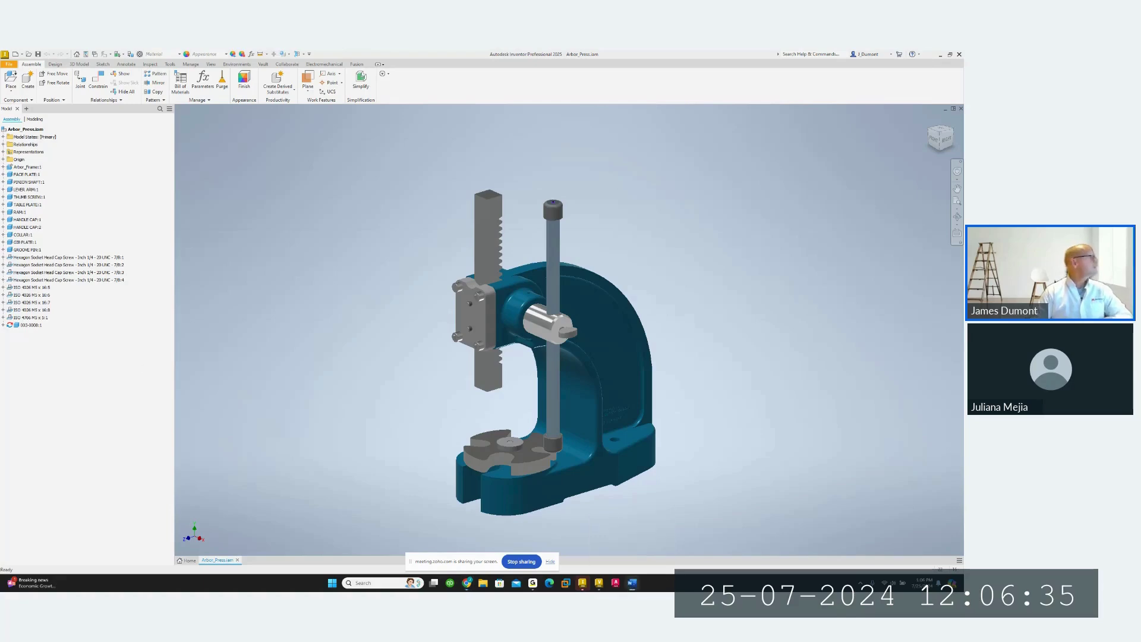
Switch to Word to review the list of Vault tips, and move the document off the shared screen
{"action": "left_click", "coordinate": [632, 583]}
{"action": "left_click_drag", "start_coordinate": [779, 124], "coordinate": [647, 116]}
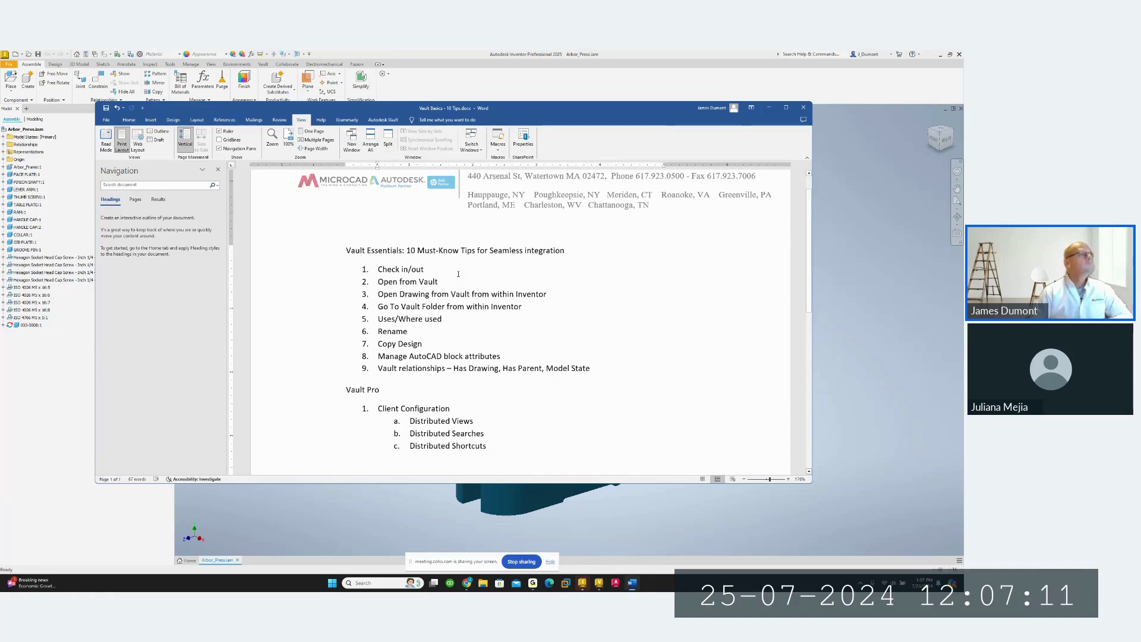
{"action": "left_click_drag", "start_coordinate": [651, 114], "coordinate": [0, 125]}
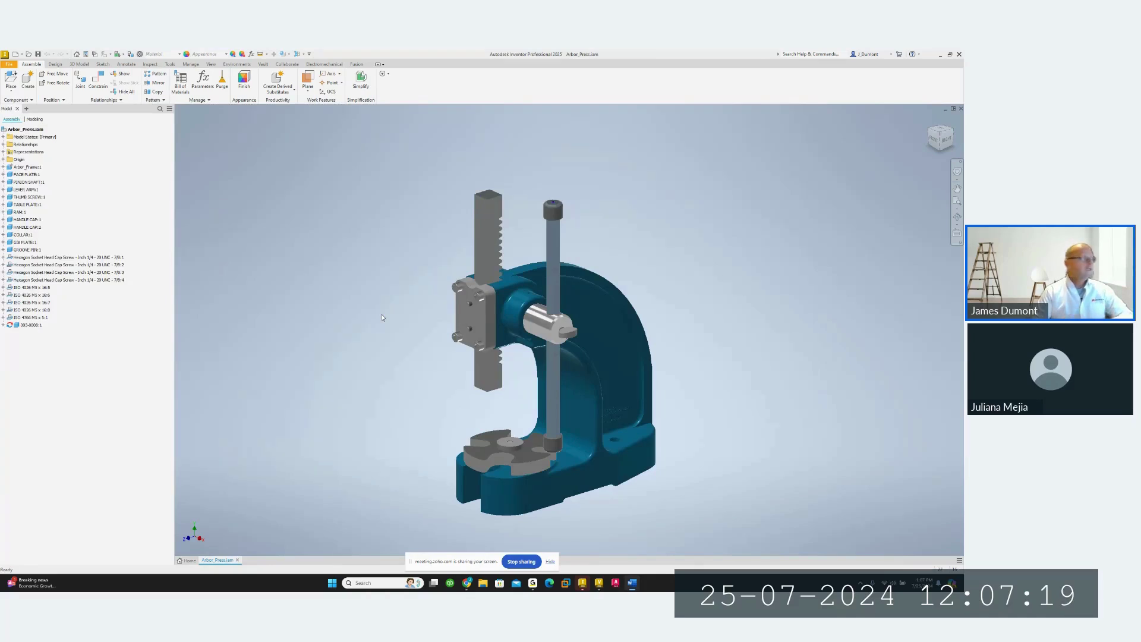
Display the Vault browser for the Arbor_Press assembly and examine the vault status of its files
{"action": "left_click", "coordinate": [26, 110]}
{"action": "left_click", "coordinate": [48, 160]}
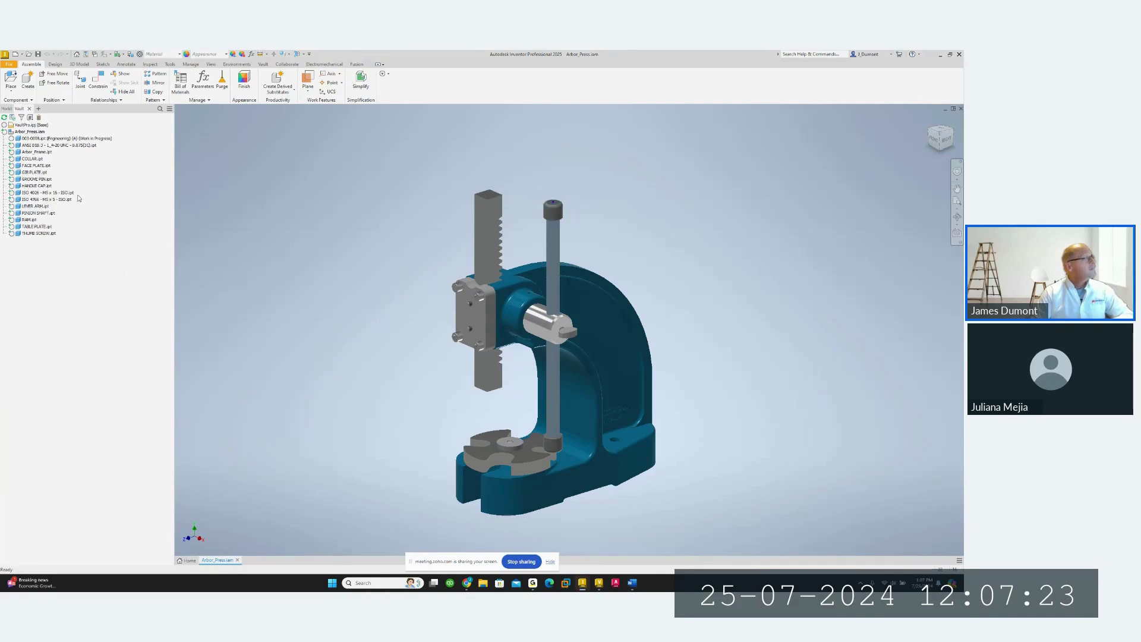
{"action": "left_click", "coordinate": [18, 111]}
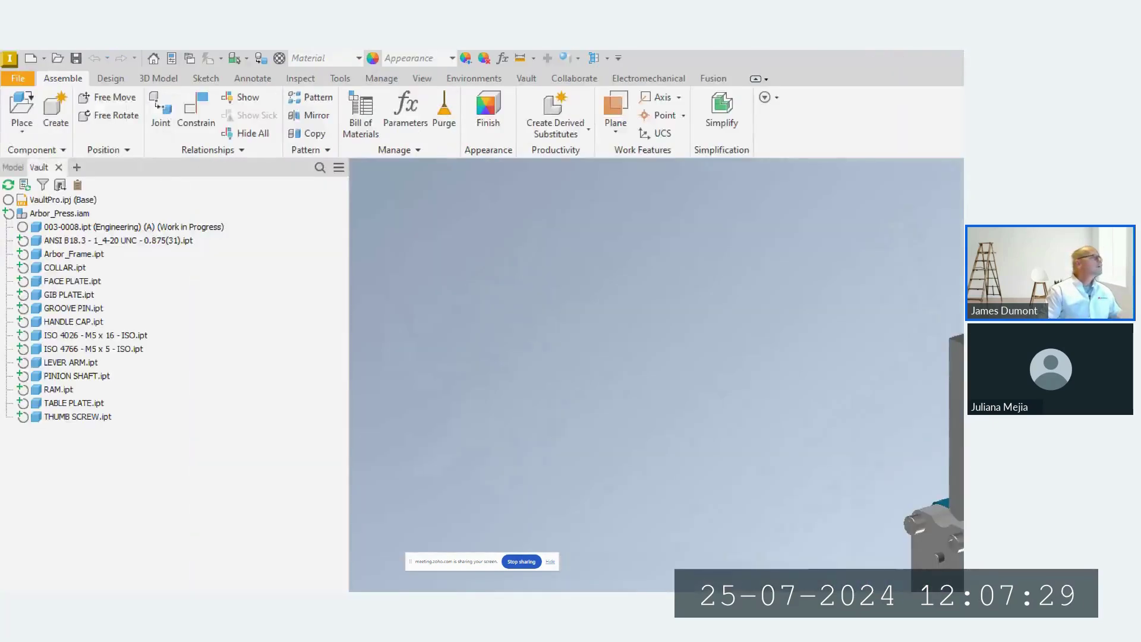
{"action": "mouse_move", "coordinate": [42, 130]}
{"action": "left_mouse_down"}
{"action": "mouse_move", "coordinate": [8, 143]}
{"action": "mouse_move", "coordinate": [19, 156]}
{"action": "mouse_move", "coordinate": [45, 135]}
{"action": "left_mouse_up"}
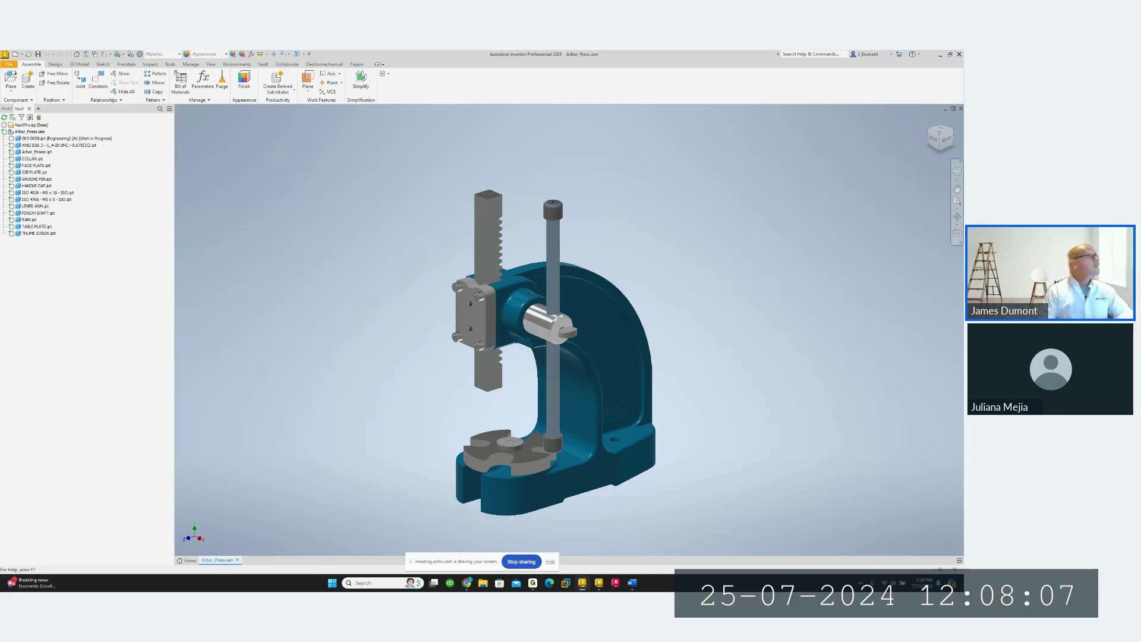
Check Arbor_Press.iam into the vault with its components and related drawings, and close the assembly
{"action": "left_click", "coordinate": [33, 132]}
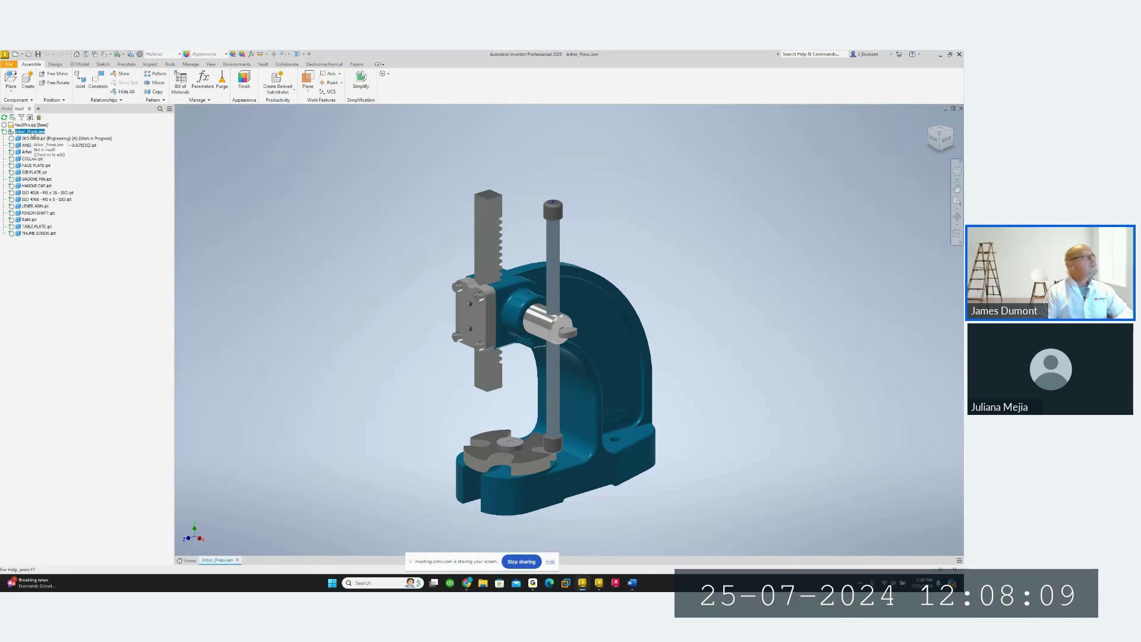
{"action": "right_click", "coordinate": [33, 134]}
{"action": "left_click", "coordinate": [65, 175]}
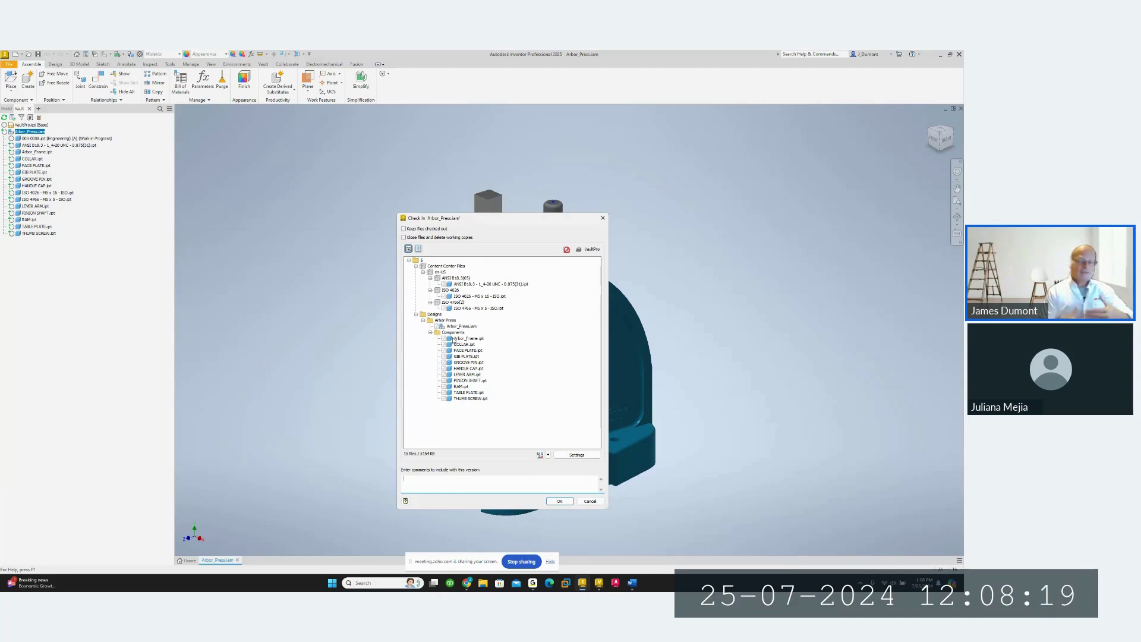
{"action": "left_click", "coordinate": [542, 457]}
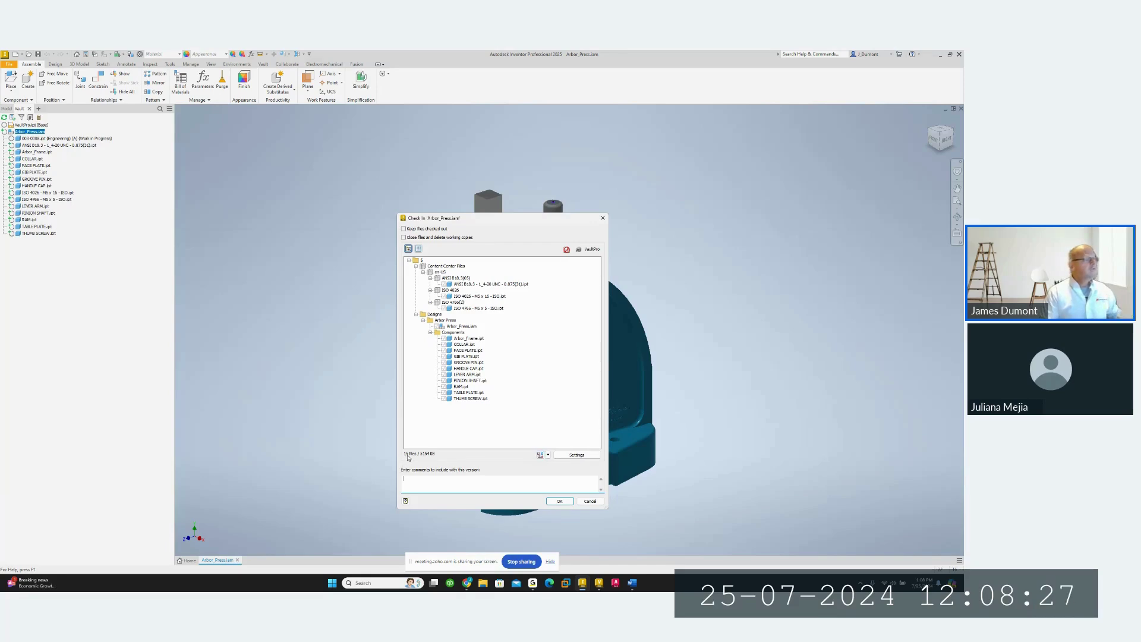
{"action": "left_click", "coordinate": [541, 455]}
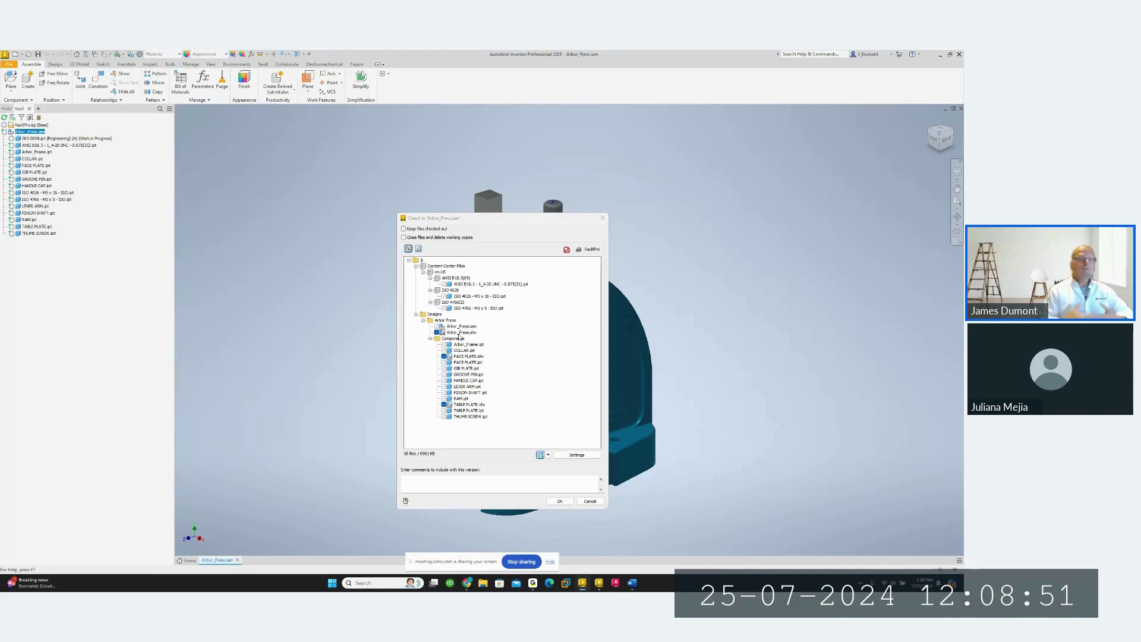
{"action": "left_click", "coordinate": [560, 501]}
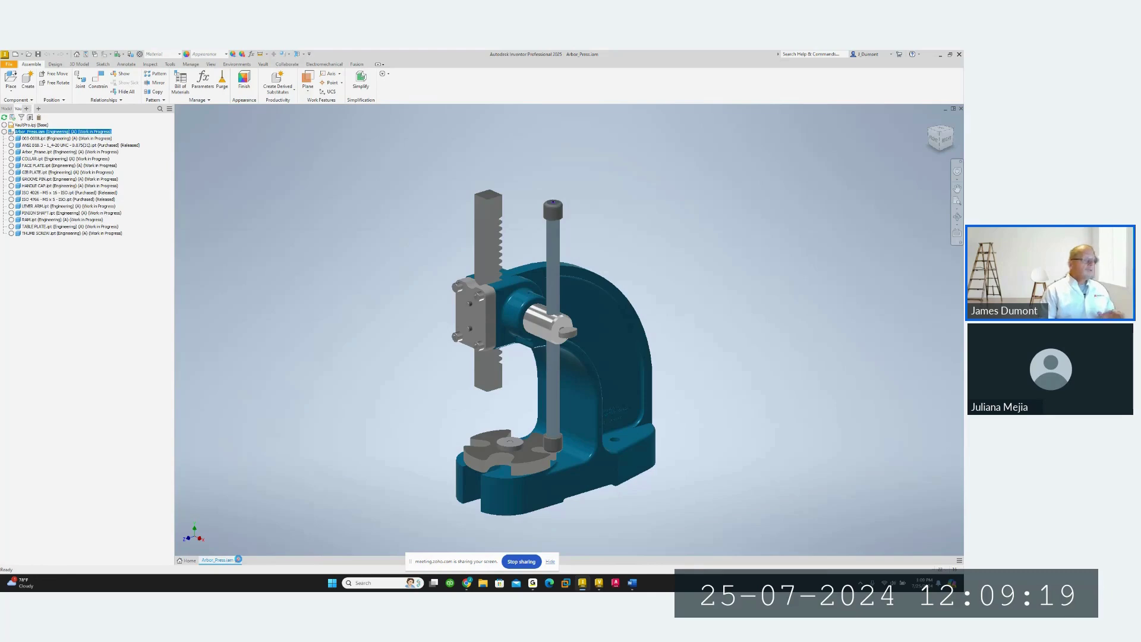
{"action": "left_click", "coordinate": [238, 559]}
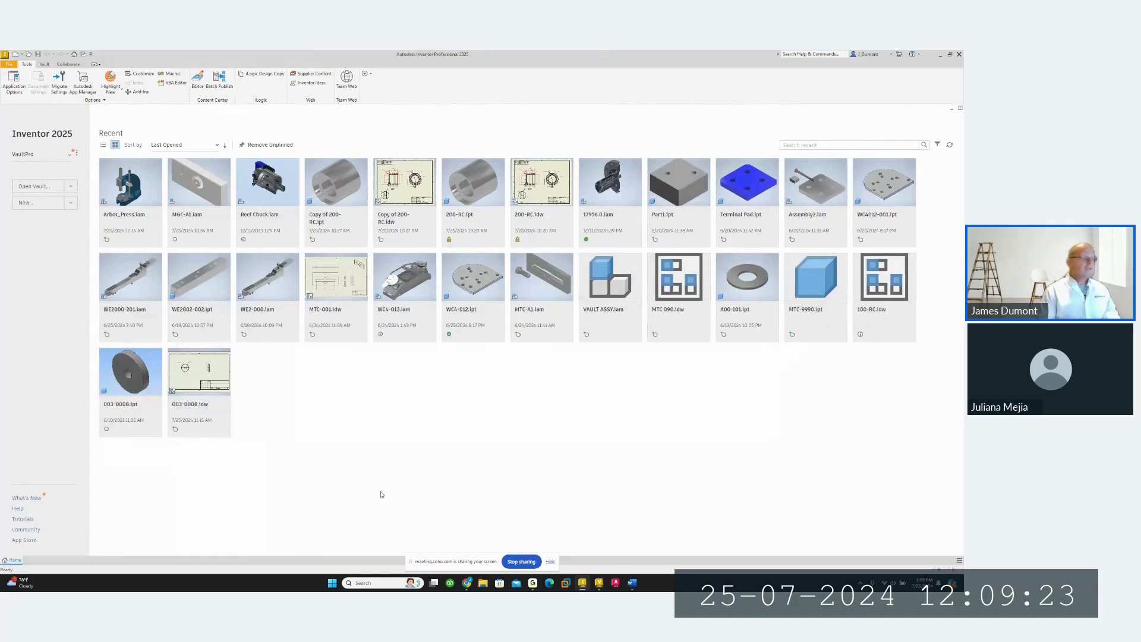
Switch to Vault Professional and search from the Project Explorer root for "arbor press"
{"action": "left_click", "coordinate": [599, 582]}
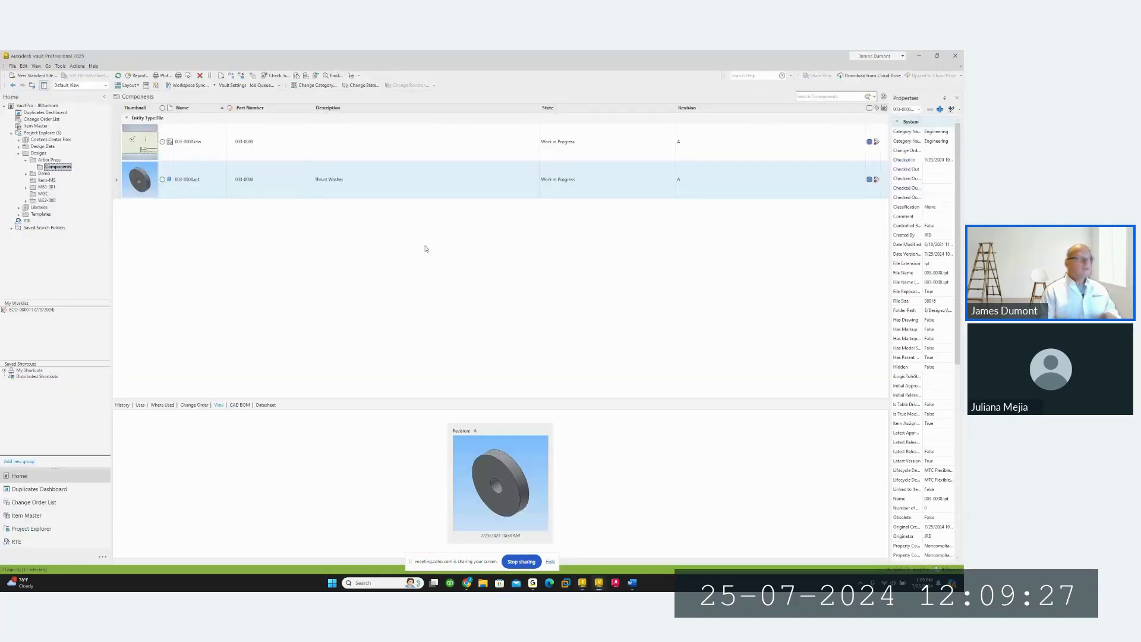
{"action": "left_click", "coordinate": [42, 132]}
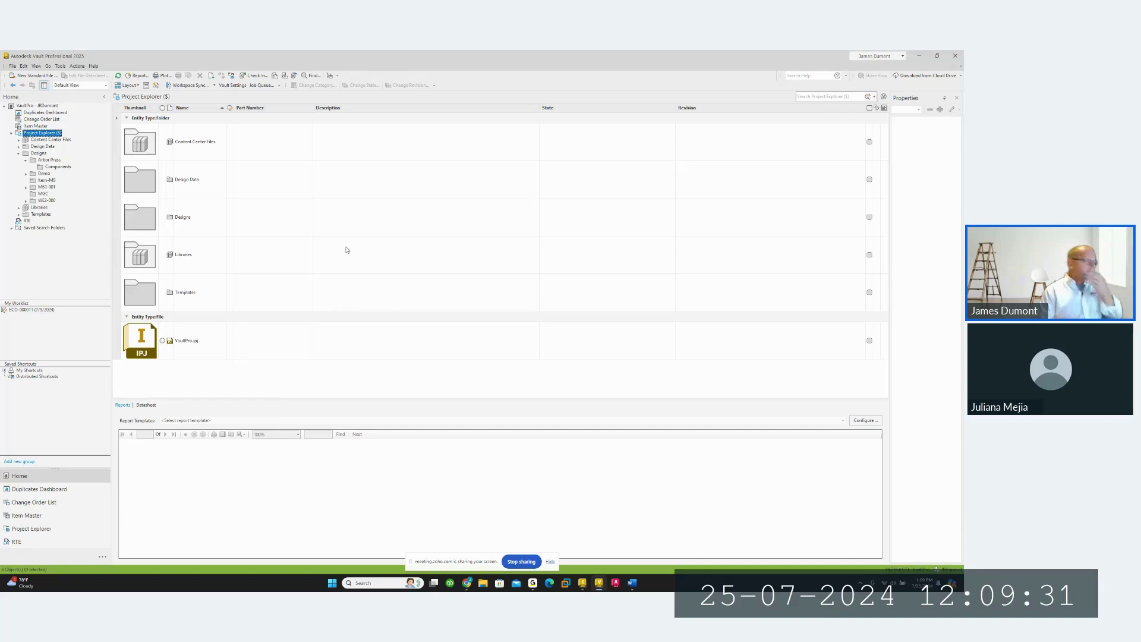
{"action": "left_click", "coordinate": [830, 97]}
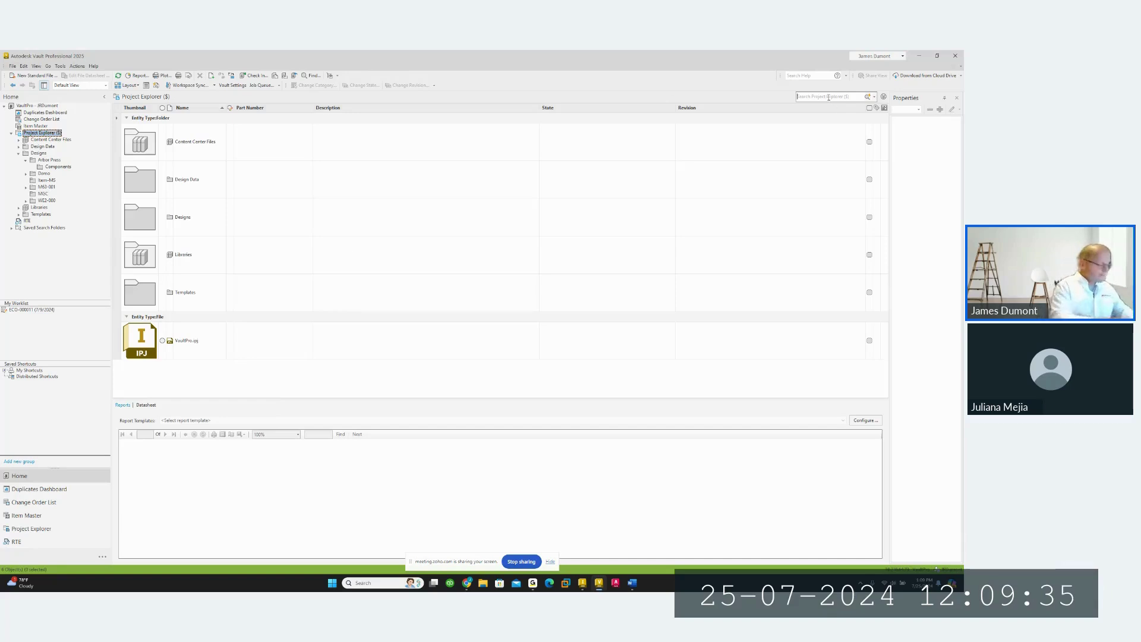
{"action": "type", "text": "srbor press"}
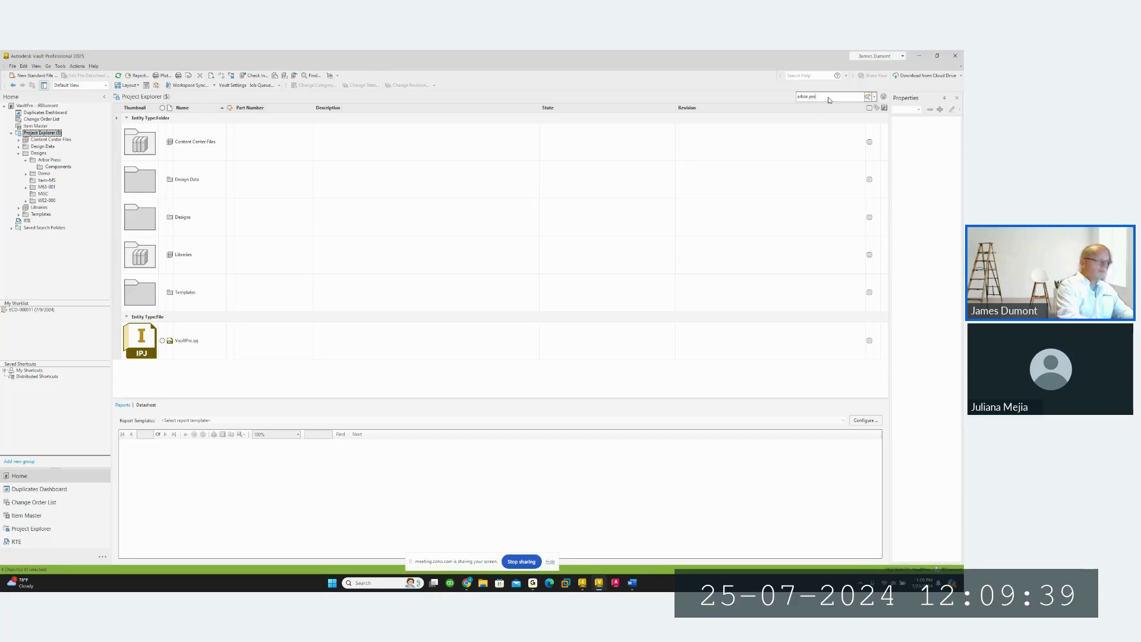
{"action": "key", "text": "Return"}
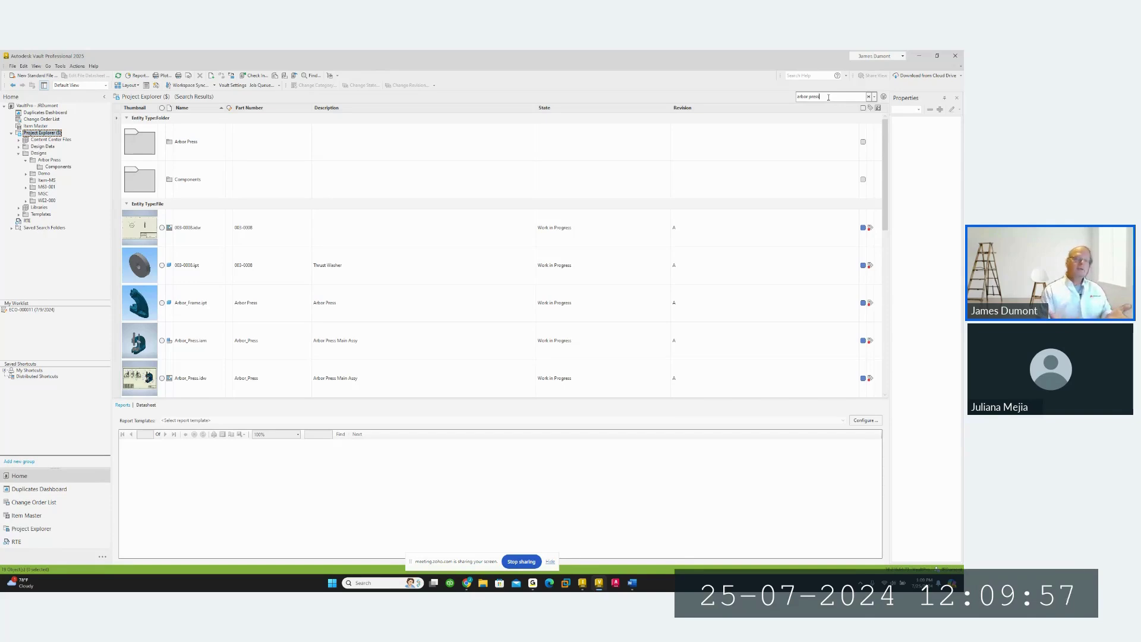
Open Arbor_Press.iam from the search results and check it out
{"action": "scroll", "coordinate": [237, 298], "scroll_direction": "down", "scroll_amount": 1}
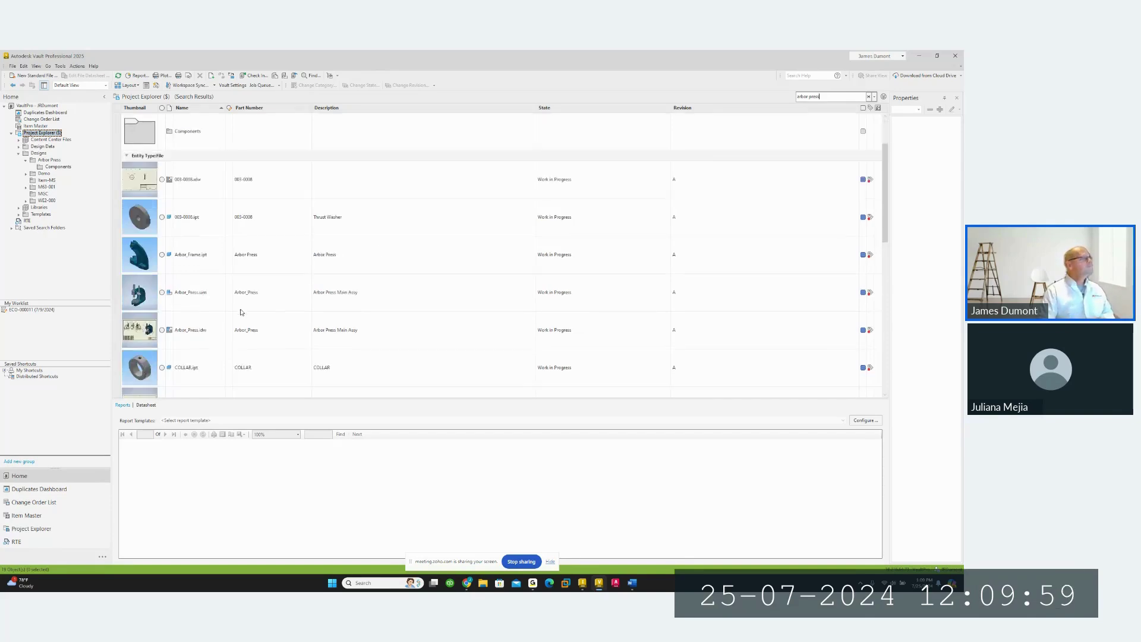
{"action": "left_click", "coordinate": [202, 297]}
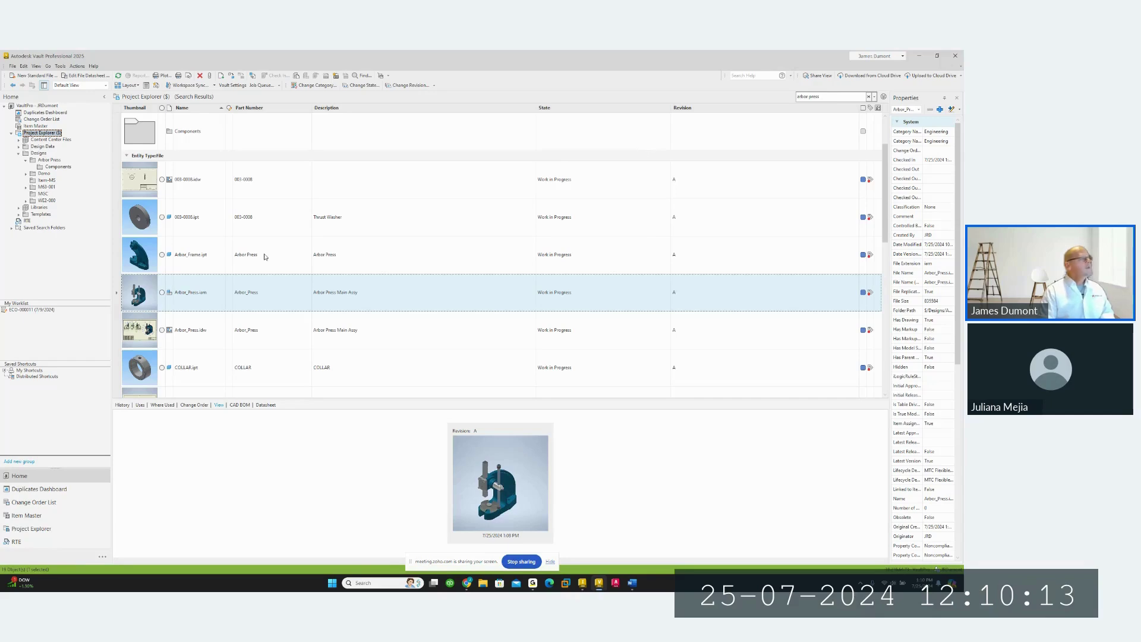
{"action": "right_click", "coordinate": [192, 298]}
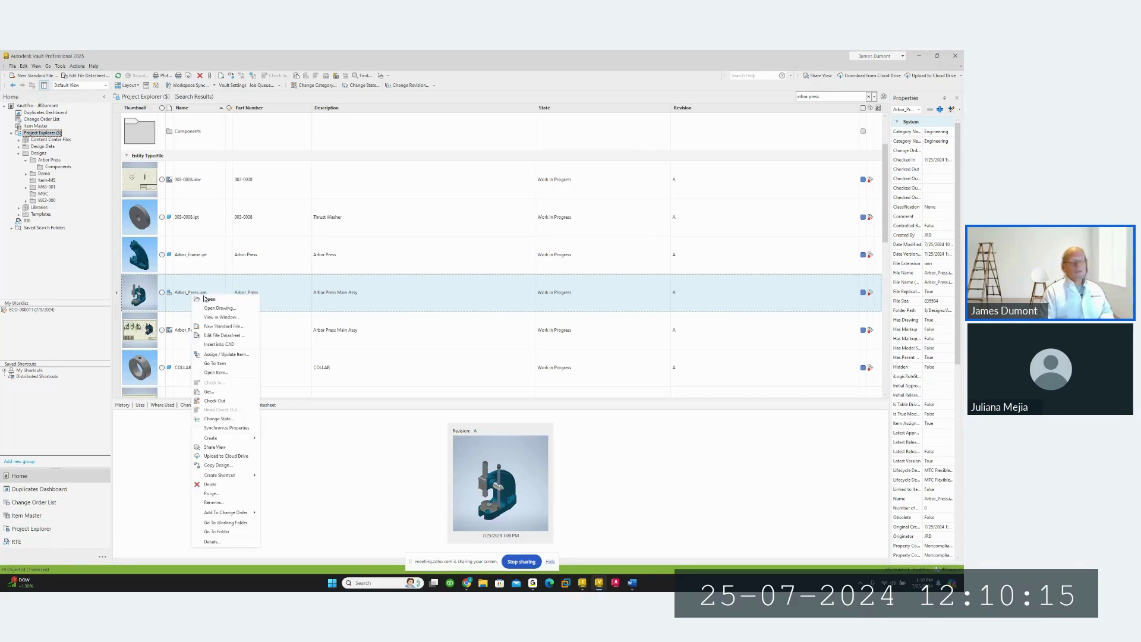
{"action": "left_click", "coordinate": [219, 303]}
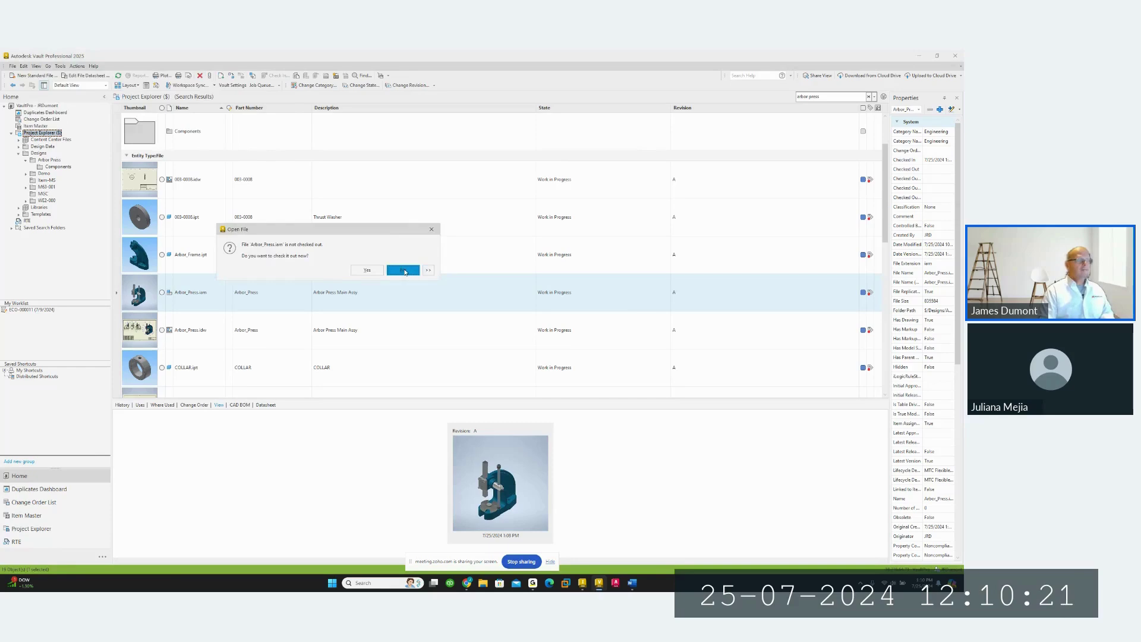
{"action": "left_click", "coordinate": [373, 271]}
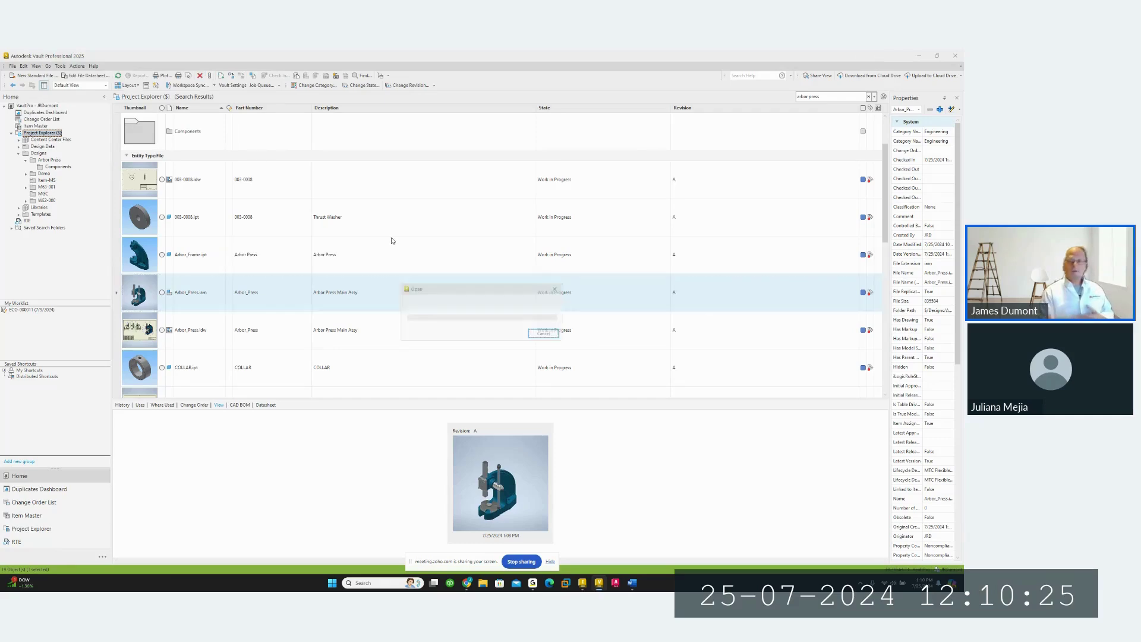
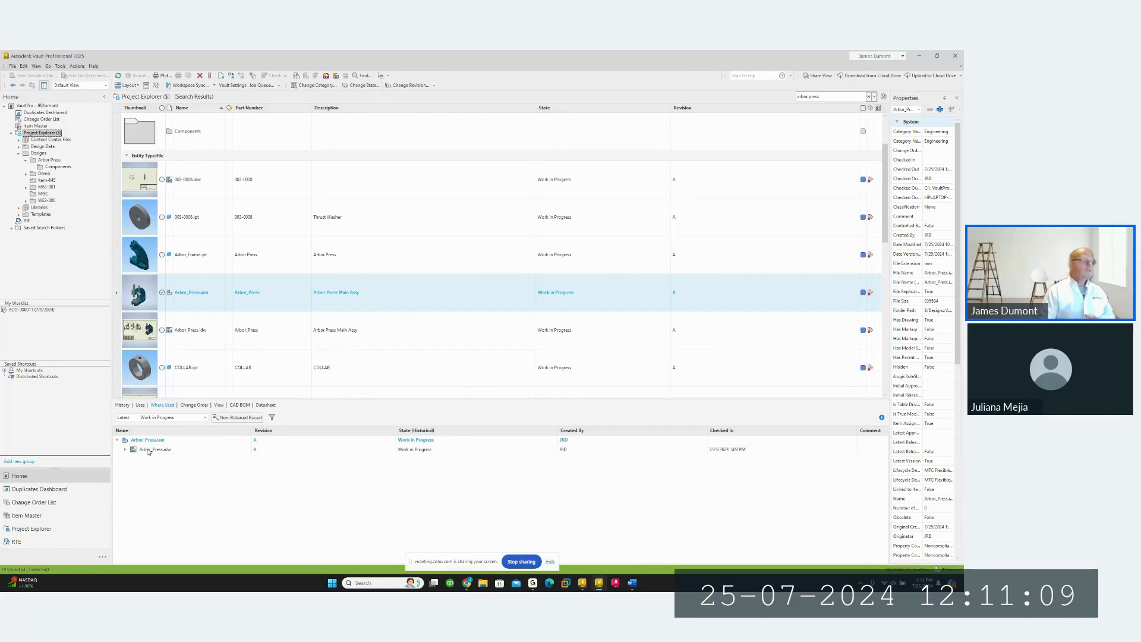
Switch to Inventor, open the Arbor_Press assembly's drawing from Vault and check out all prompted files
{"action": "left_click", "coordinate": [584, 584]}
{"action": "right_click", "coordinate": [41, 131]}
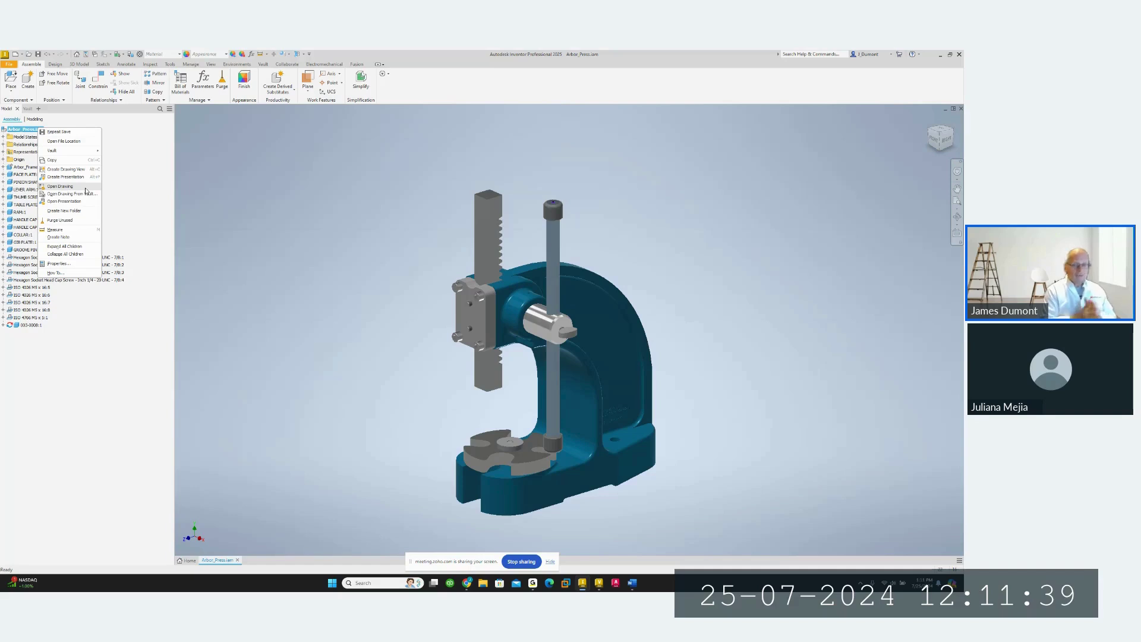
{"action": "left_click", "coordinate": [98, 194]}
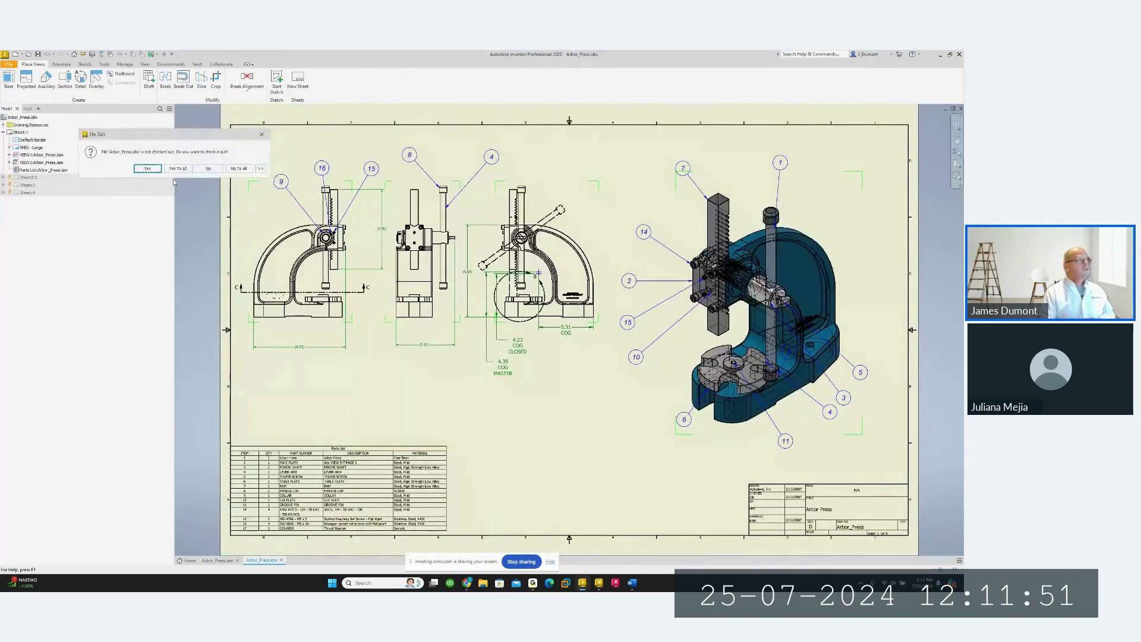
{"action": "left_click", "coordinate": [177, 169]}
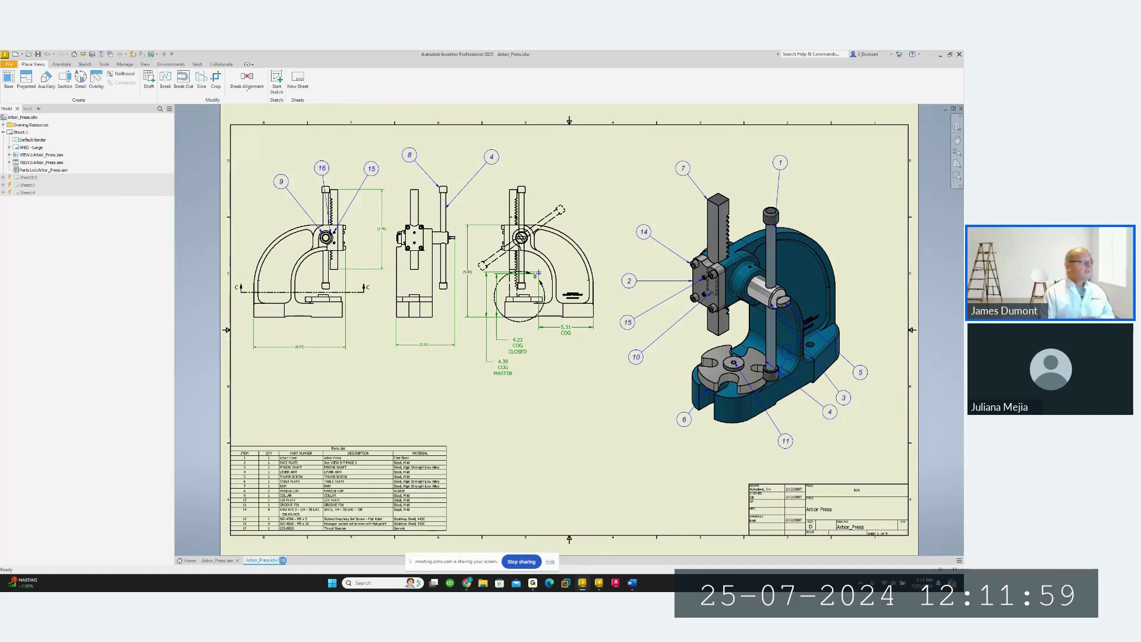
Close the Arbor_Press drawing and save its changes
{"action": "left_click", "coordinate": [283, 561]}
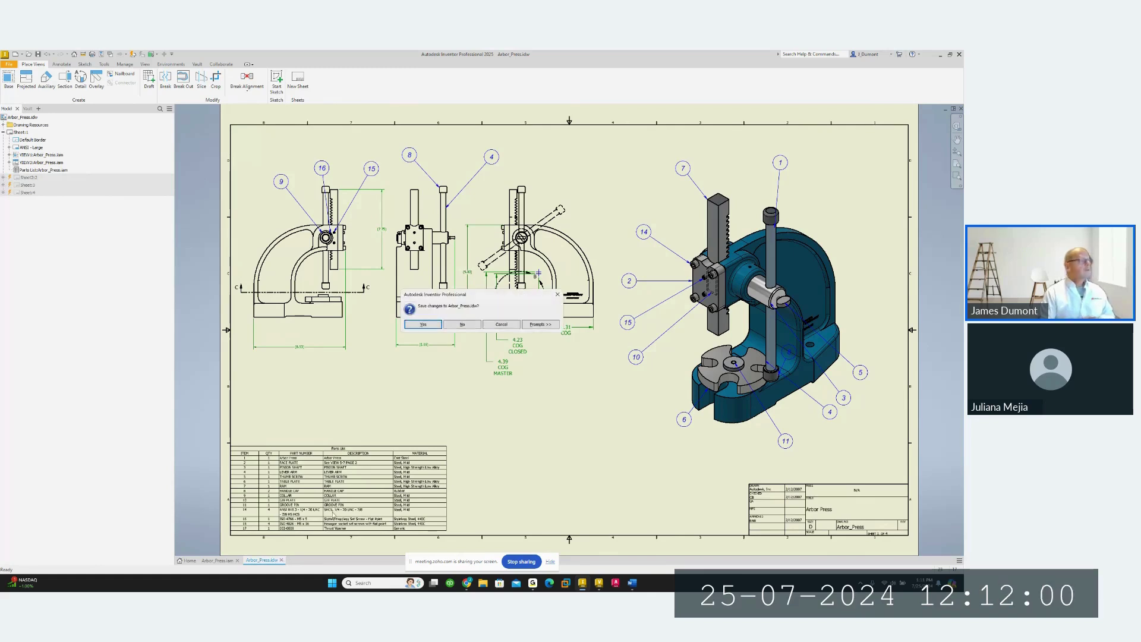
{"action": "left_click", "coordinate": [438, 326]}
{"action": "left_click", "coordinate": [563, 256]}
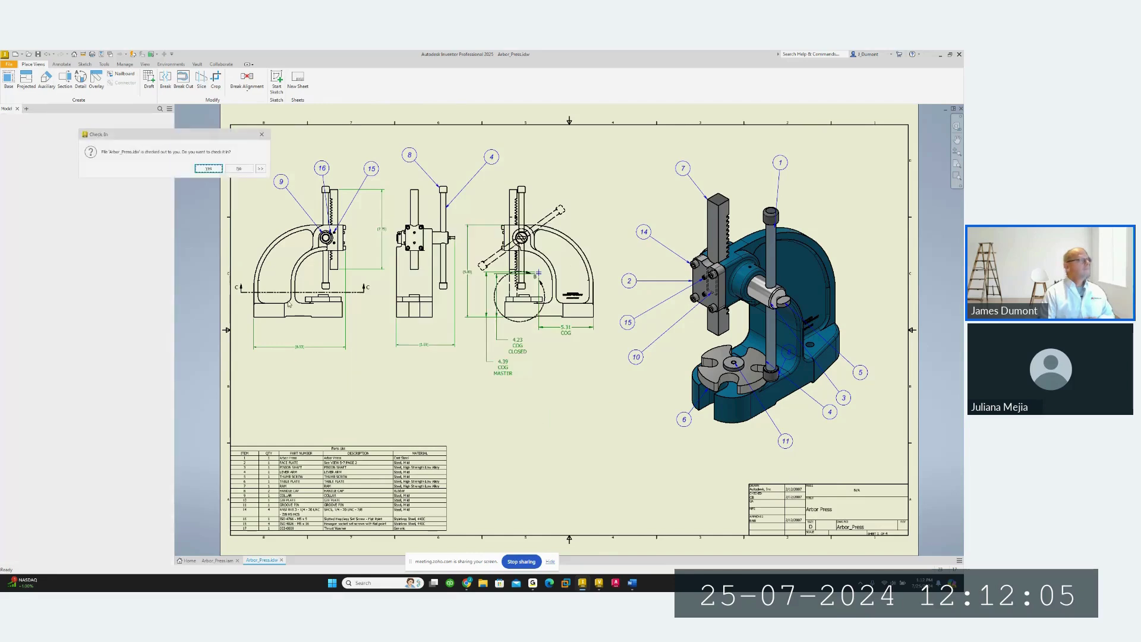
Check in Arbor_Press.idw and Arbor_Press.iam with deletion of the working copies requested, and close the assembly
{"action": "left_click", "coordinate": [208, 168]}
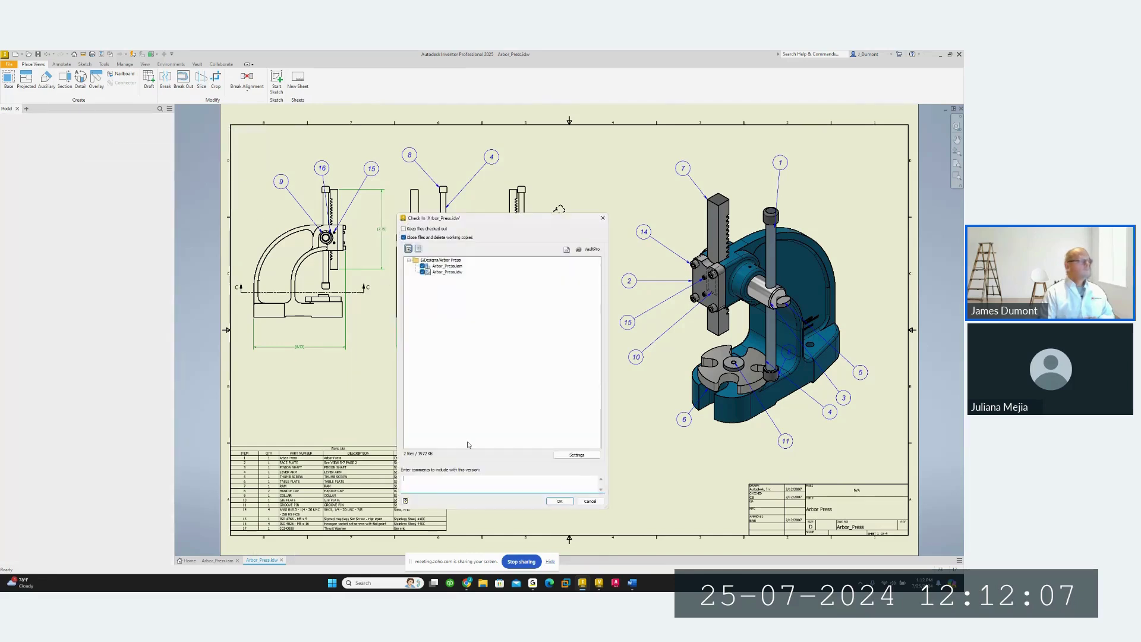
{"action": "left_click", "coordinate": [560, 501]}
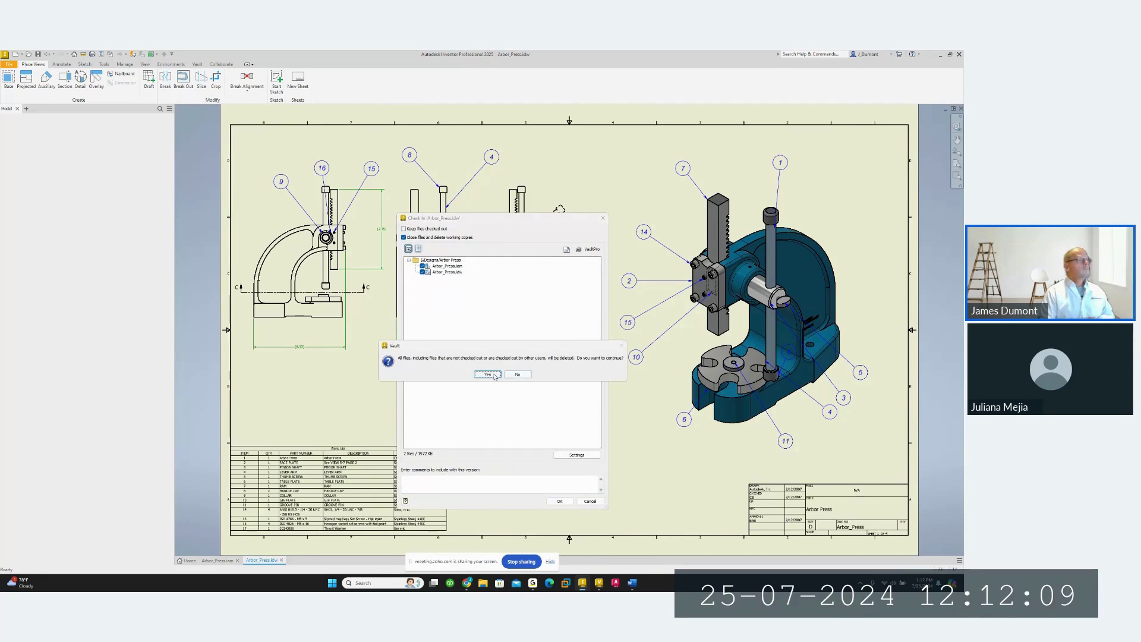
{"action": "left_click", "coordinate": [518, 375]}
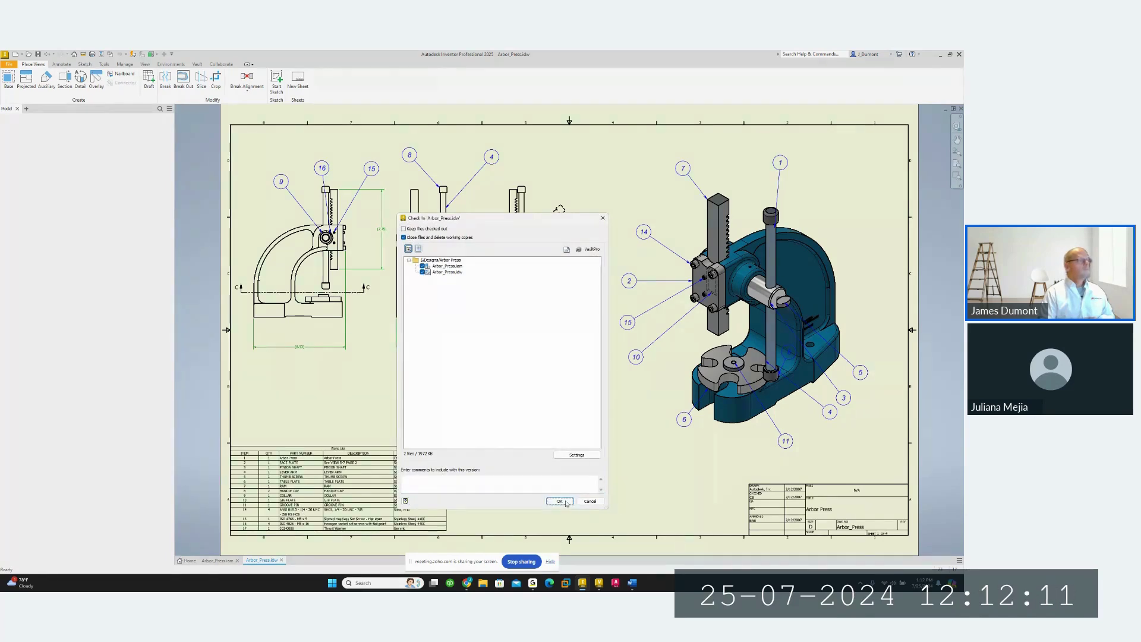
{"action": "key", "text": "Return"}
{"action": "key", "text": "Return"}
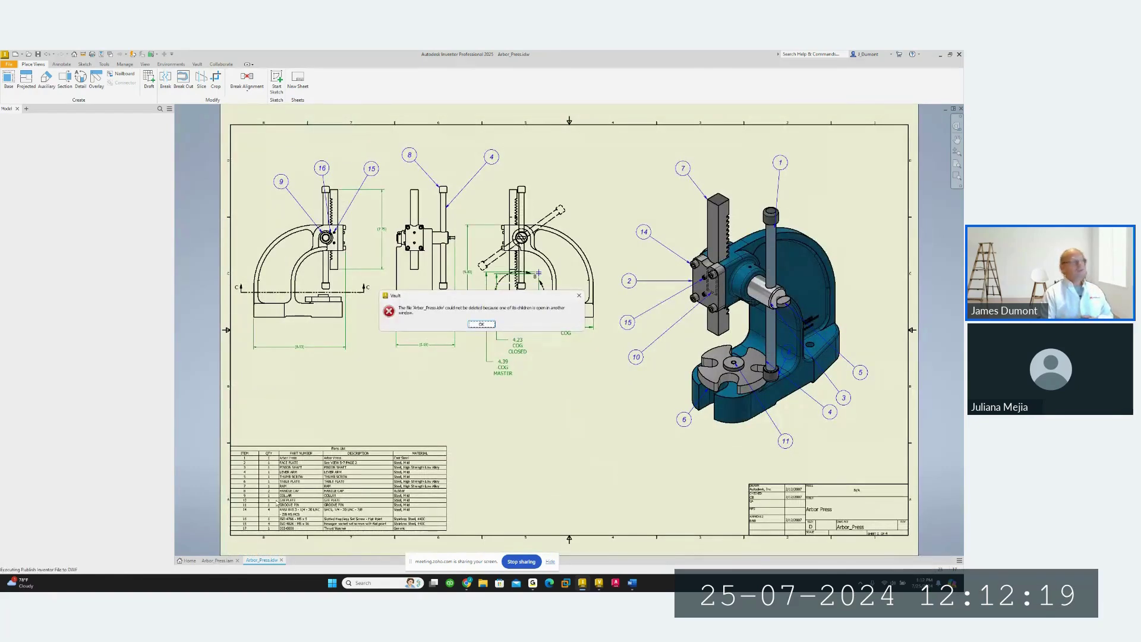
{"action": "left_click", "coordinate": [481, 324]}
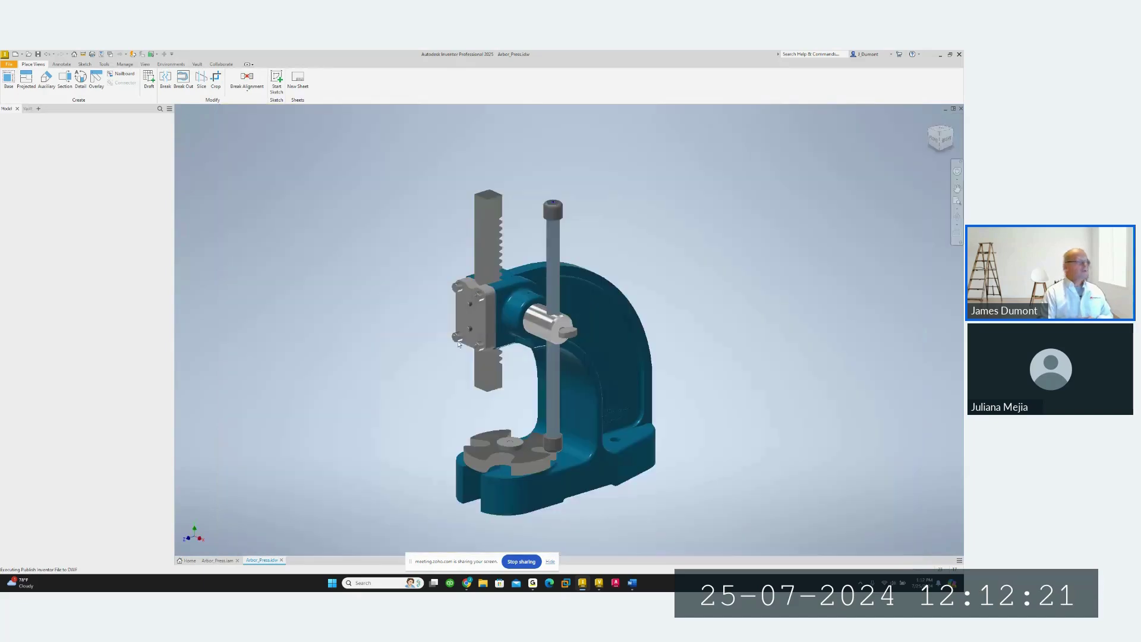
{"action": "left_click", "coordinate": [237, 560]}
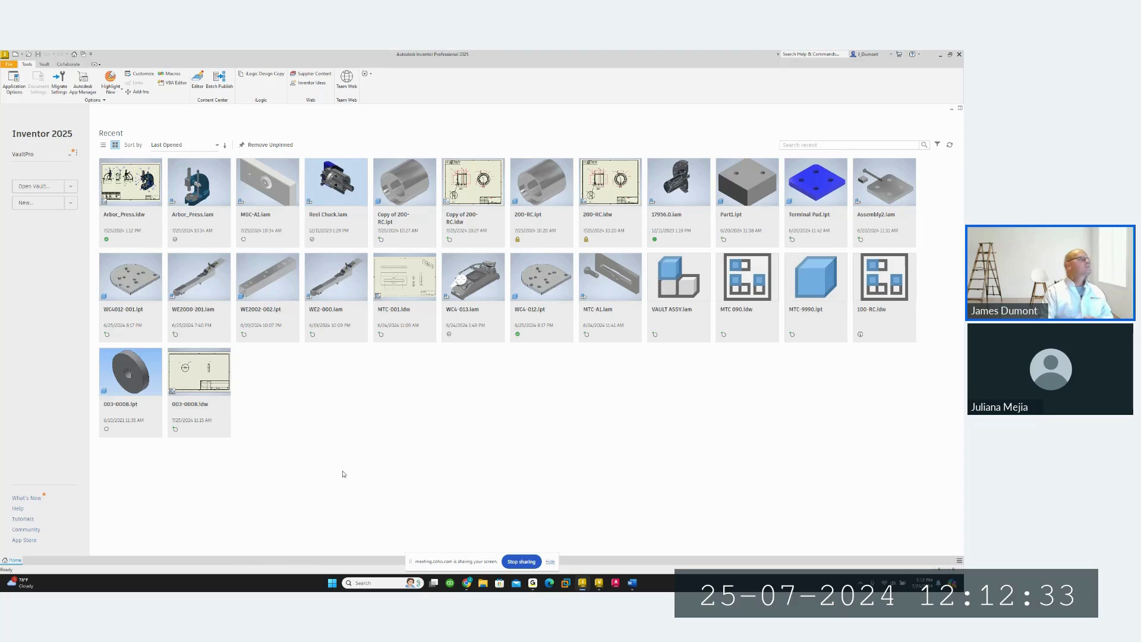
Search the vault for "arbor press" through Inventor's Open dialog, look through the results and cancel without opening a file
{"action": "left_click", "coordinate": [28, 54]}
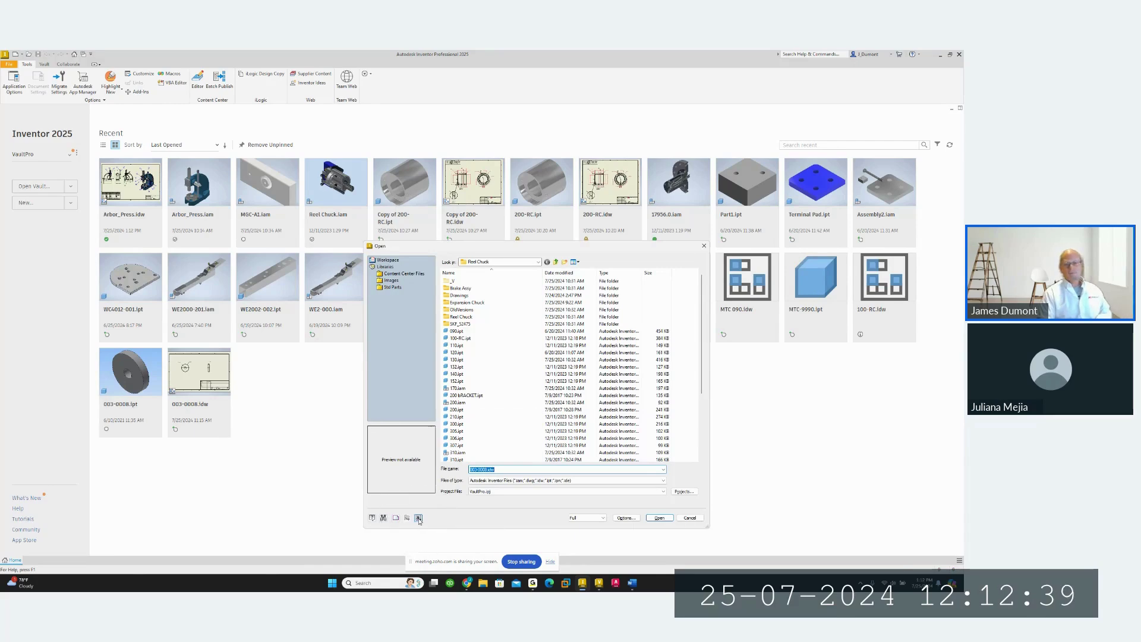
{"action": "left_click", "coordinate": [419, 519]}
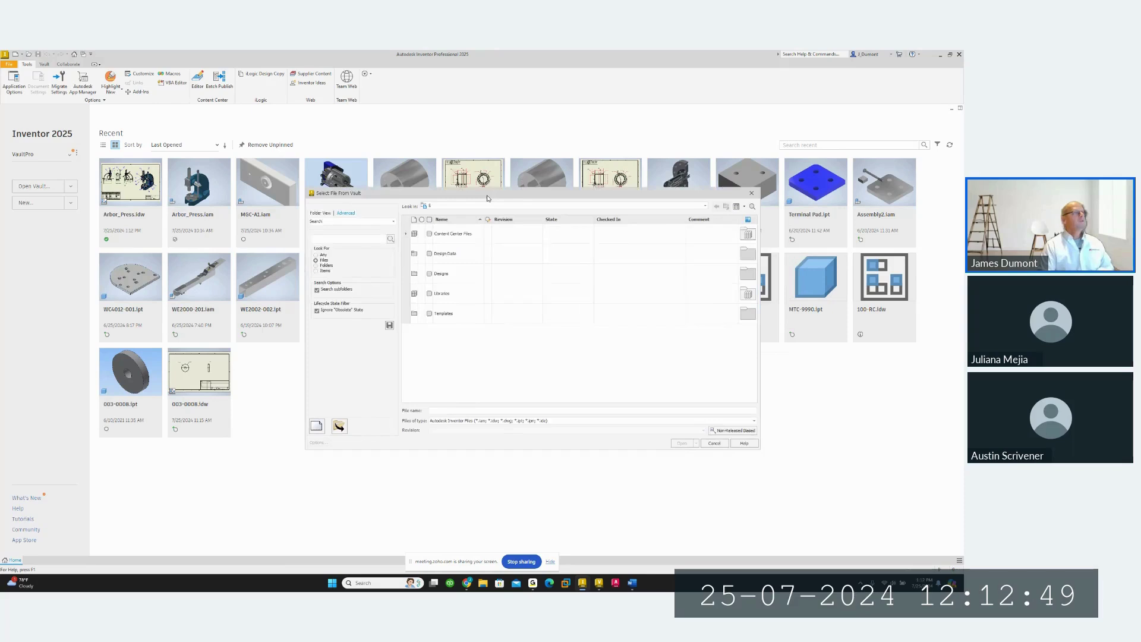
{"action": "left_click_drag", "start_coordinate": [488, 198], "coordinate": [452, 178]}
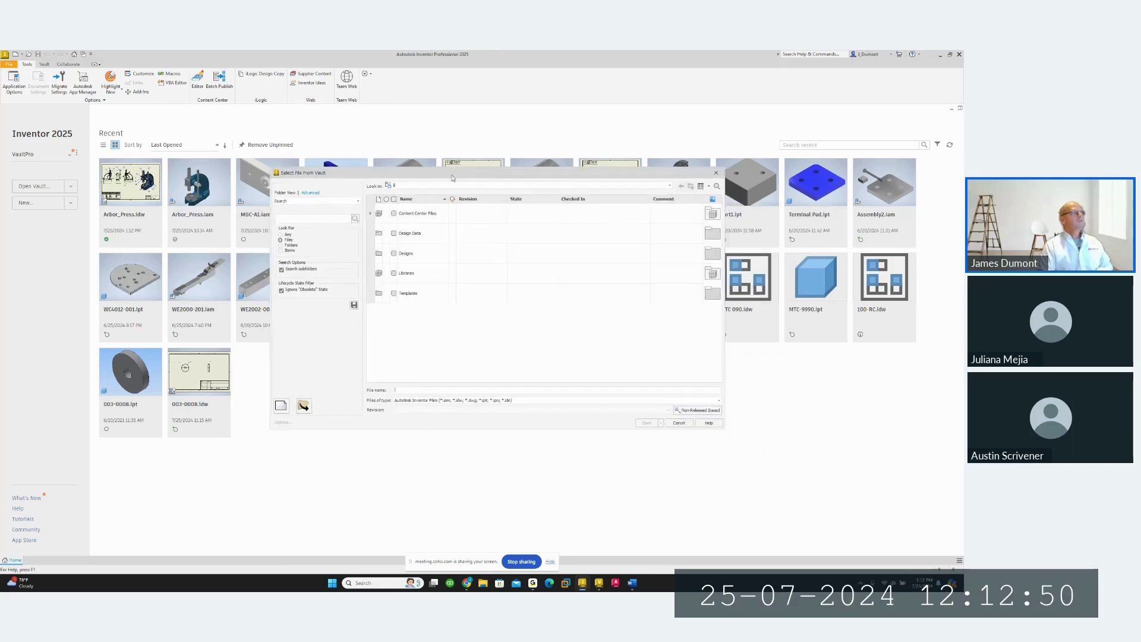
{"action": "left_click", "coordinate": [303, 218]}
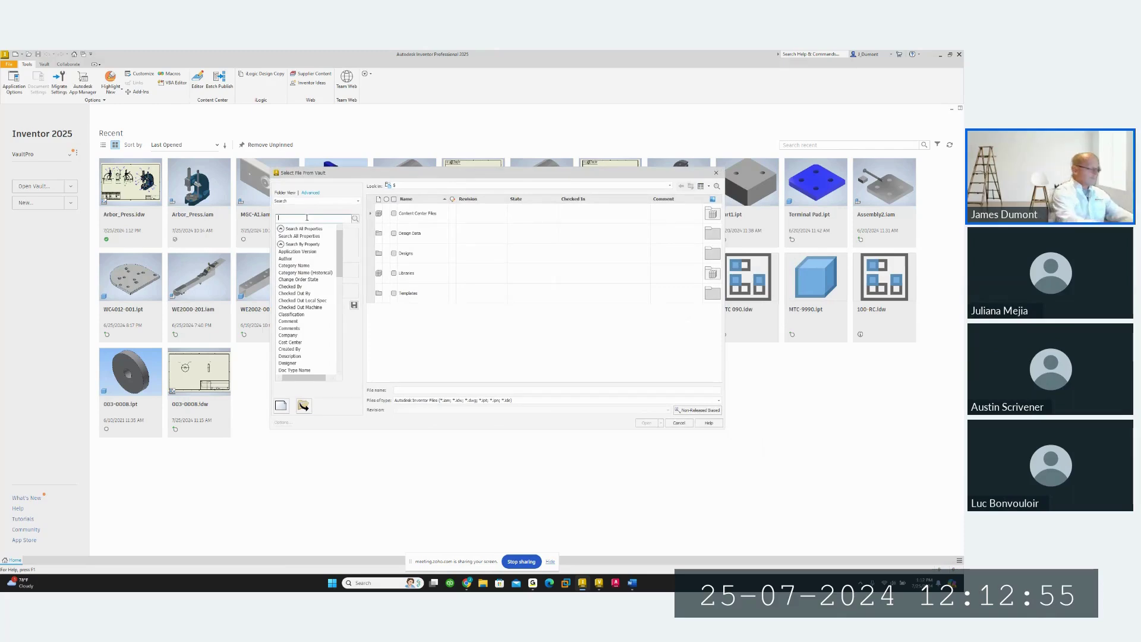
{"action": "type", "text": "arbor press"}
{"action": "key", "text": "Return"}
{"action": "scroll", "coordinate": [700, 285], "scroll_direction": "down", "scroll_amount": 2}
{"action": "scroll", "coordinate": [700, 285], "scroll_direction": "up", "scroll_amount": 1}
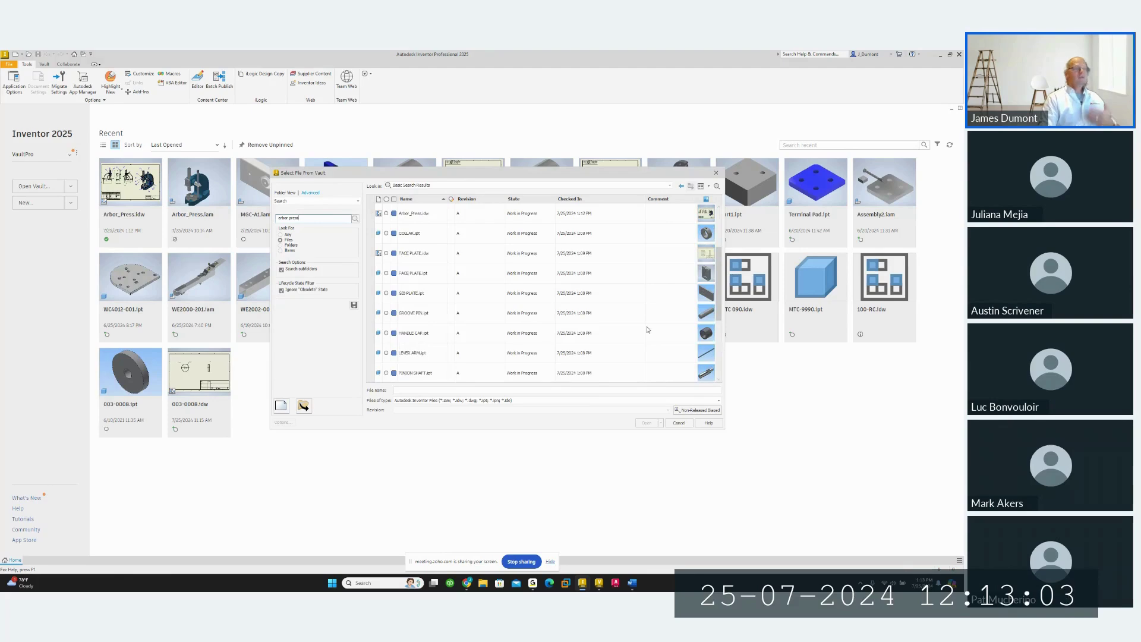
{"action": "left_click", "coordinate": [683, 424]}
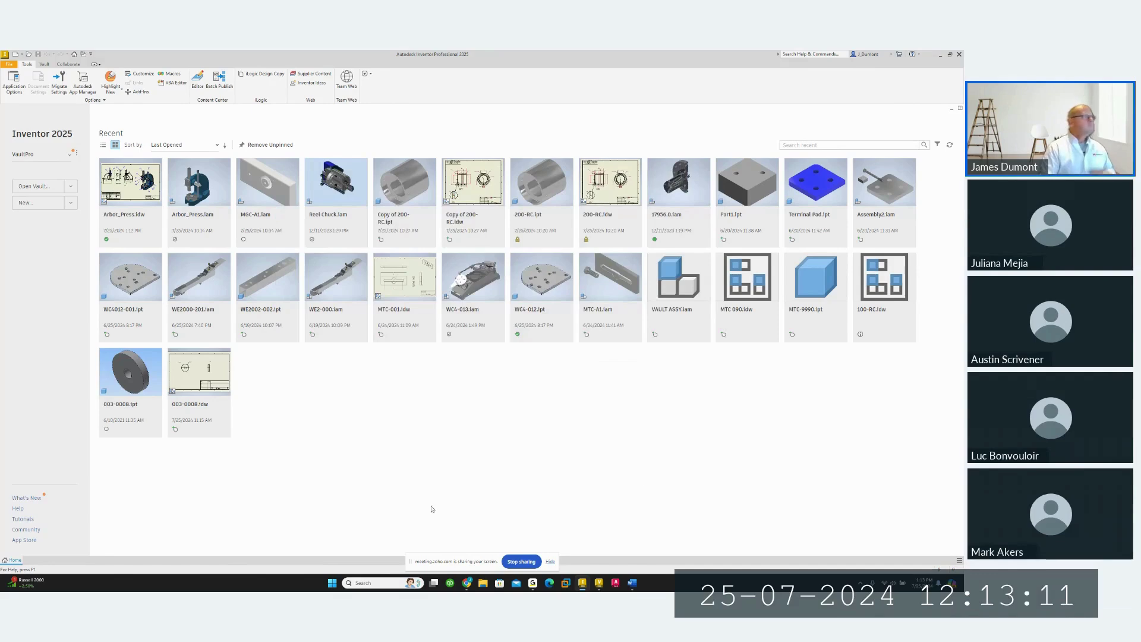
Add Open from Vault to the Quick Access Toolbar, try the command and cancel its file selection
{"action": "left_click", "coordinate": [44, 64]}
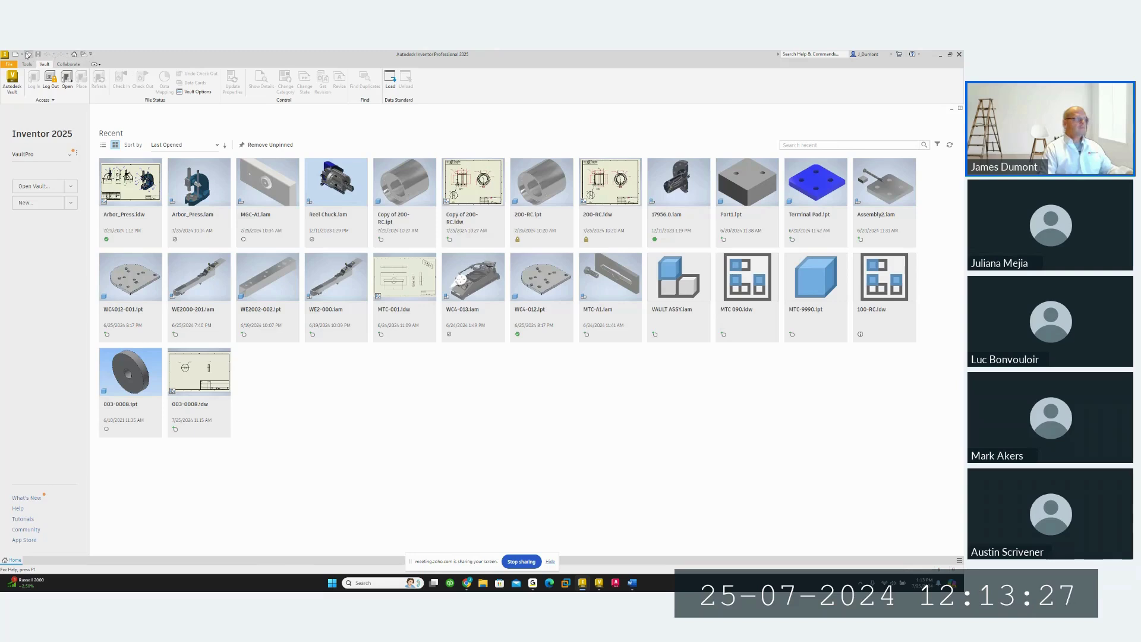
{"action": "left_click", "coordinate": [91, 55]}
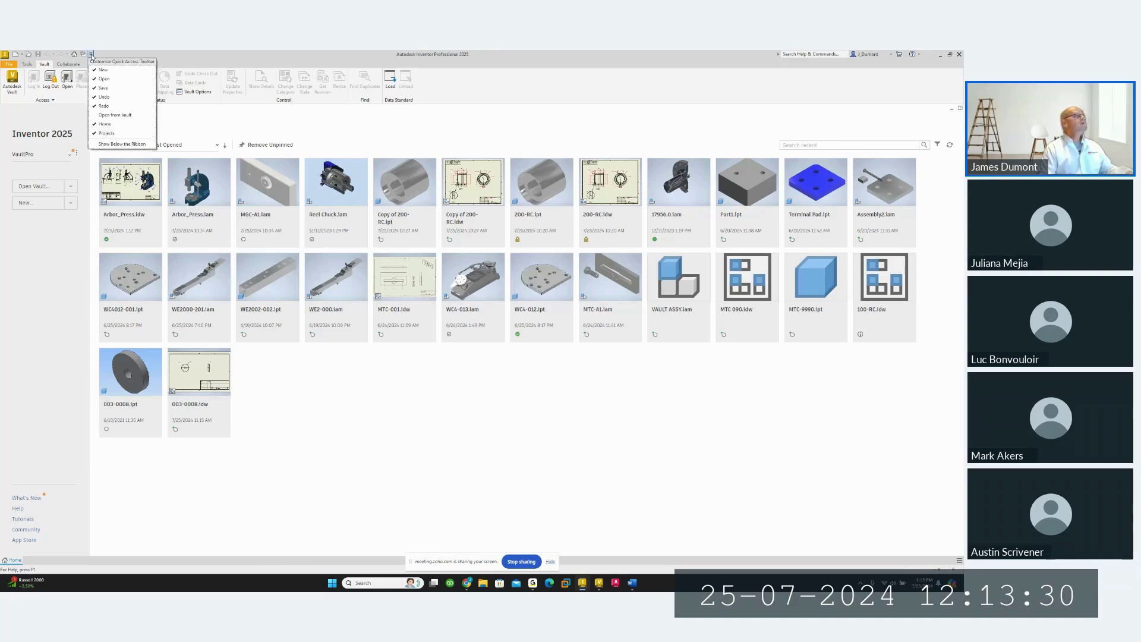
{"action": "left_click", "coordinate": [116, 116]}
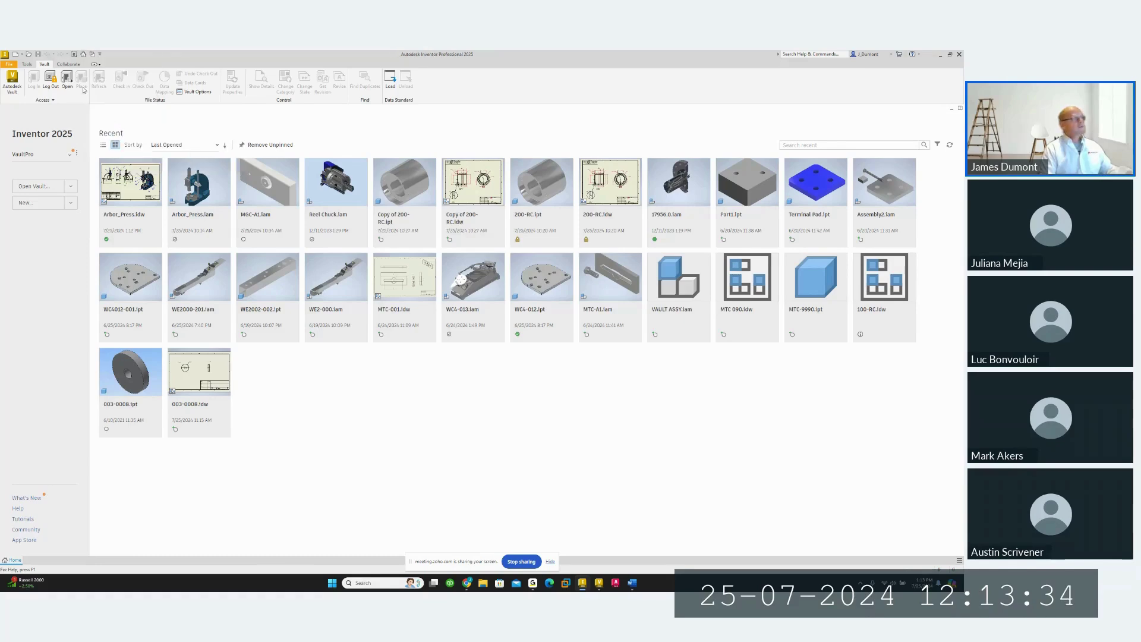
{"action": "left_click", "coordinate": [27, 65]}
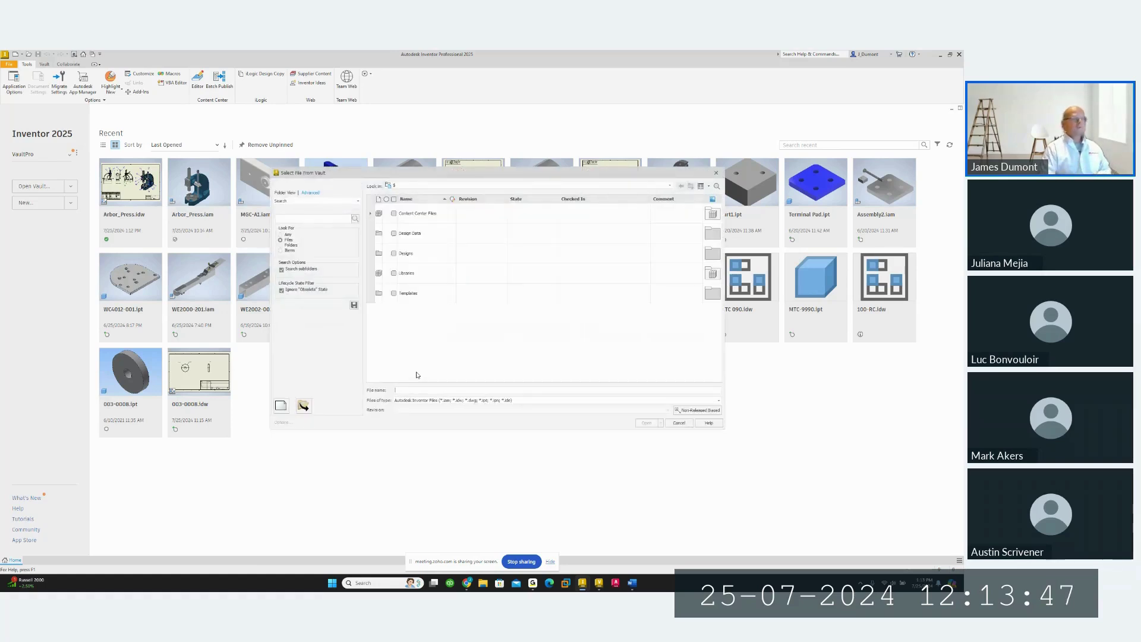
{"action": "left_click", "coordinate": [680, 423]}
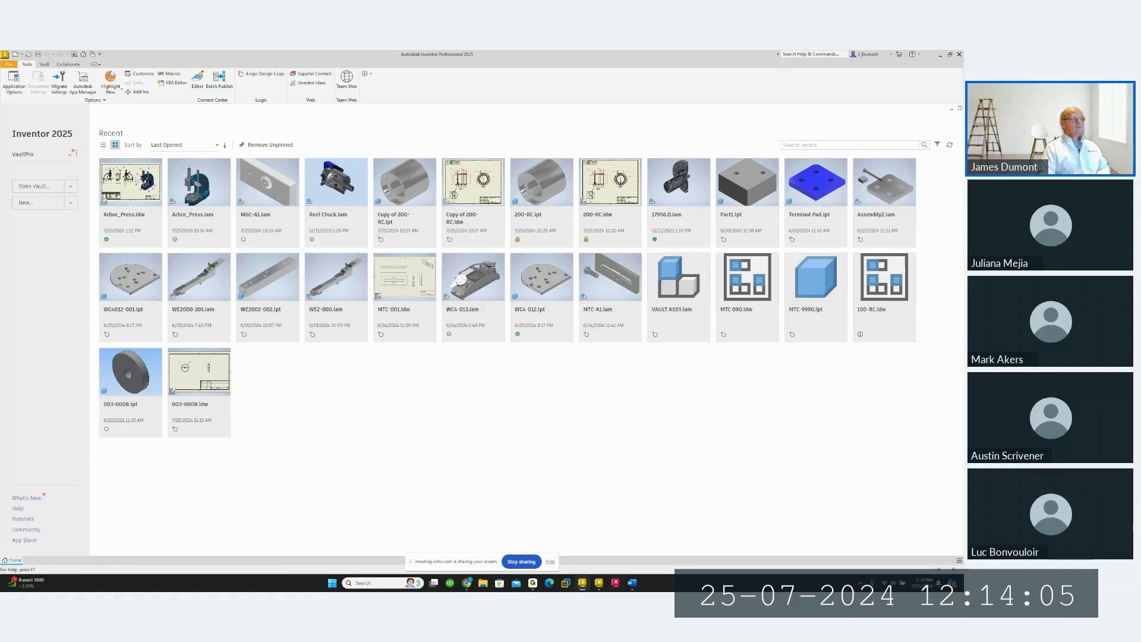
Switch to Vault, refresh the arbor press search results and select Arbor_Press.iam
{"action": "key", "text": "alt+Tab"}
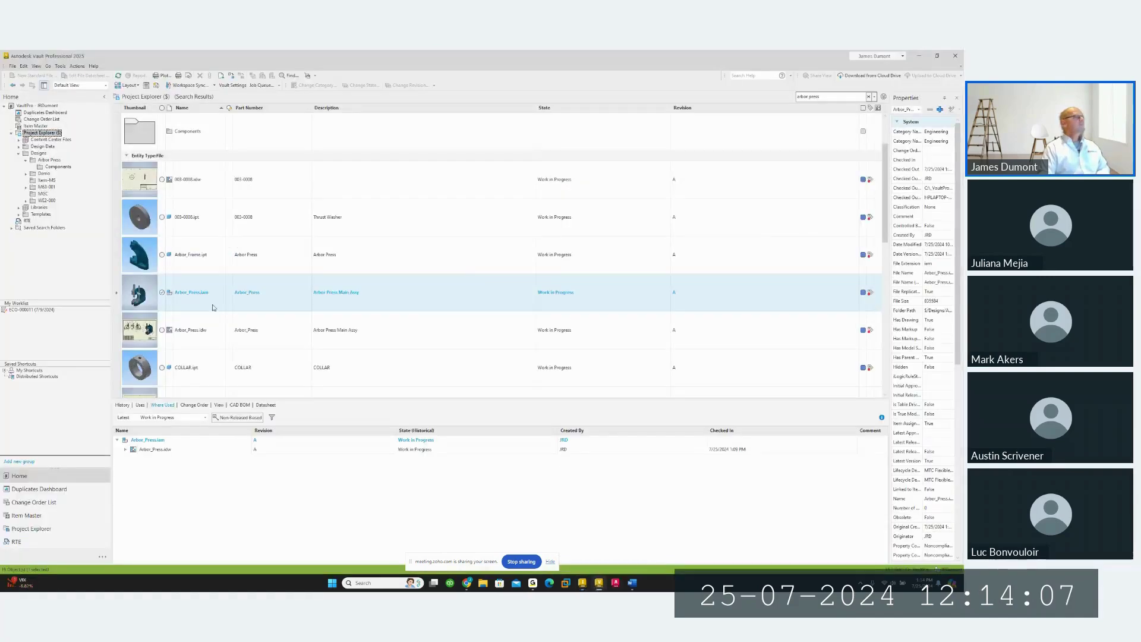
{"action": "left_click", "coordinate": [118, 75]}
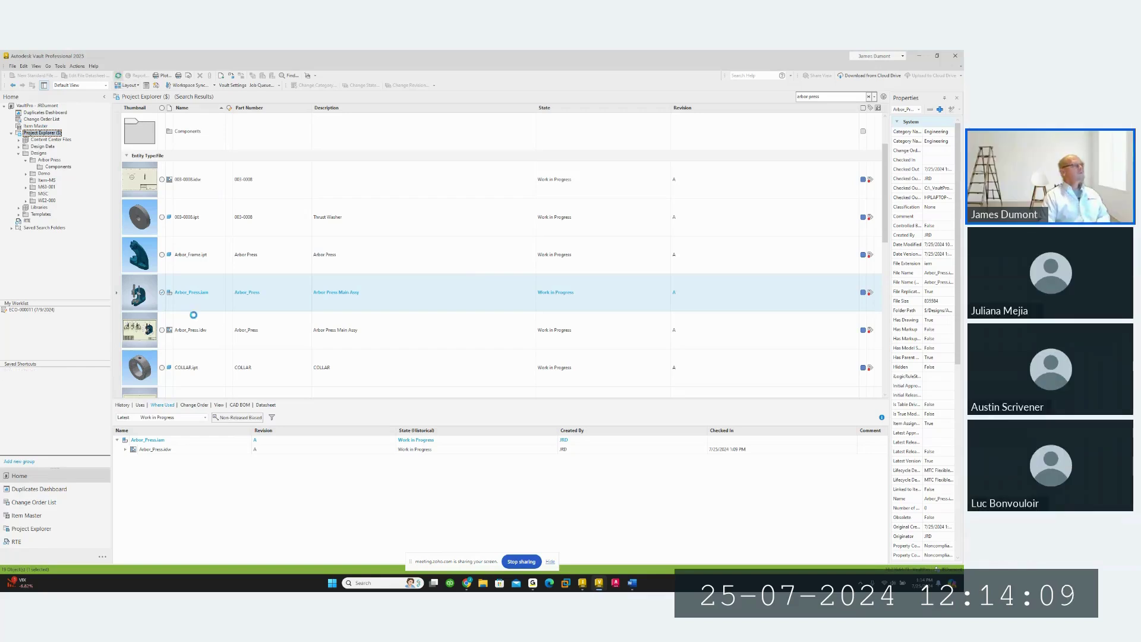
{"action": "left_click", "coordinate": [202, 340]}
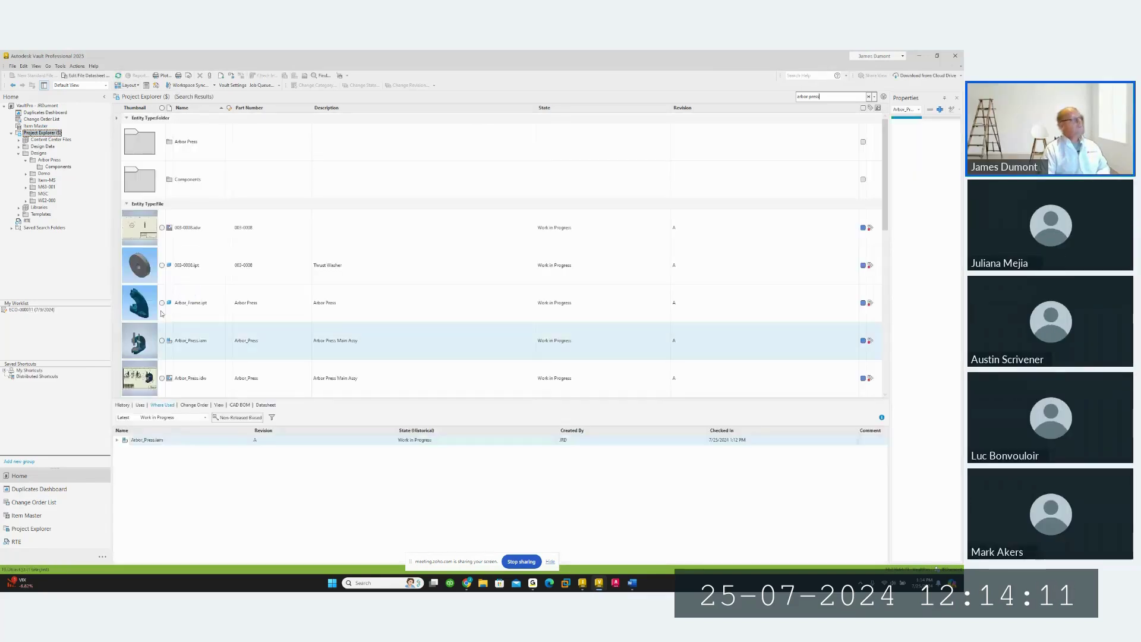
{"action": "scroll", "coordinate": [203, 341], "scroll_direction": "down", "scroll_amount": 2}
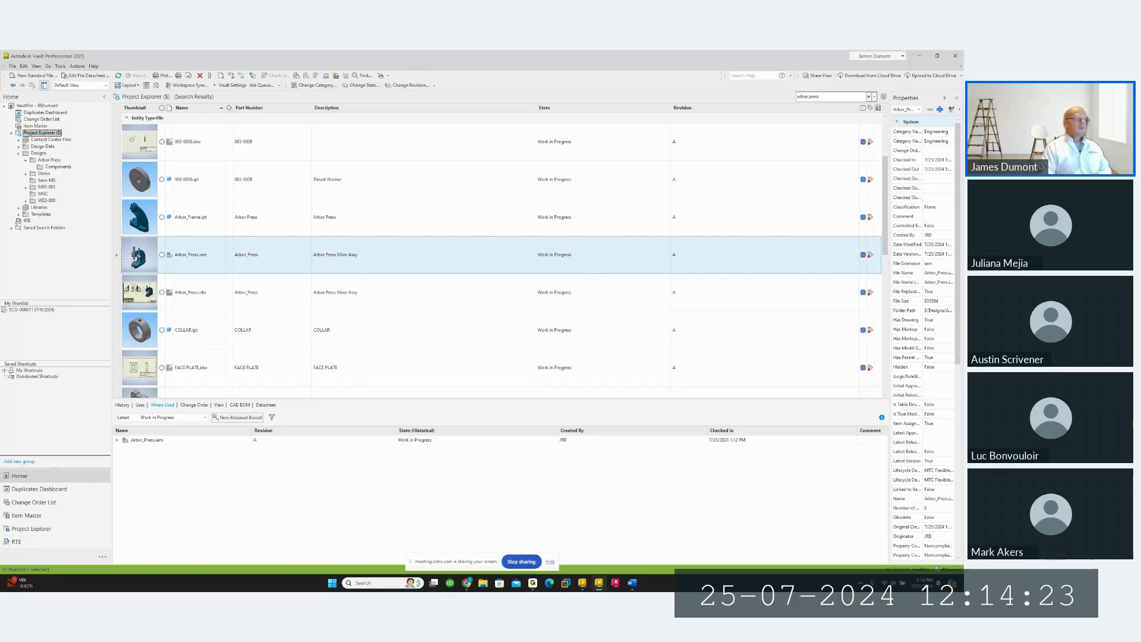
{"action": "left_click", "coordinate": [583, 583]}
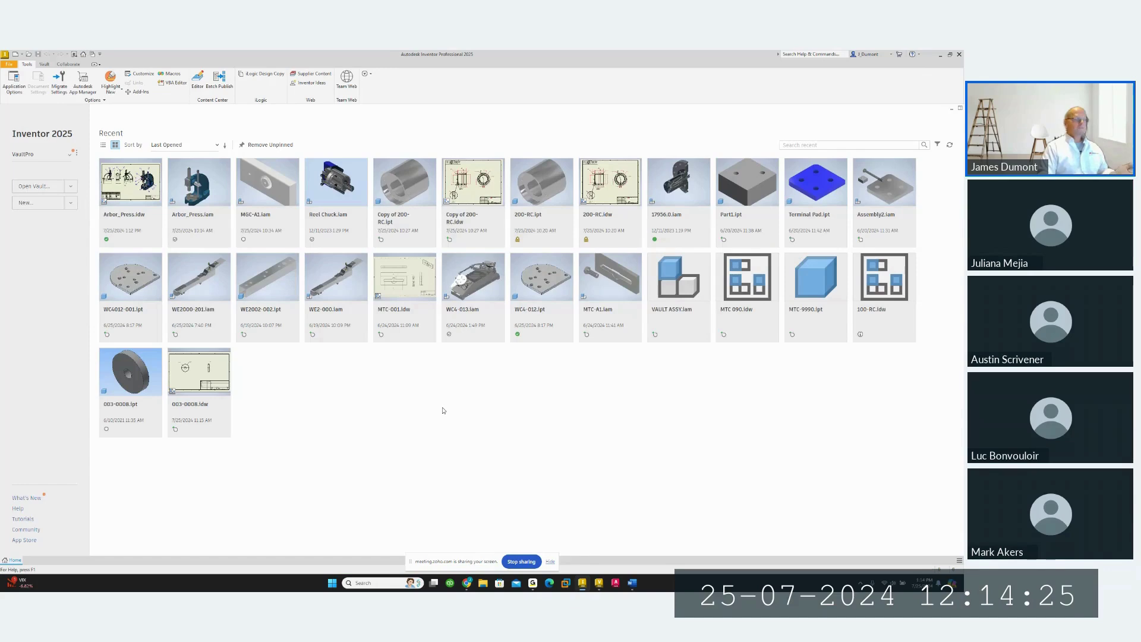
{"action": "left_click", "coordinate": [598, 585]}
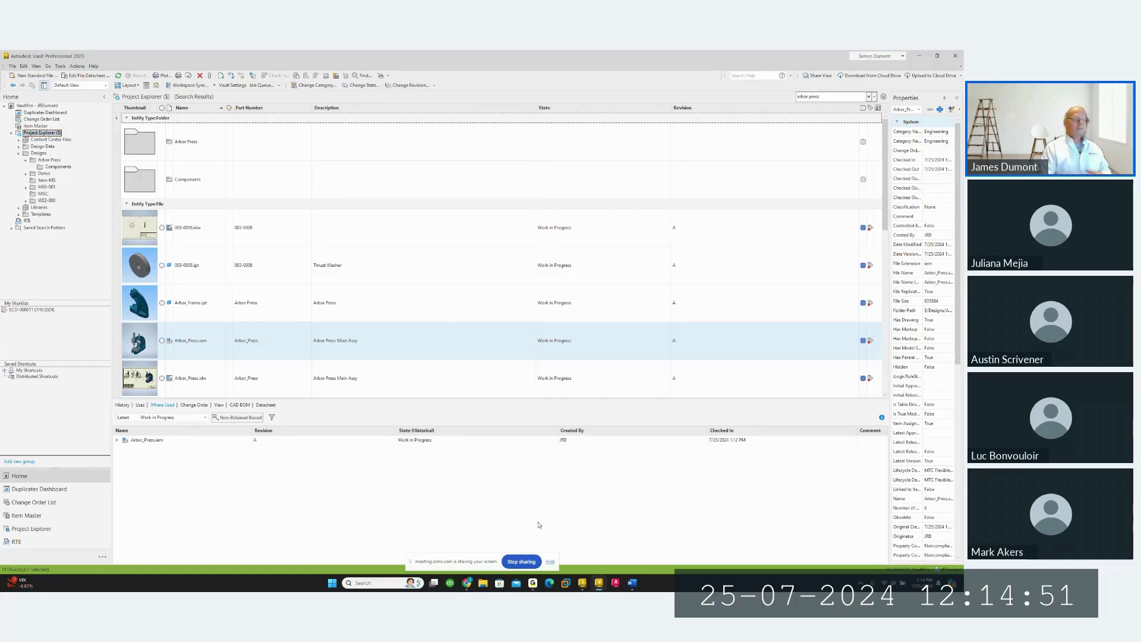
{"action": "left_click", "coordinate": [582, 583]}
{"action": "key", "text": "alt+Tab"}
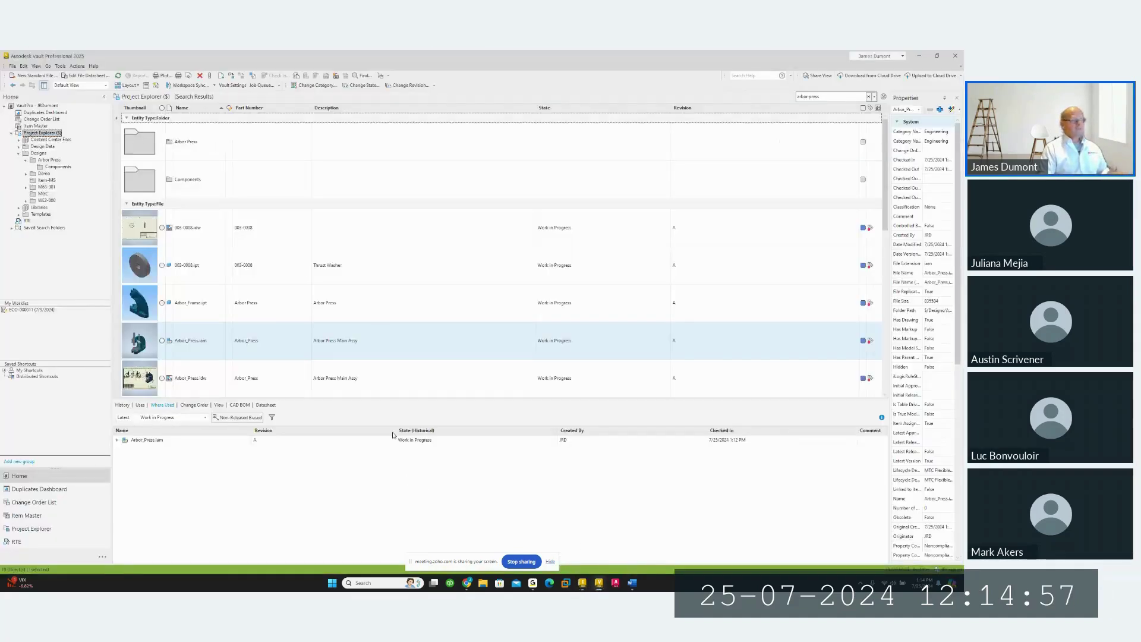
{"action": "left_click", "coordinate": [421, 494]}
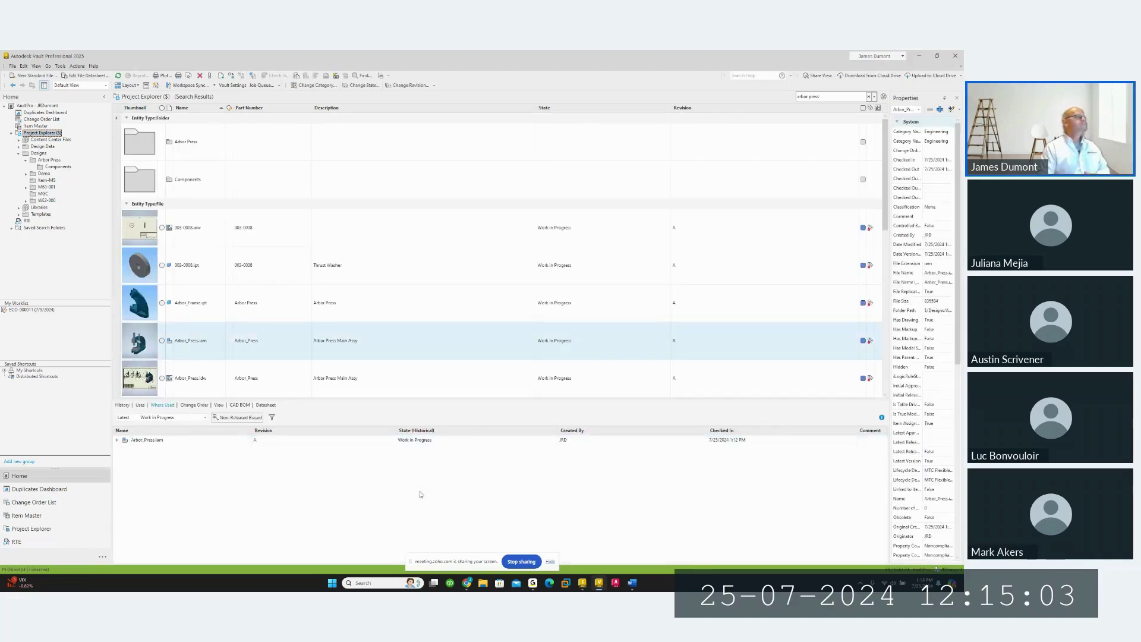
Open Arbor_Press.iam from the vault search results and check it out
{"action": "right_click", "coordinate": [197, 340]}
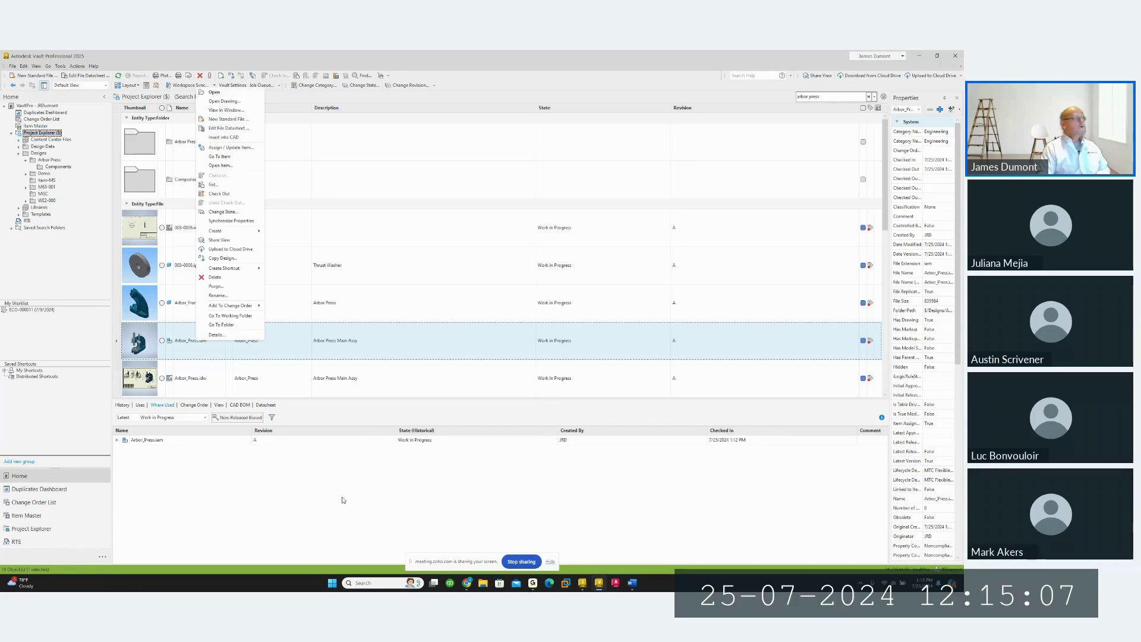
{"action": "left_click", "coordinate": [202, 342]}
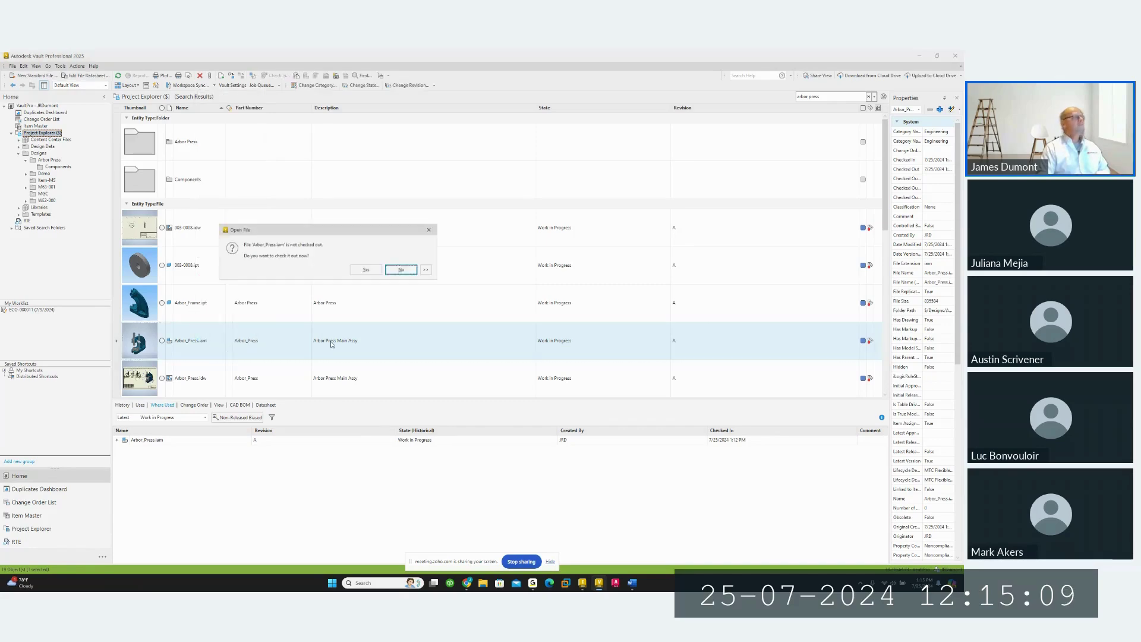
{"action": "left_click", "coordinate": [368, 272]}
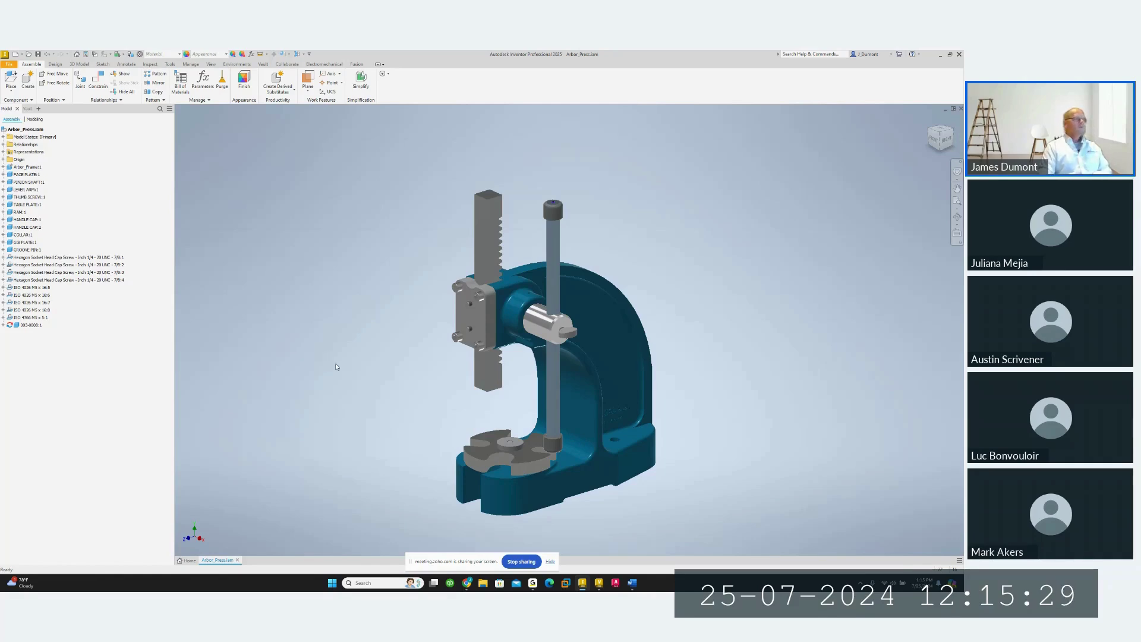
Open the 003-0008 washer part from the arbor press table in its own window
{"action": "right_click", "coordinate": [506, 448]}
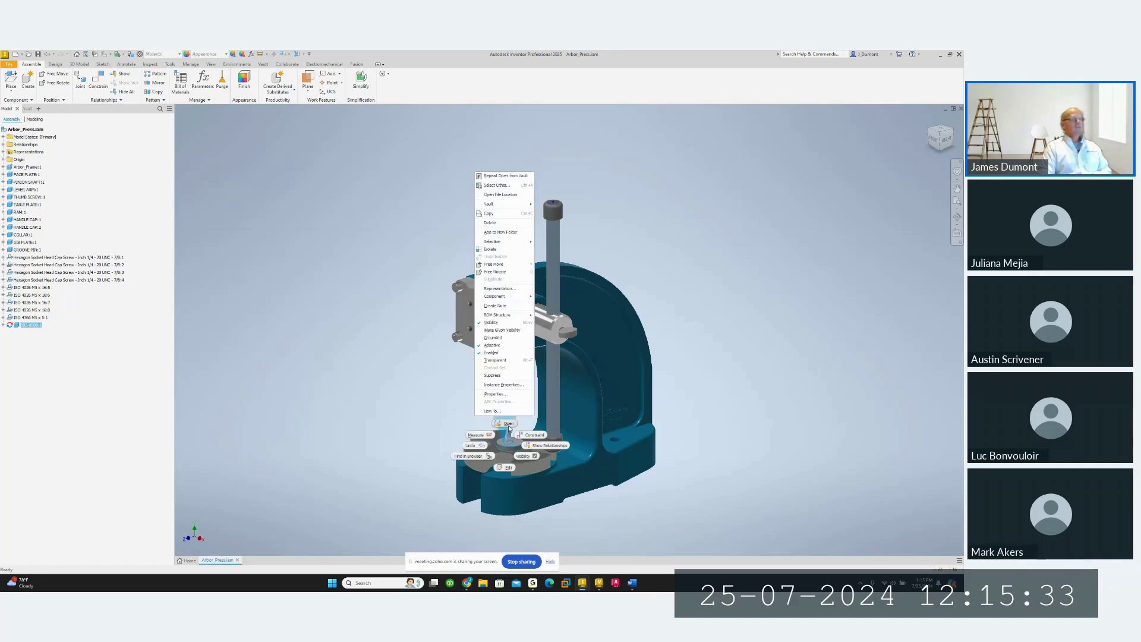
{"action": "left_click", "coordinate": [509, 424]}
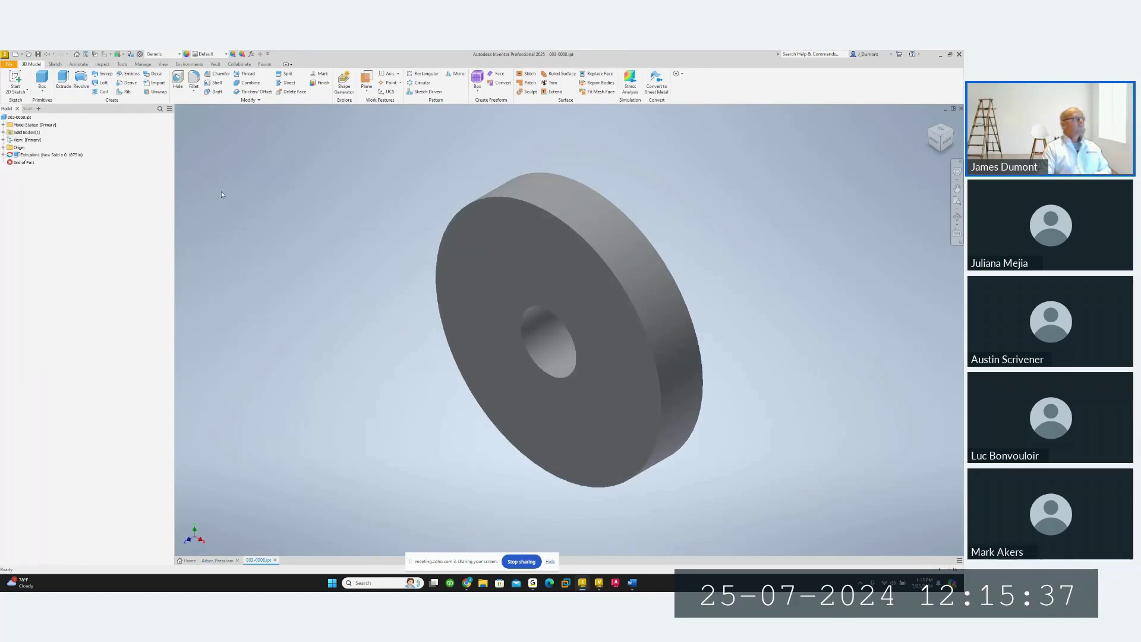
{"action": "left_click", "coordinate": [476, 267]}
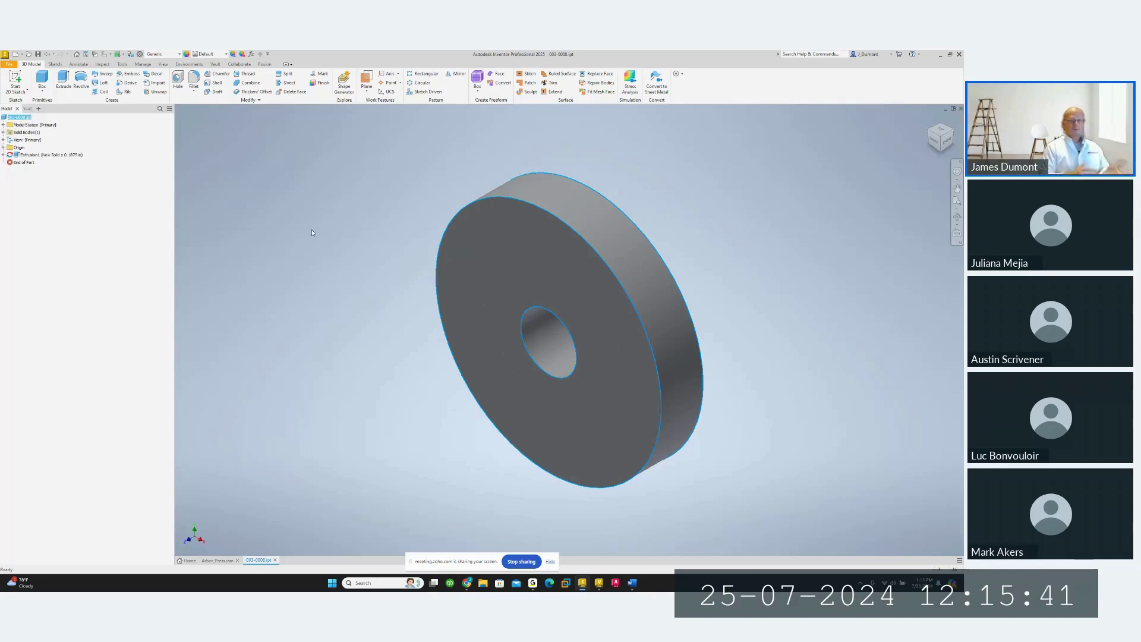
Examine the vault commands available for the washer part in the Model browser and compare that browser with the Vault browser
{"action": "right_click", "coordinate": [19, 119]}
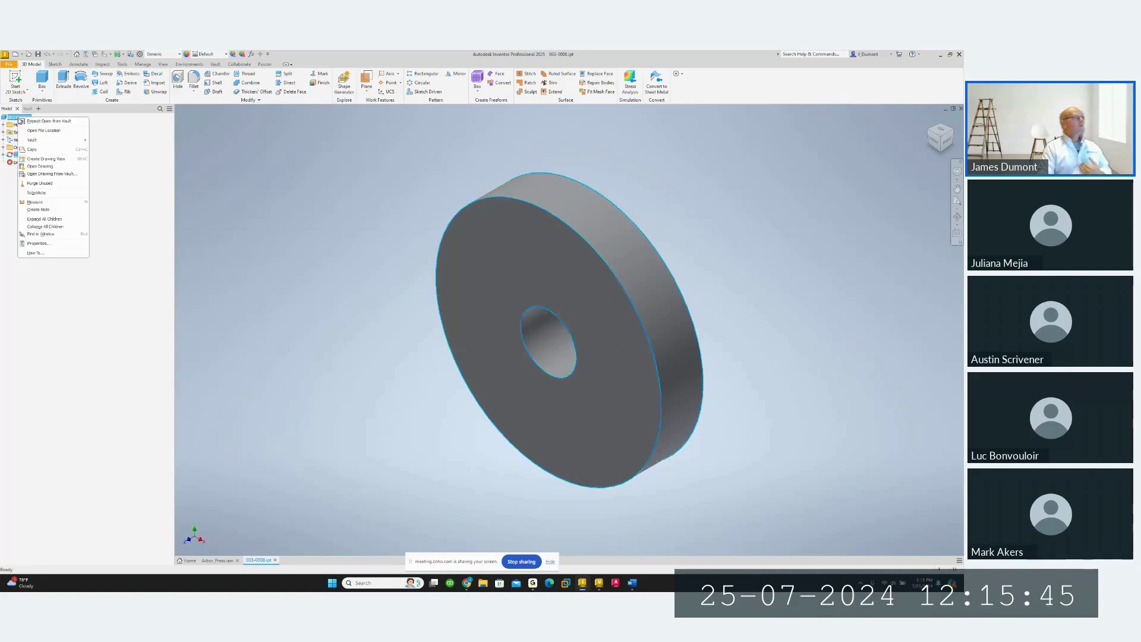
{"action": "left_click", "coordinate": [233, 201]}
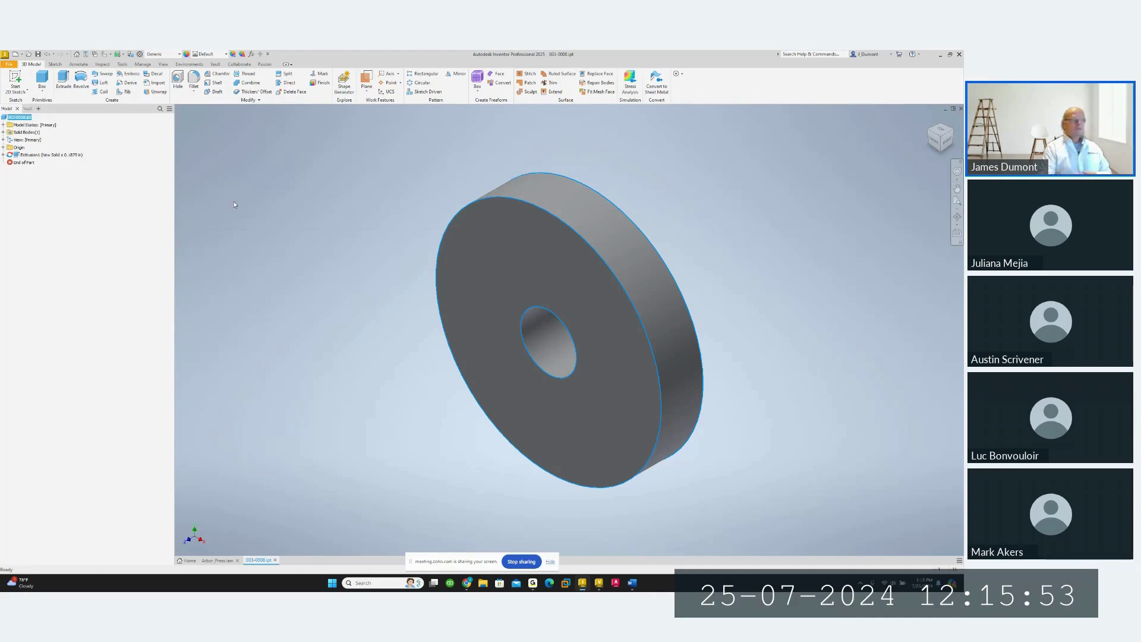
{"action": "left_click", "coordinate": [20, 109]}
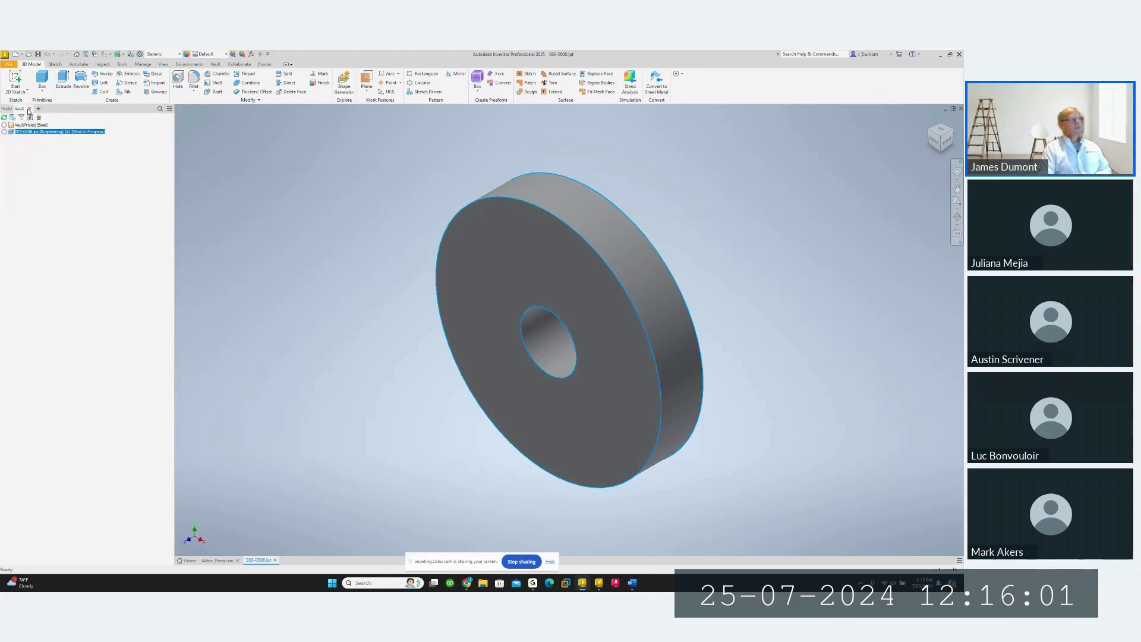
{"action": "left_click", "coordinate": [6, 108]}
{"action": "left_click", "coordinate": [20, 109]}
{"action": "left_click", "coordinate": [6, 108]}
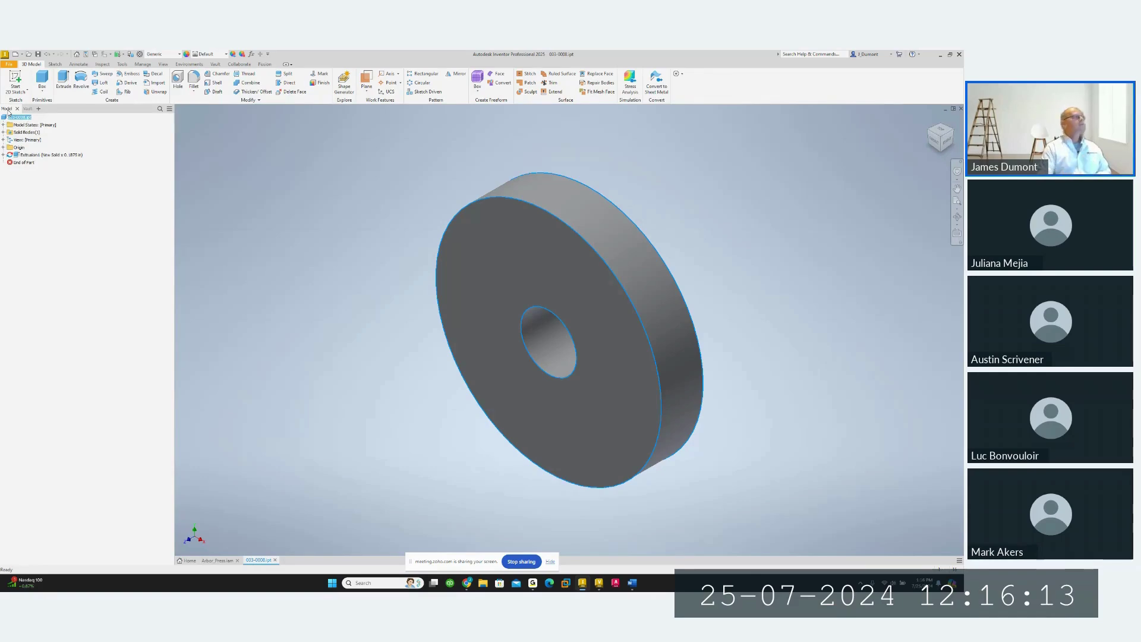
Detach the Vault browser, dock it beneath the Model browser and reduce its height
{"action": "left_click", "coordinate": [26, 109]}
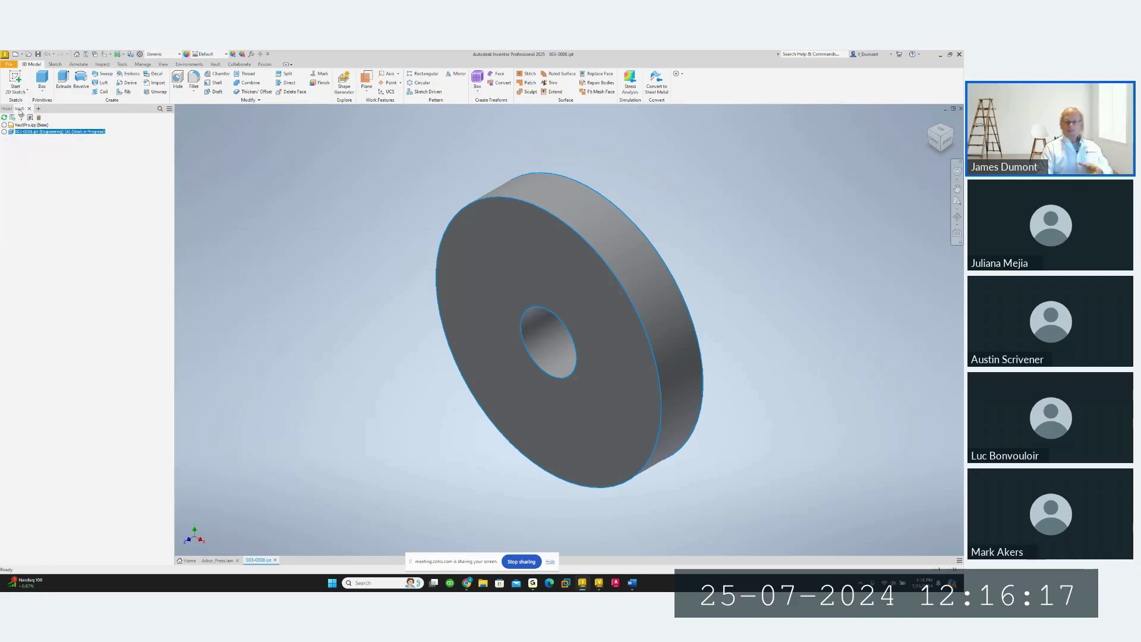
{"action": "left_click_drag", "start_coordinate": [20, 111], "coordinate": [789, 253]}
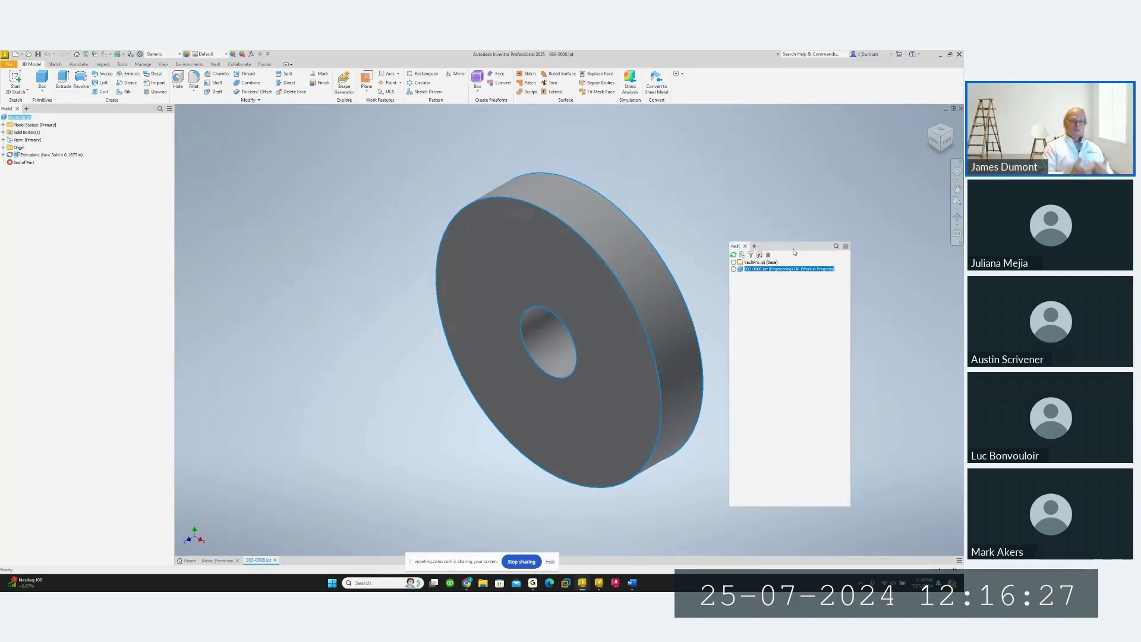
{"action": "left_click_drag", "start_coordinate": [793, 252], "coordinate": [97, 563]}
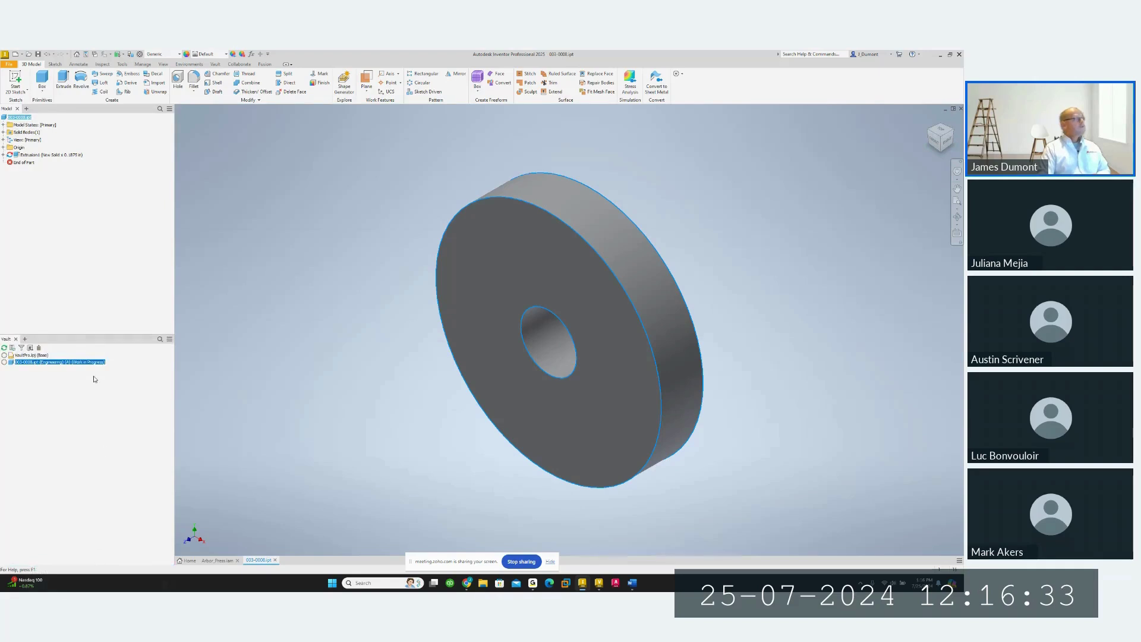
{"action": "left_click_drag", "start_coordinate": [83, 339], "coordinate": [83, 409]}
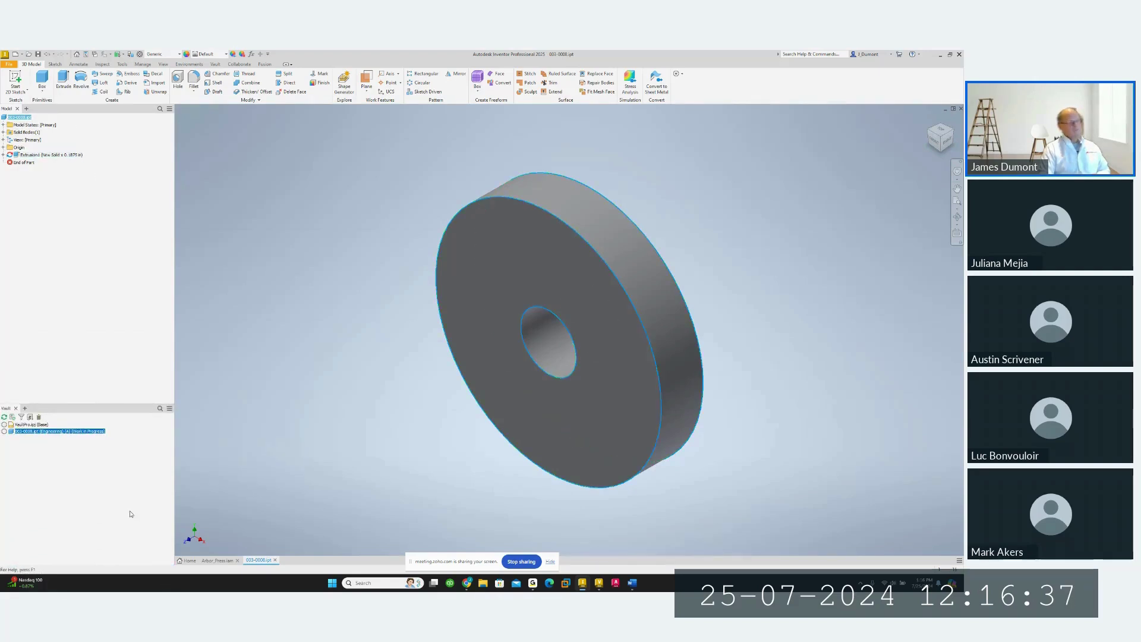
Go from the 003-0008 washer part in the Vault browser to its vault folder in Vault Professional
{"action": "left_click", "coordinate": [72, 469]}
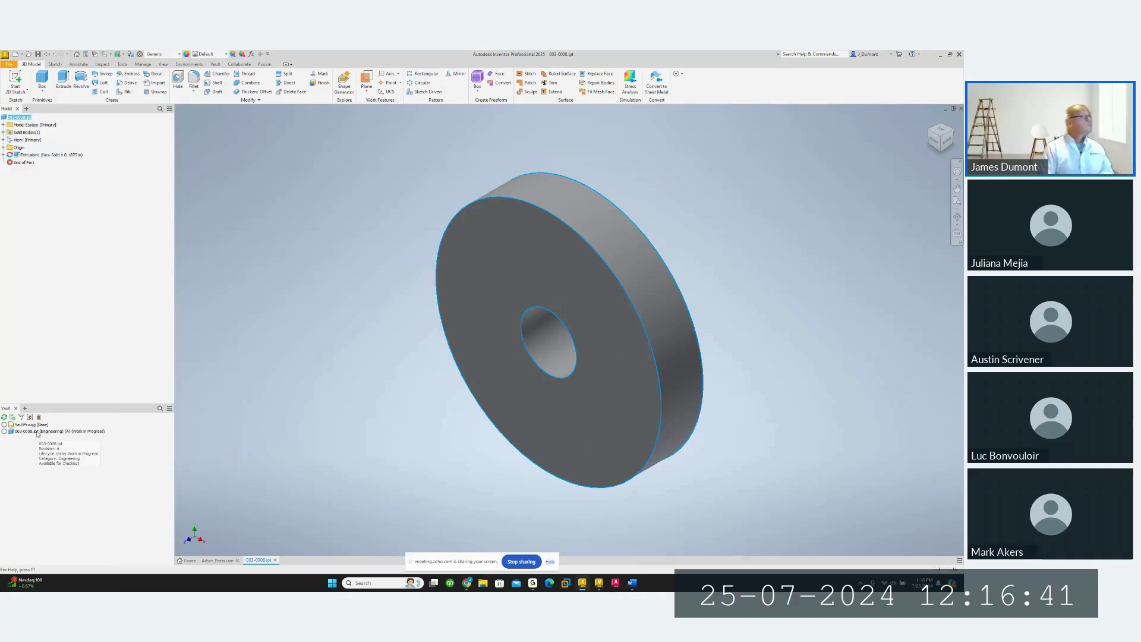
{"action": "right_click", "coordinate": [36, 434]}
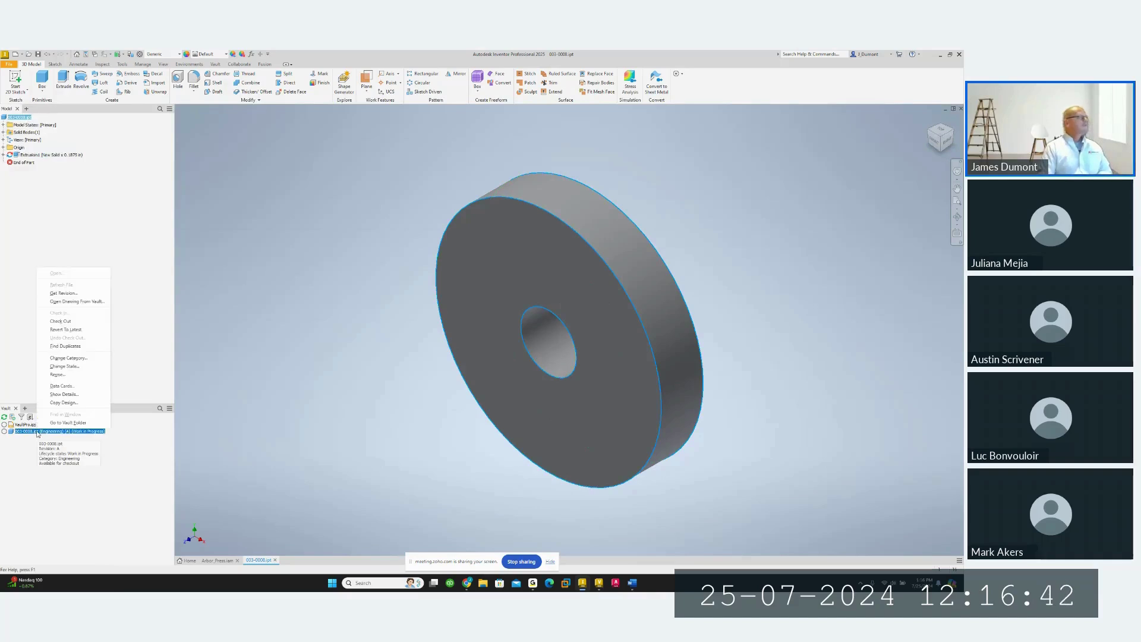
{"action": "left_click", "coordinate": [71, 422]}
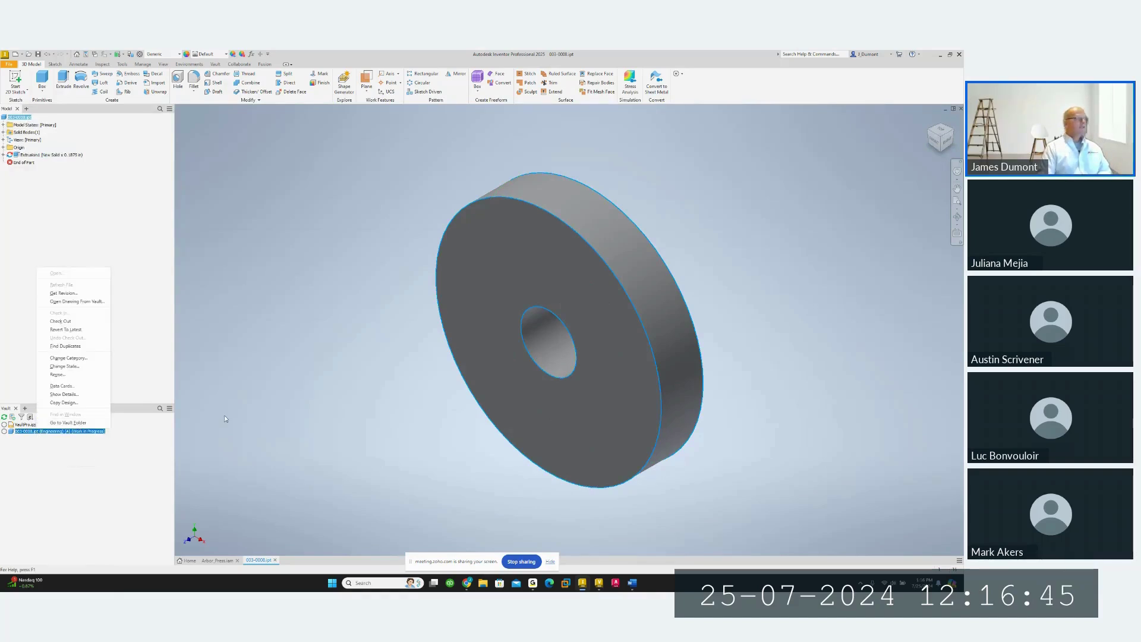
{"action": "left_click", "coordinate": [582, 586]}
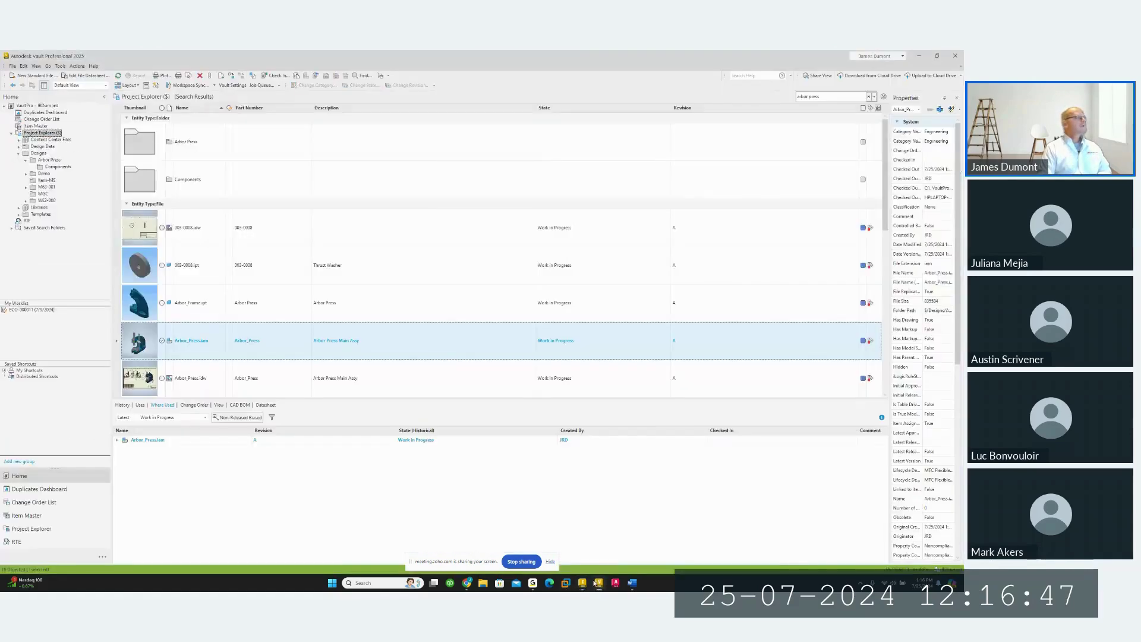
{"action": "left_click", "coordinate": [140, 404]}
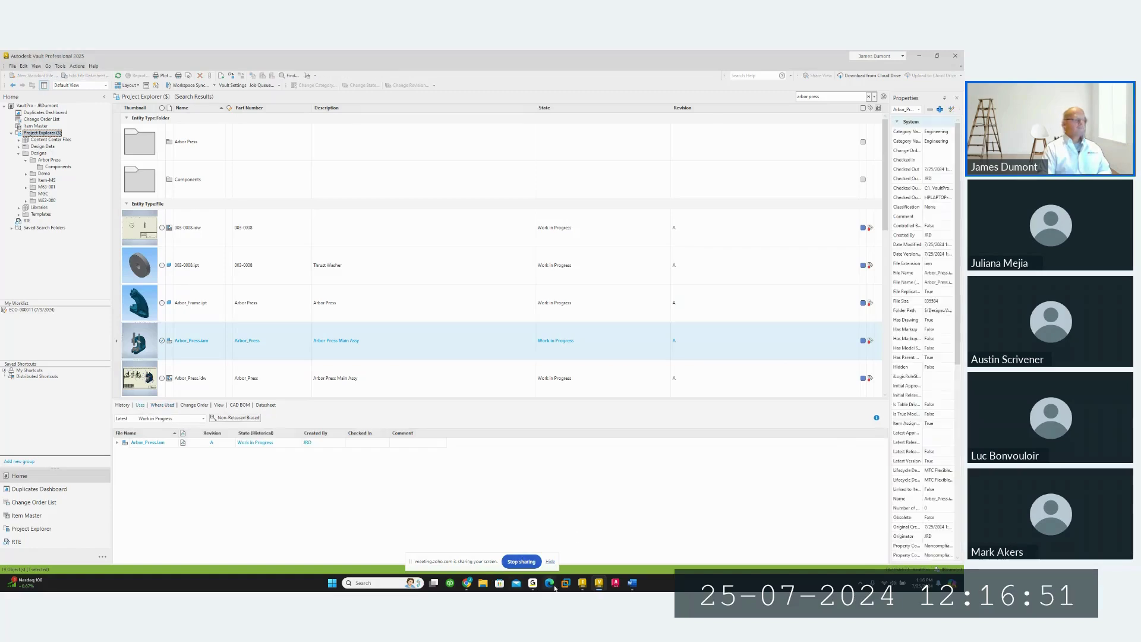
{"action": "left_click", "coordinate": [599, 584]}
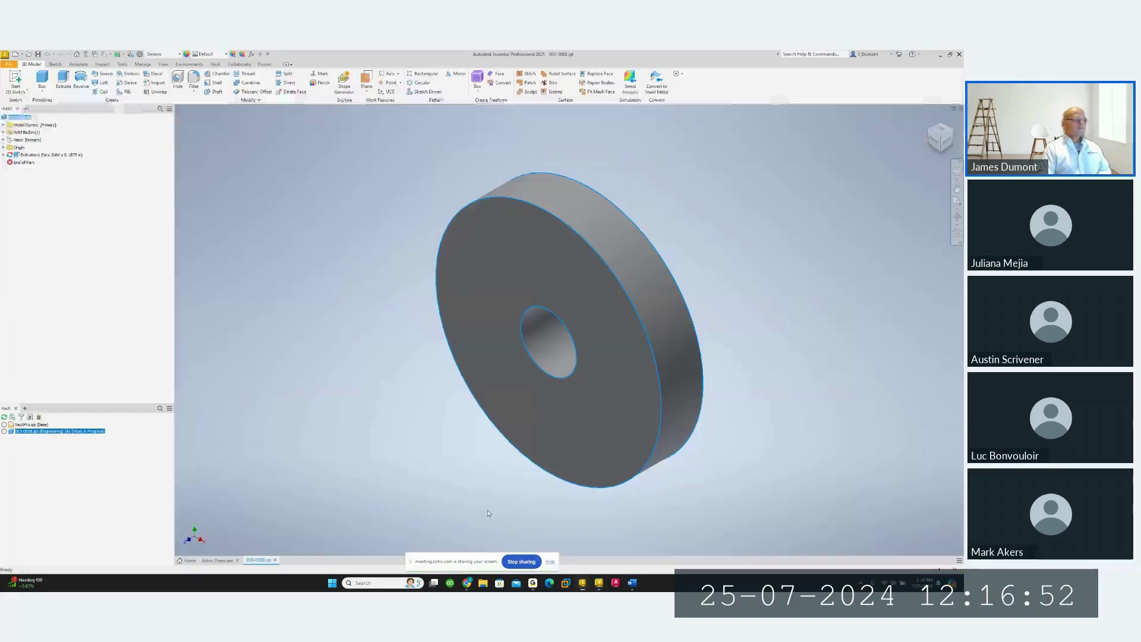
{"action": "right_click", "coordinate": [64, 431]}
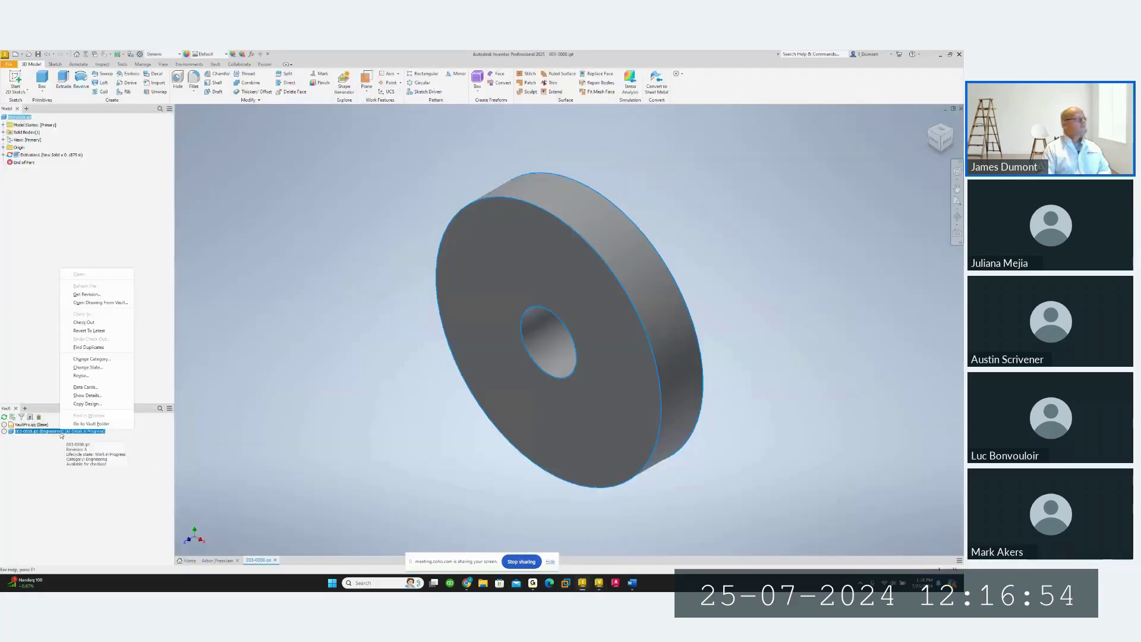
{"action": "left_click", "coordinate": [90, 424]}
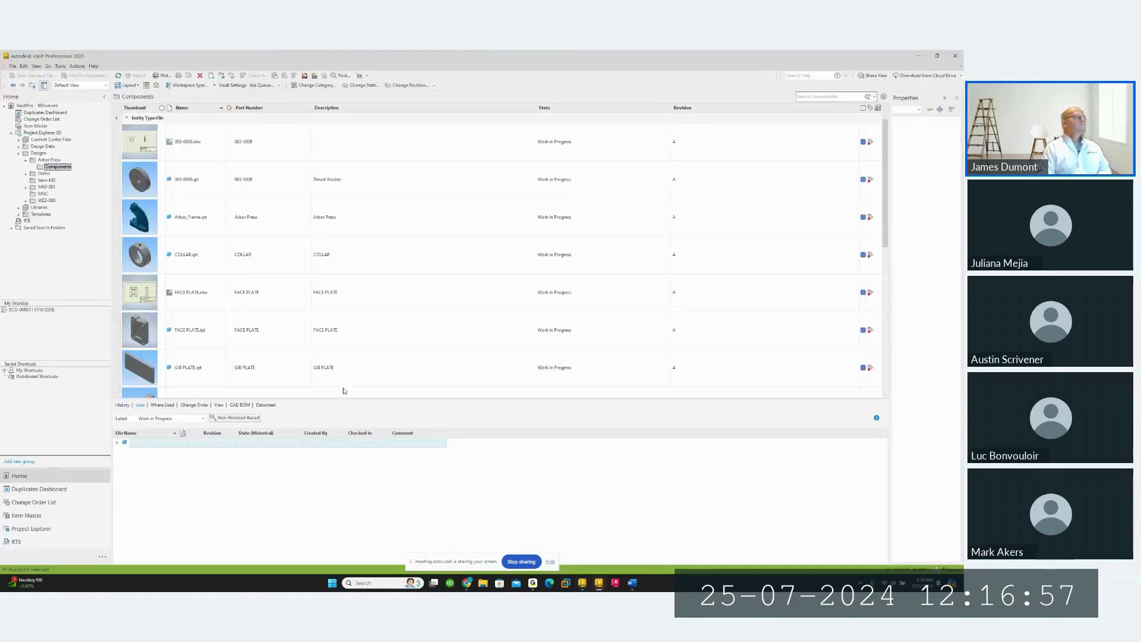
Examine the Uses and Where Used information of 003-0008.ipt, expanding its parents and inspecting the related assemblies and drawing
{"action": "left_click", "coordinate": [197, 180]}
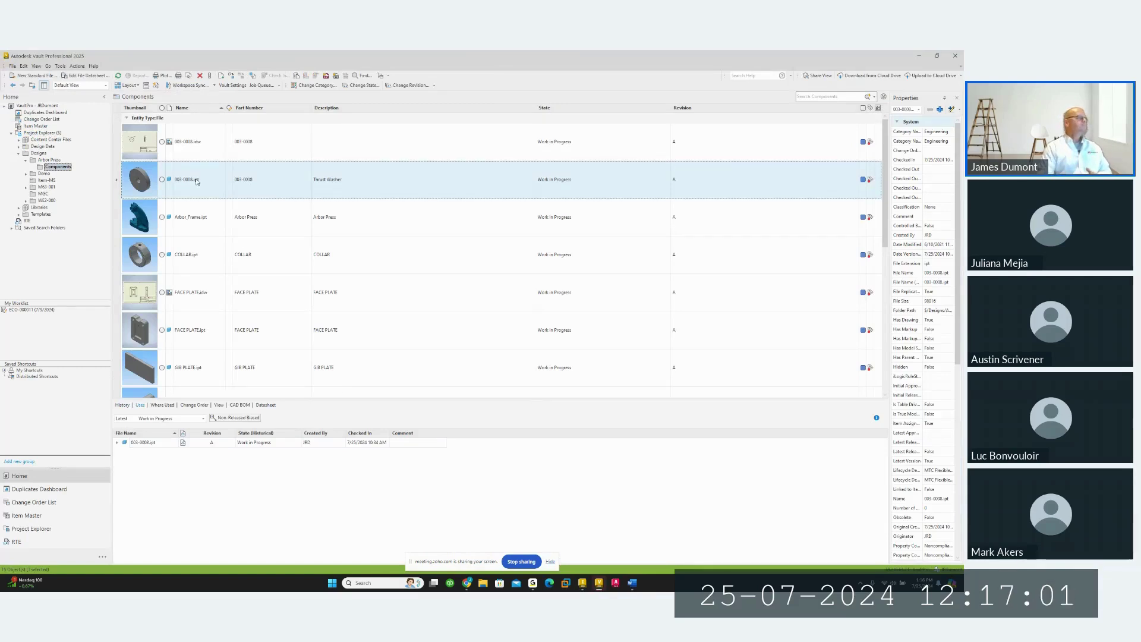
{"action": "left_click", "coordinate": [120, 445]}
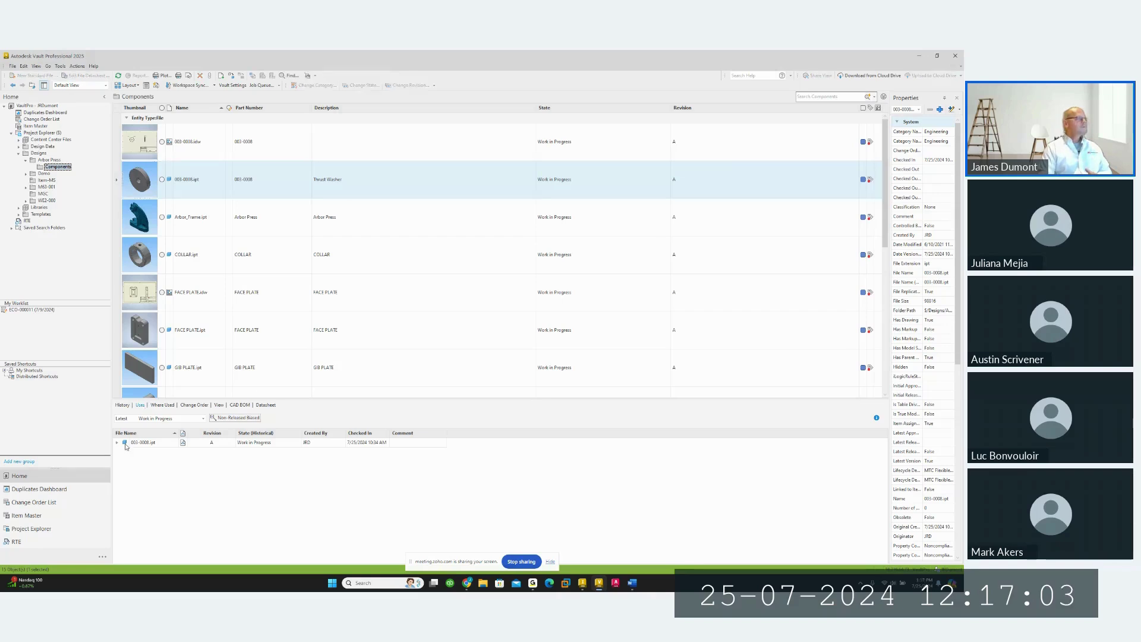
{"action": "left_click", "coordinate": [162, 405]}
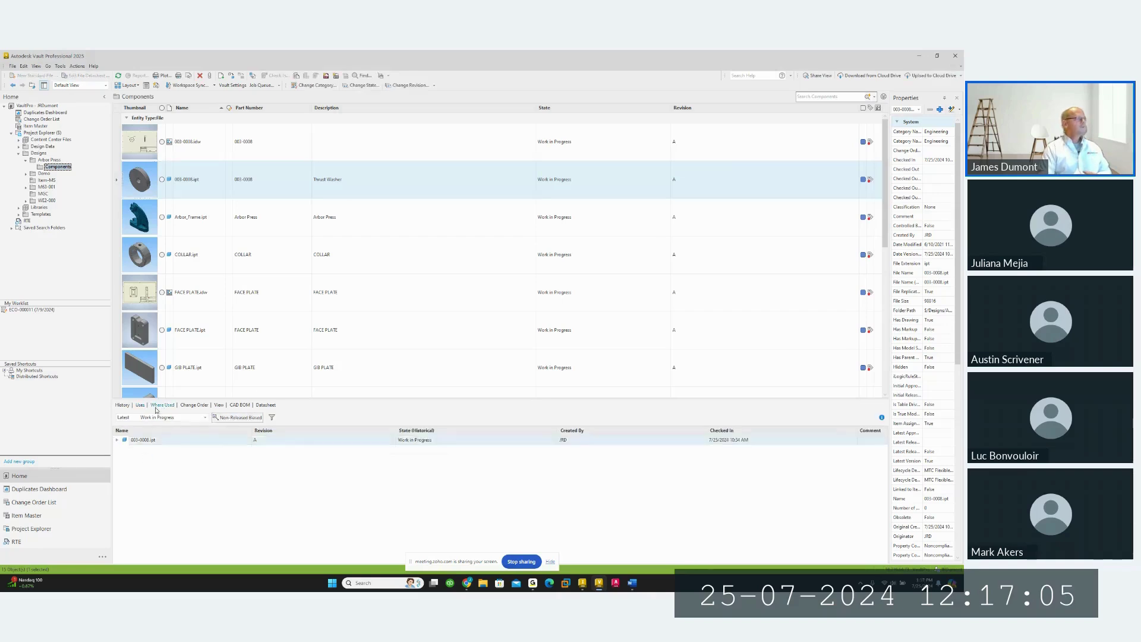
{"action": "left_click", "coordinate": [117, 440]}
{"action": "left_click", "coordinate": [148, 450]}
{"action": "left_click", "coordinate": [158, 458]}
{"action": "left_click", "coordinate": [156, 468]}
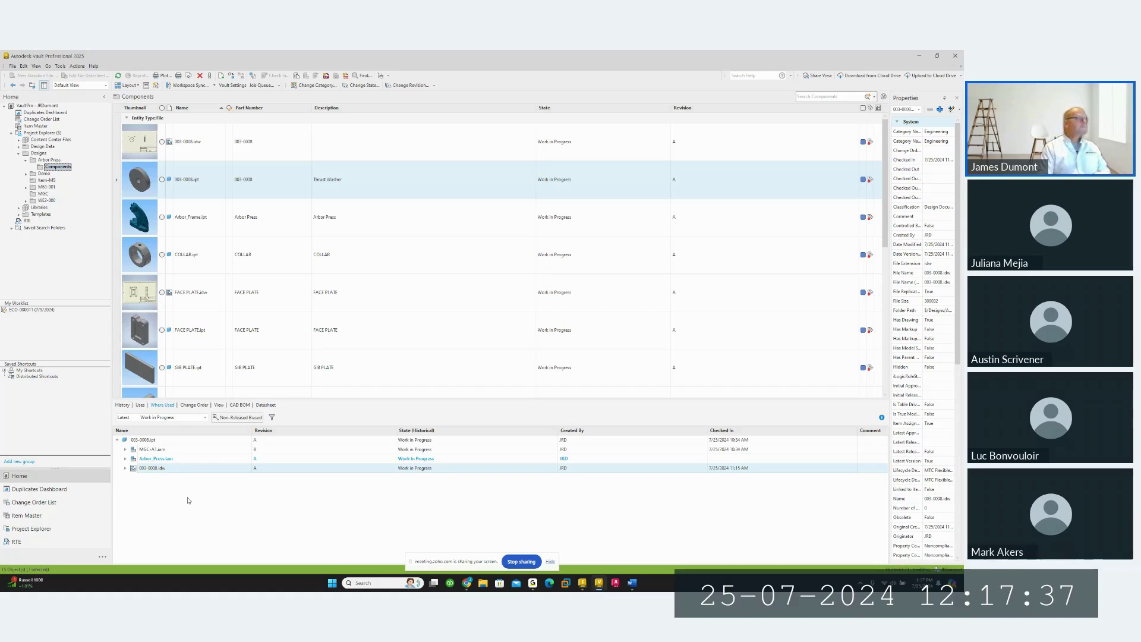
Switch back to Inventor and open the washer part's drawing from Vault
{"action": "left_click", "coordinate": [191, 184]}
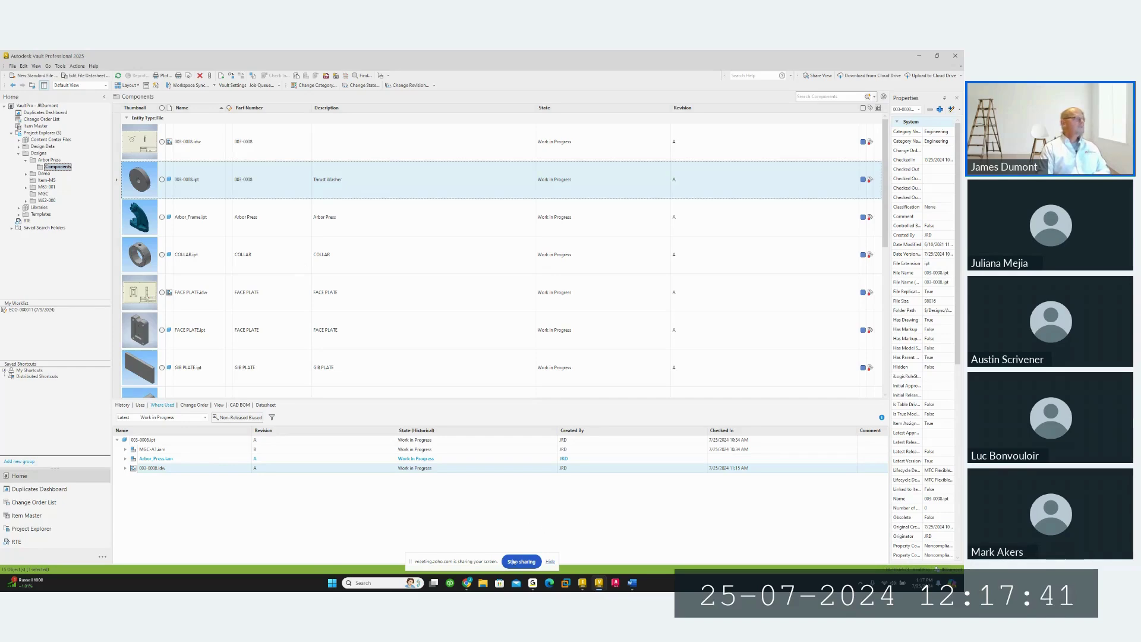
{"action": "left_click", "coordinate": [585, 586]}
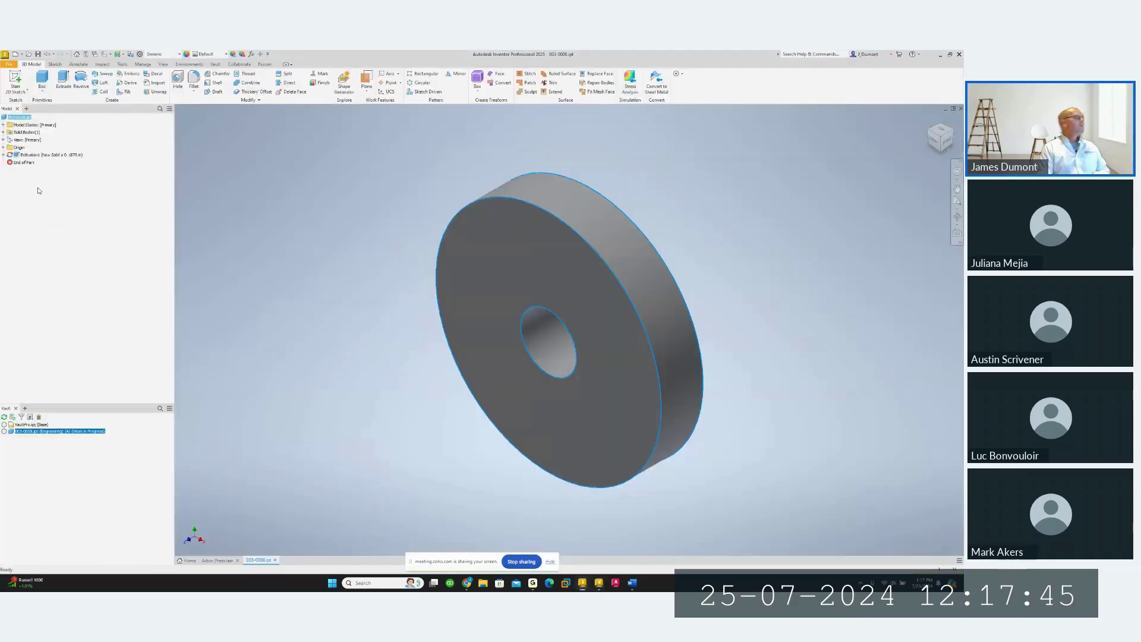
{"action": "right_click", "coordinate": [65, 429]}
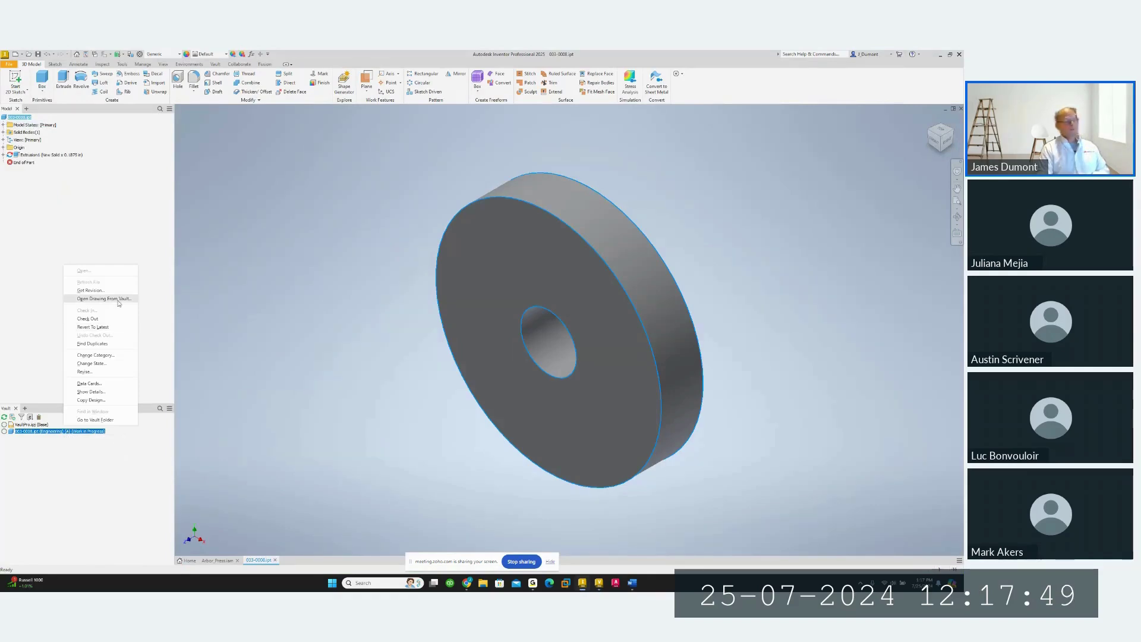
{"action": "left_click", "coordinate": [88, 258]}
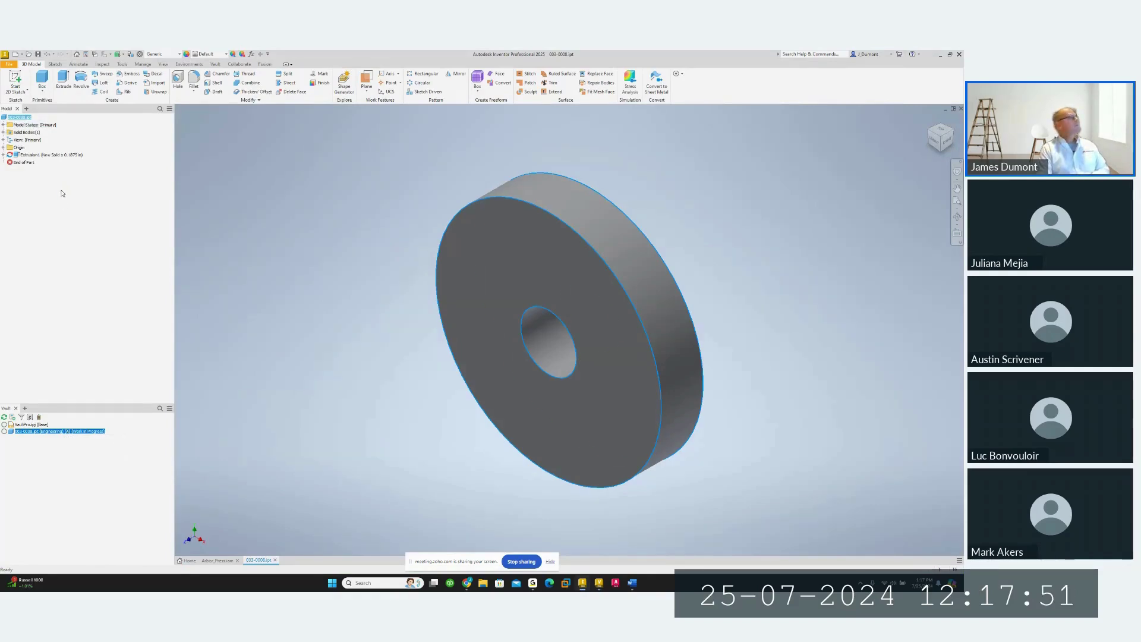
{"action": "right_click", "coordinate": [28, 118]}
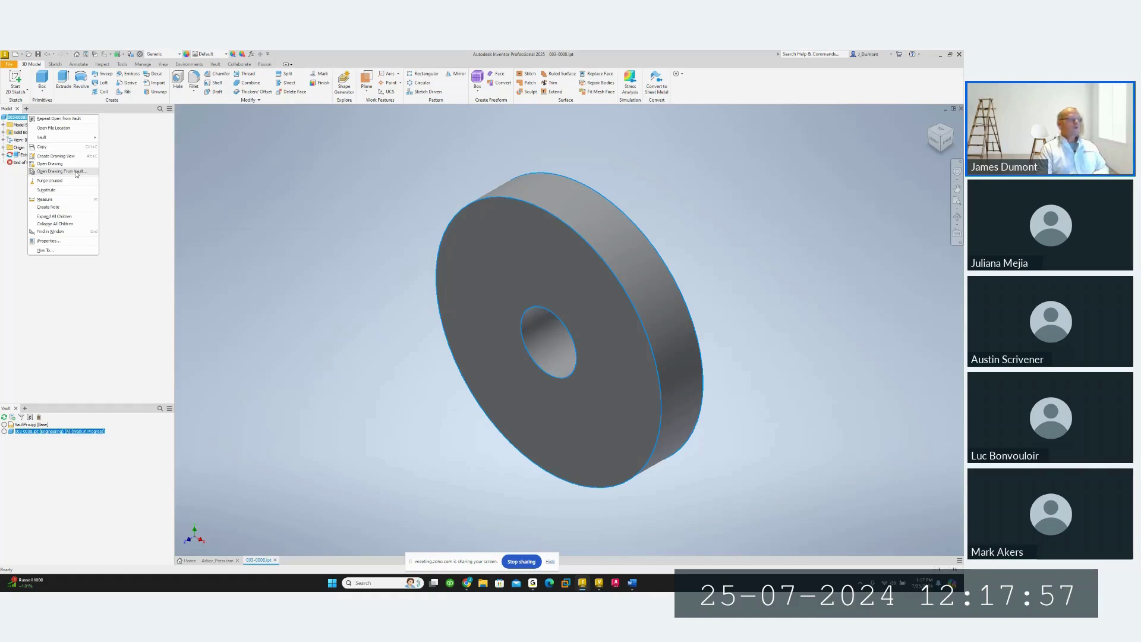
{"action": "left_click", "coordinate": [76, 172]}
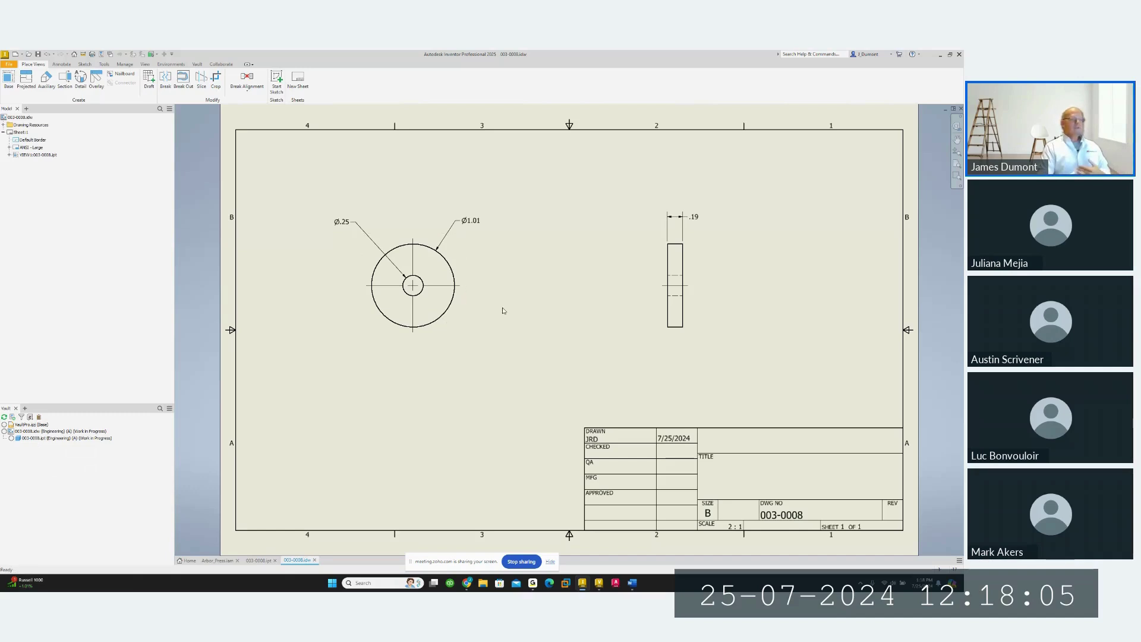
Move the washer's front view lower on the sheet, checking out the 003-0008 drawing and updating its properties
{"action": "left_click", "coordinate": [461, 332]}
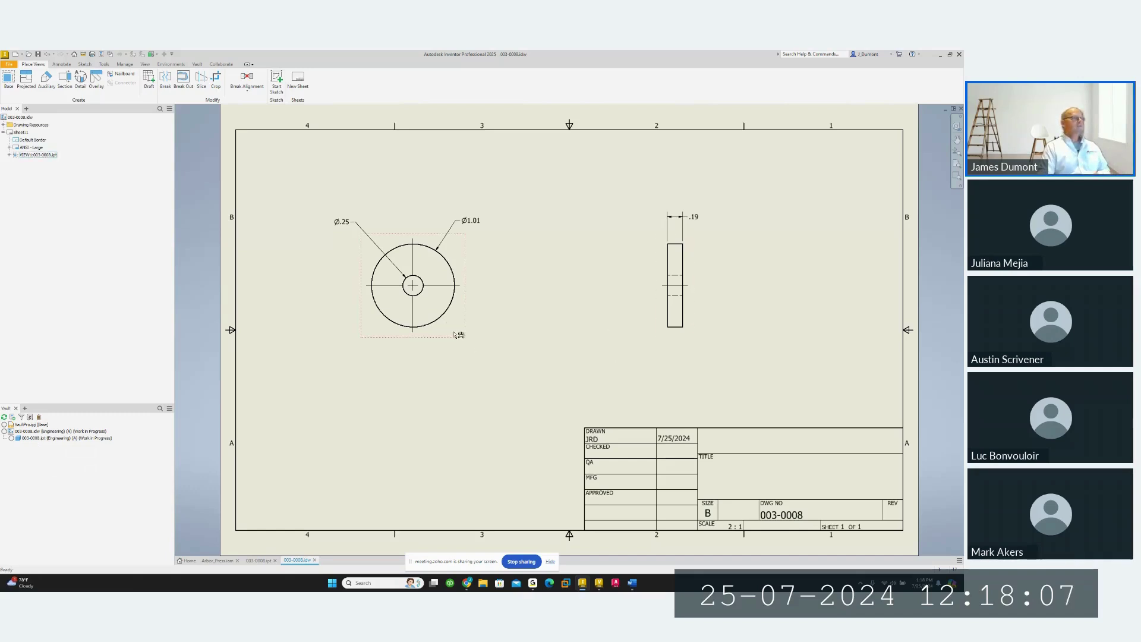
{"action": "left_click", "coordinate": [462, 387]}
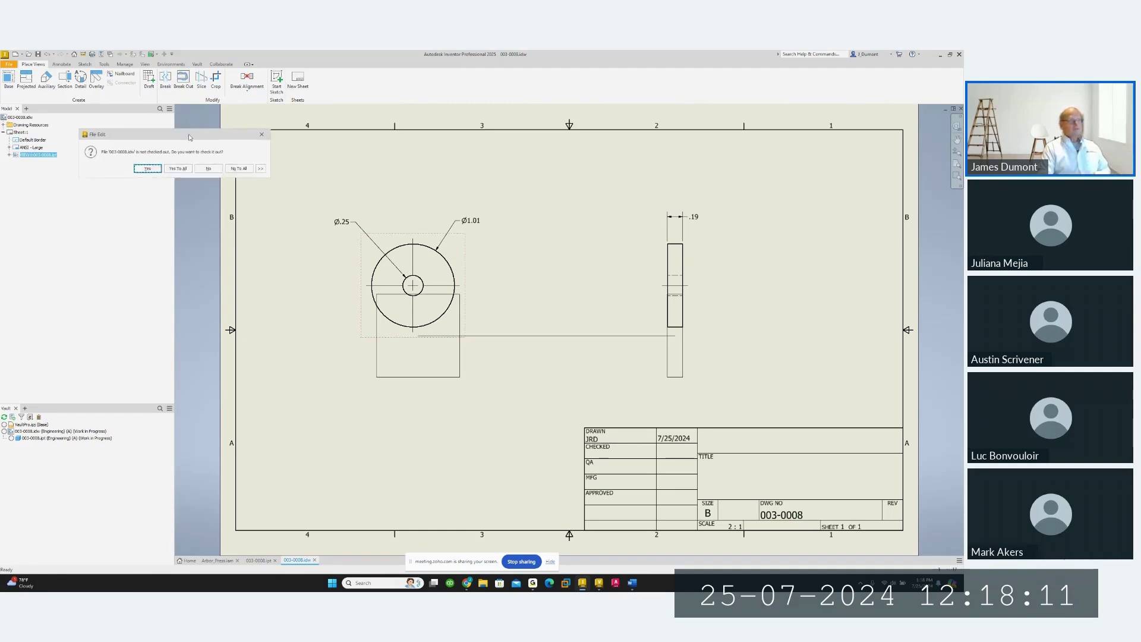
{"action": "left_click_drag", "start_coordinate": [190, 137], "coordinate": [297, 158]}
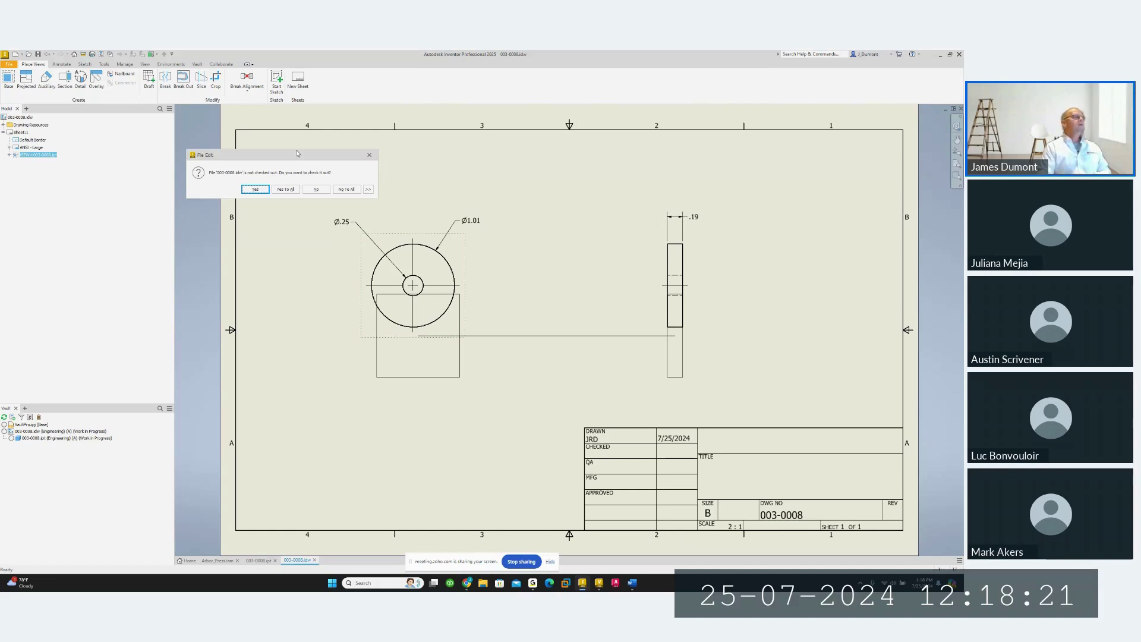
{"action": "left_click", "coordinate": [255, 189]}
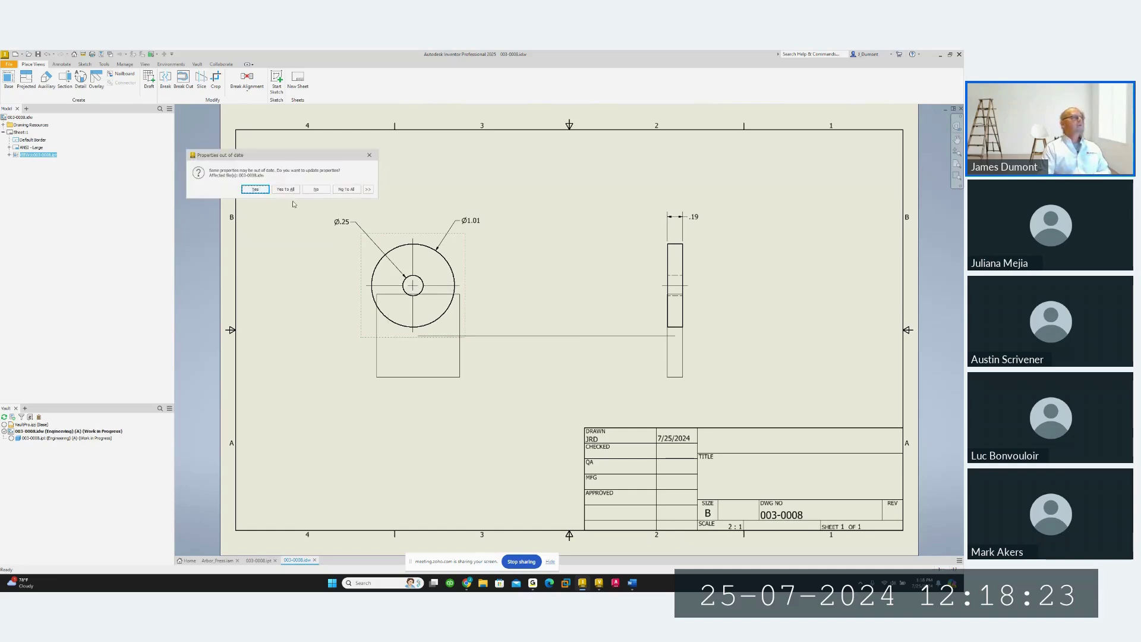
{"action": "left_click", "coordinate": [286, 189]}
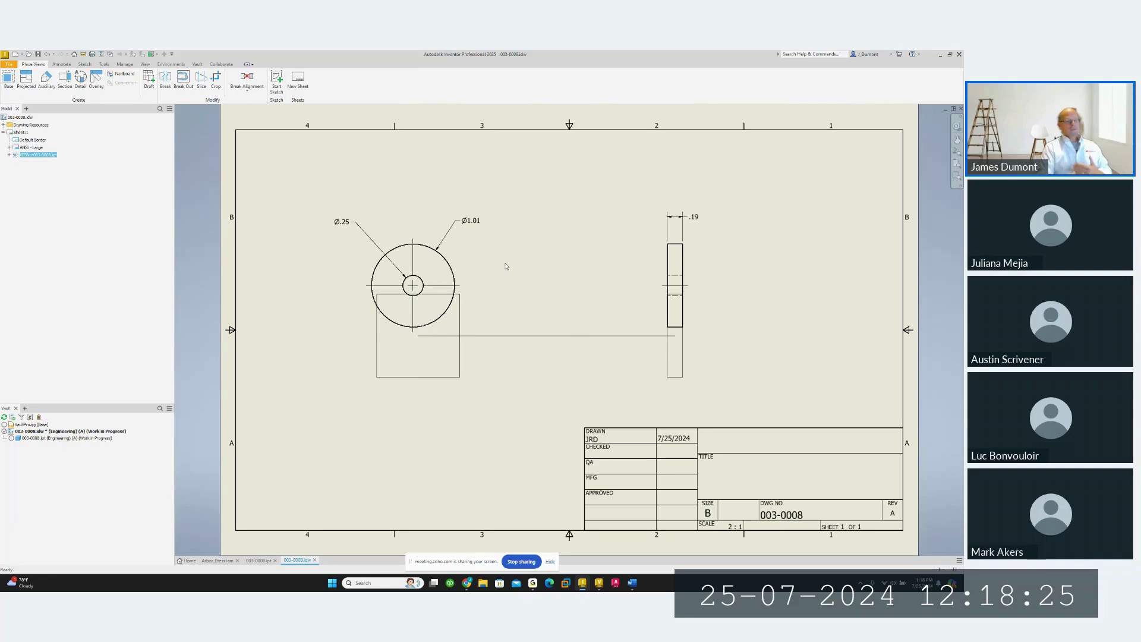
Project an isometric view of the washer into the sheet's upper-right corner and give it a shaded style
{"action": "right_click", "coordinate": [468, 301]}
{"action": "left_click", "coordinate": [503, 291]}
{"action": "left_click", "coordinate": [813, 201]}
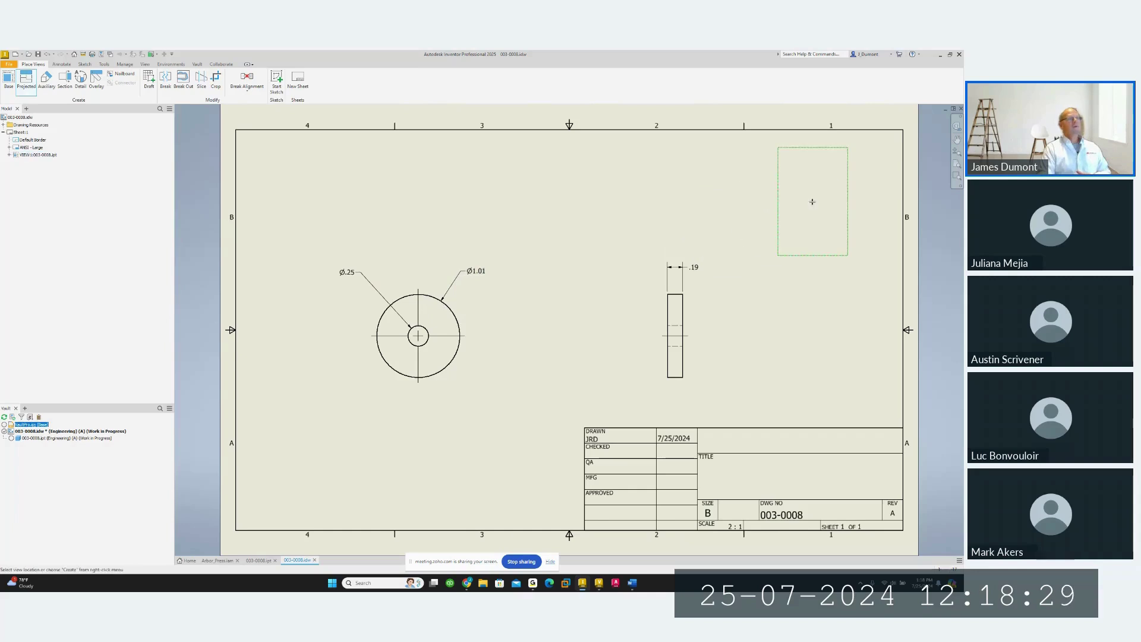
{"action": "right_click", "coordinate": [709, 202]}
{"action": "left_click", "coordinate": [731, 202]}
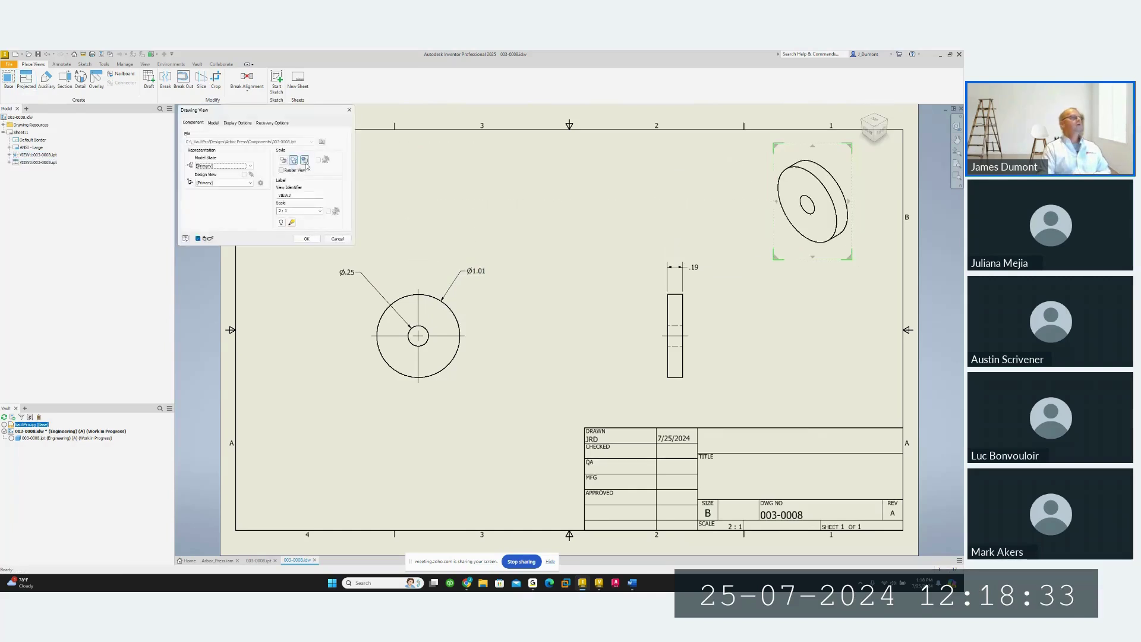
{"action": "left_click", "coordinate": [307, 239]}
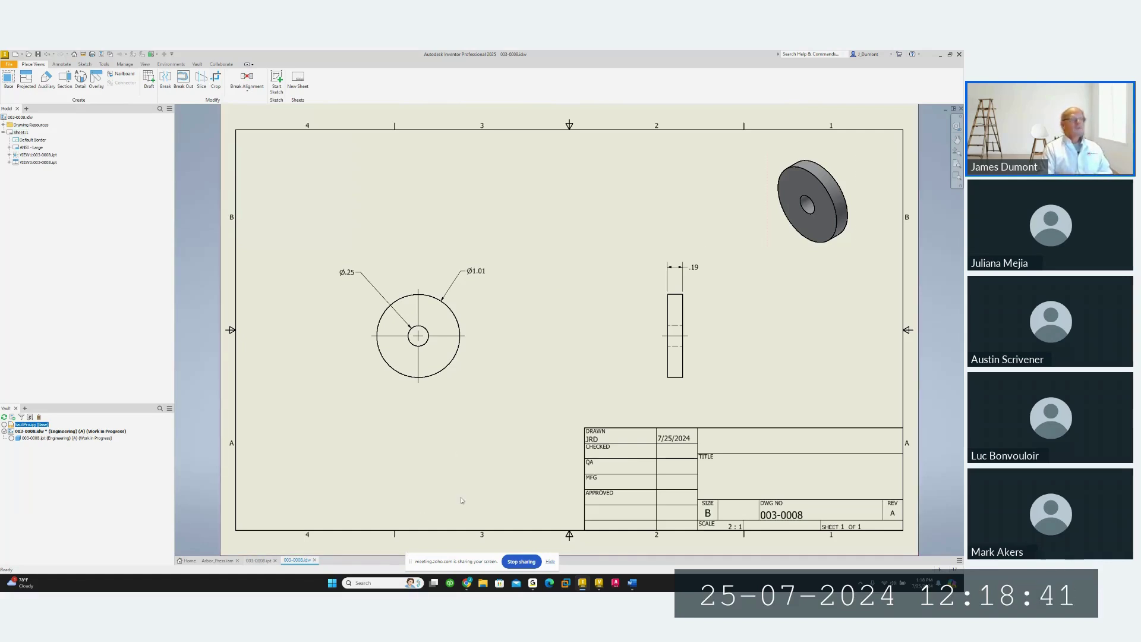
Save and close the 003-0008 drawing without checking it in, and close the washer part to return to Arbor_Press.iam
{"action": "left_click", "coordinate": [961, 109]}
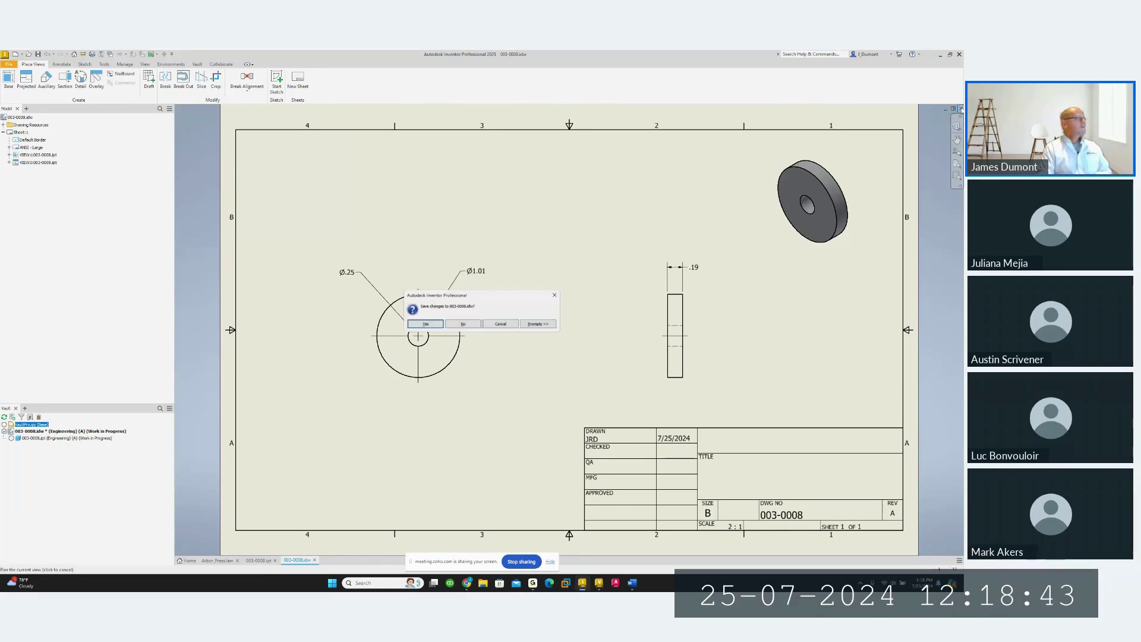
{"action": "left_click", "coordinate": [440, 329]}
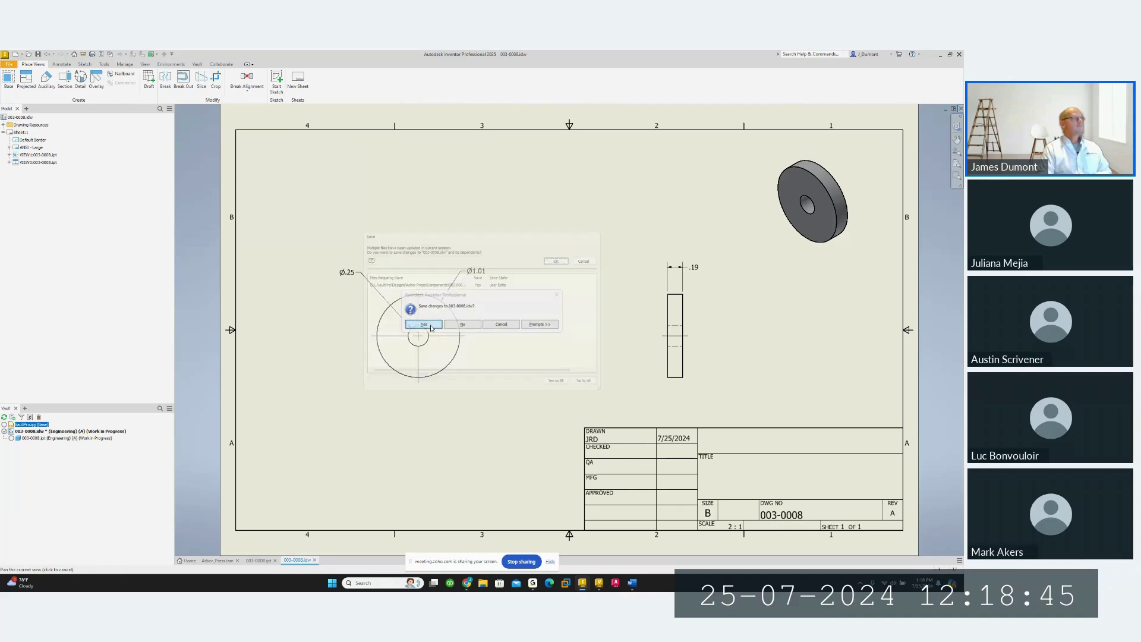
{"action": "left_click", "coordinate": [556, 255]}
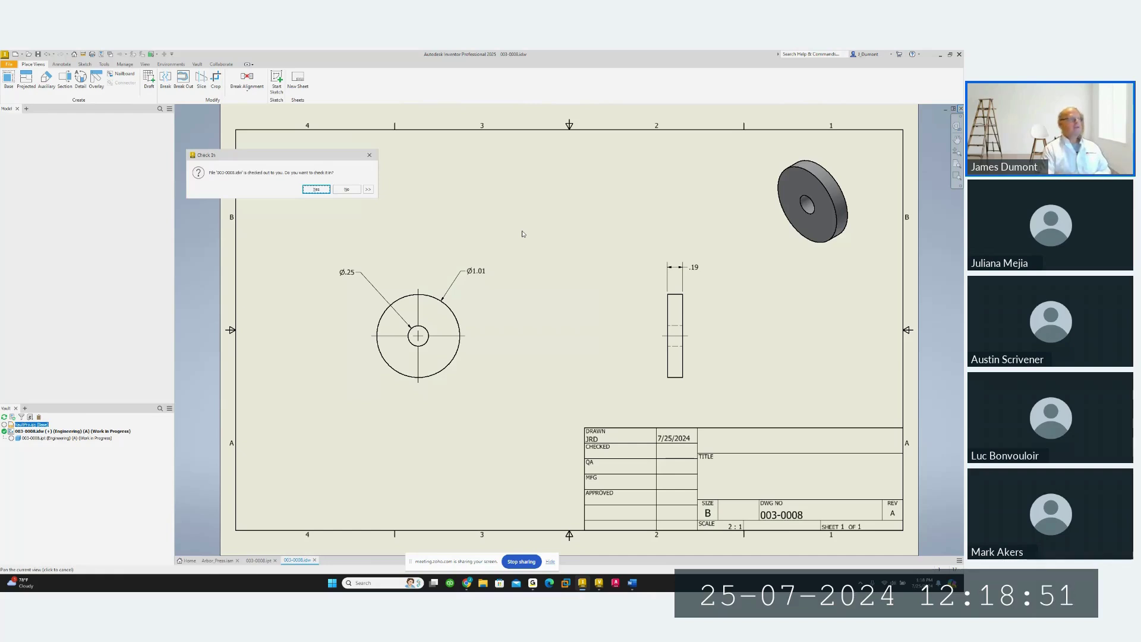
{"action": "left_click", "coordinate": [338, 190]}
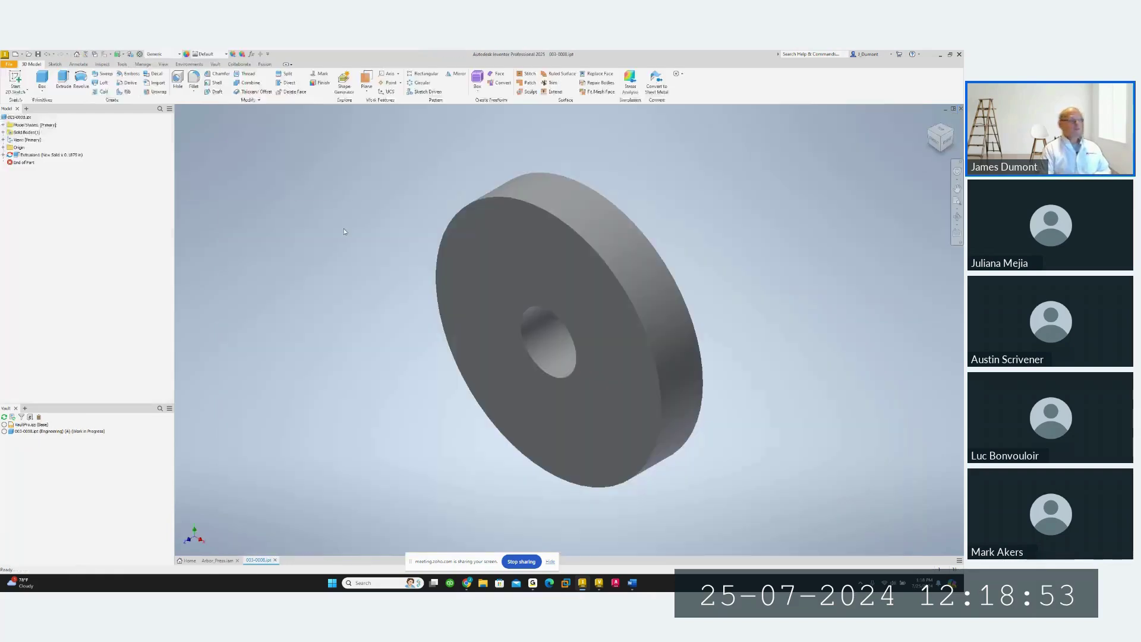
{"action": "left_click", "coordinate": [961, 108]}
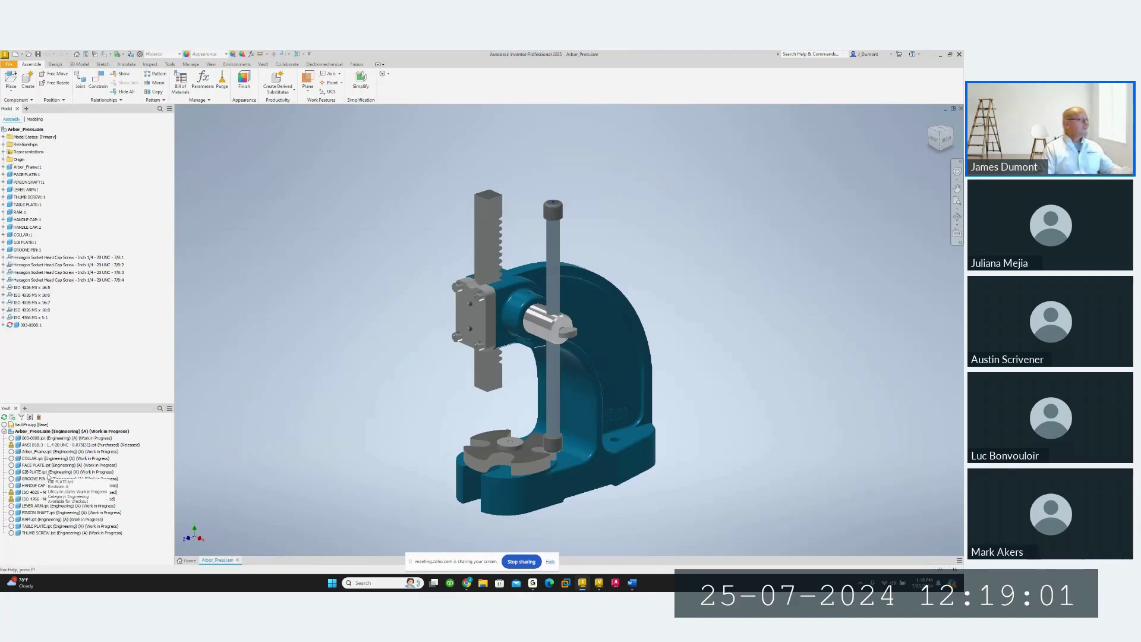
Select the thrust washer on the table plate in the Arbor_Press assembly
{"action": "left_click", "coordinate": [19, 424]}
{"action": "left_click", "coordinate": [24, 432]}
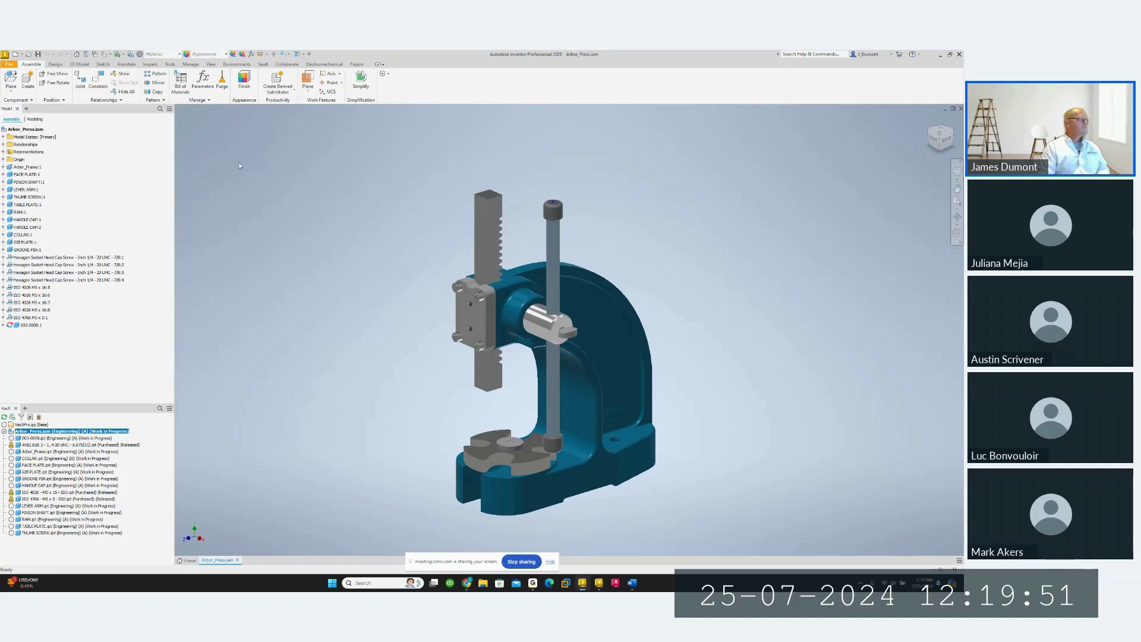
{"action": "left_click", "coordinate": [521, 448]}
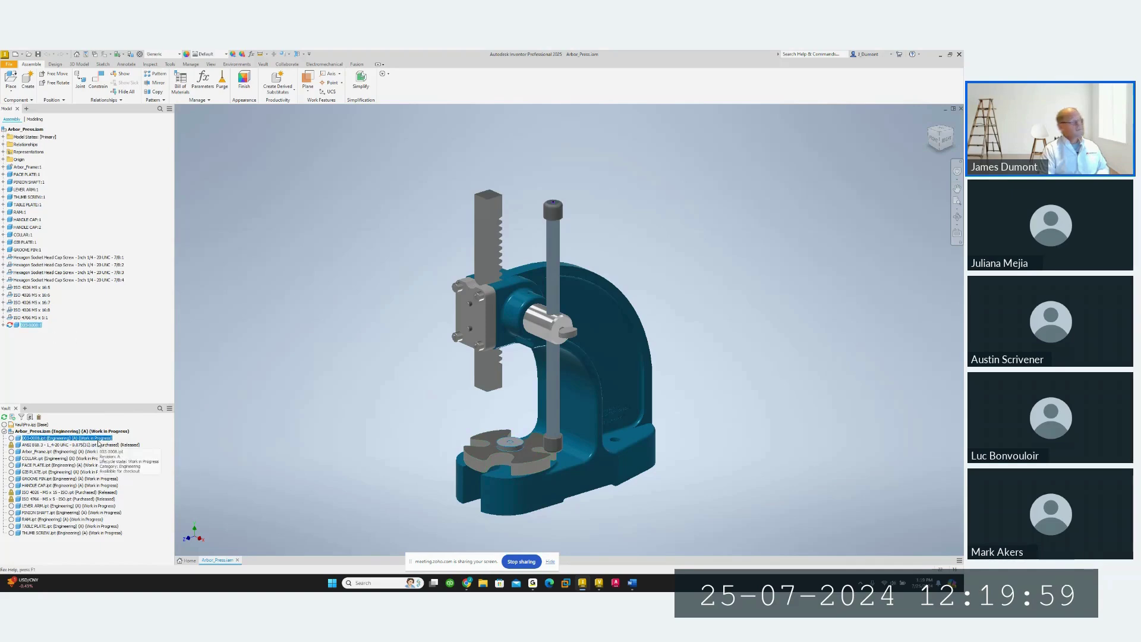
{"action": "right_click", "coordinate": [39, 328]}
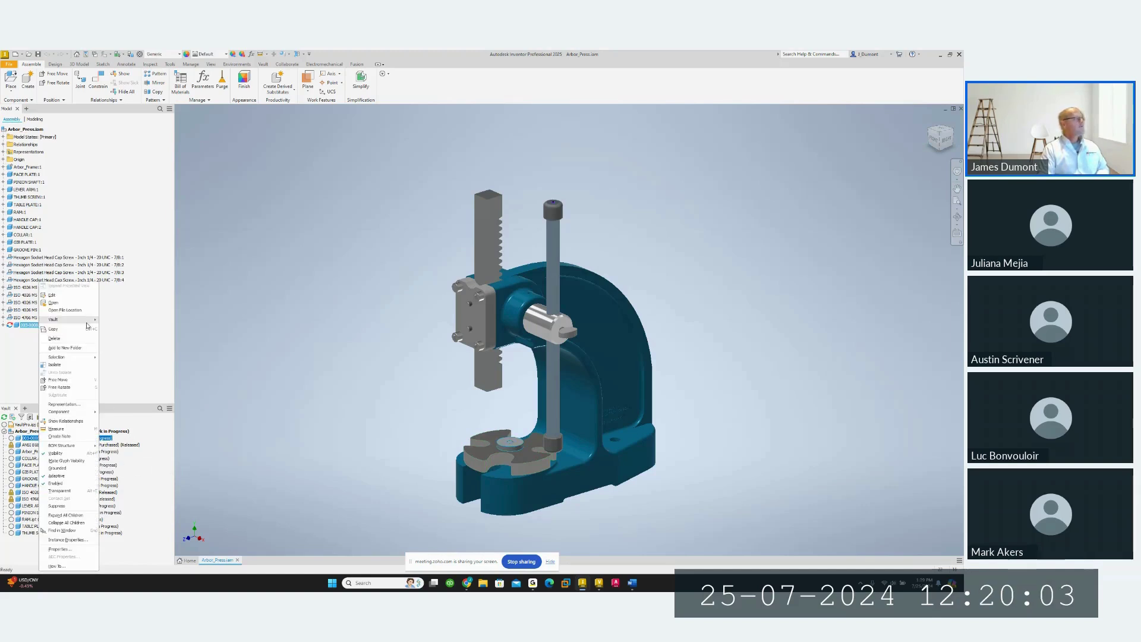
{"action": "mouse_move", "coordinate": [88, 325]}
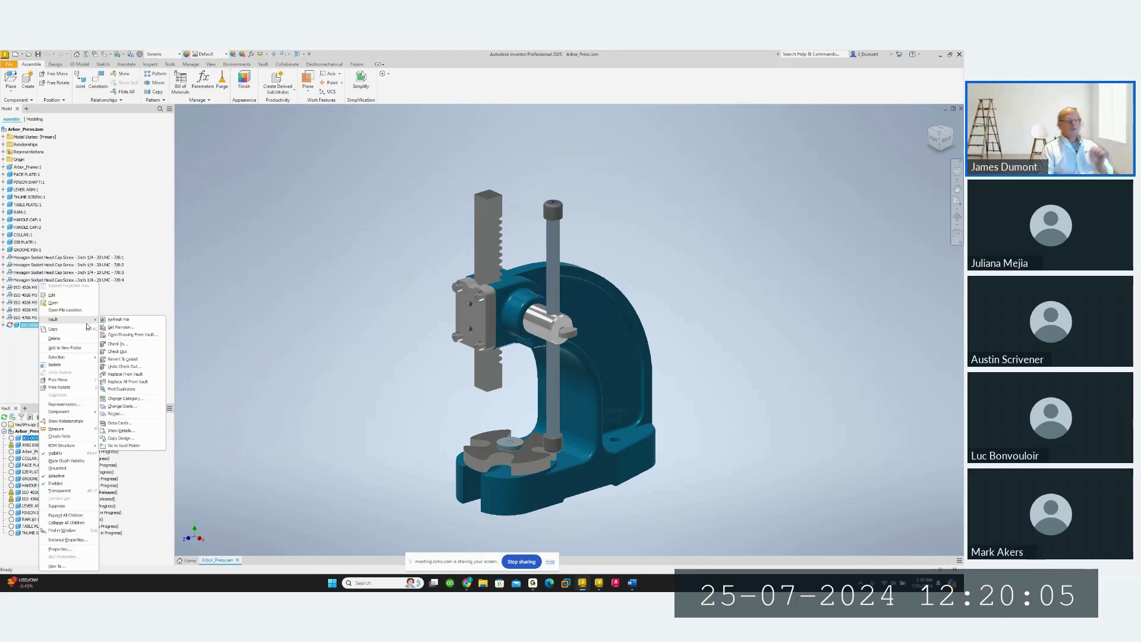
{"action": "key", "text": "Escape"}
{"action": "key", "text": "Escape"}
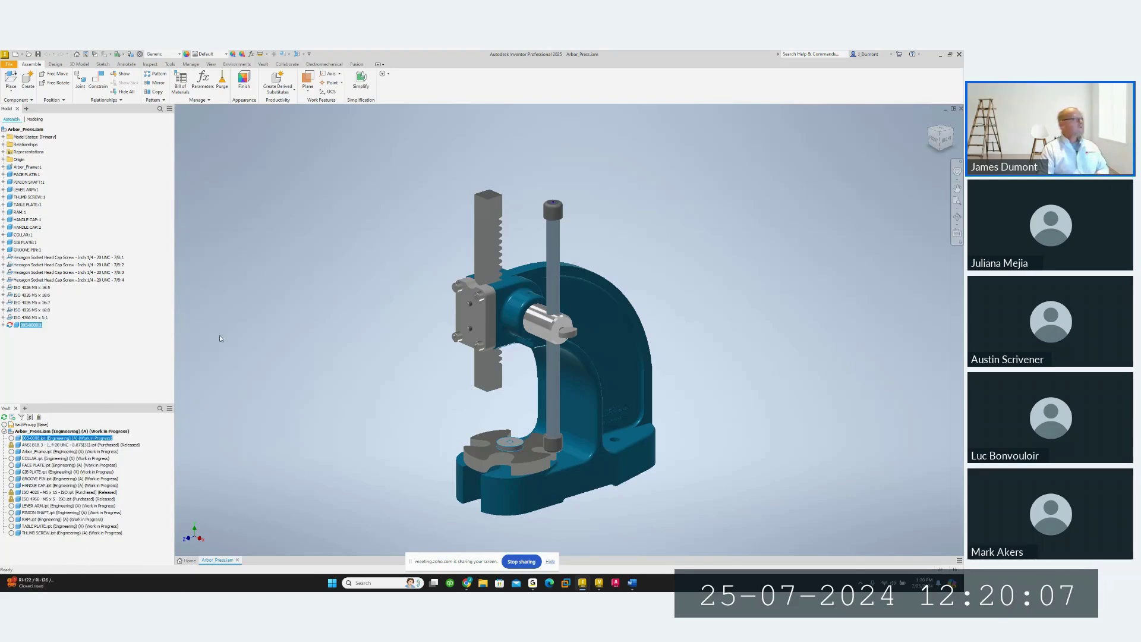
Go to the thrust washer's Vault folder in Vault Professional and list where the part is used
{"action": "right_click", "coordinate": [93, 440]}
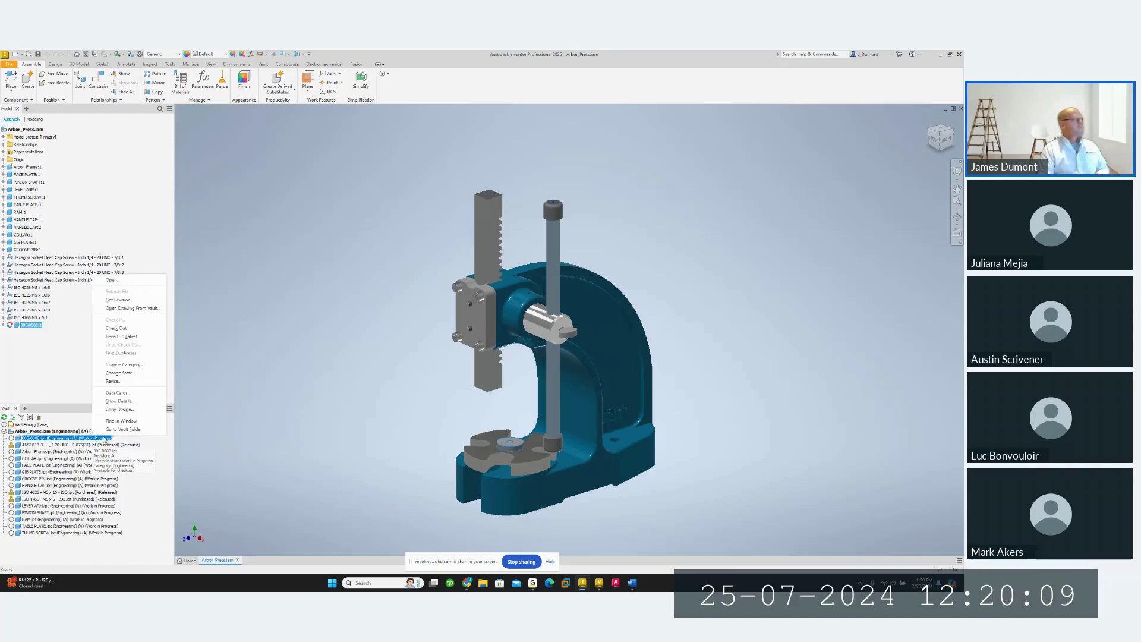
{"action": "left_click", "coordinate": [121, 430]}
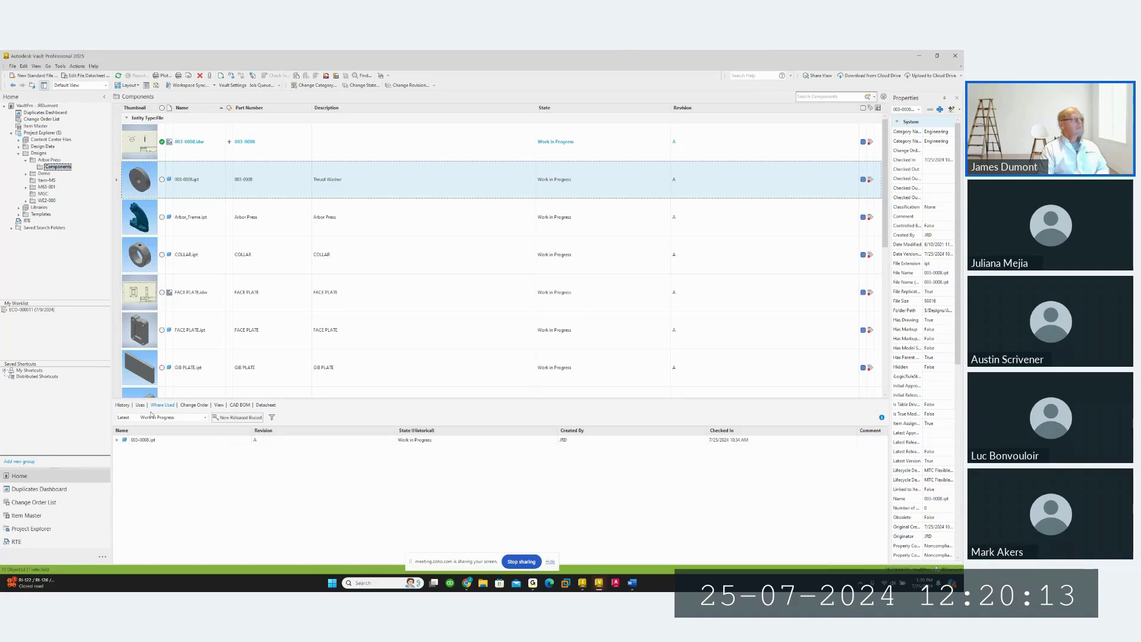
{"action": "left_click", "coordinate": [140, 406]}
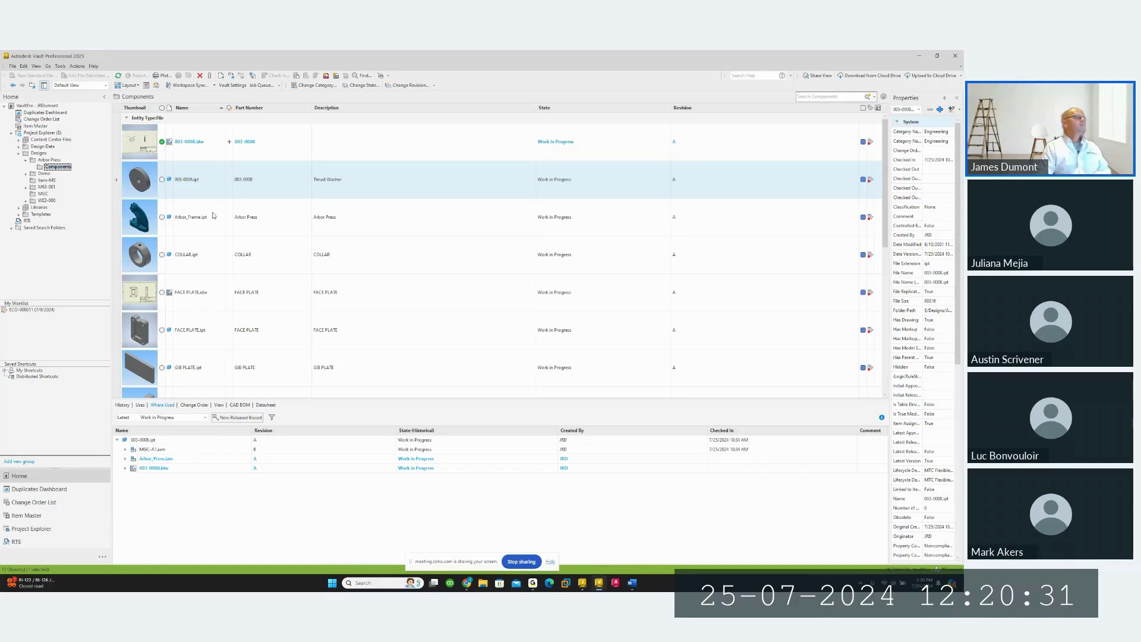
{"action": "left_click", "coordinate": [179, 182]}
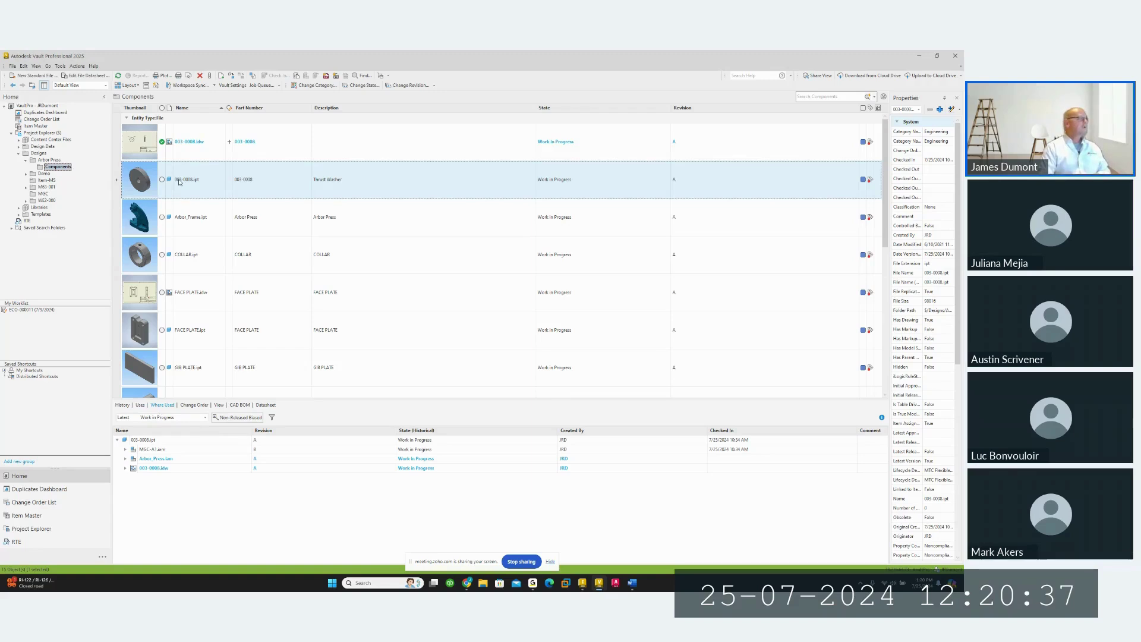
From the washer's where-used list, go to the Vault folder that contains the MGC-A1.iam assembly
{"action": "left_click", "coordinate": [154, 451]}
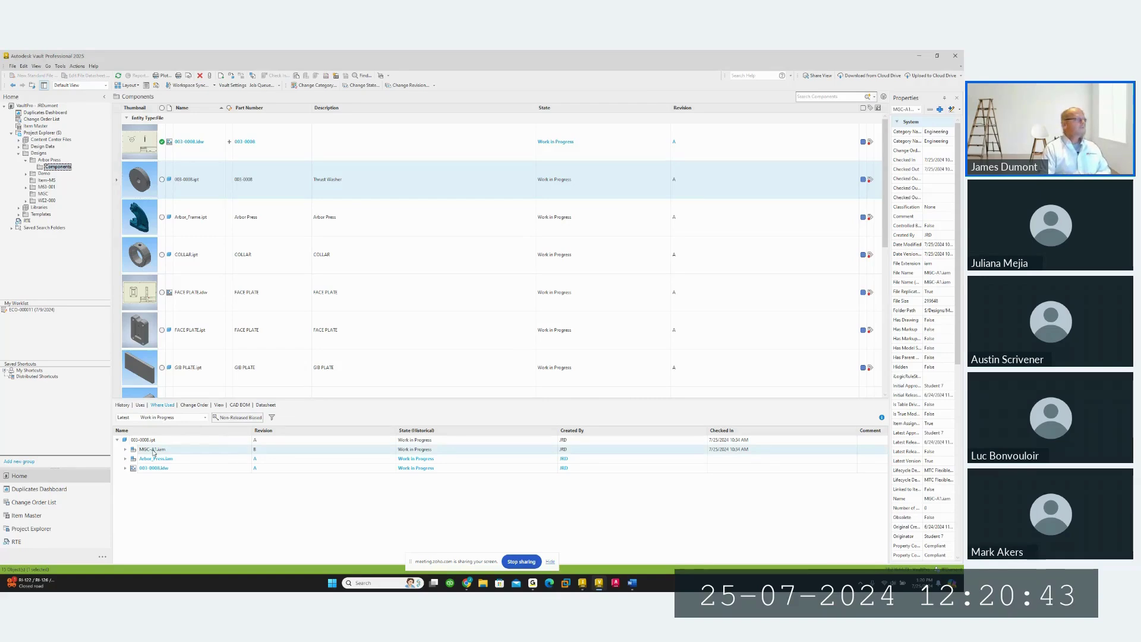
{"action": "right_click", "coordinate": [154, 450]}
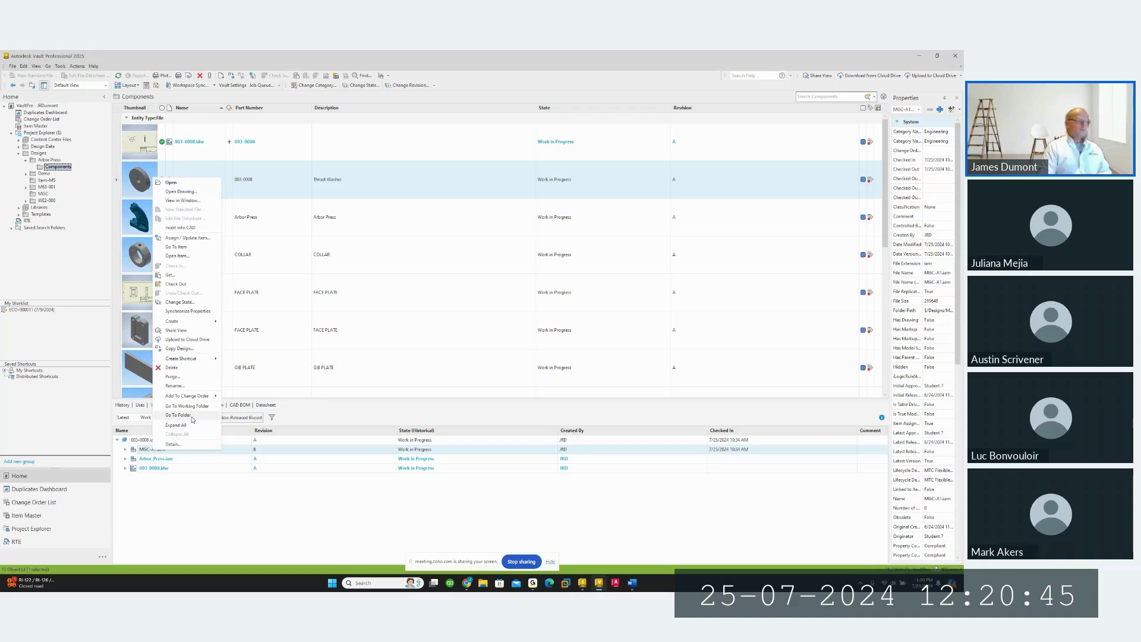
{"action": "left_click", "coordinate": [153, 464]}
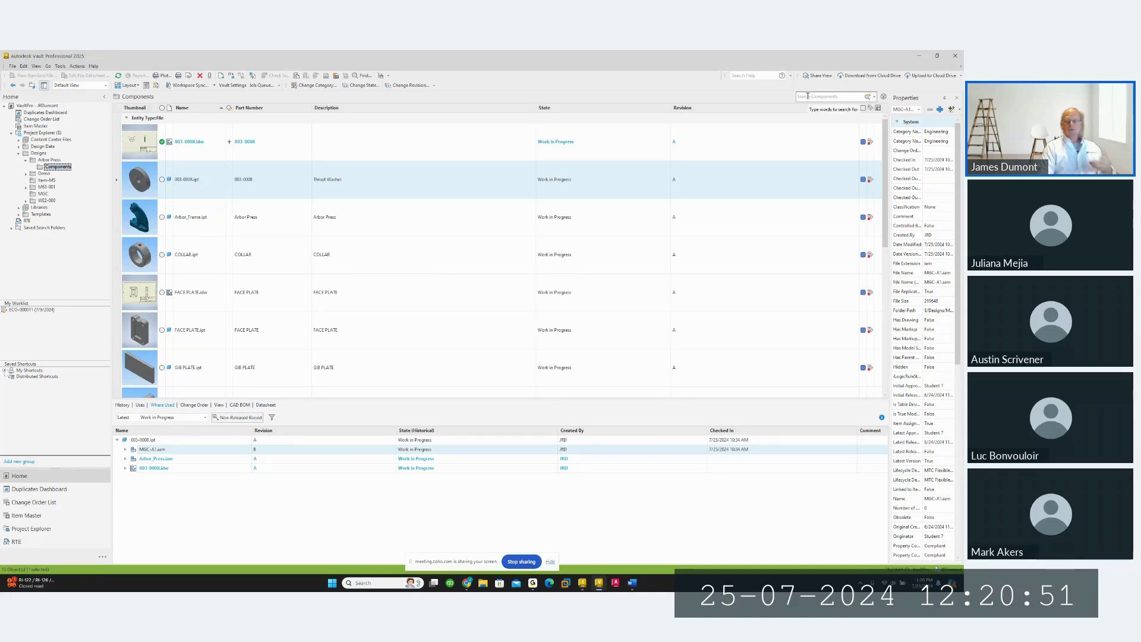
{"action": "right_click", "coordinate": [152, 452]}
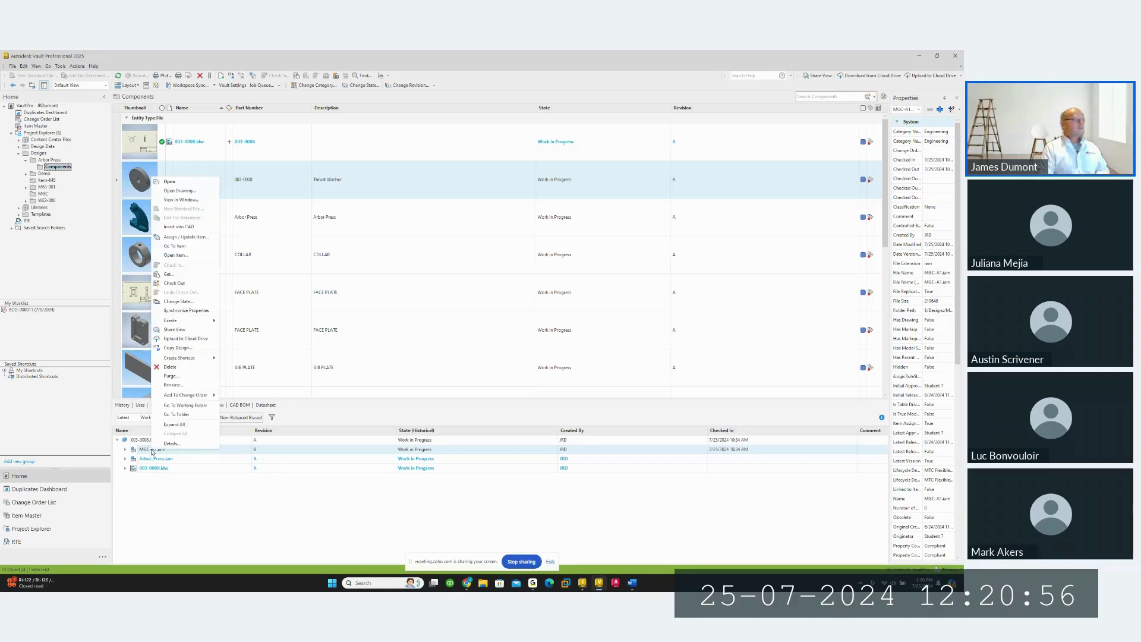
{"action": "left_click", "coordinate": [194, 416]}
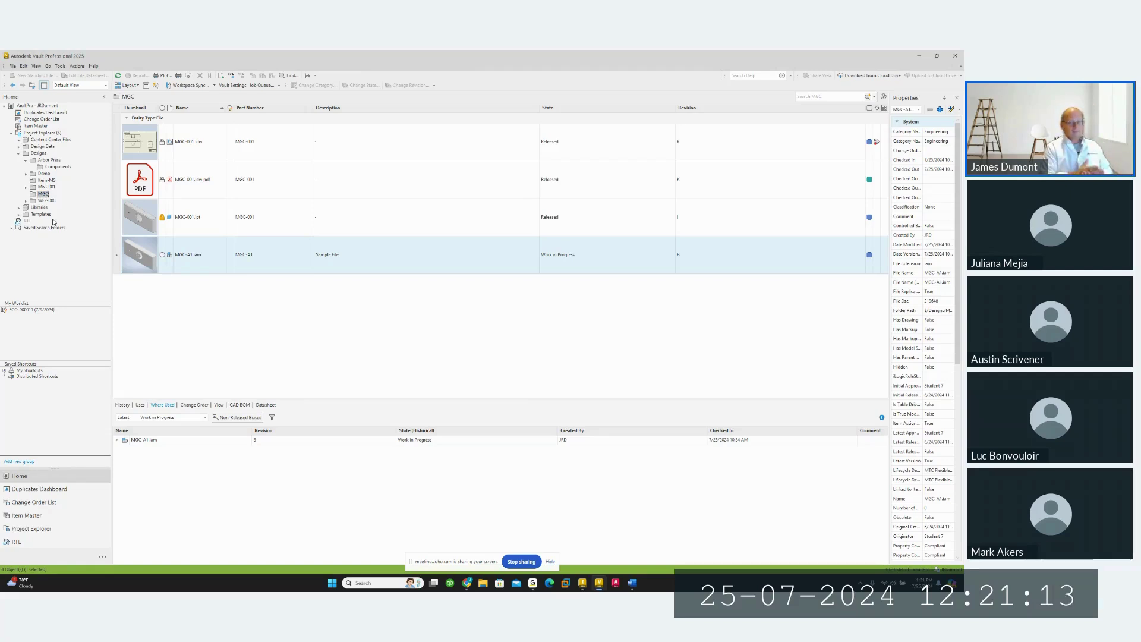
List the files MGC-A1.iam uses and go to the folder of its 003-0008.ipt component
{"action": "left_click", "coordinate": [181, 265]}
{"action": "left_click", "coordinate": [140, 405]}
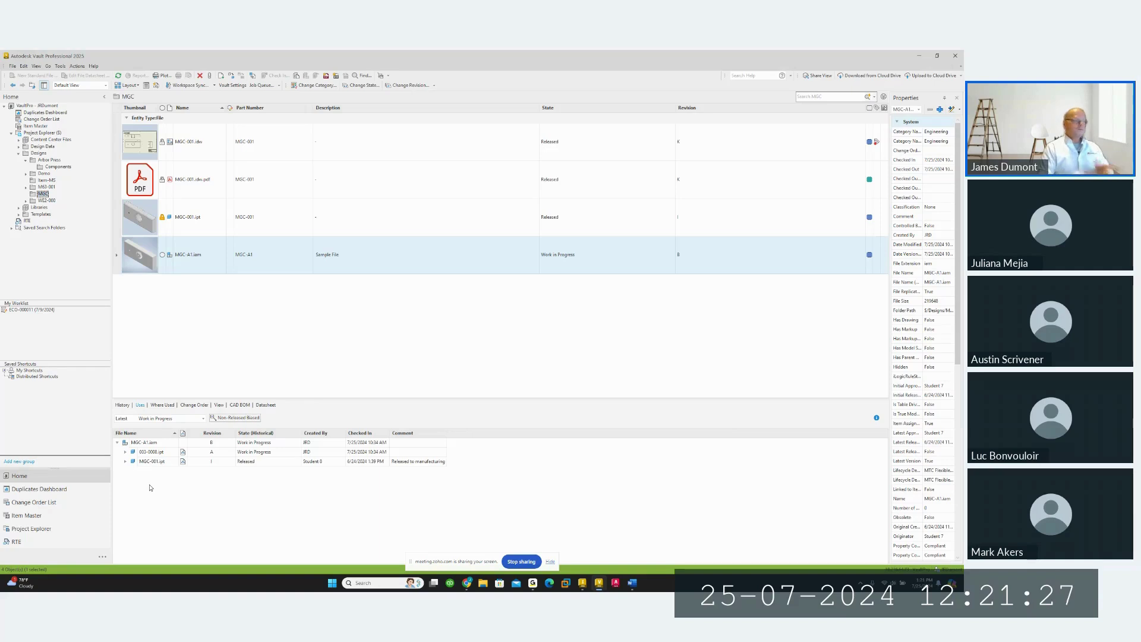
{"action": "left_click", "coordinate": [154, 454]}
{"action": "right_click", "coordinate": [154, 454]}
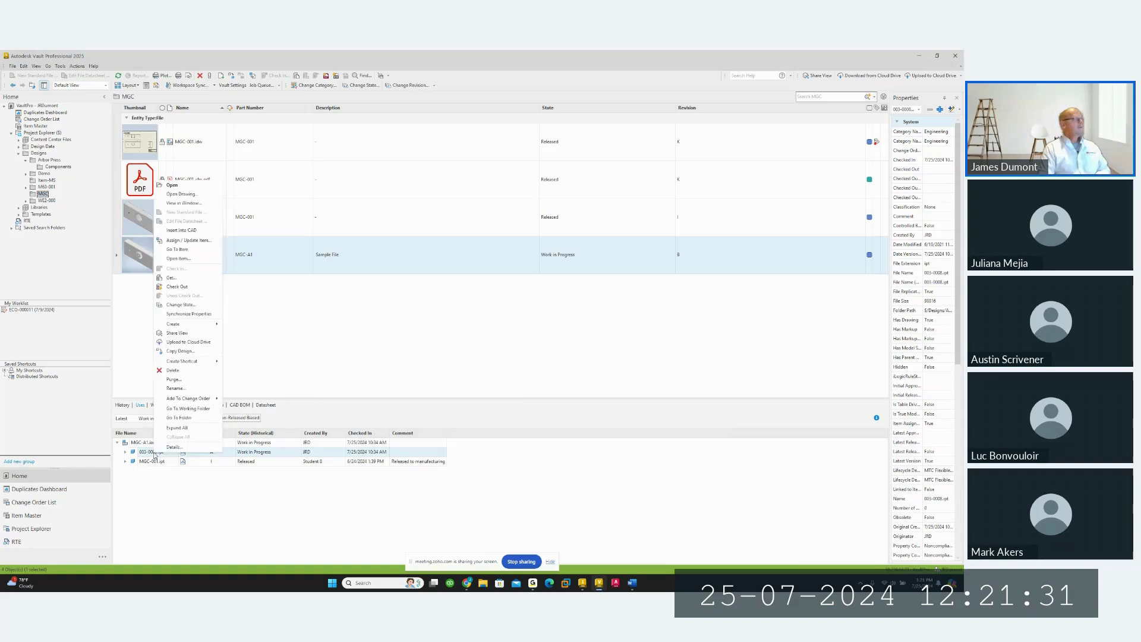
{"action": "left_click", "coordinate": [189, 423]}
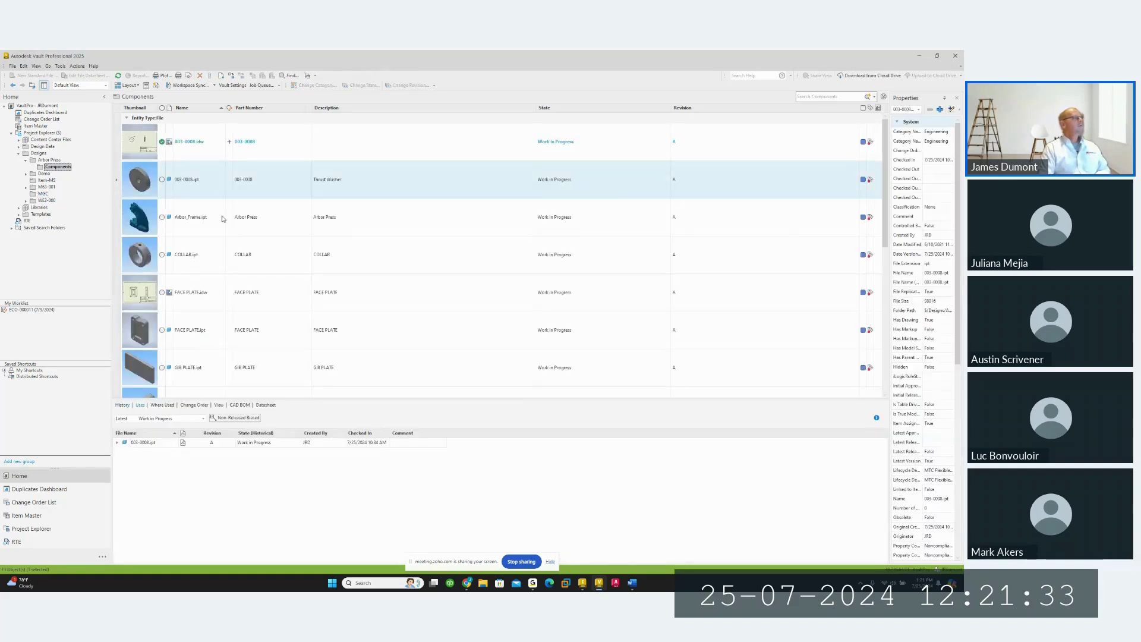
Show where 003-0008.ipt is used and add the listed Arbor_Press.iam assembly to the personal shortcuts
{"action": "left_click", "coordinate": [163, 405]}
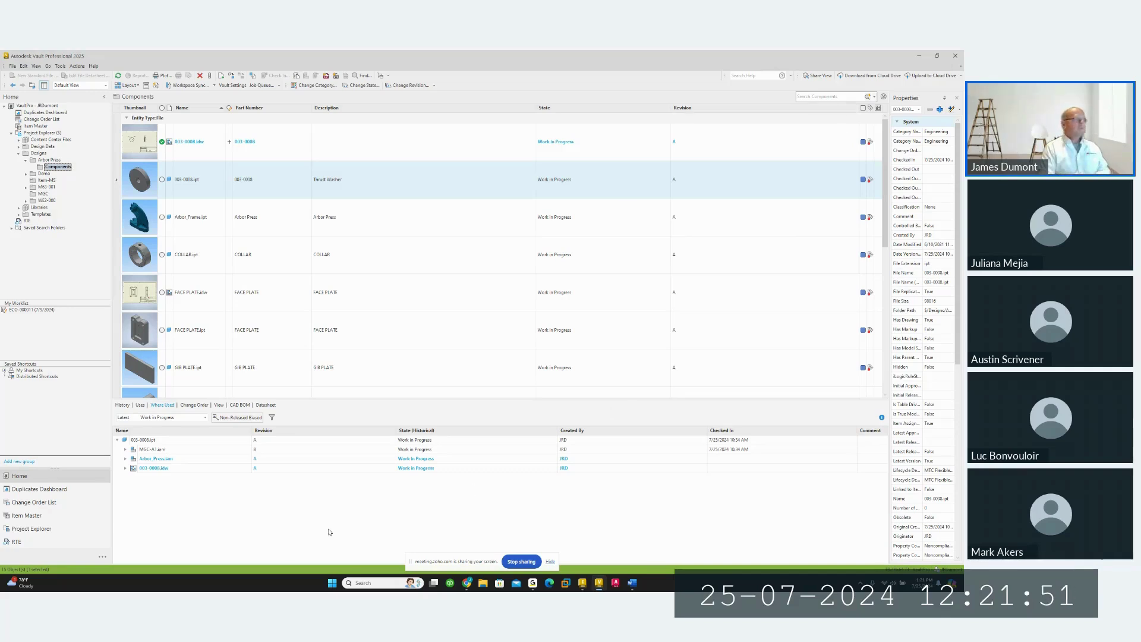
{"action": "right_click", "coordinate": [157, 463]}
{"action": "mouse_move", "coordinate": [198, 373]}
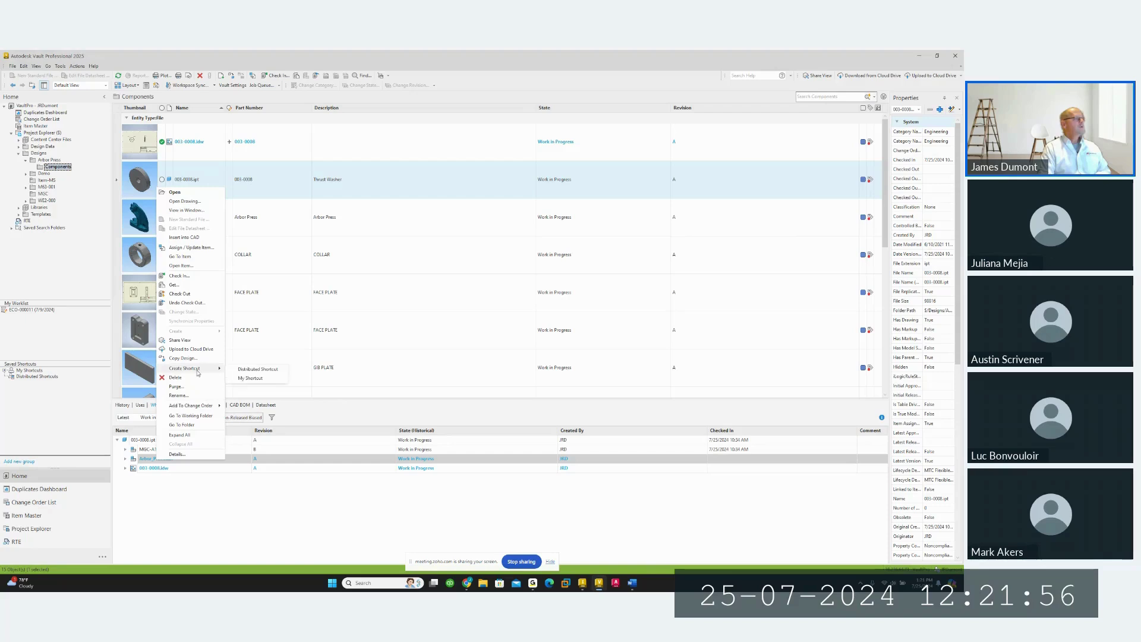
{"action": "left_click", "coordinate": [250, 380]}
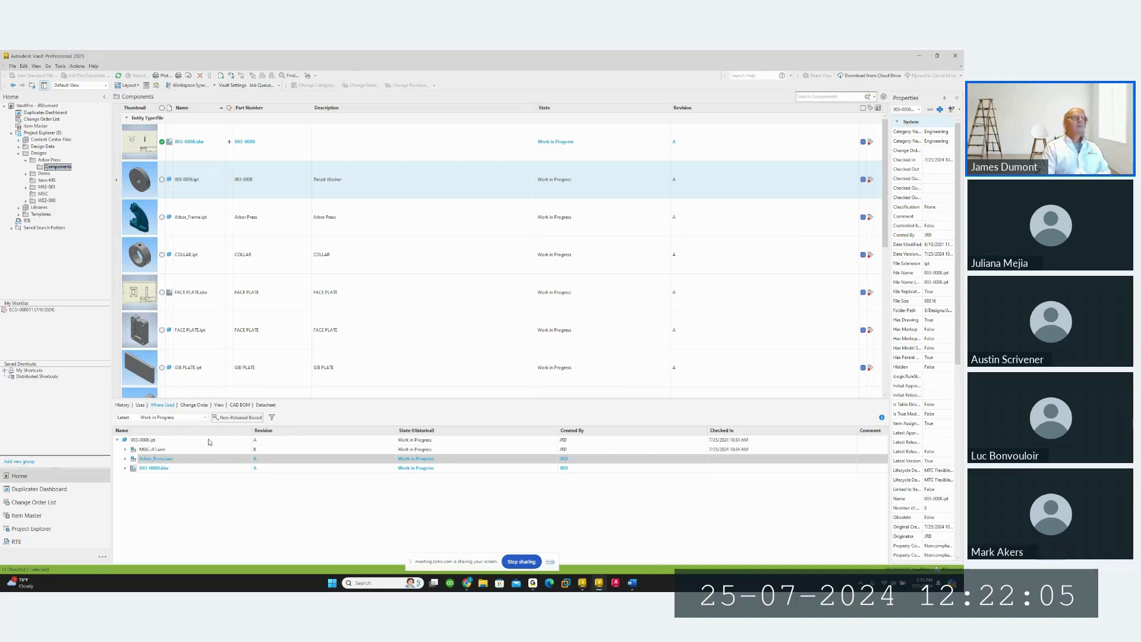
Close and reopen Vault Professional, and jump to the assembly through the saved Arbor_Press.iam shortcut
{"action": "left_click", "coordinate": [955, 57]}
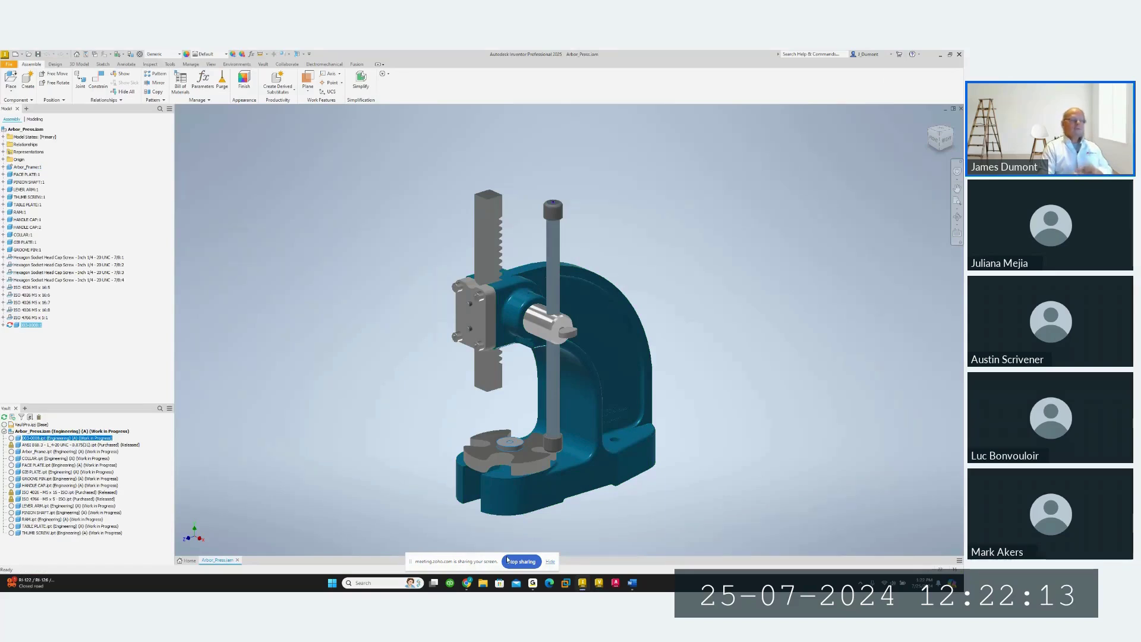
{"action": "left_click", "coordinate": [600, 584]}
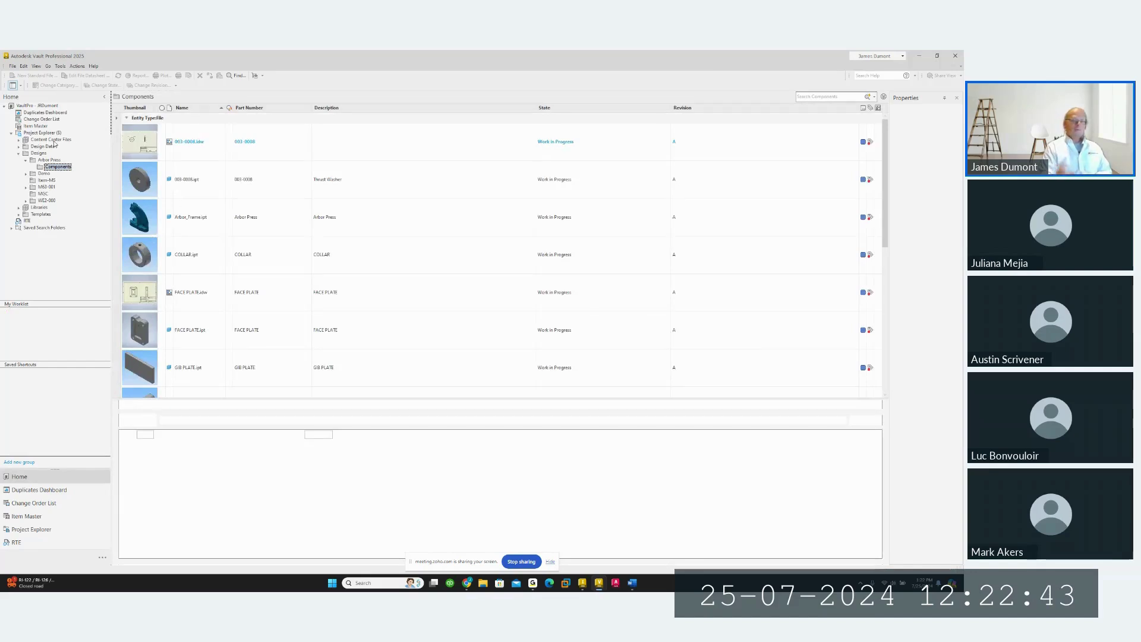
{"action": "left_click", "coordinate": [46, 186]}
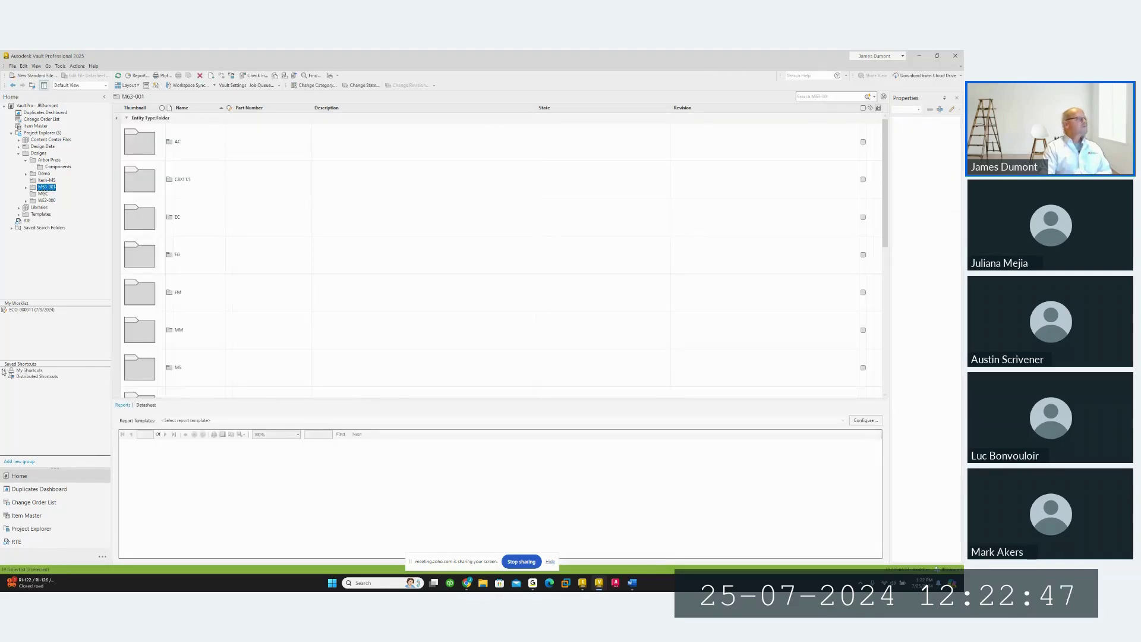
{"action": "left_click", "coordinate": [4, 372]}
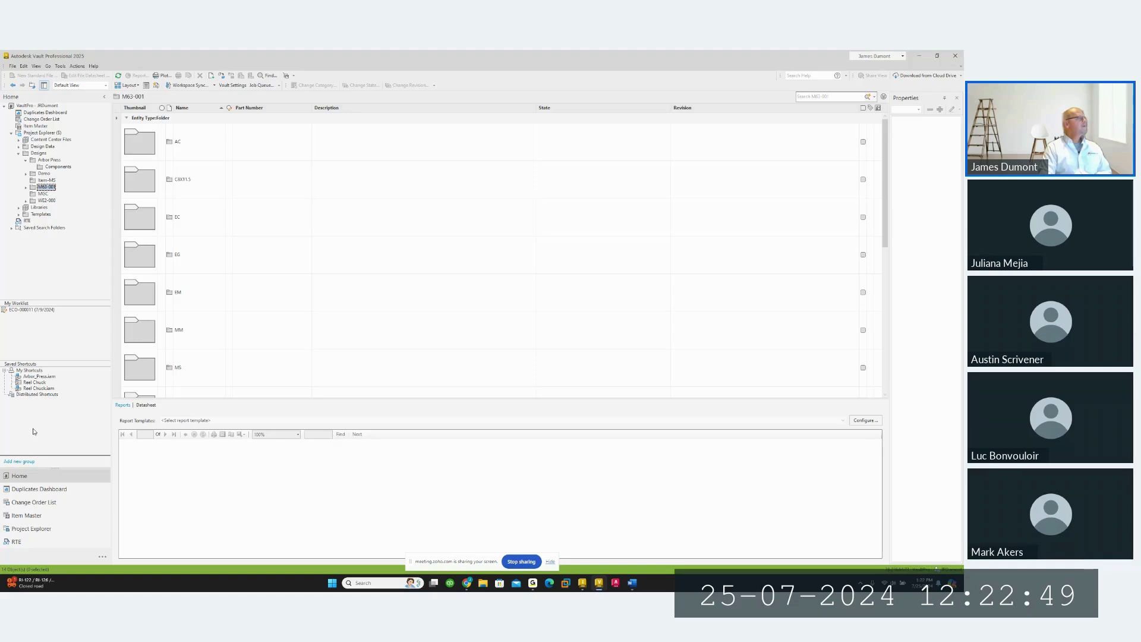
{"action": "left_click", "coordinate": [38, 376]}
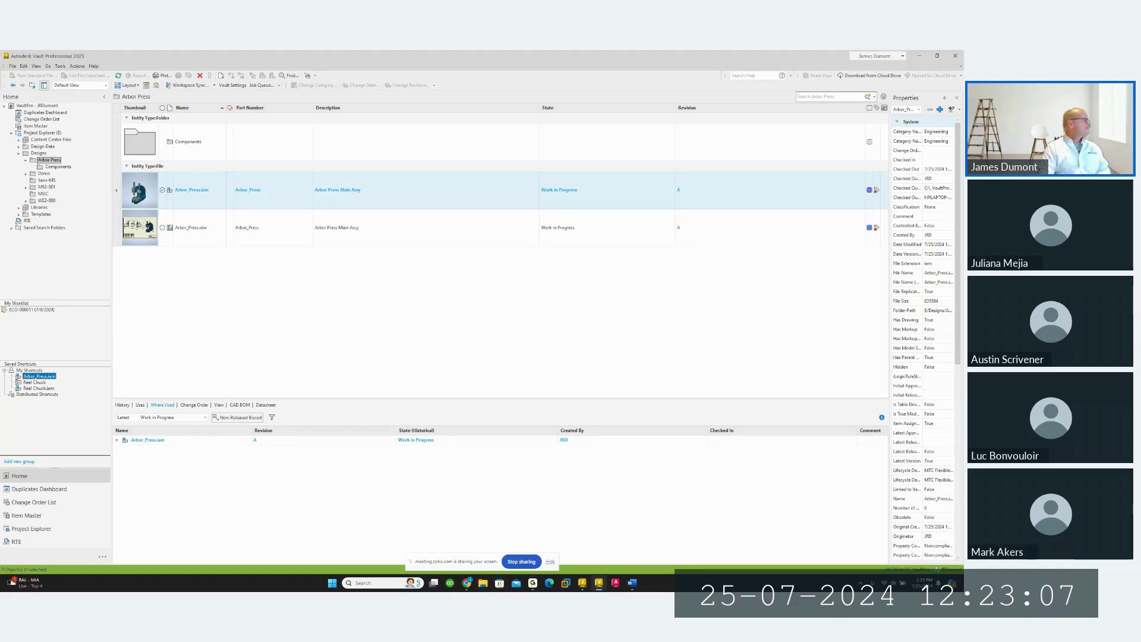
Switch to the Word list of Vault tips, highlight the Rename item, and return to Vault Professional
{"action": "key", "text": "alt+Tab"}
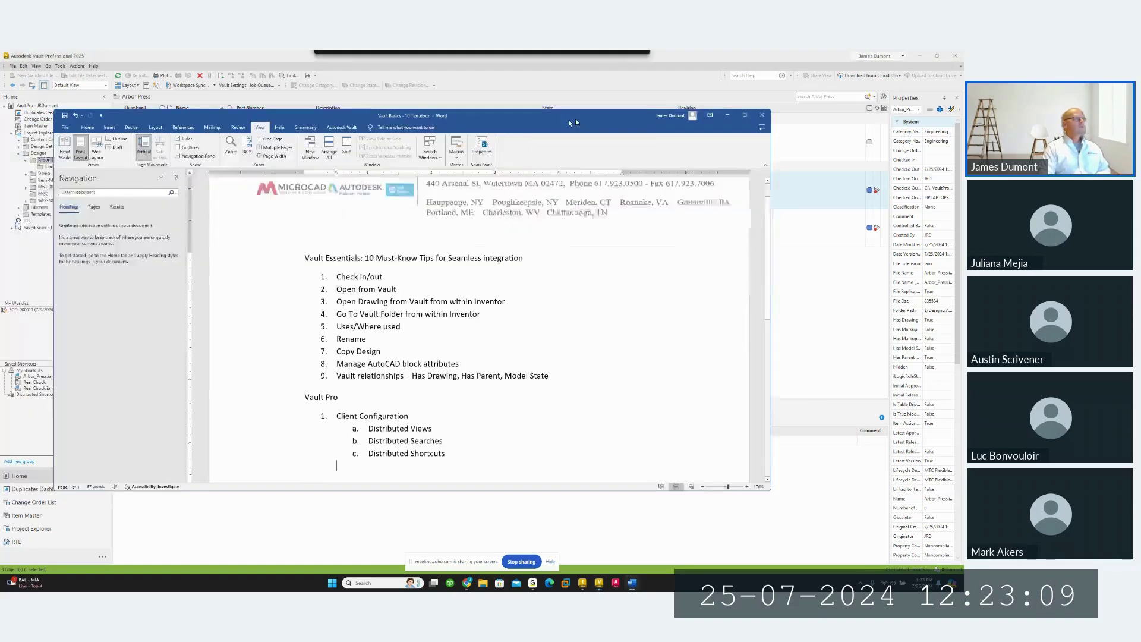
{"action": "triple_click", "coordinate": [365, 338]}
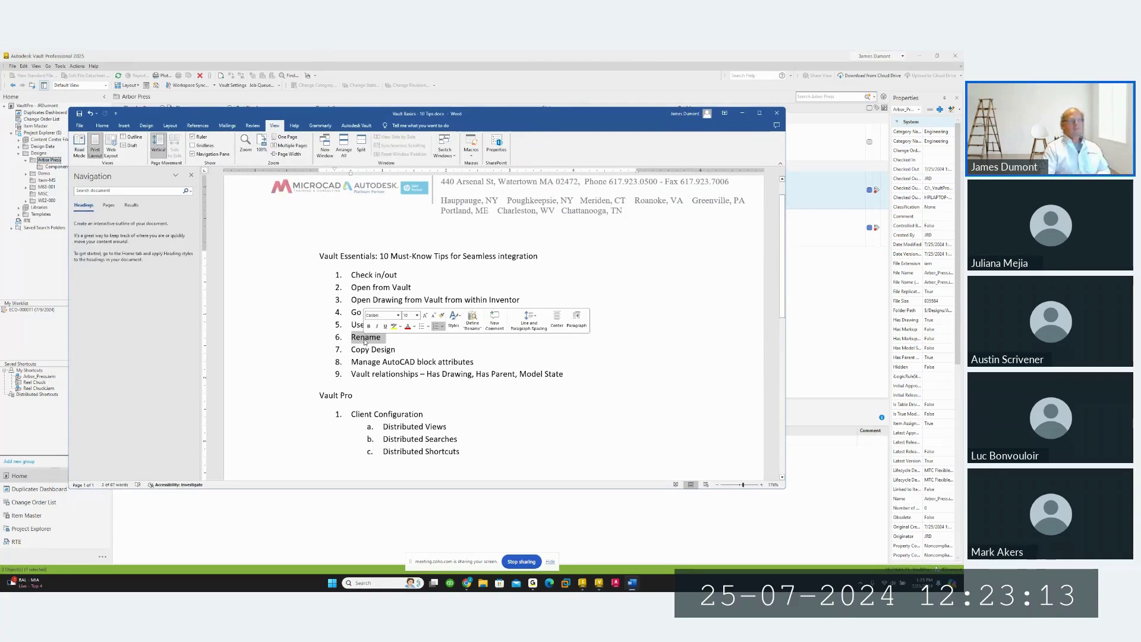
{"action": "key", "text": "alt+Tab"}
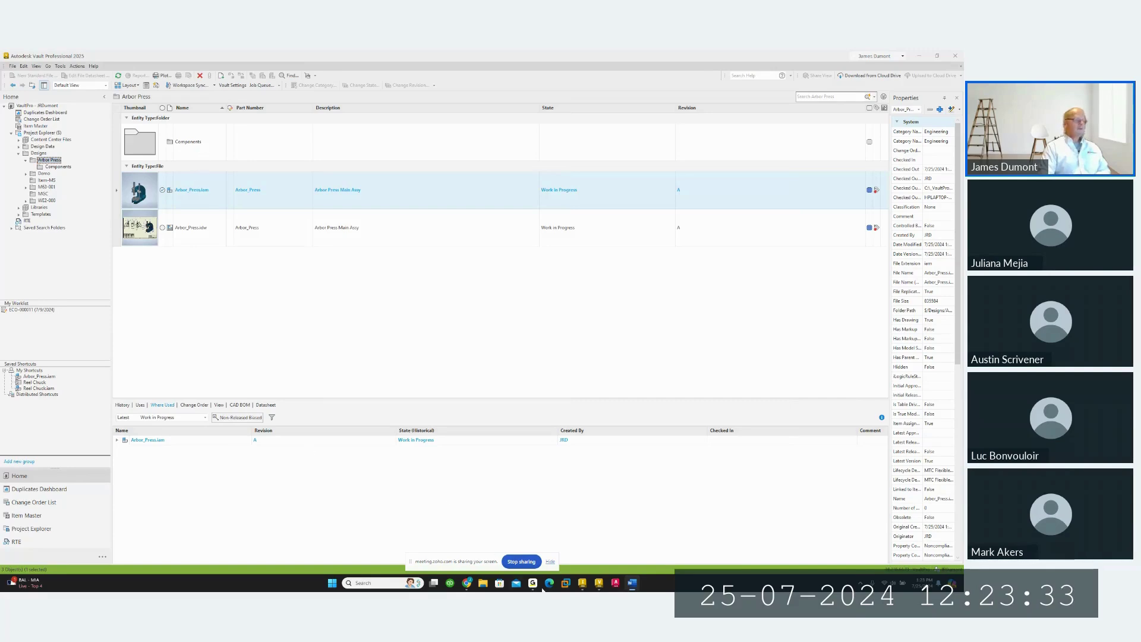
Switch to Inventor, close and check in Arbor_Press.iam with its working copies deleted, and return to Vault Professional
{"action": "left_click", "coordinate": [582, 585]}
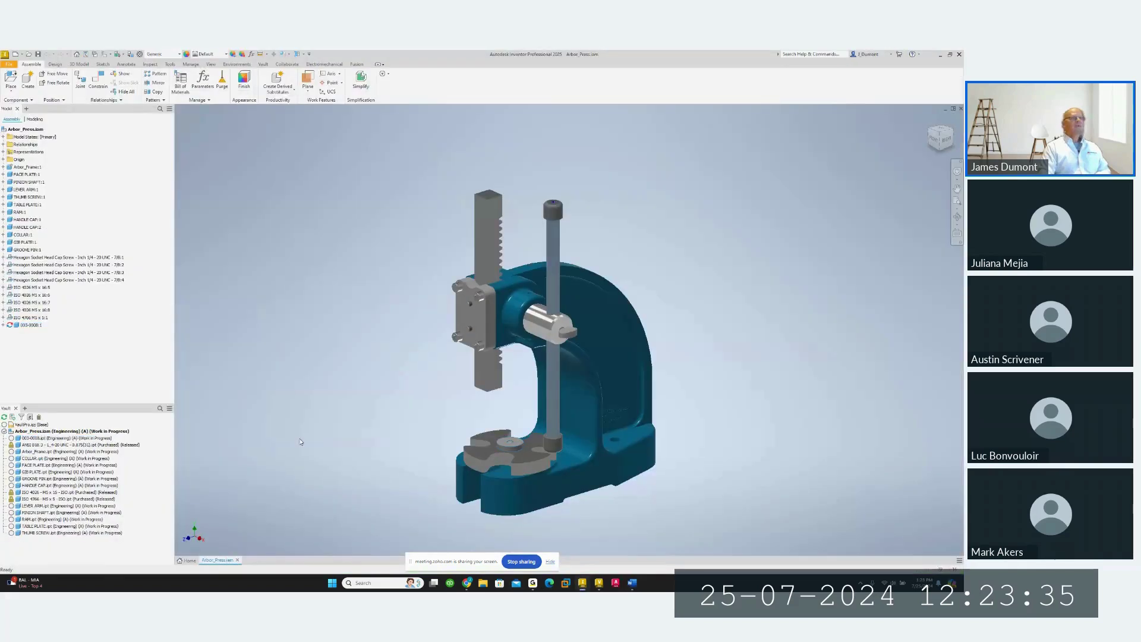
{"action": "left_click", "coordinate": [961, 110]}
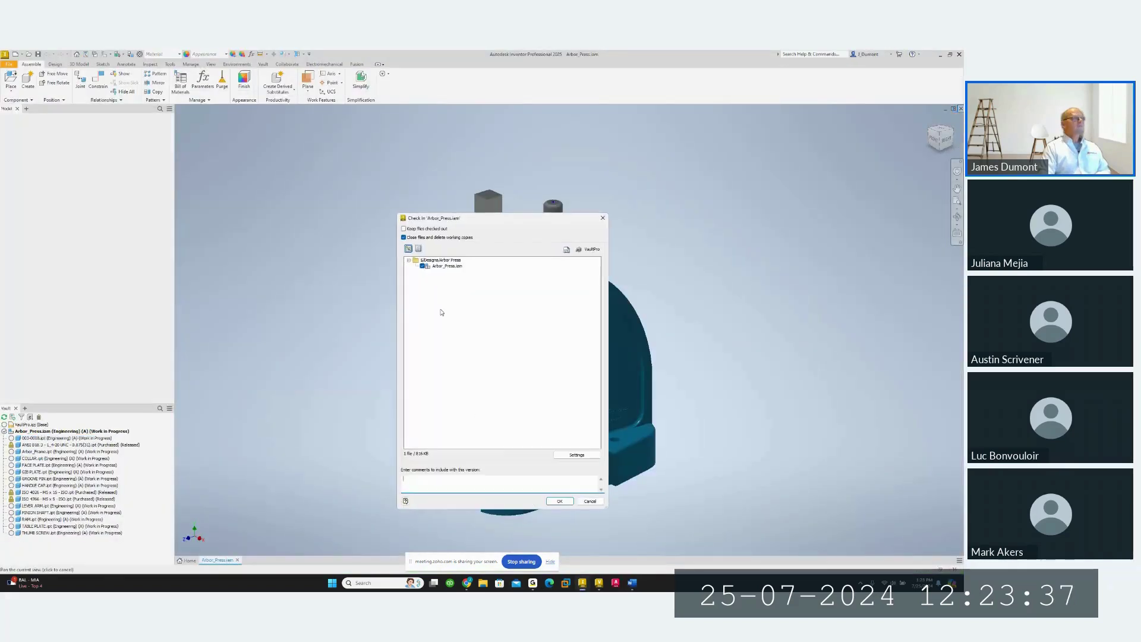
{"action": "left_click", "coordinate": [560, 502]}
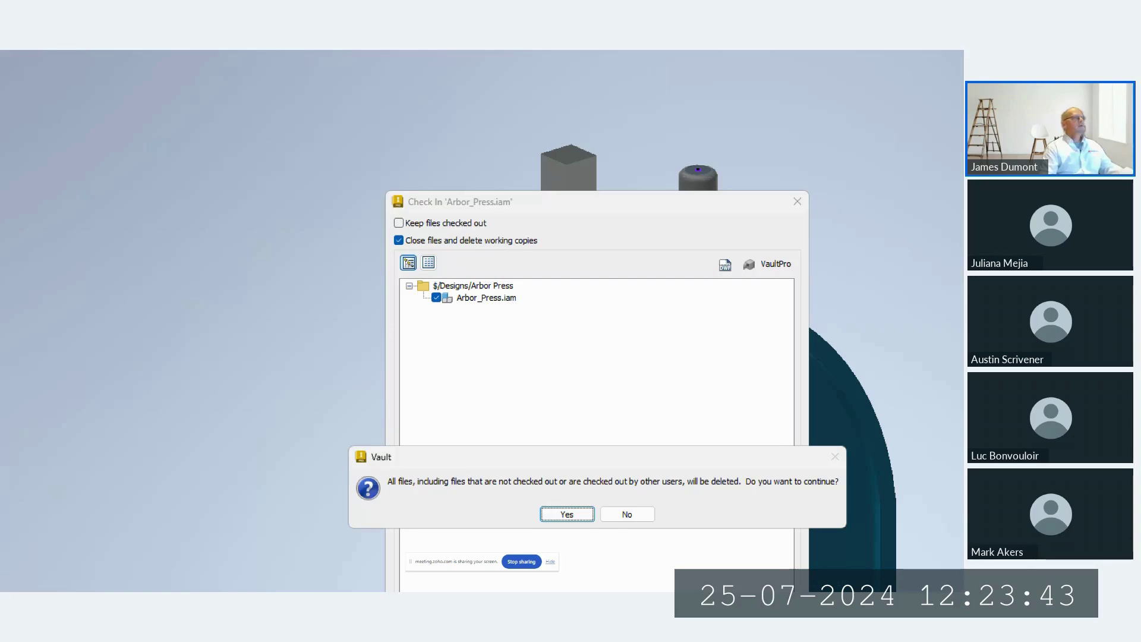
{"action": "mouse_move", "coordinate": [421, 237]}
{"action": "left_mouse_down"}
{"action": "mouse_move", "coordinate": [387, 239]}
{"action": "mouse_move", "coordinate": [417, 275]}
{"action": "mouse_move", "coordinate": [416, 224]}
{"action": "left_mouse_up"}
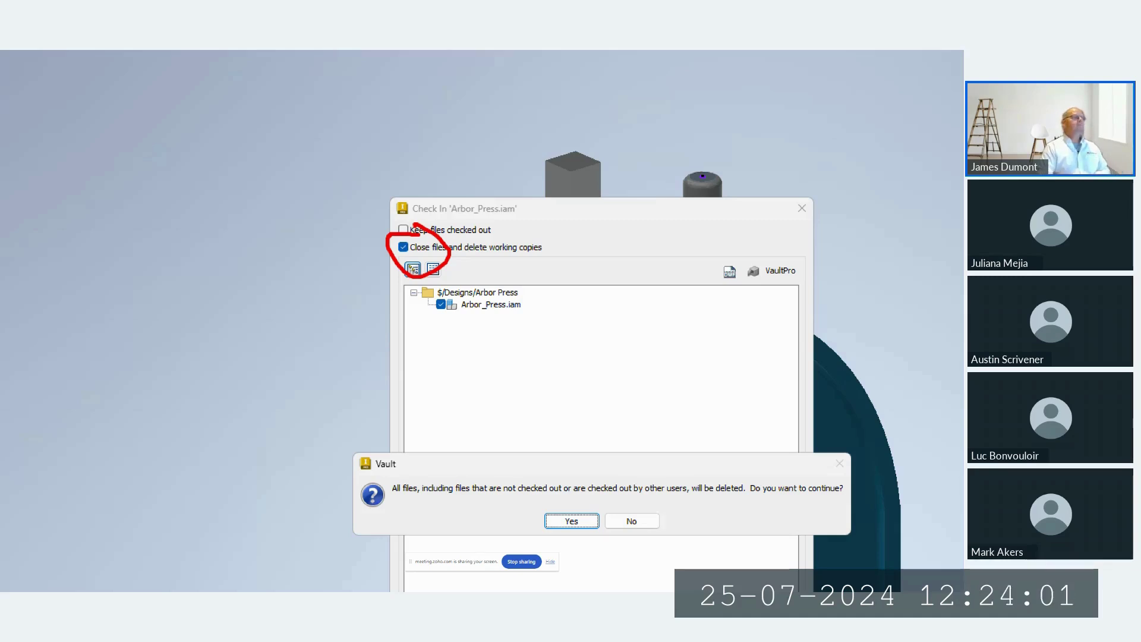
{"action": "key", "text": "Escape"}
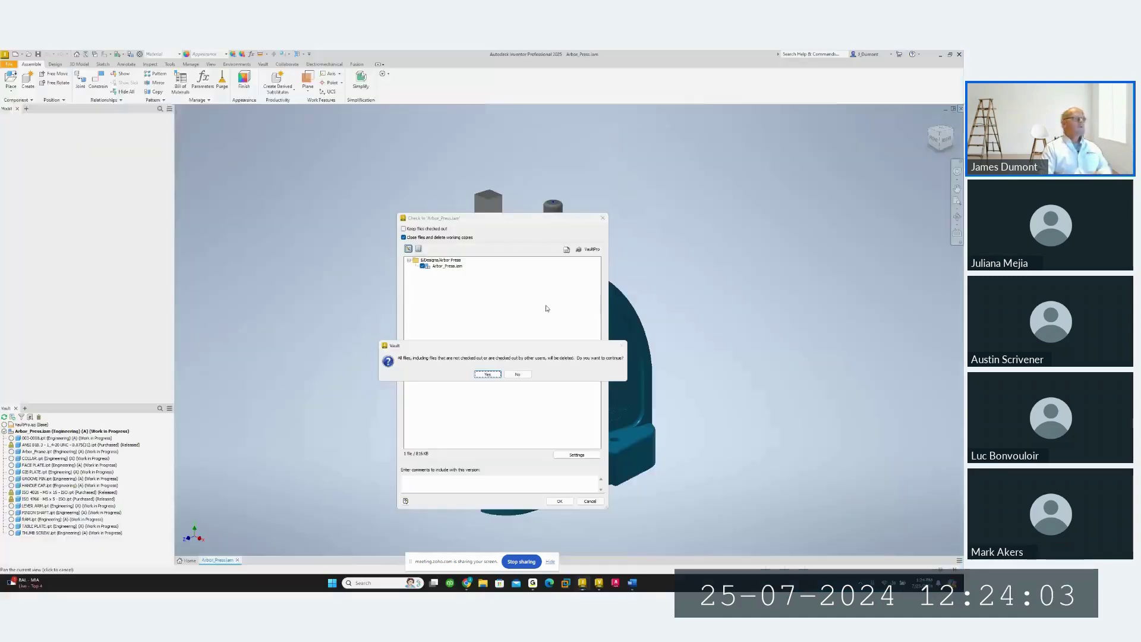
{"action": "left_click", "coordinate": [489, 374]}
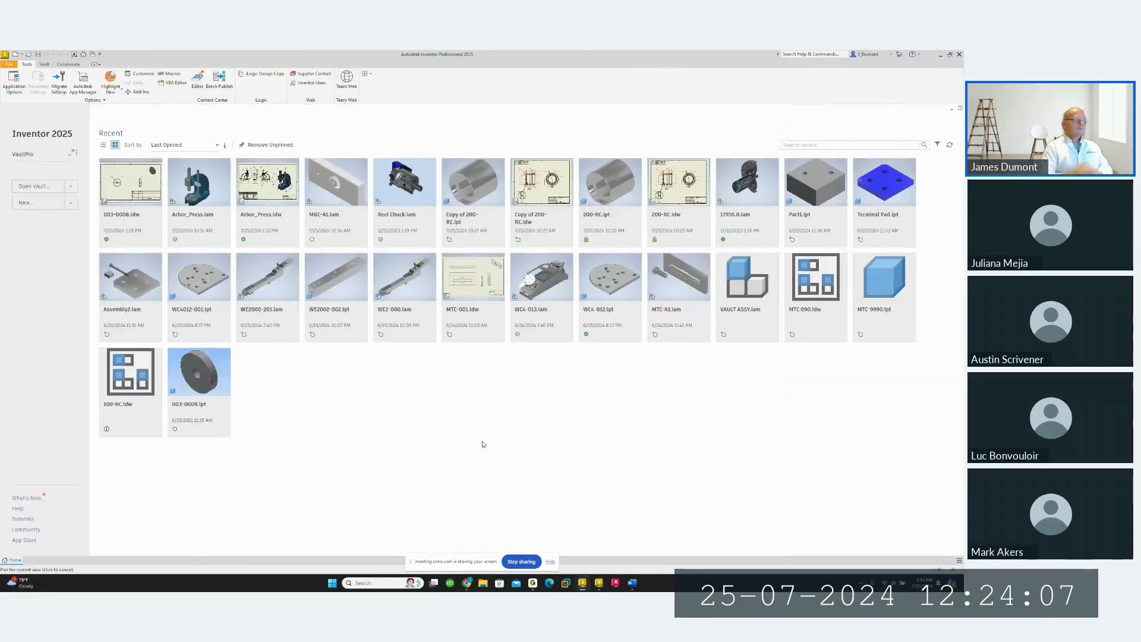
{"action": "left_click", "coordinate": [599, 583]}
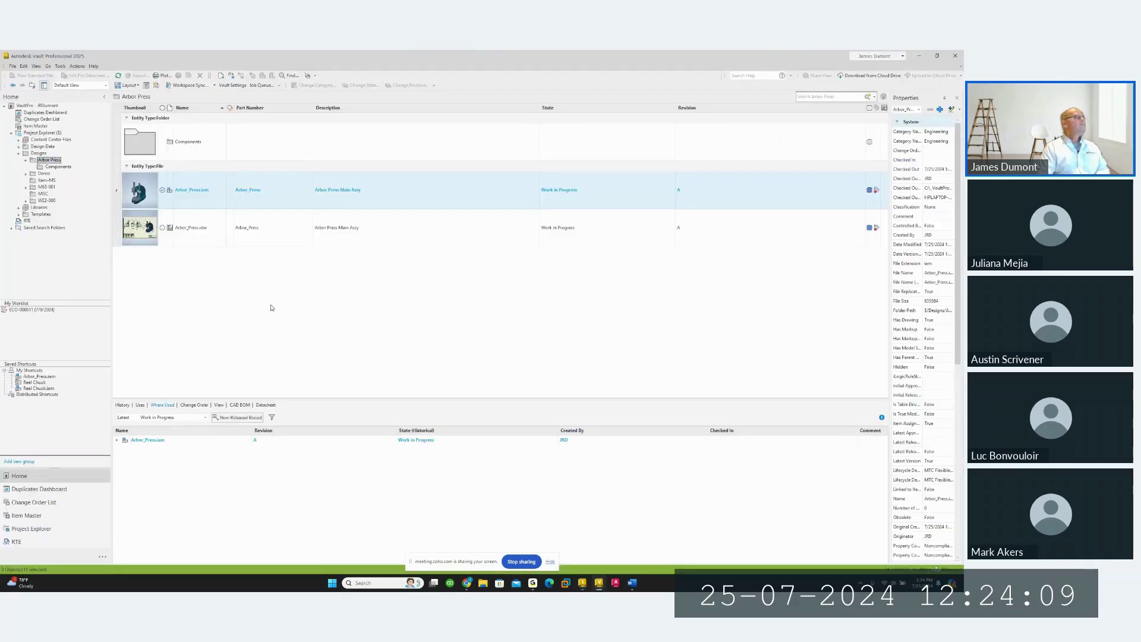
Refresh the Arbor Press folder, show the uses of Arbor_Press.iam in a taller details pane, and expand its component list
{"action": "left_click", "coordinate": [121, 77]}
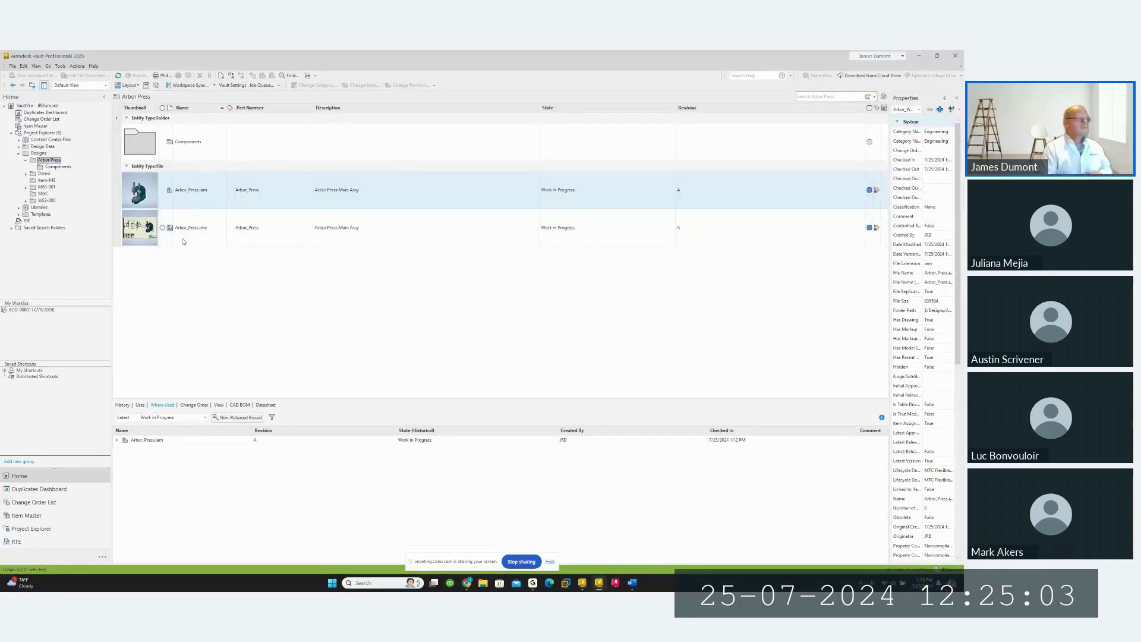
{"action": "left_click", "coordinate": [140, 405]}
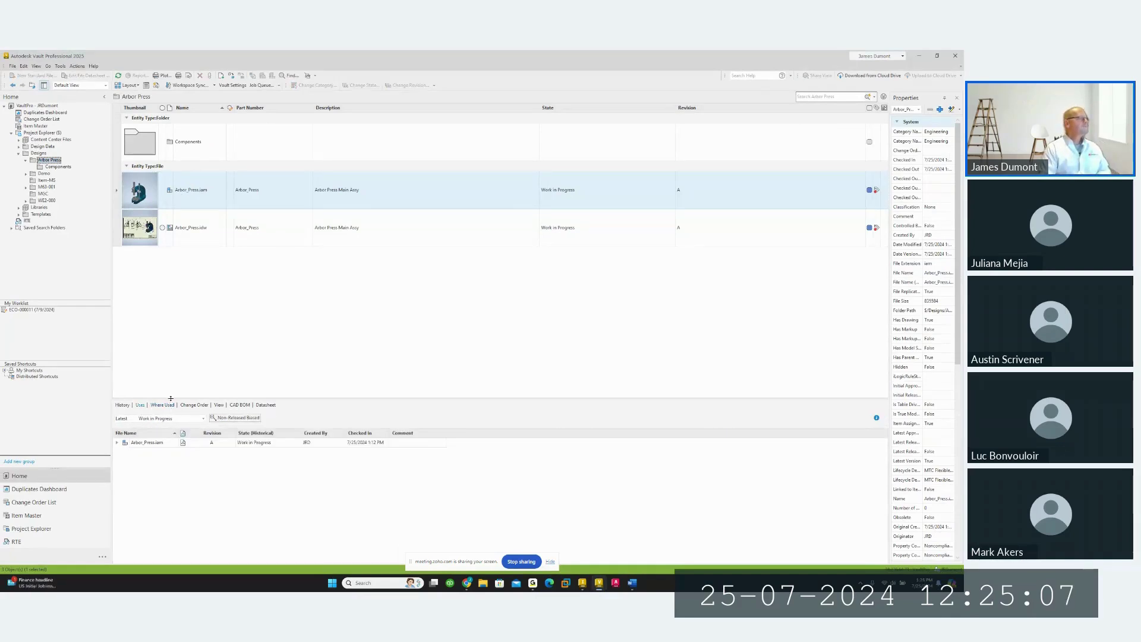
{"action": "left_click_drag", "start_coordinate": [170, 408], "coordinate": [177, 324]}
{"action": "left_click", "coordinate": [118, 359]}
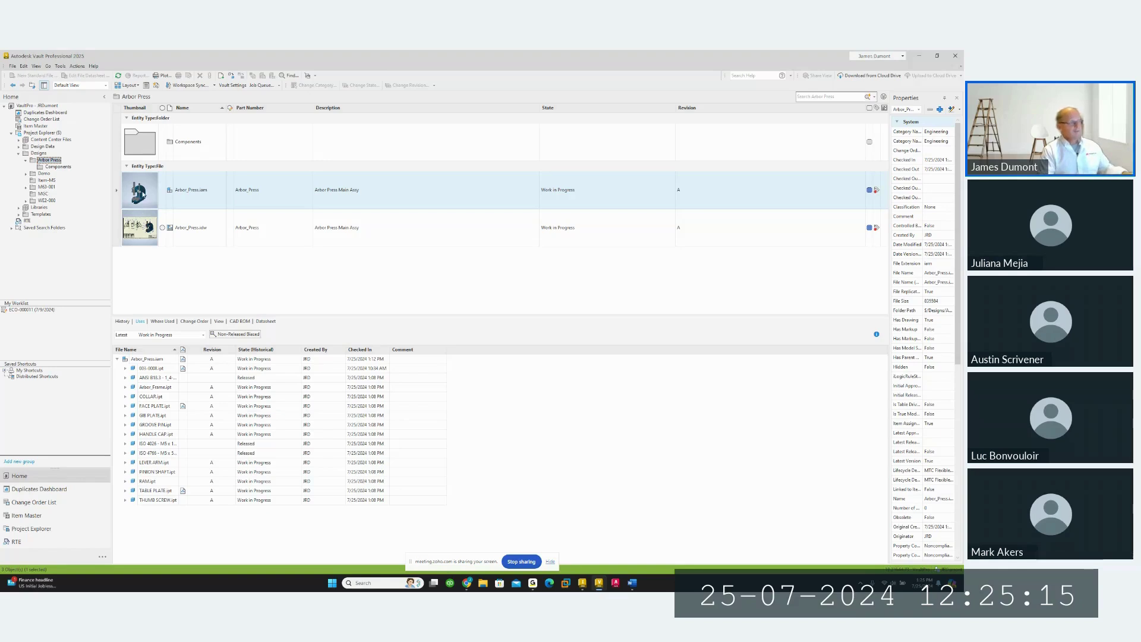
Customize the Uses list view by adding the Thumbnail field to its displayed fields
{"action": "right_click", "coordinate": [485, 355]}
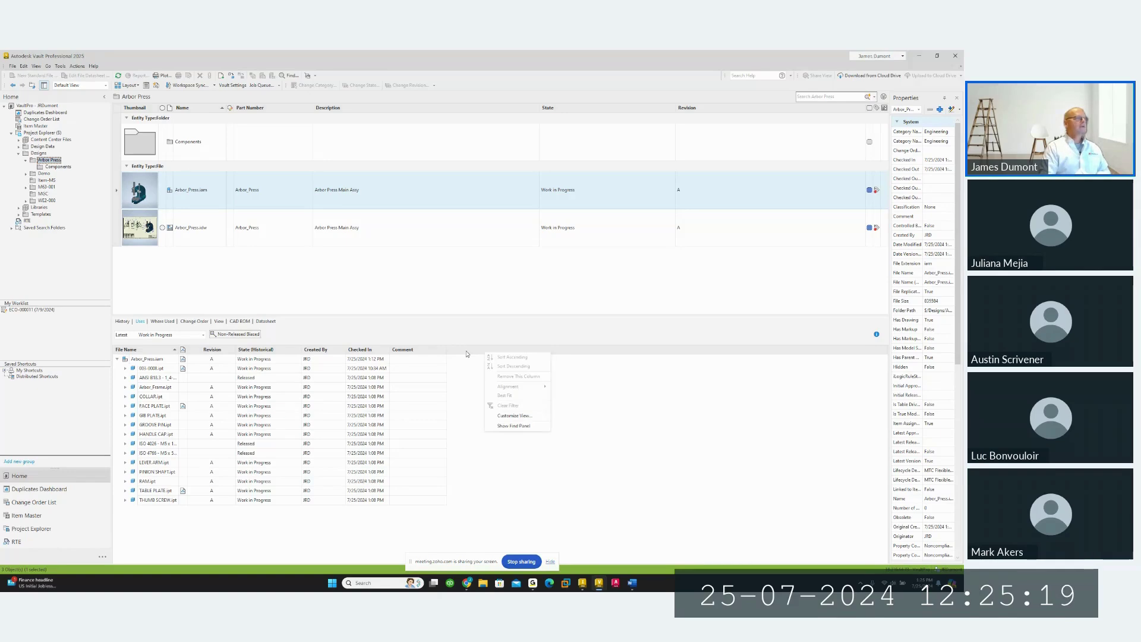
{"action": "left_click", "coordinate": [515, 416]}
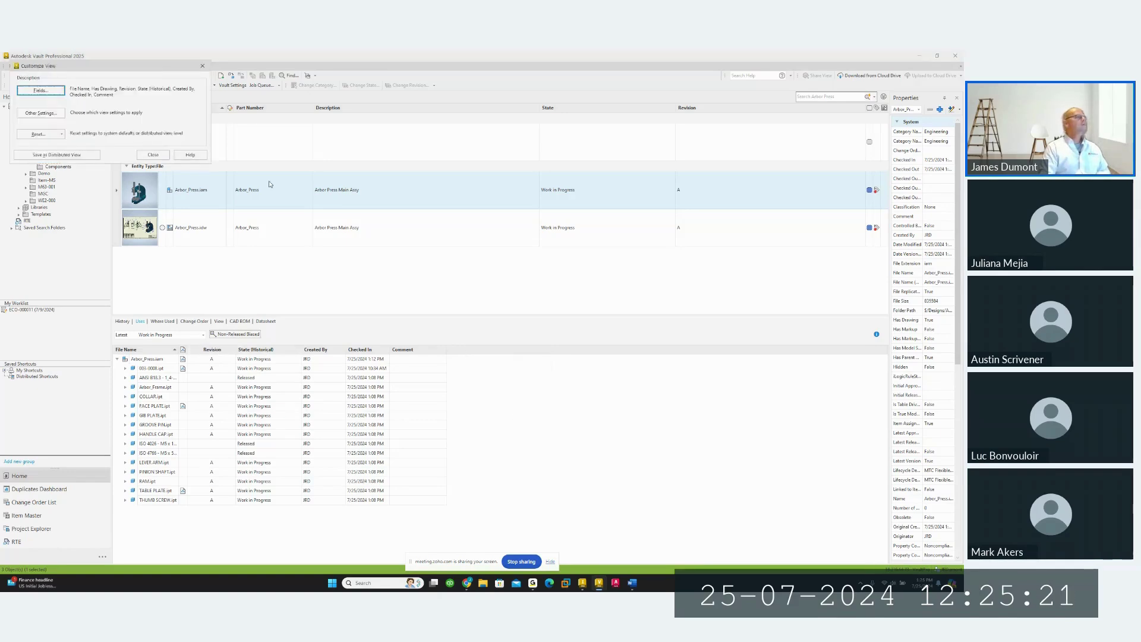
{"action": "left_click_drag", "start_coordinate": [456, 154], "coordinate": [492, 155]}
{"action": "left_click", "coordinate": [375, 174]}
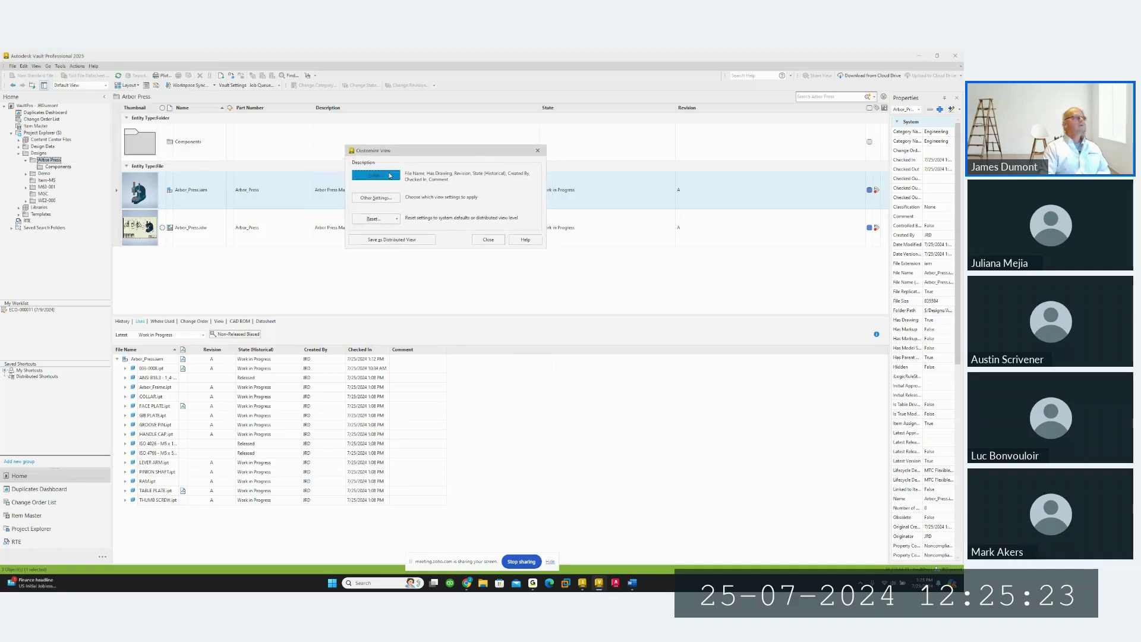
{"action": "left_click", "coordinate": [437, 152]}
{"action": "left_click", "coordinate": [393, 165]}
{"action": "scroll", "coordinate": [423, 222], "scroll_direction": "down", "scroll_amount": 10}
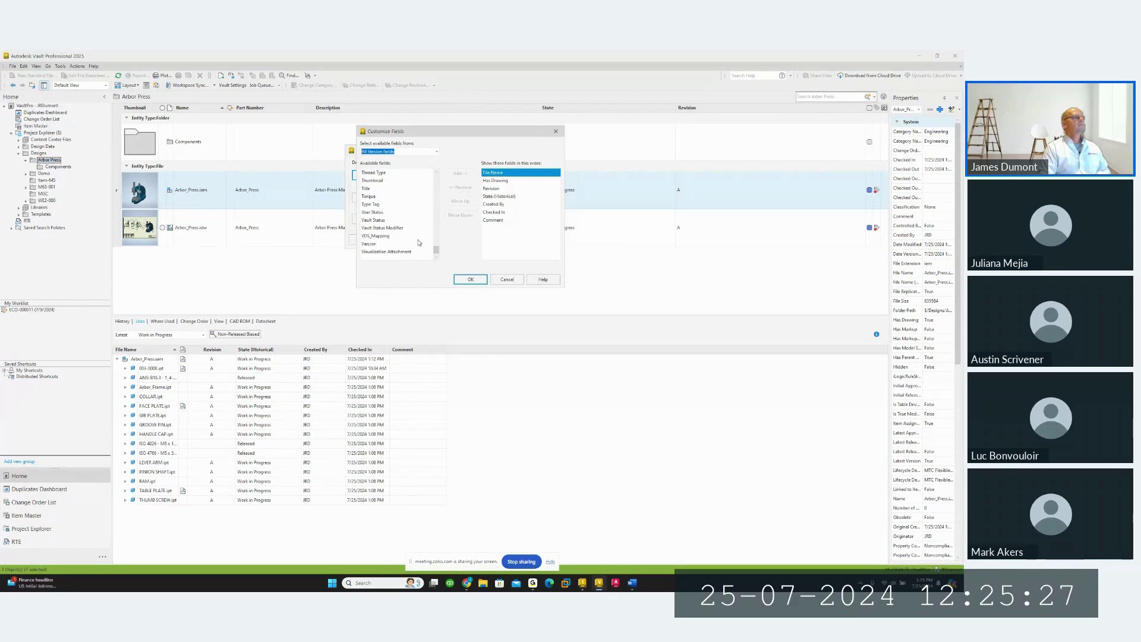
{"action": "left_click", "coordinate": [373, 180]}
{"action": "left_click", "coordinate": [460, 173]}
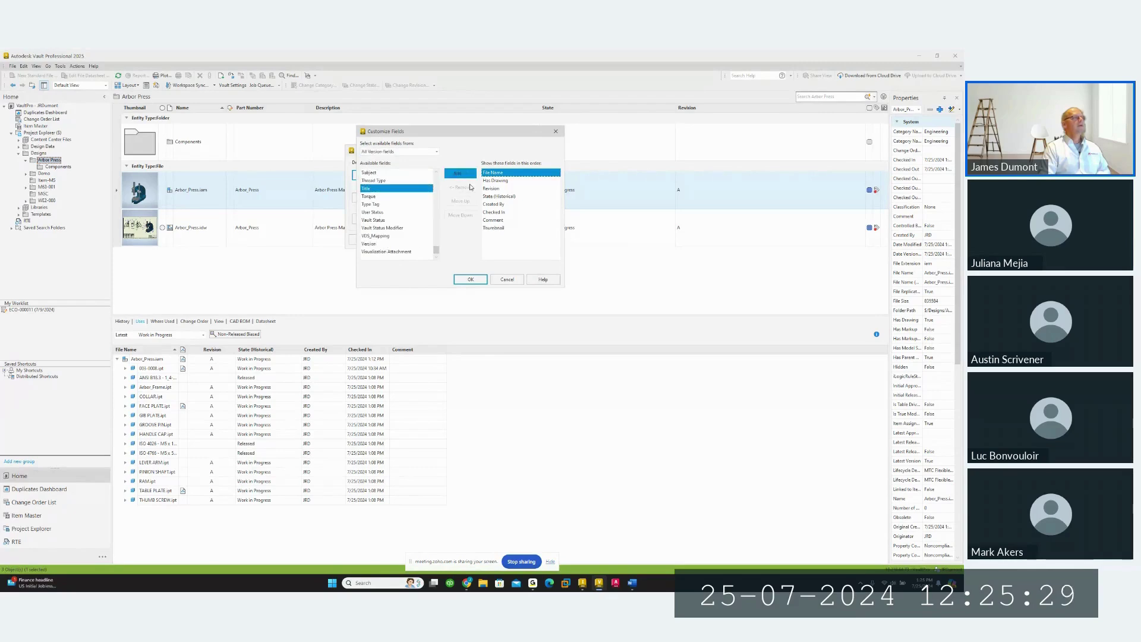
Move the Thumbnail field up to the first column of the Uses list and apply the customized view
{"action": "left_click", "coordinate": [462, 201]}
{"action": "left_click", "coordinate": [462, 201]}
{"action": "left_click", "coordinate": [462, 201]}
{"action": "left_click", "coordinate": [462, 200]}
{"action": "left_click", "coordinate": [463, 202]}
{"action": "left_click", "coordinate": [463, 202]}
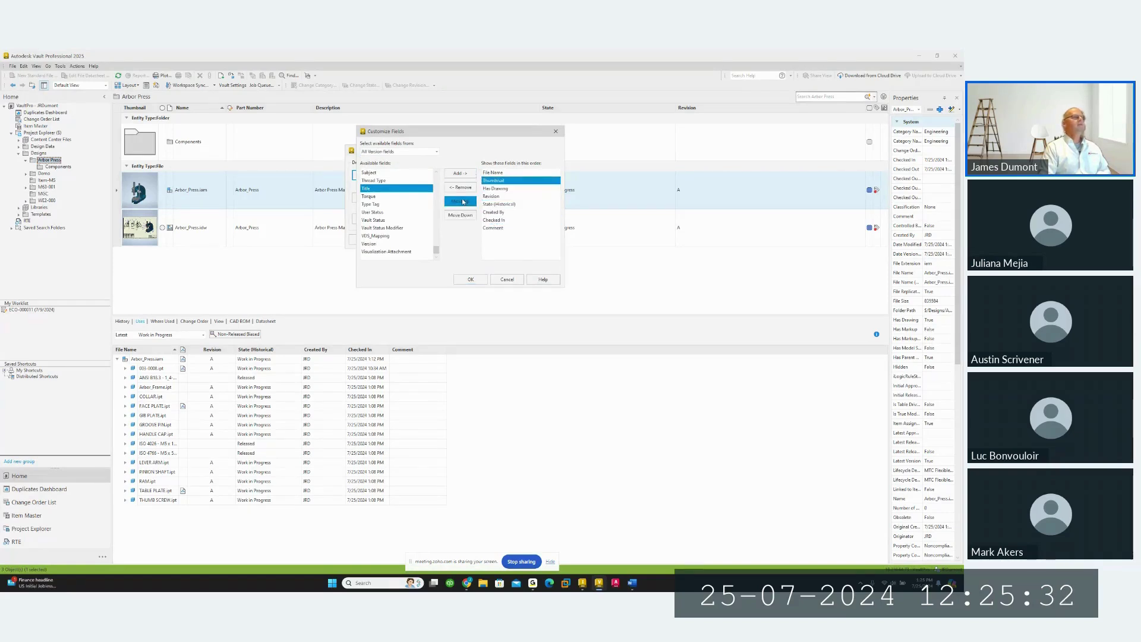
{"action": "left_click", "coordinate": [471, 280]}
{"action": "left_click", "coordinate": [487, 240]}
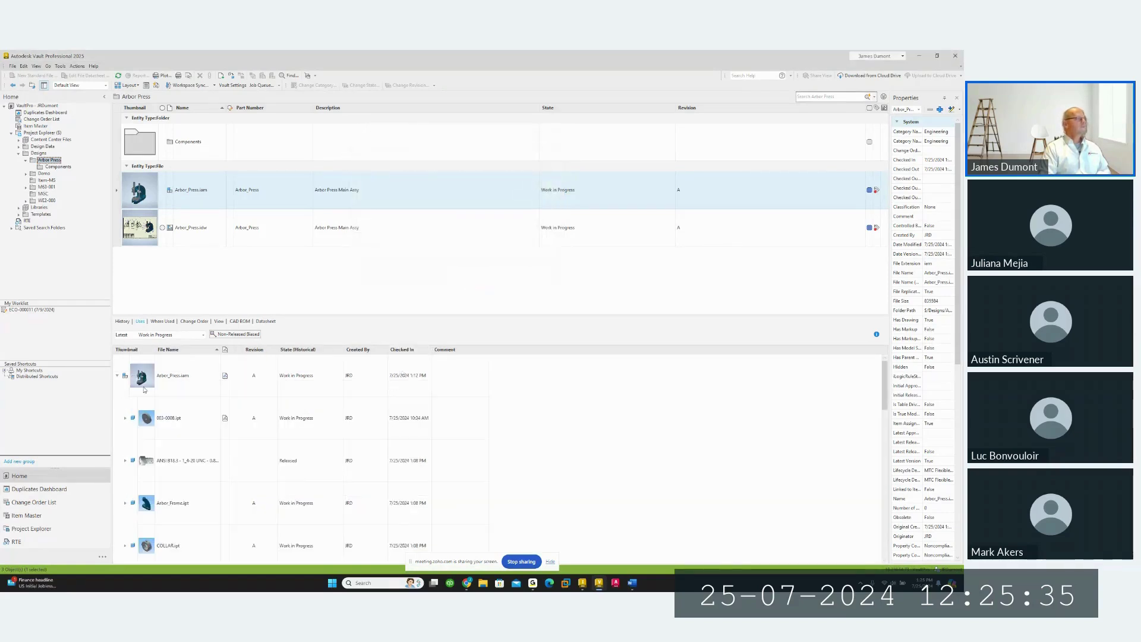
Enlarge the Uses list, browse the component thumbnails, and go to the Vault folder of 003-0008.ipt
{"action": "left_click_drag", "start_coordinate": [255, 316], "coordinate": [254, 268]}
{"action": "scroll", "coordinate": [167, 387], "scroll_direction": "down", "scroll_amount": 1}
{"action": "scroll", "coordinate": [167, 387], "scroll_direction": "up", "scroll_amount": 3}
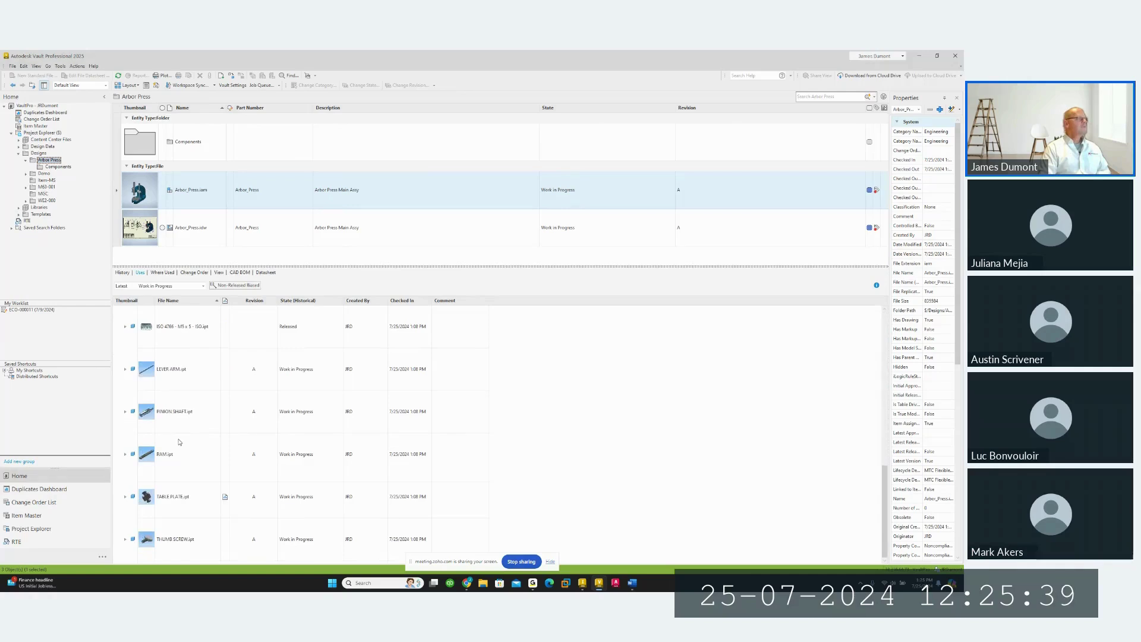
{"action": "left_click", "coordinate": [180, 373]}
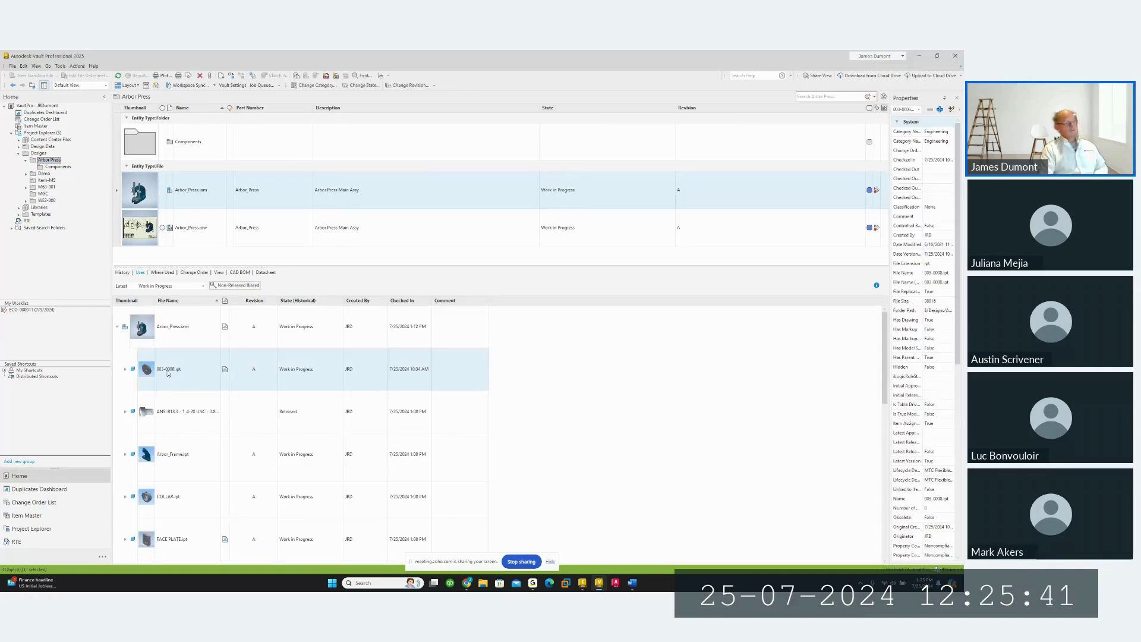
{"action": "right_click", "coordinate": [180, 375]}
{"action": "left_click", "coordinate": [192, 335]}
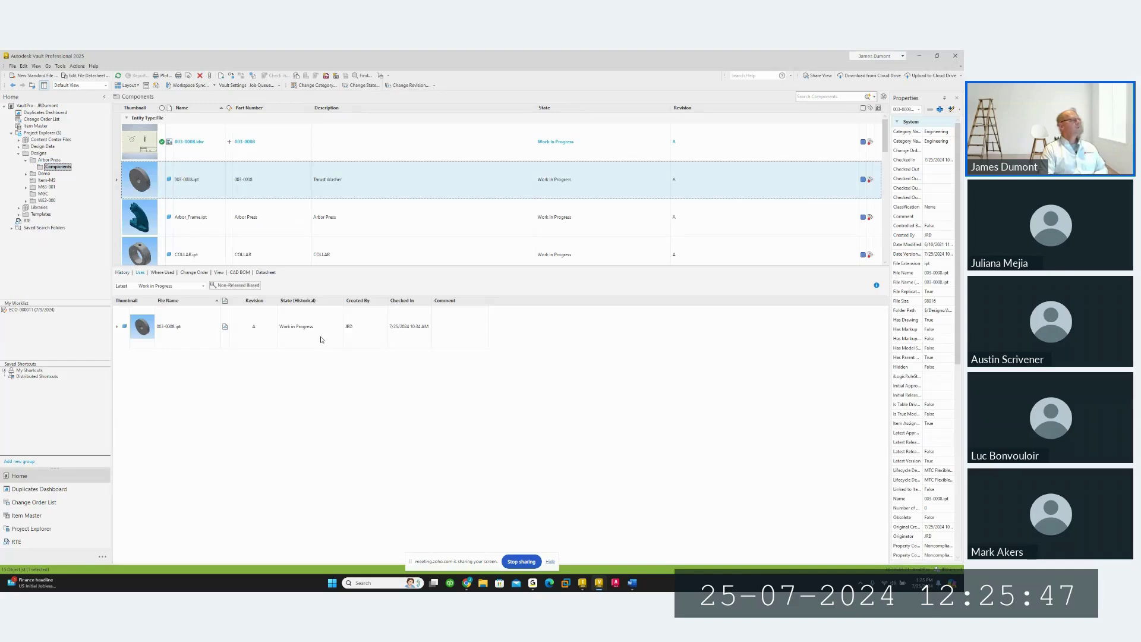
Show where 003-0008.ipt is used and open its checked-out drawing 003-0008.idw in Inventor
{"action": "left_click", "coordinate": [167, 274]}
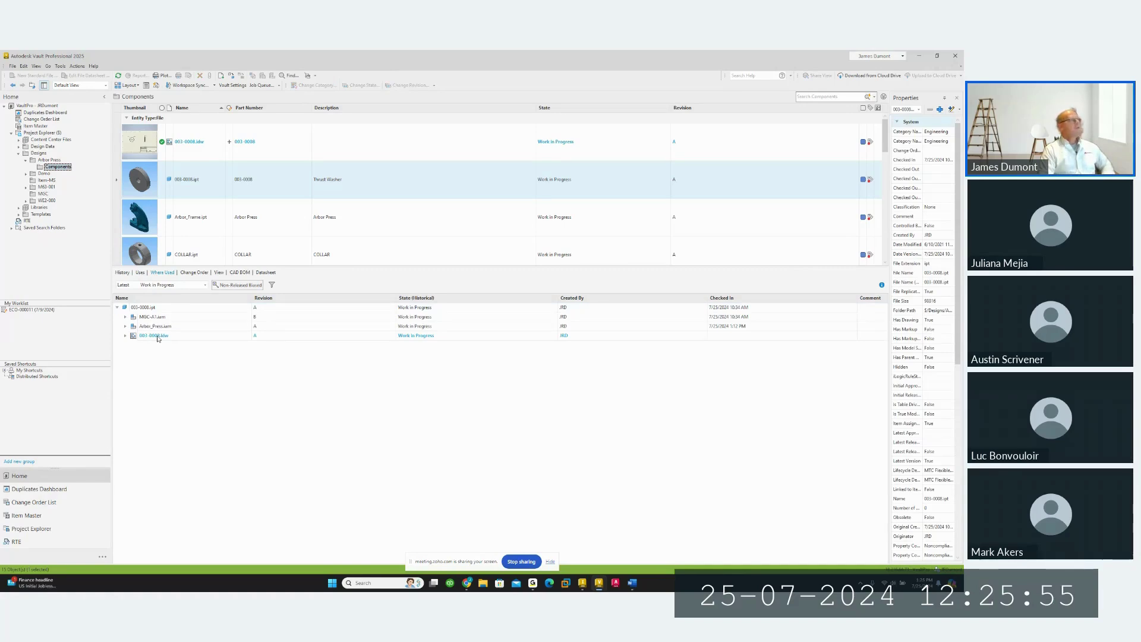
{"action": "left_click", "coordinate": [159, 338]}
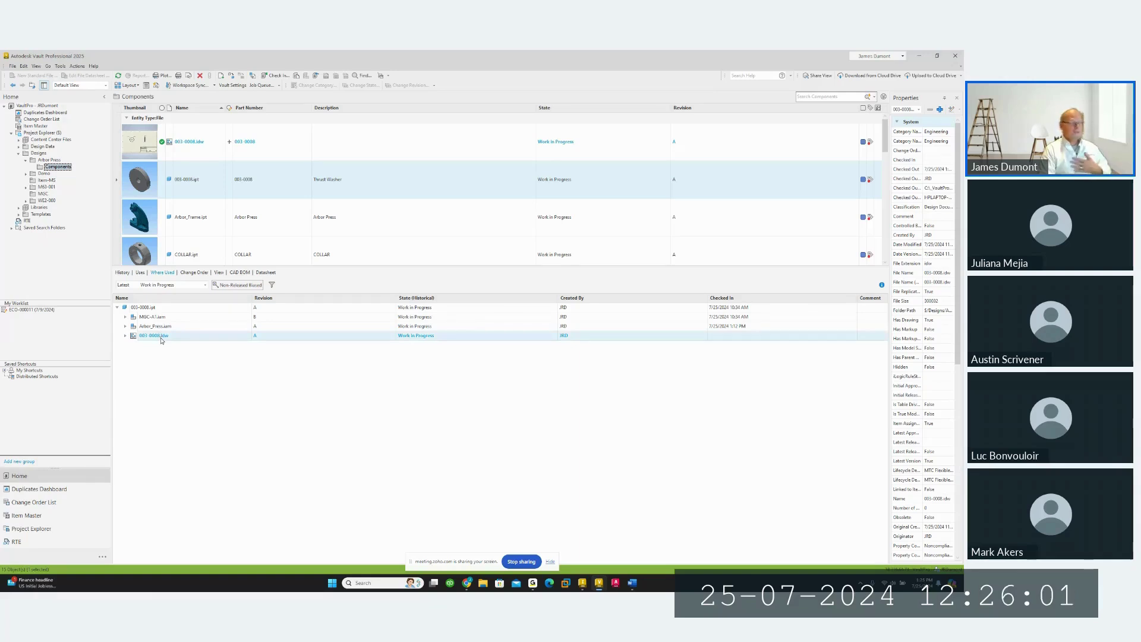
{"action": "left_click", "coordinate": [191, 143]}
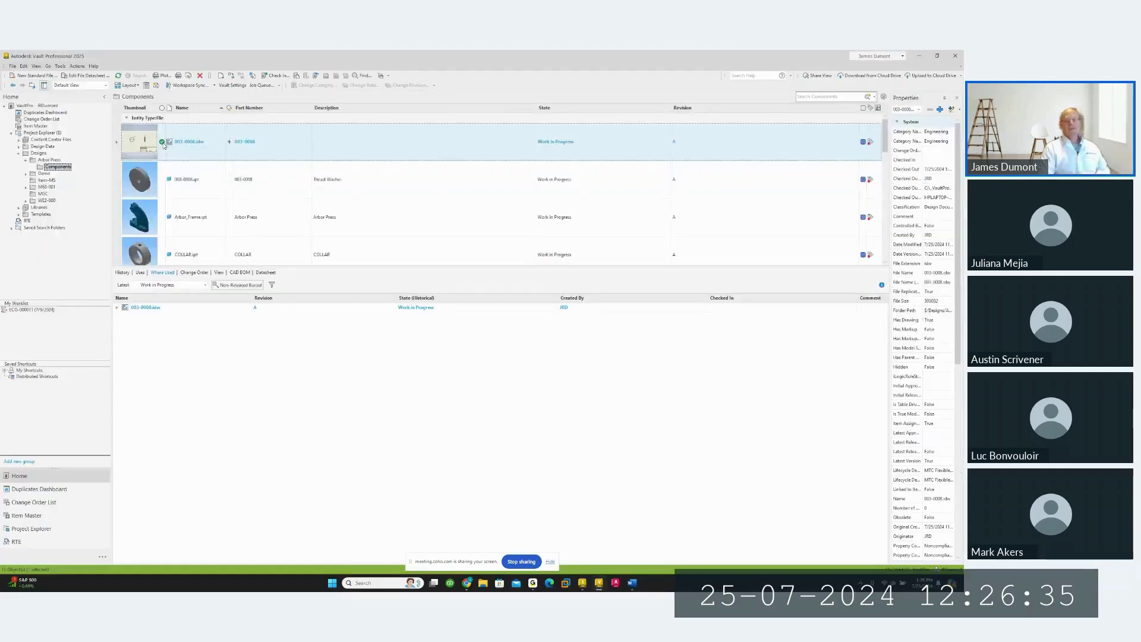
{"action": "right_click", "coordinate": [201, 144]}
{"action": "left_click", "coordinate": [217, 146]}
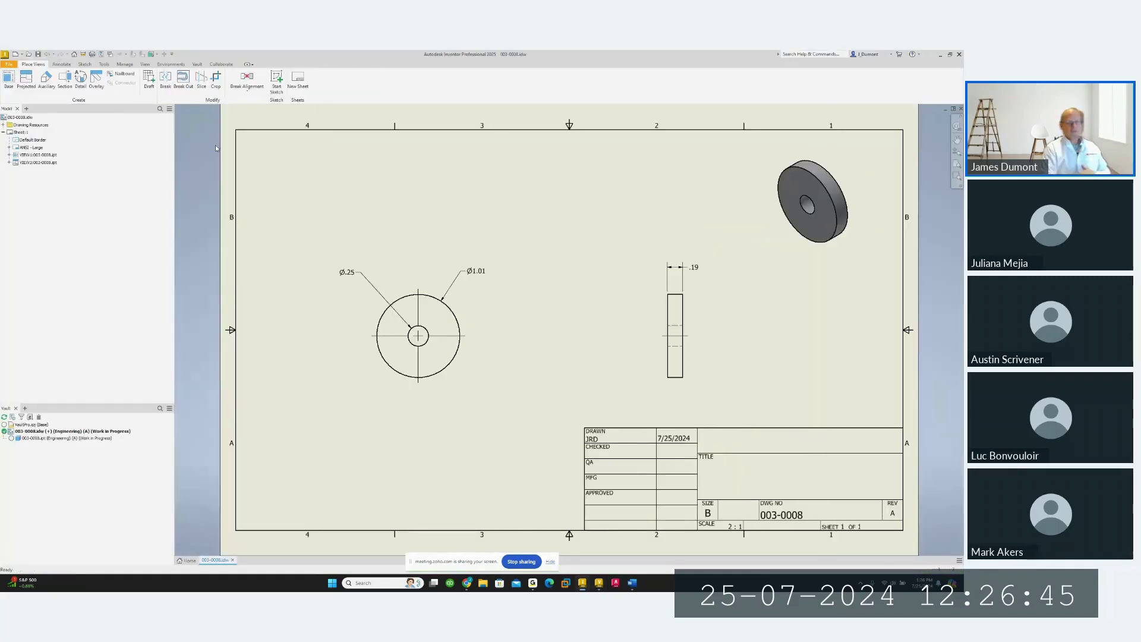
Check in the drawing 003-0008.idw with the option to close files and delete working copies enabled
{"action": "mouse_move", "coordinate": [13, 437]}
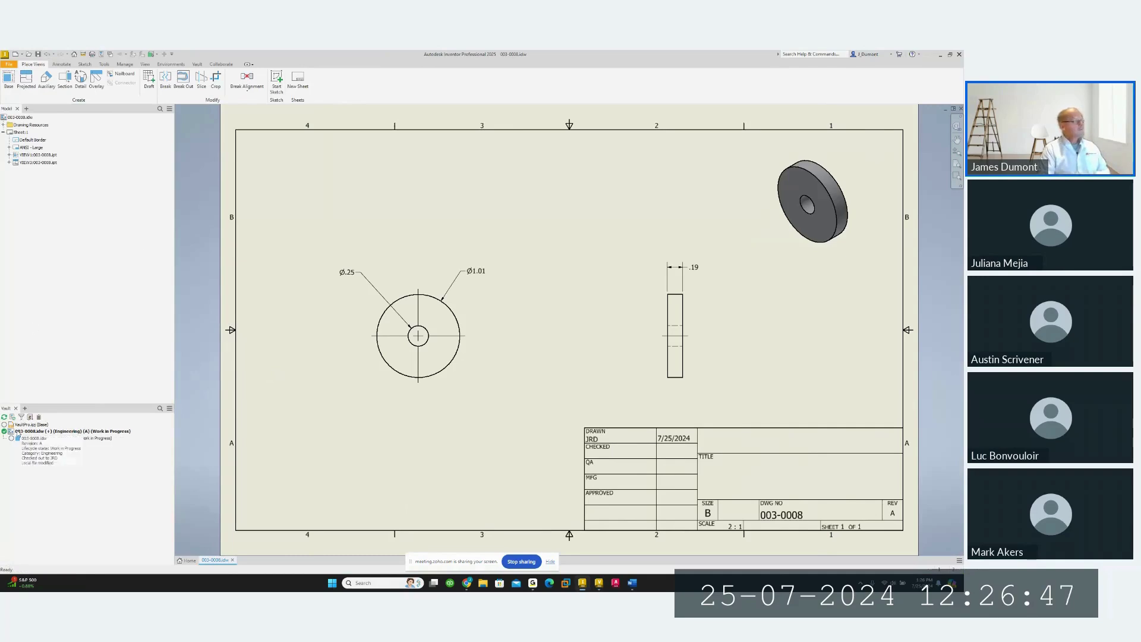
{"action": "right_click", "coordinate": [25, 432]}
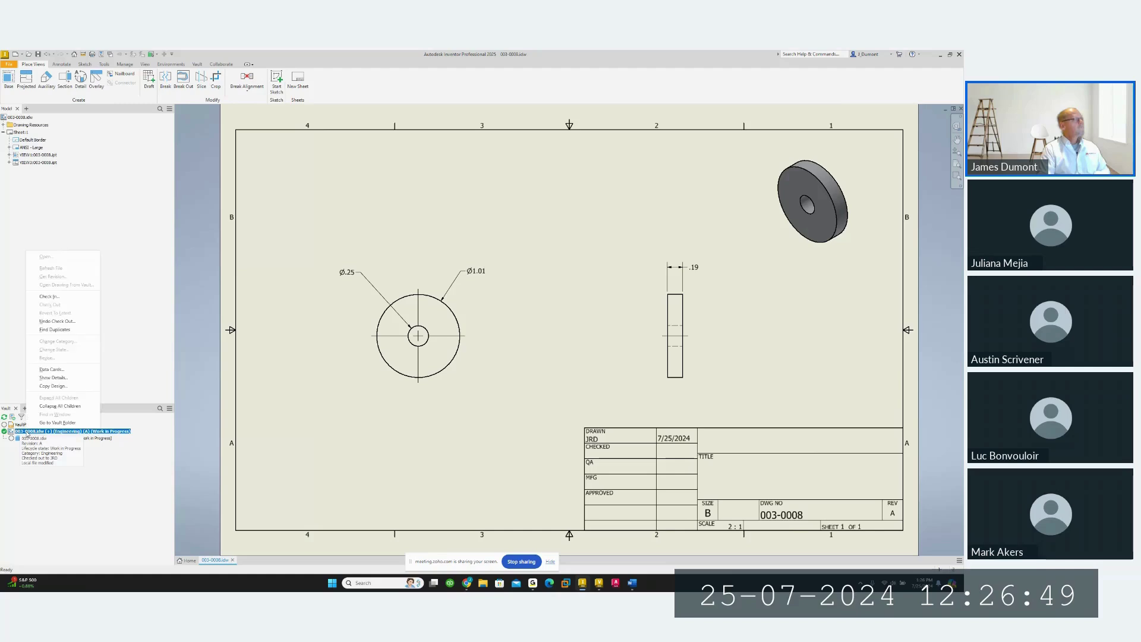
{"action": "left_click", "coordinate": [50, 296]}
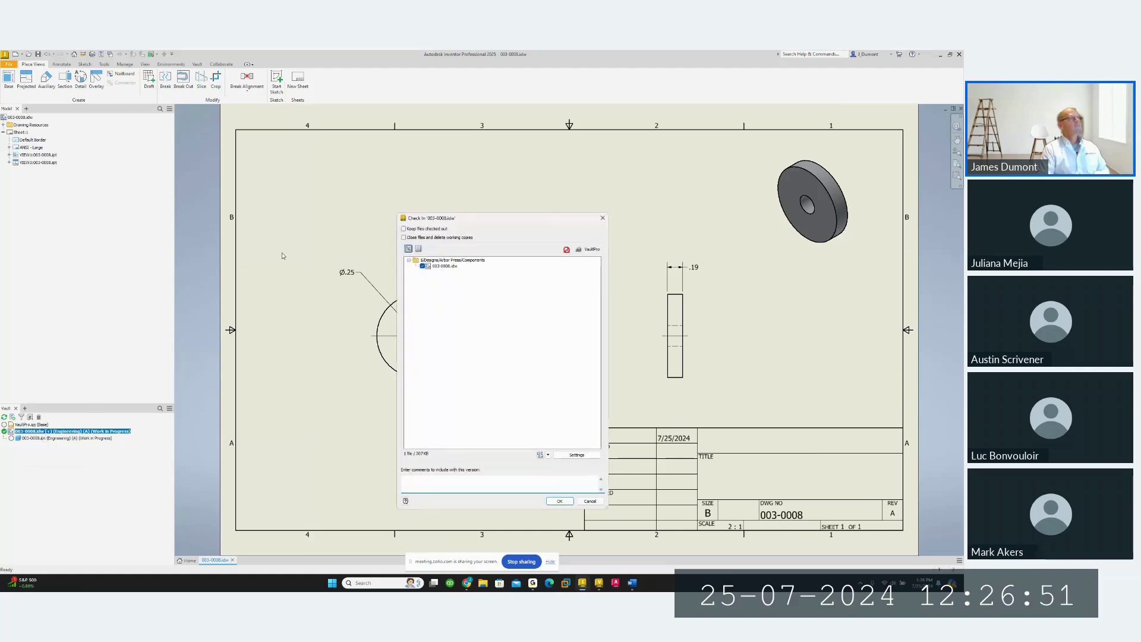
{"action": "left_click", "coordinate": [421, 238]}
{"action": "left_click", "coordinate": [559, 501]}
{"action": "left_click", "coordinate": [488, 374]}
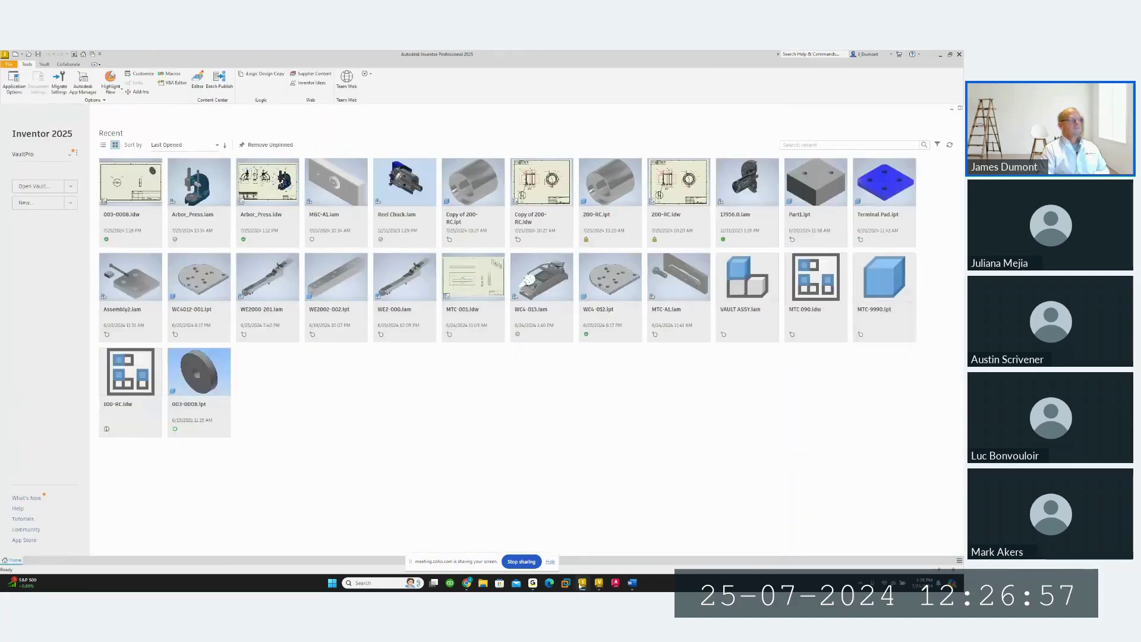
Switch back to Vault Professional and expand the where-used list of 003-0008.ipt in the Components folder
{"action": "left_click", "coordinate": [582, 584]}
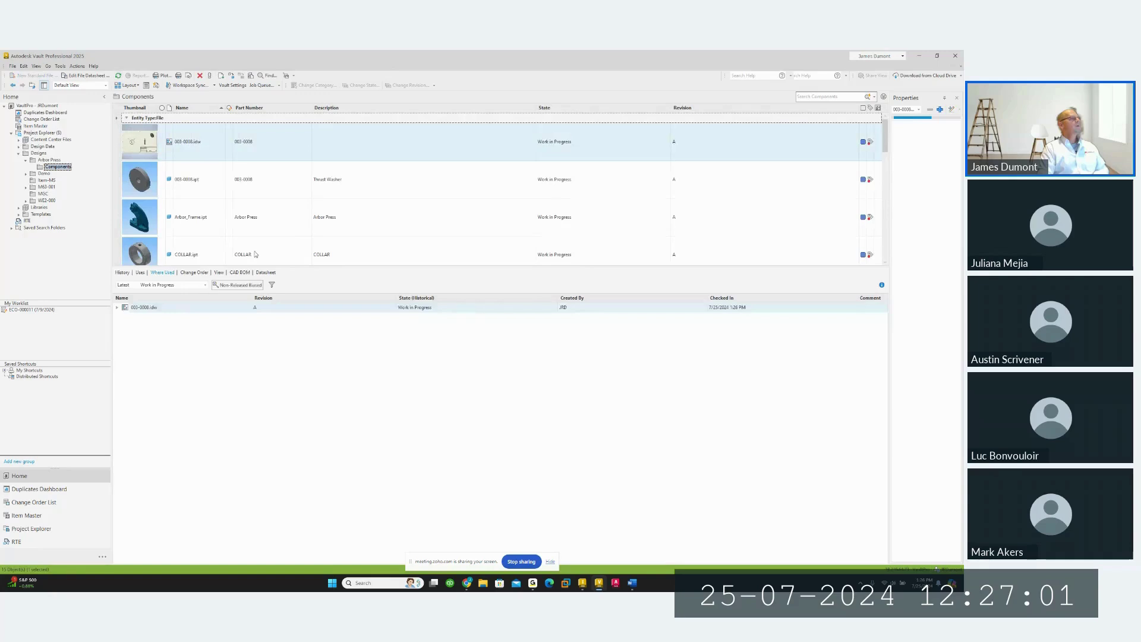
{"action": "left_click", "coordinate": [192, 182]}
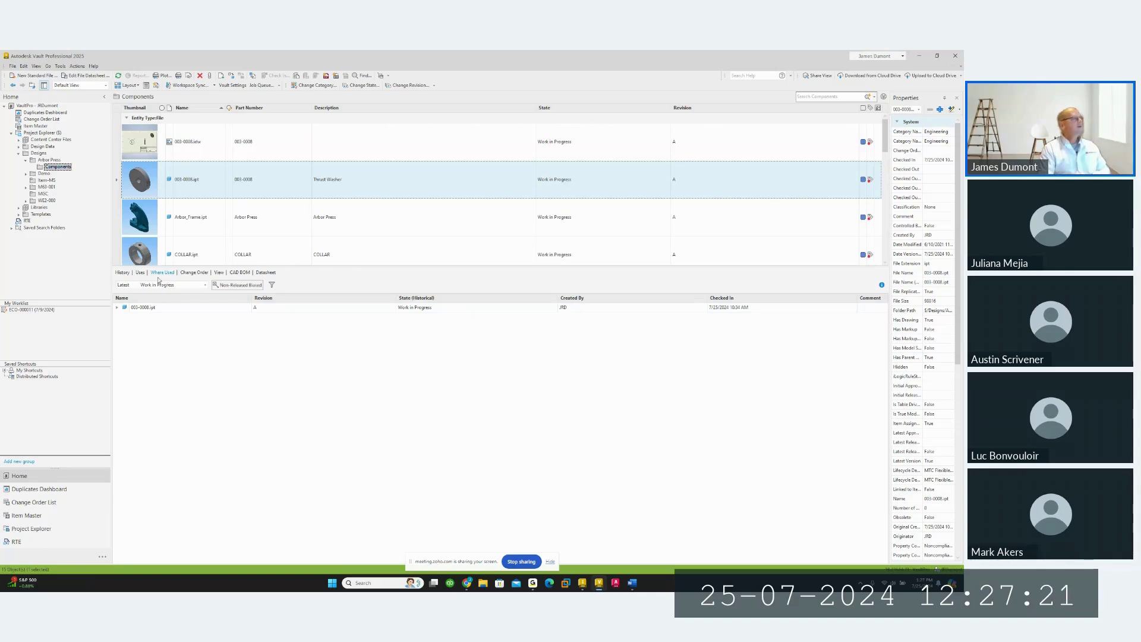
{"action": "left_click", "coordinate": [117, 308]}
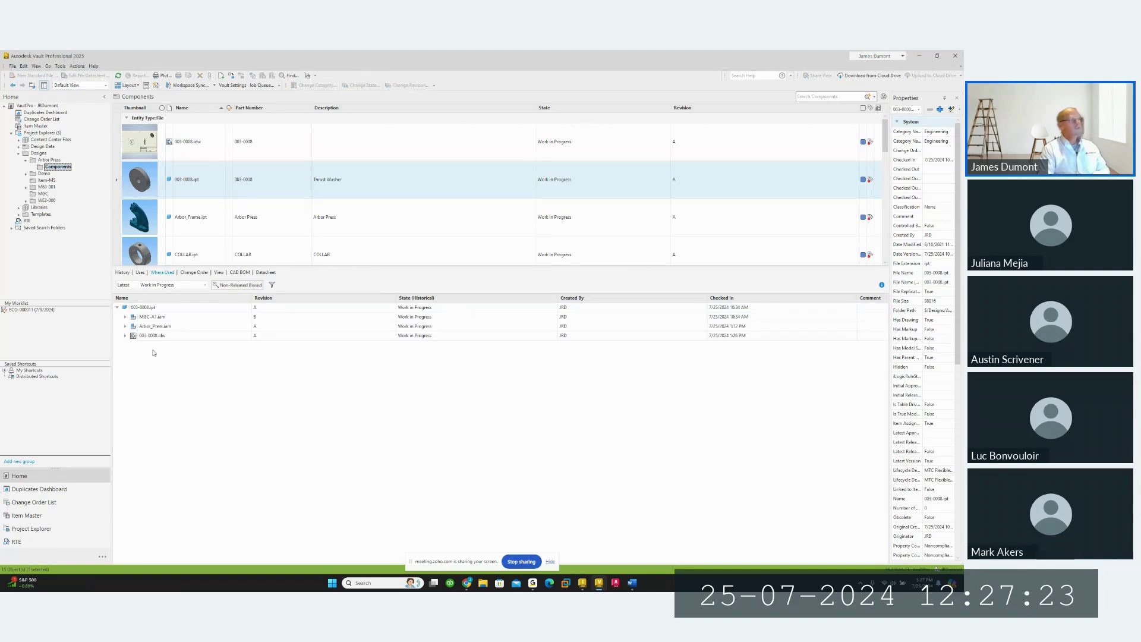
Rename 003-0008.ipt to MTC-003-0008 with the Rename Wizard, keeping the part number update enabled and no numbering scheme
{"action": "right_click", "coordinate": [190, 181]}
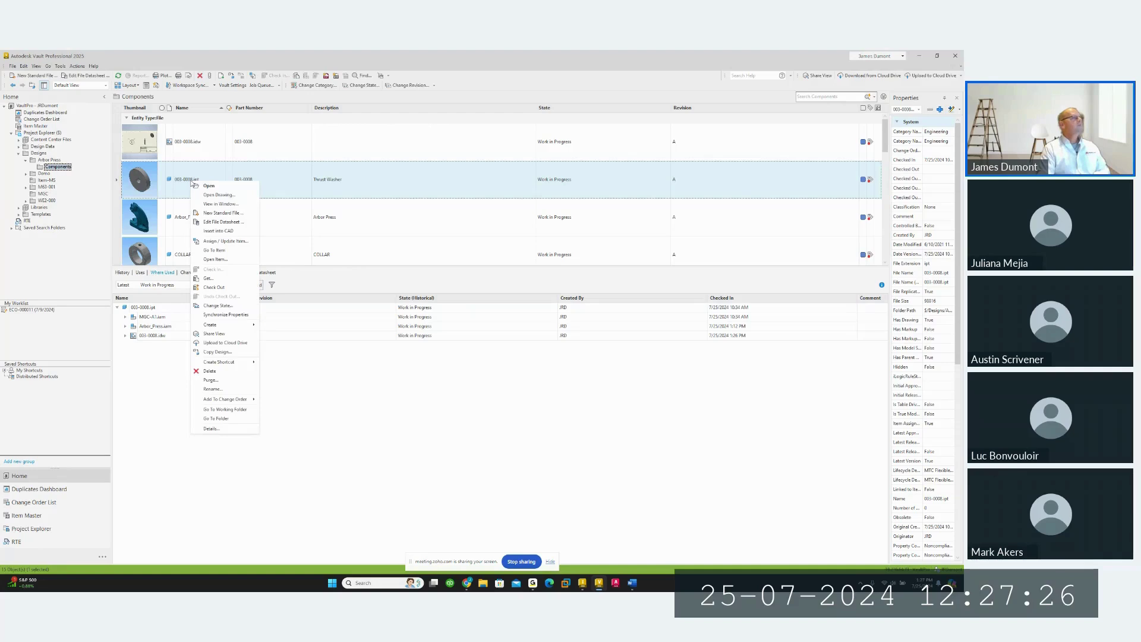
{"action": "left_click", "coordinate": [212, 389]}
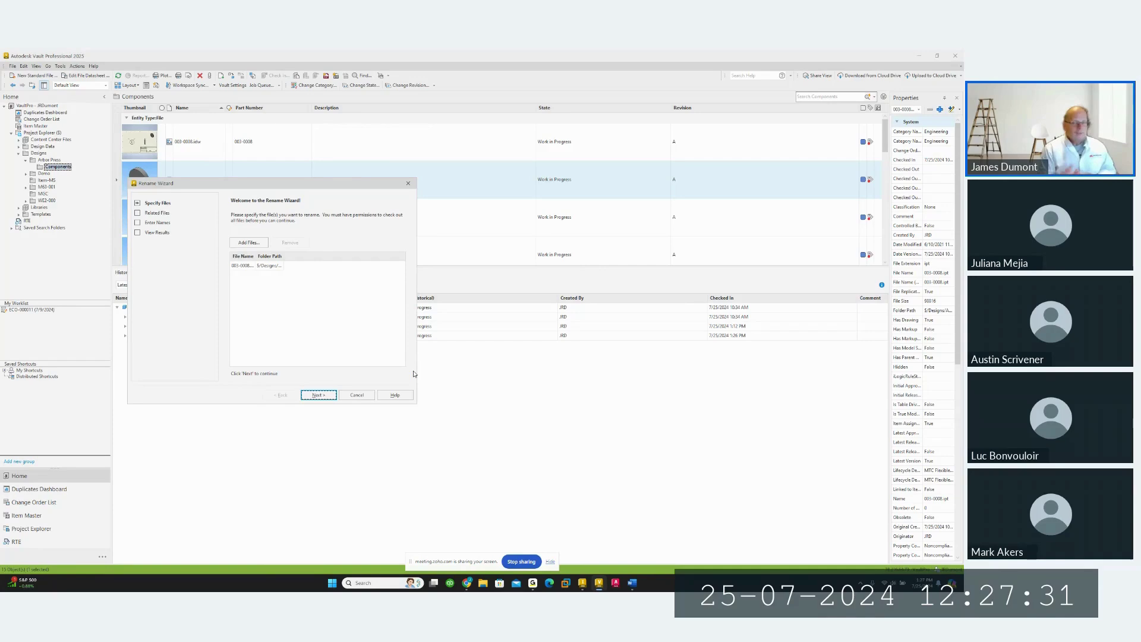
{"action": "left_click", "coordinate": [330, 396]}
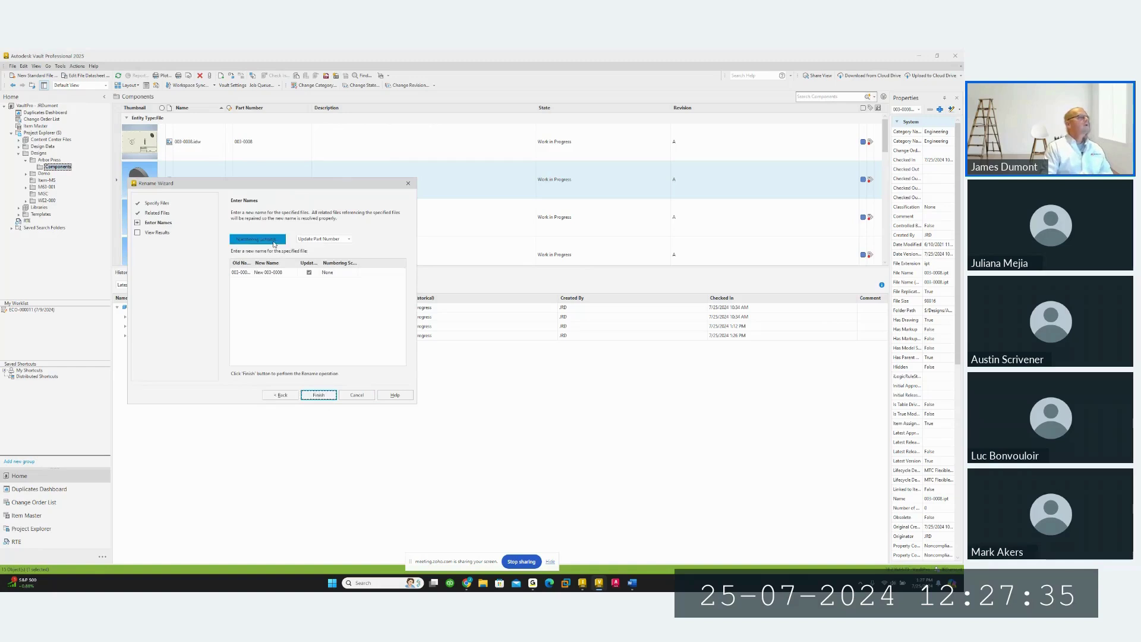
{"action": "left_click", "coordinate": [274, 243]}
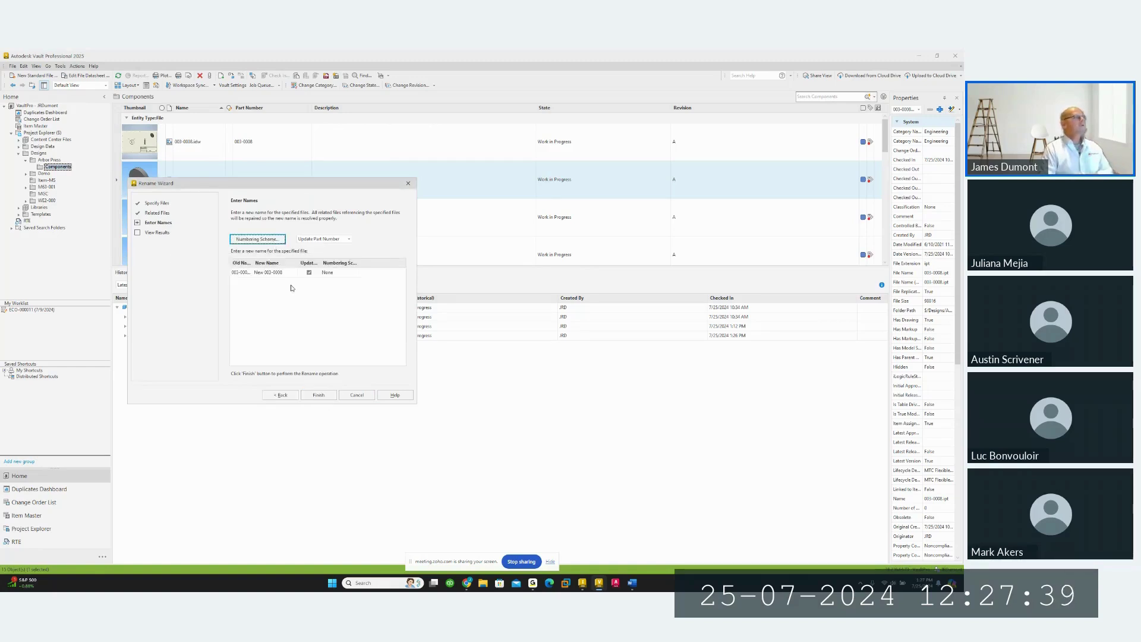
{"action": "double_click", "coordinate": [259, 273]}
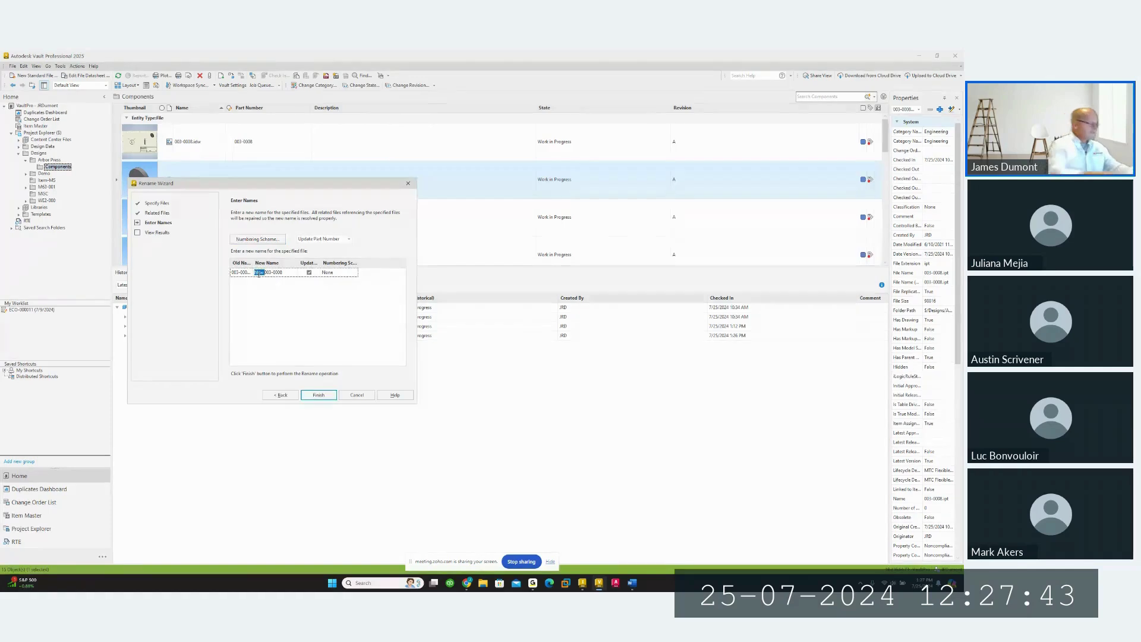
{"action": "type", "text": "MTC"}
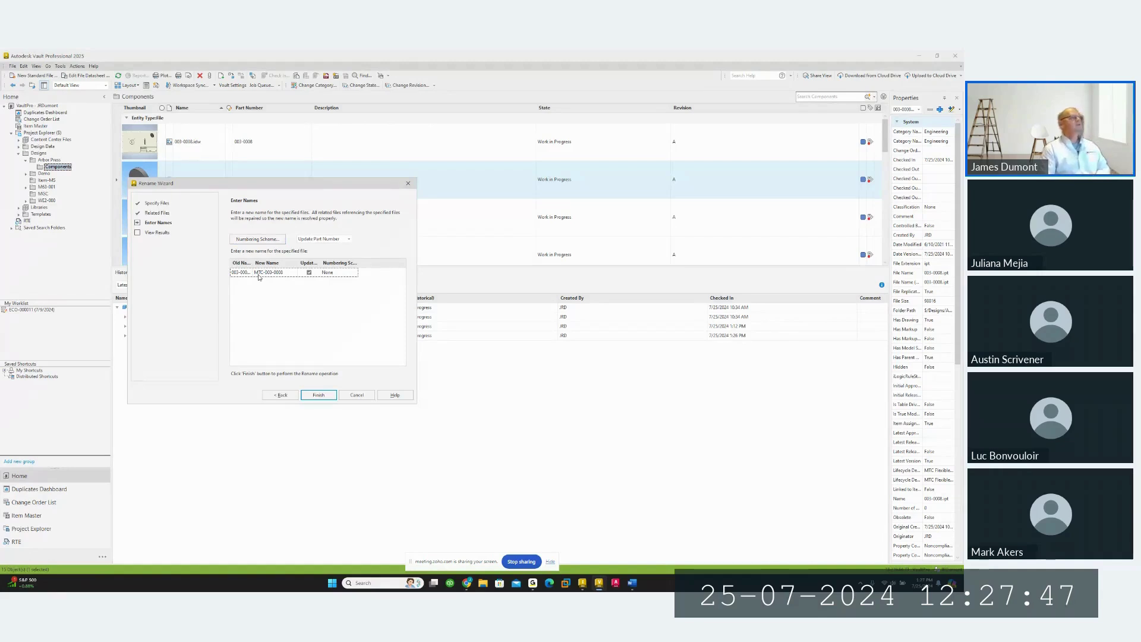
{"action": "left_click", "coordinate": [318, 395]}
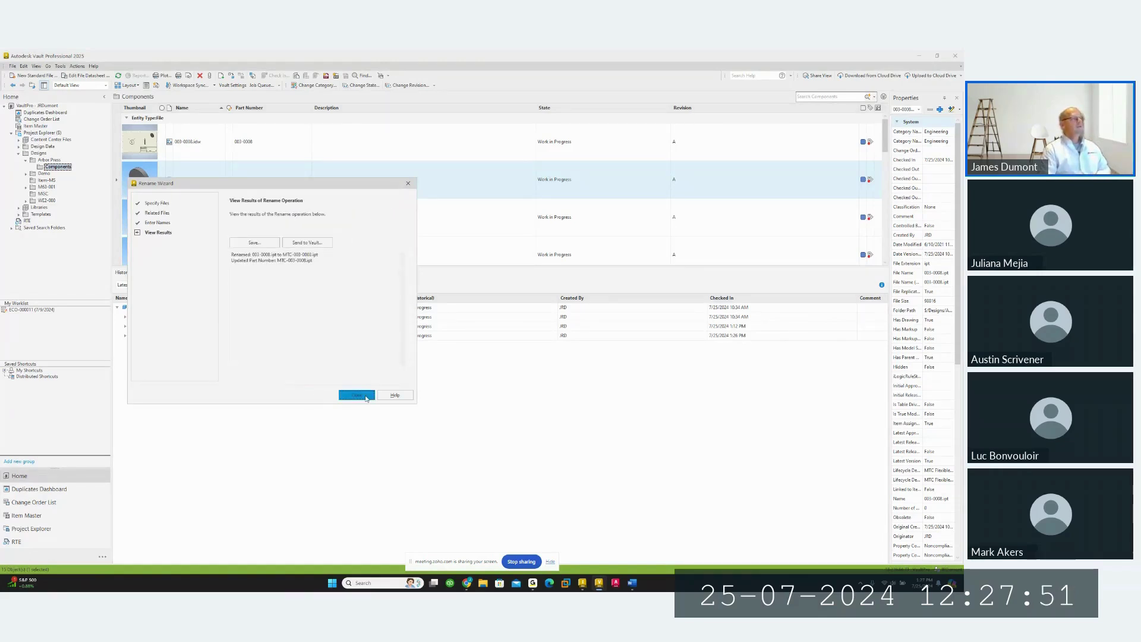
{"action": "left_click", "coordinate": [359, 395]}
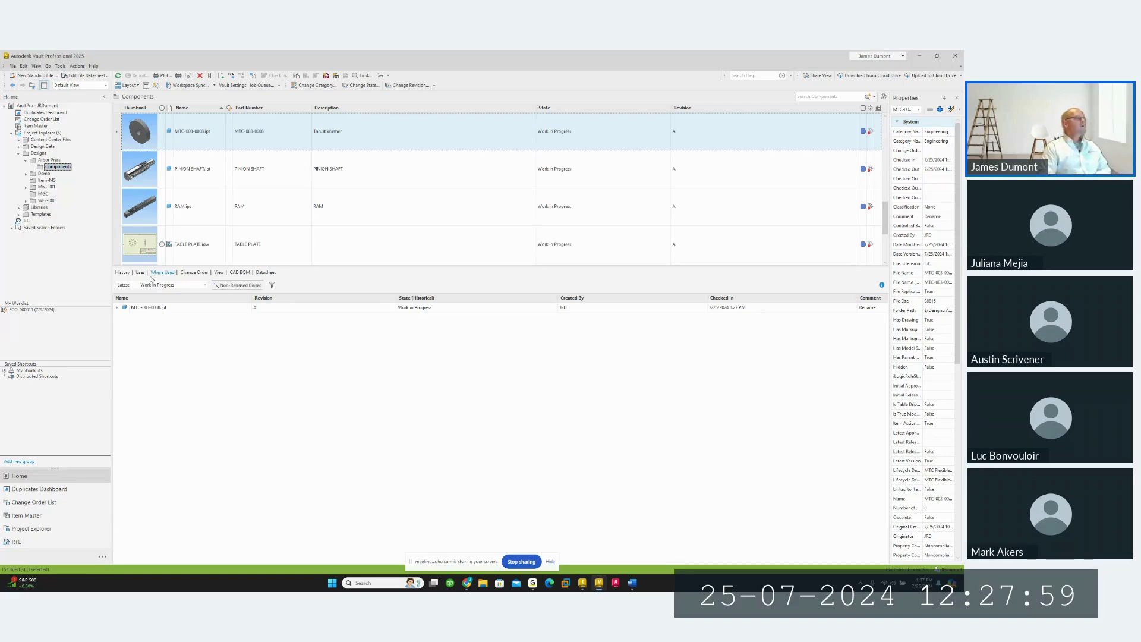
Expand the where-used list of MTC-003-0008.ipt and go to the Vault folder of the MGC-A1.iam assembly
{"action": "left_click", "coordinate": [117, 308]}
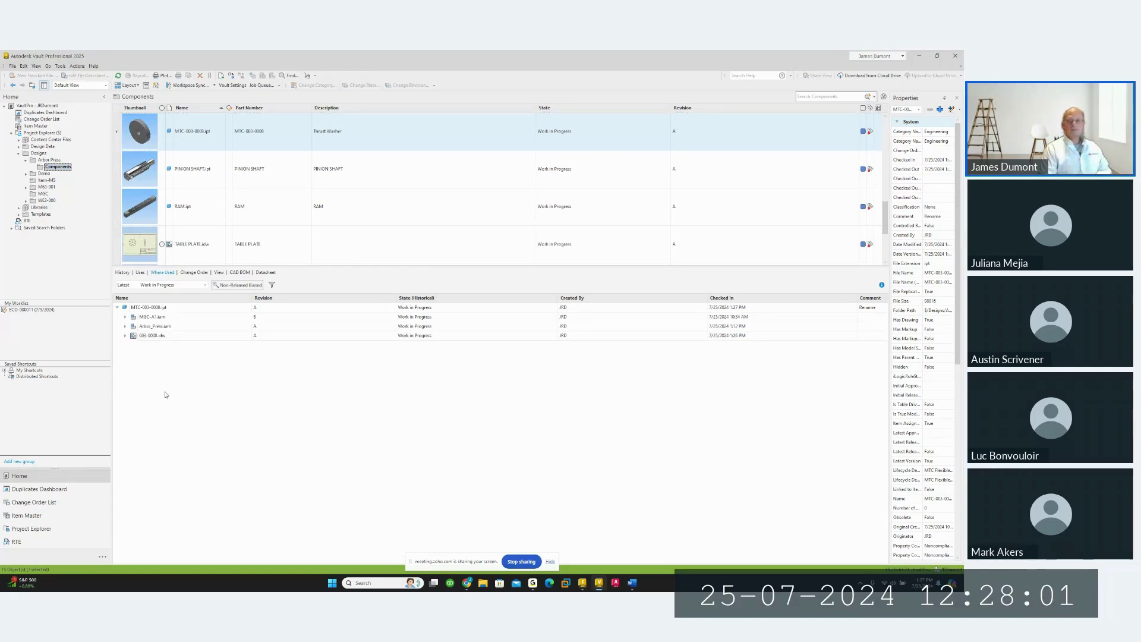
{"action": "left_click", "coordinate": [144, 319]}
{"action": "right_click", "coordinate": [147, 319]}
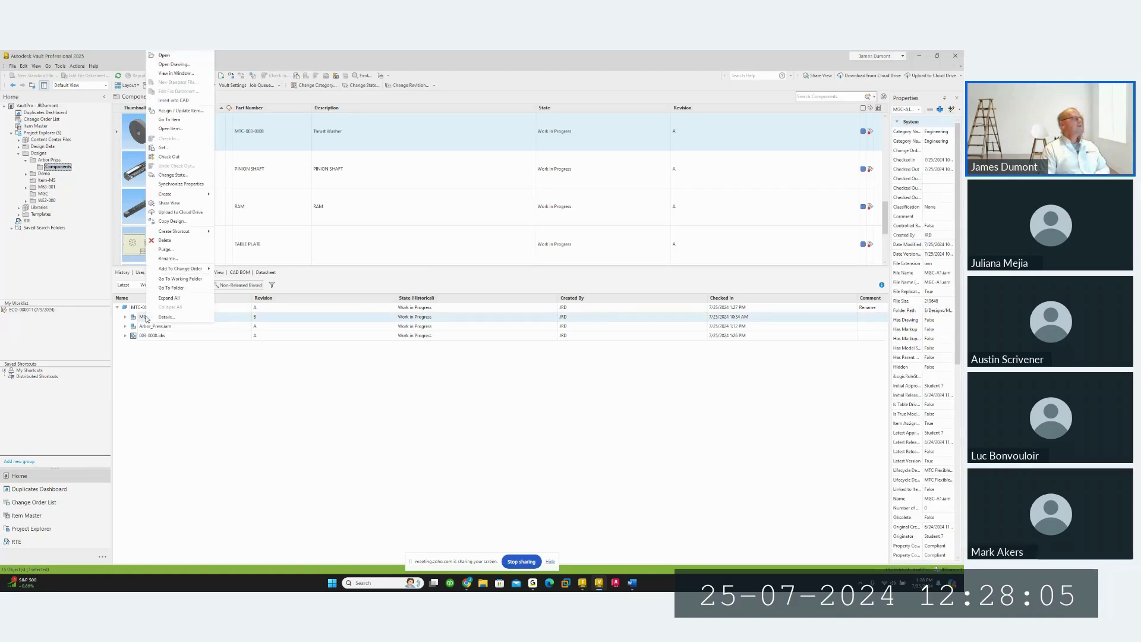
{"action": "left_click", "coordinate": [179, 289]}
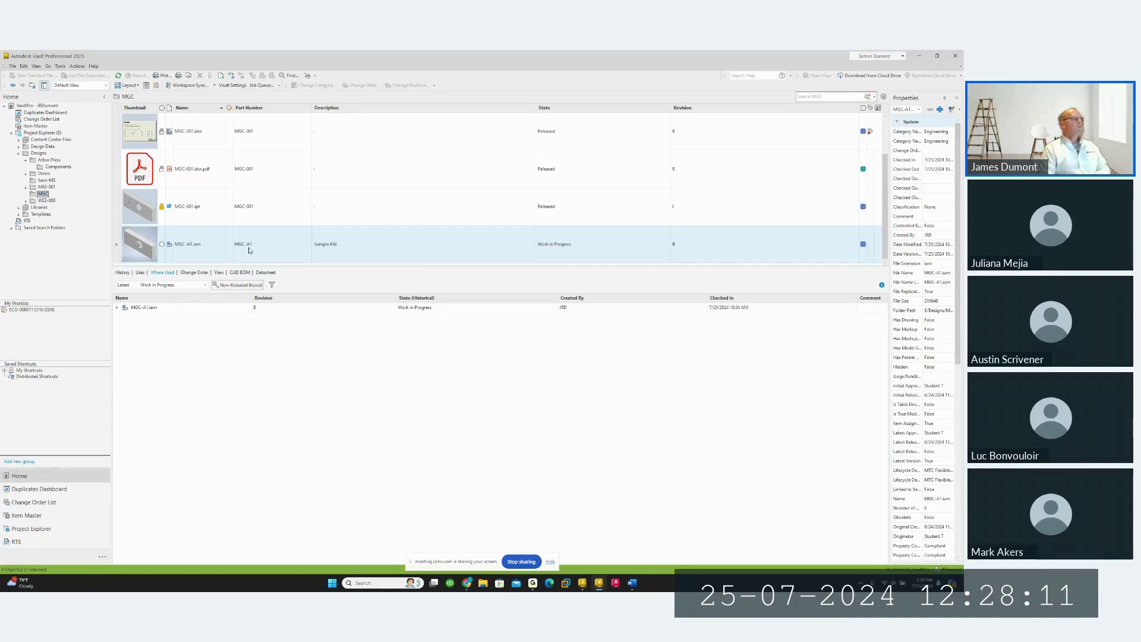
Expand the uses list of MGC-A1.iam and go to the Vault folder of MTC-003-0008.ipt
{"action": "left_click", "coordinate": [140, 272]}
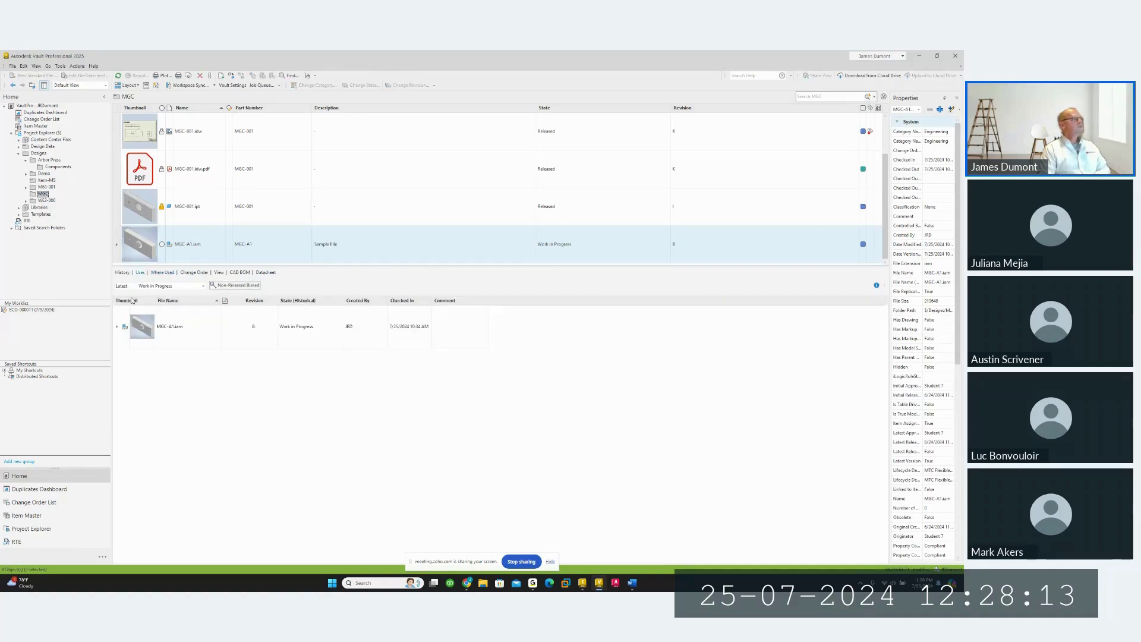
{"action": "left_click", "coordinate": [117, 327]}
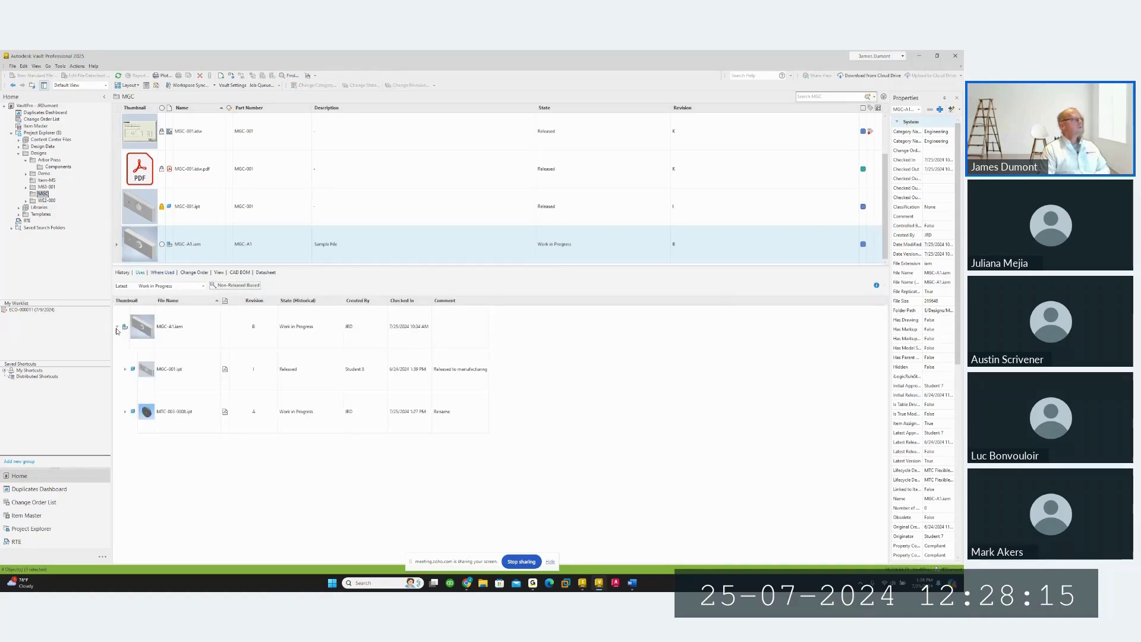
{"action": "left_click", "coordinate": [177, 416]}
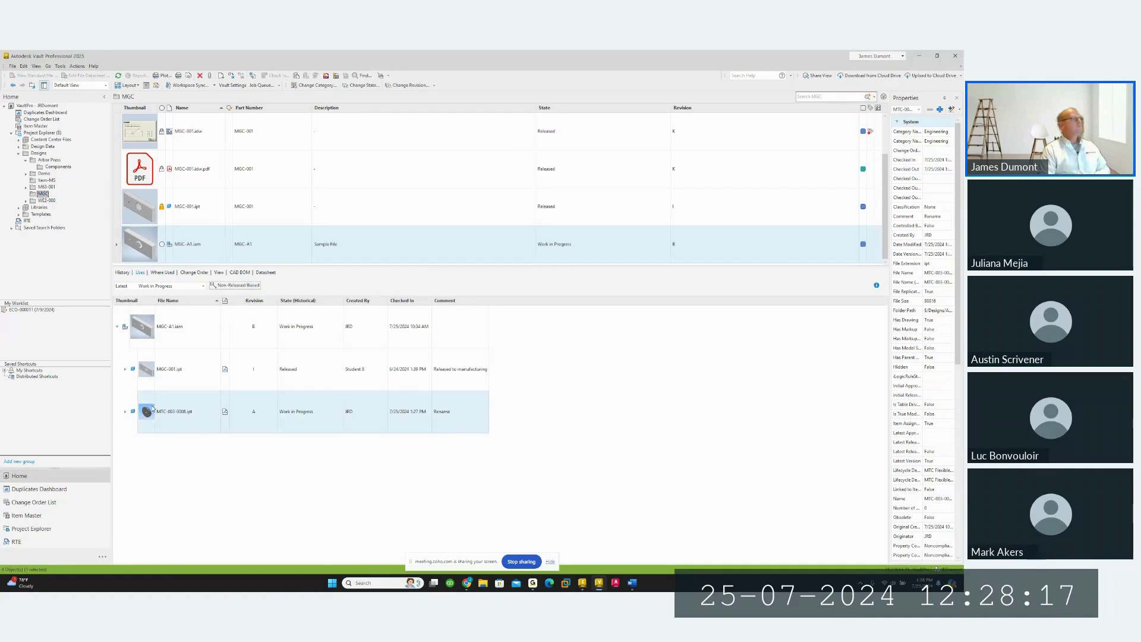
{"action": "right_click", "coordinate": [171, 416]}
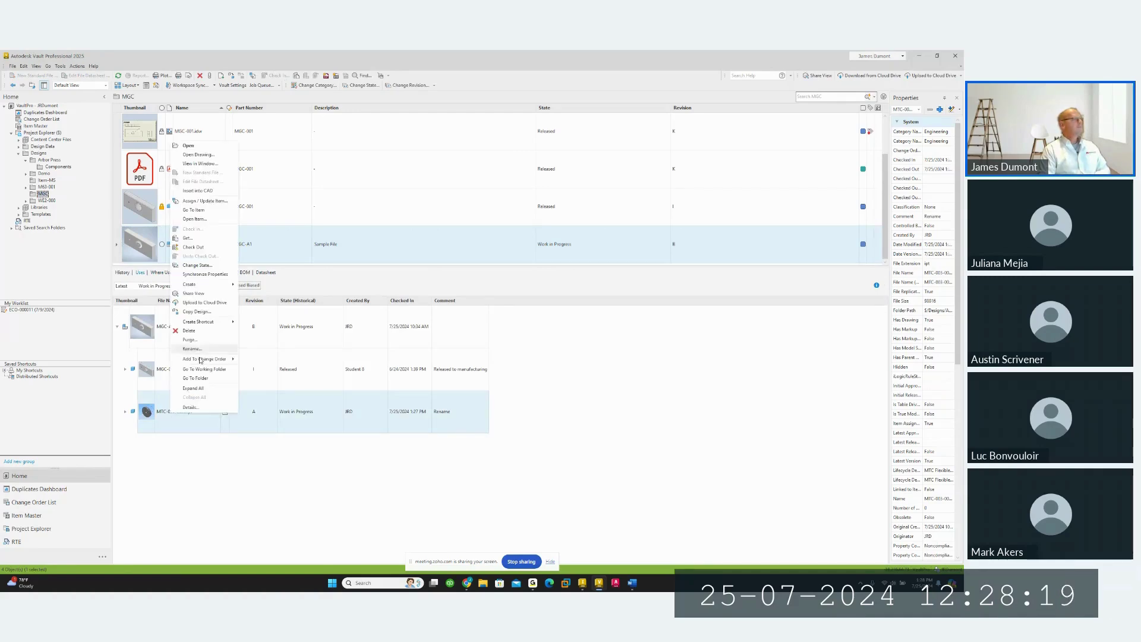
{"action": "left_click", "coordinate": [196, 379]}
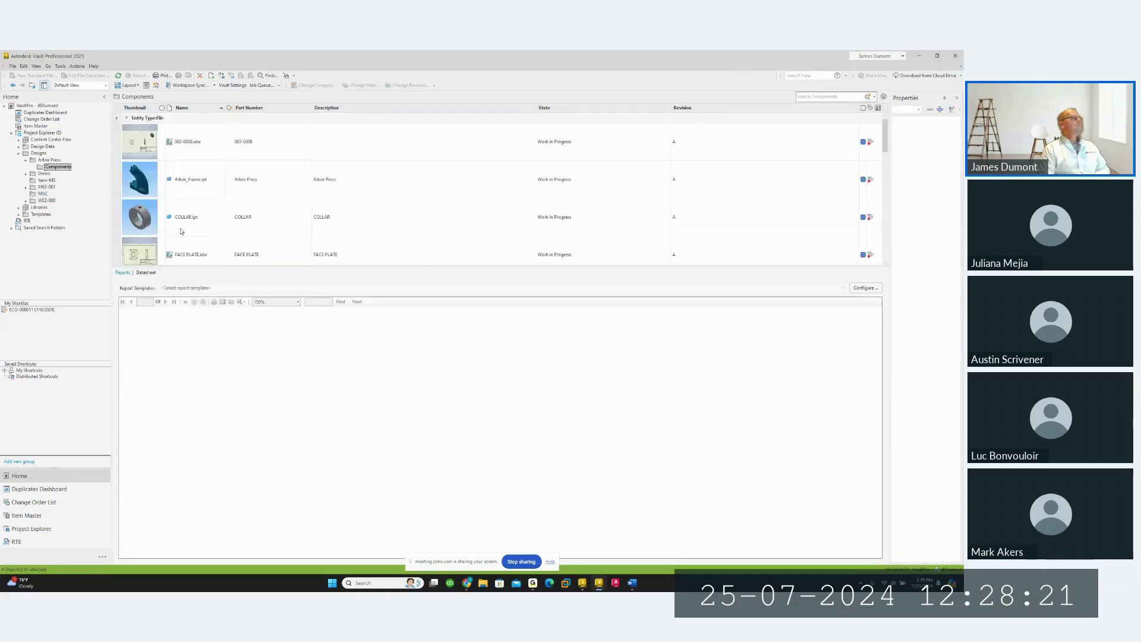
Expand the where-used list of MTC-003-0008.ipt and go to the Vault folder of Arbor_Press.iam
{"action": "left_click", "coordinate": [163, 272]}
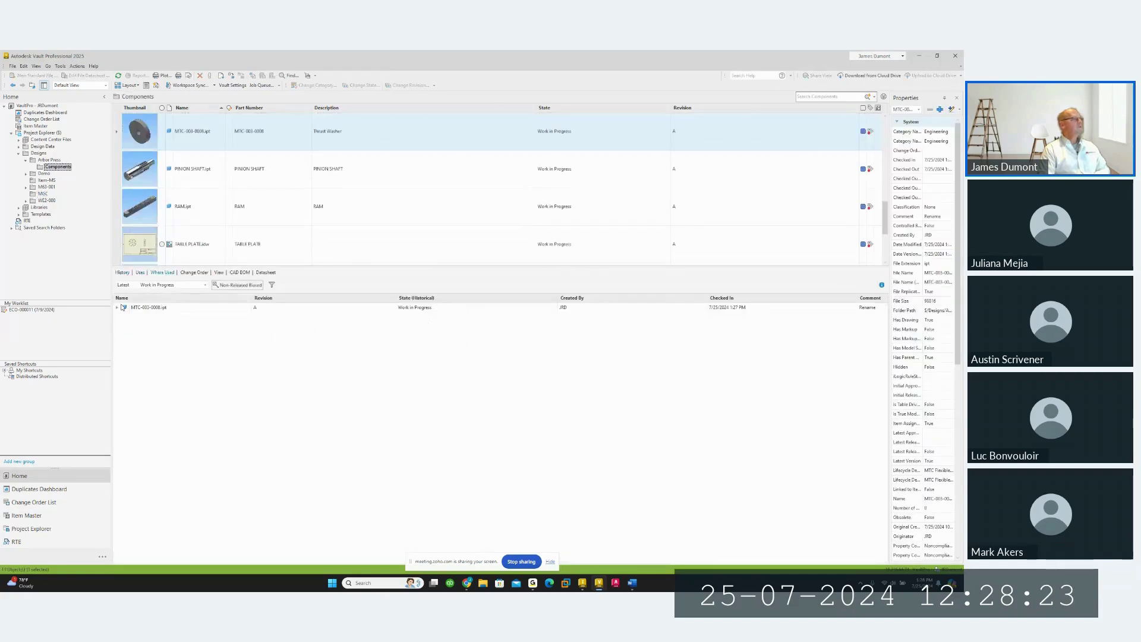
{"action": "right_click", "coordinate": [146, 326]}
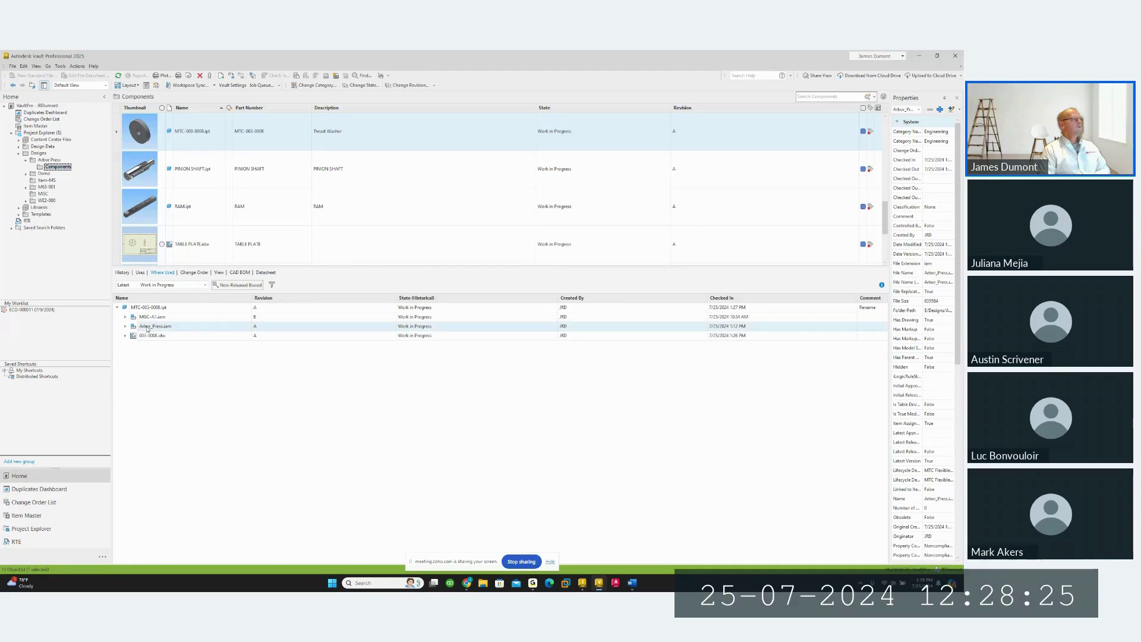
{"action": "left_click", "coordinate": [172, 292]}
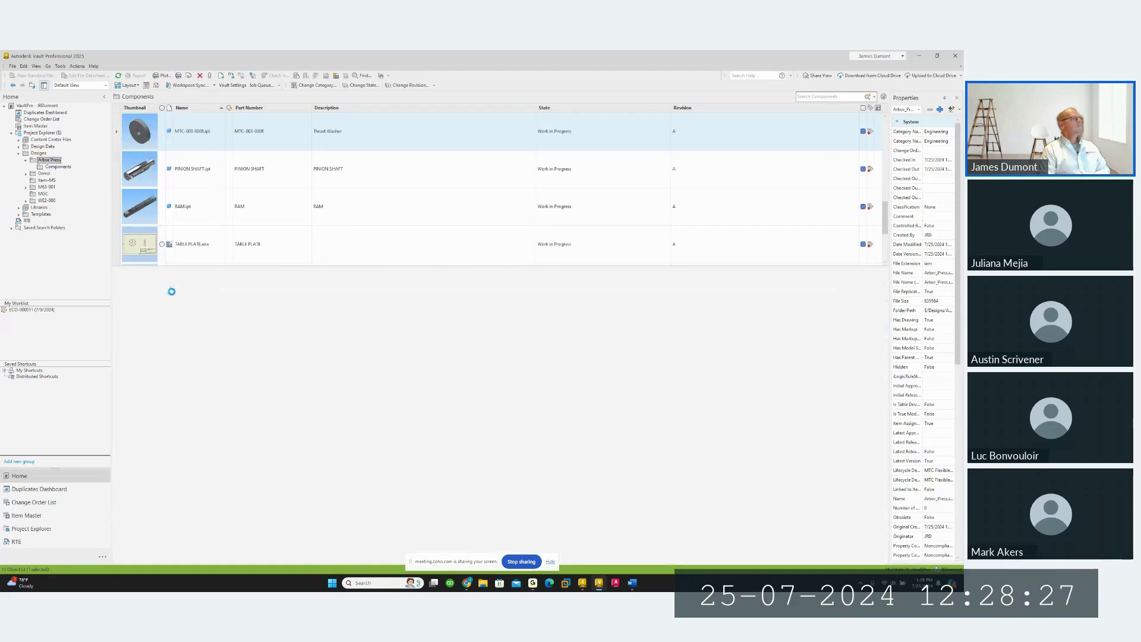
Expand the uses list of Arbor_Press.iam, locate MTC-003-0008.ipt in it and go to that part's Vault folder
{"action": "left_click", "coordinate": [186, 192]}
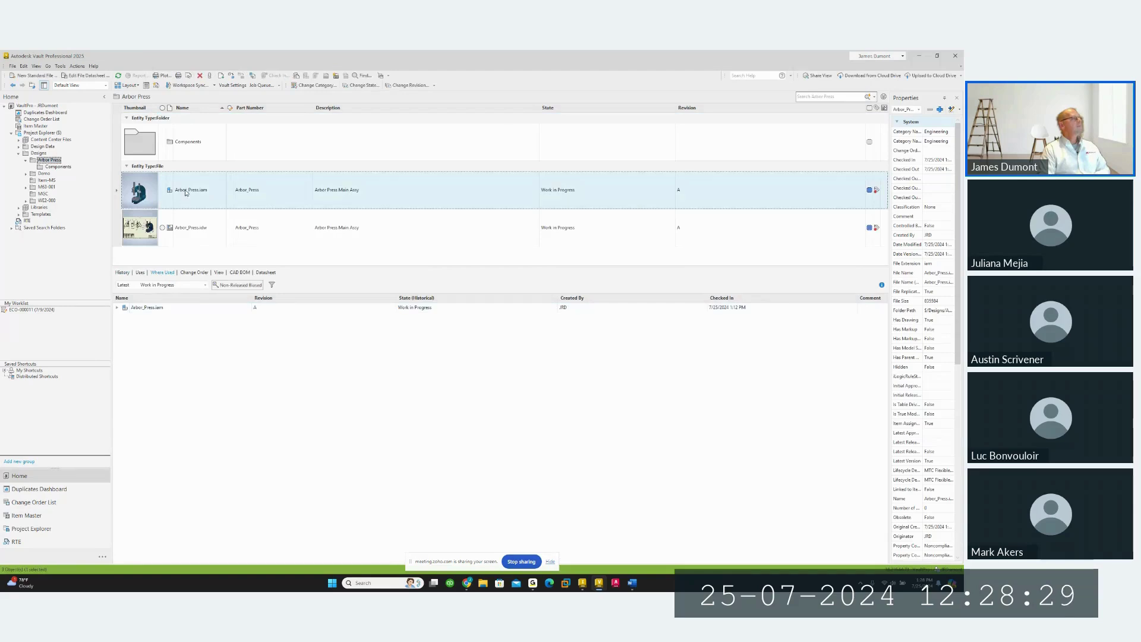
{"action": "left_click", "coordinate": [141, 272]}
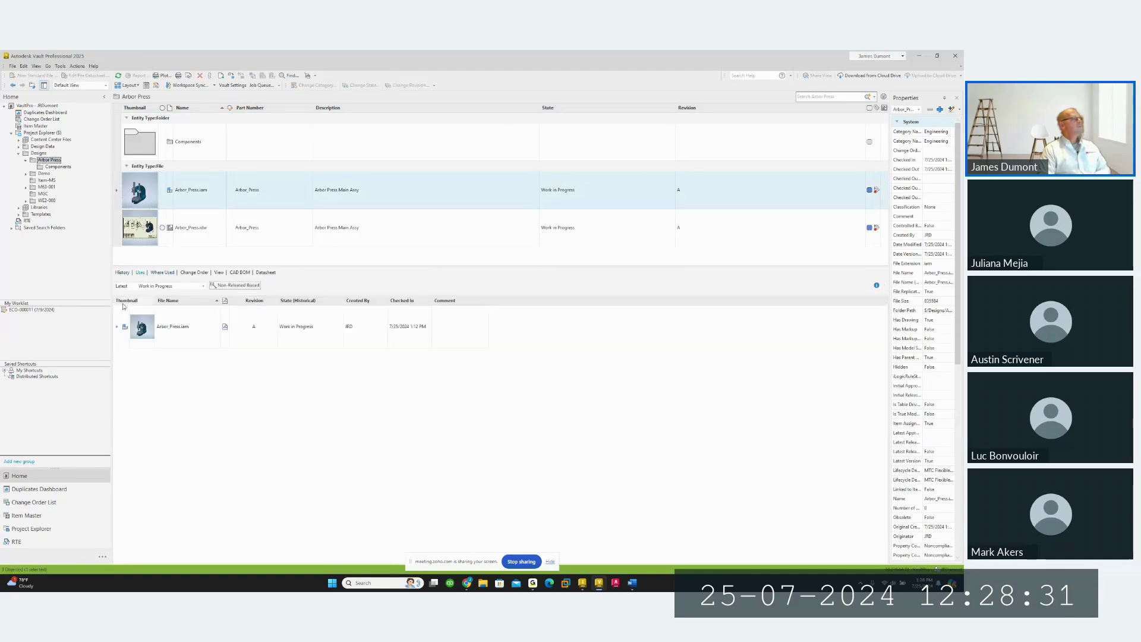
{"action": "left_click", "coordinate": [118, 328]}
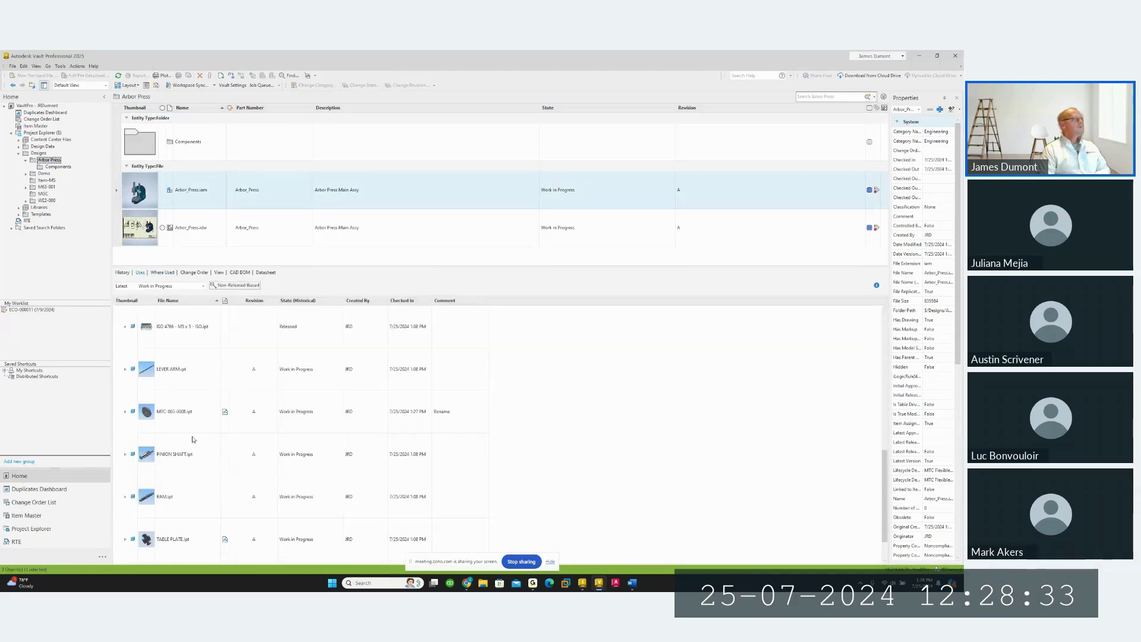
{"action": "scroll", "coordinate": [186, 416], "scroll_direction": "down", "scroll_amount": 5}
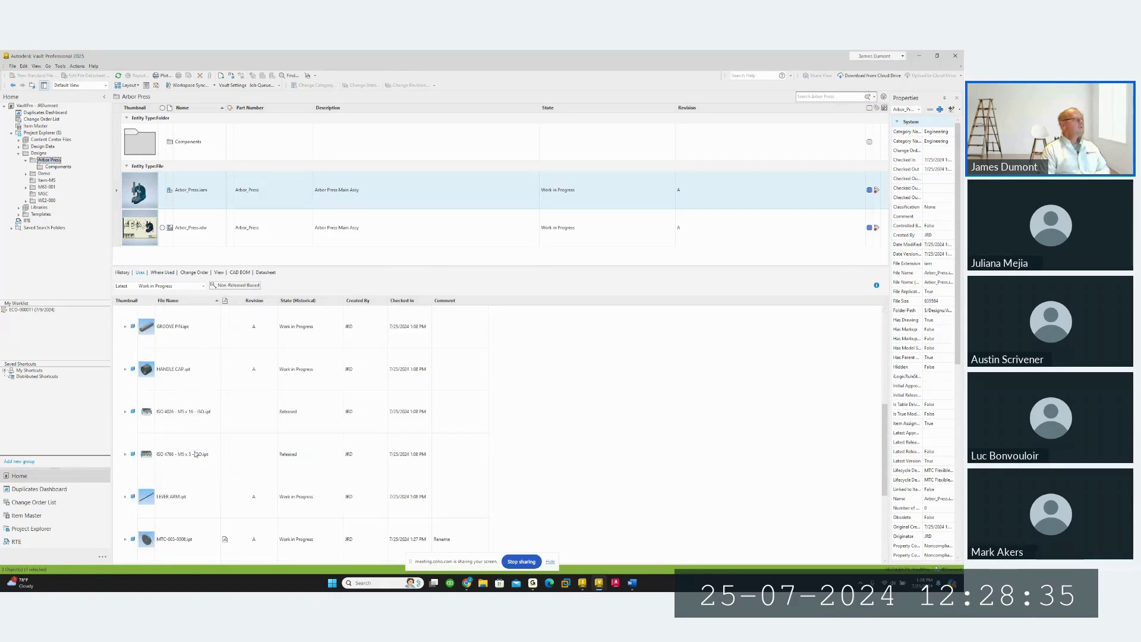
{"action": "scroll", "coordinate": [196, 454], "scroll_direction": "down", "scroll_amount": 3}
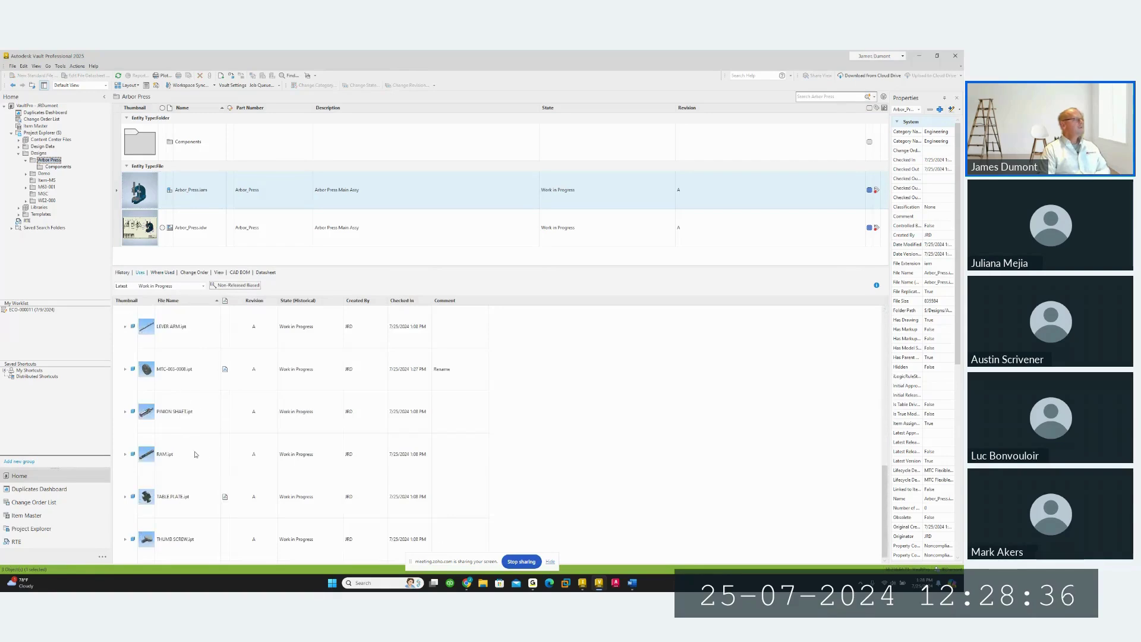
{"action": "left_click", "coordinate": [180, 375]}
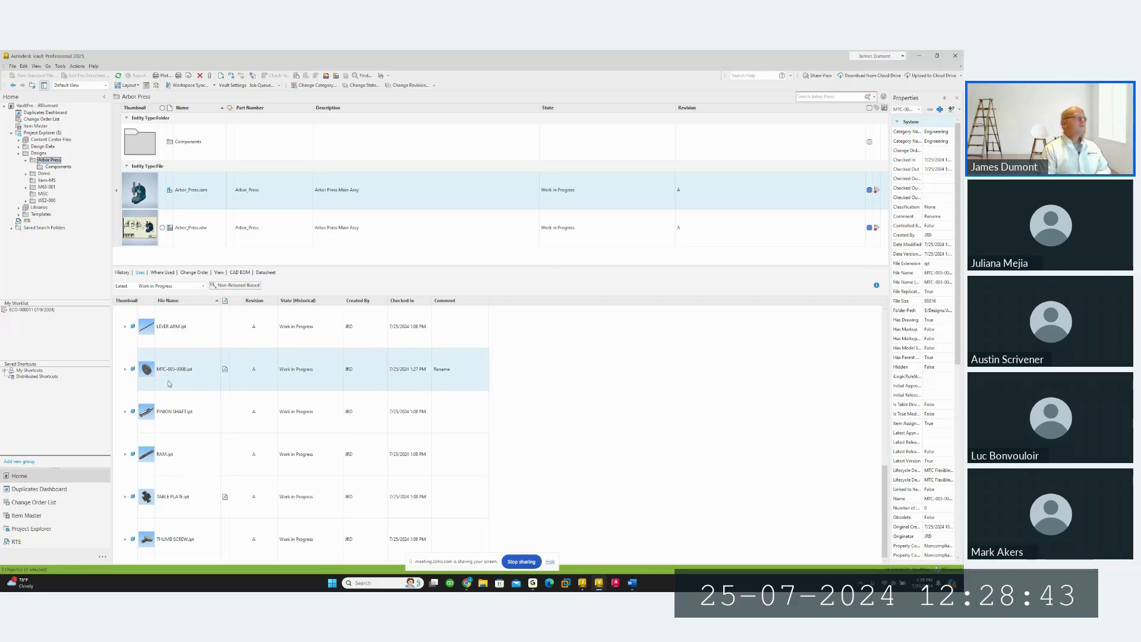
{"action": "right_click", "coordinate": [181, 377]}
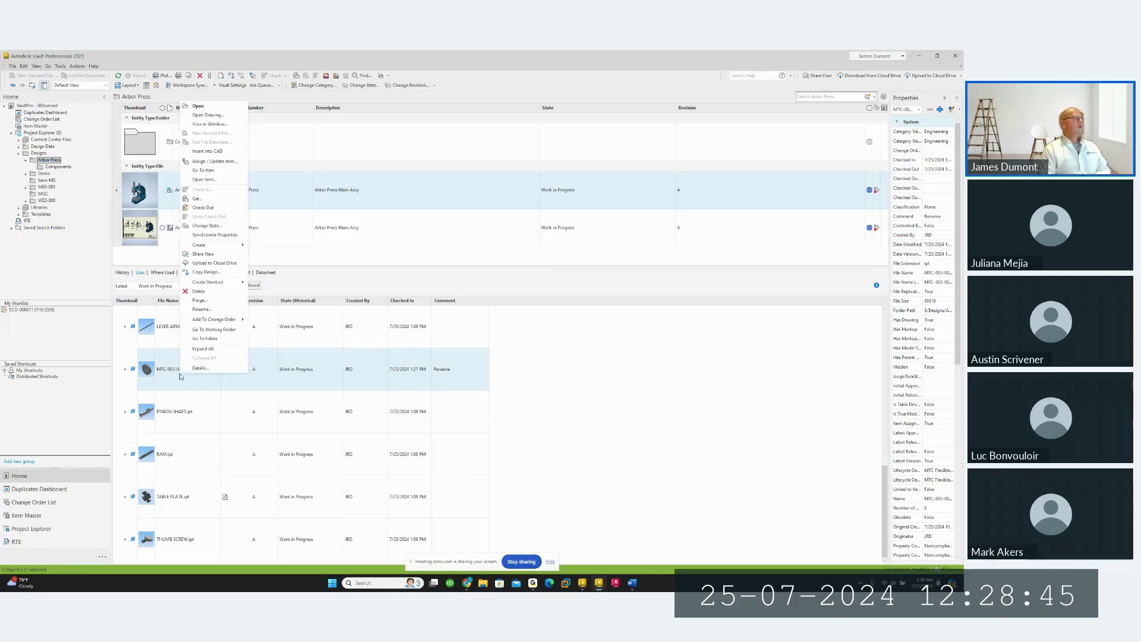
{"action": "left_click", "coordinate": [205, 339]}
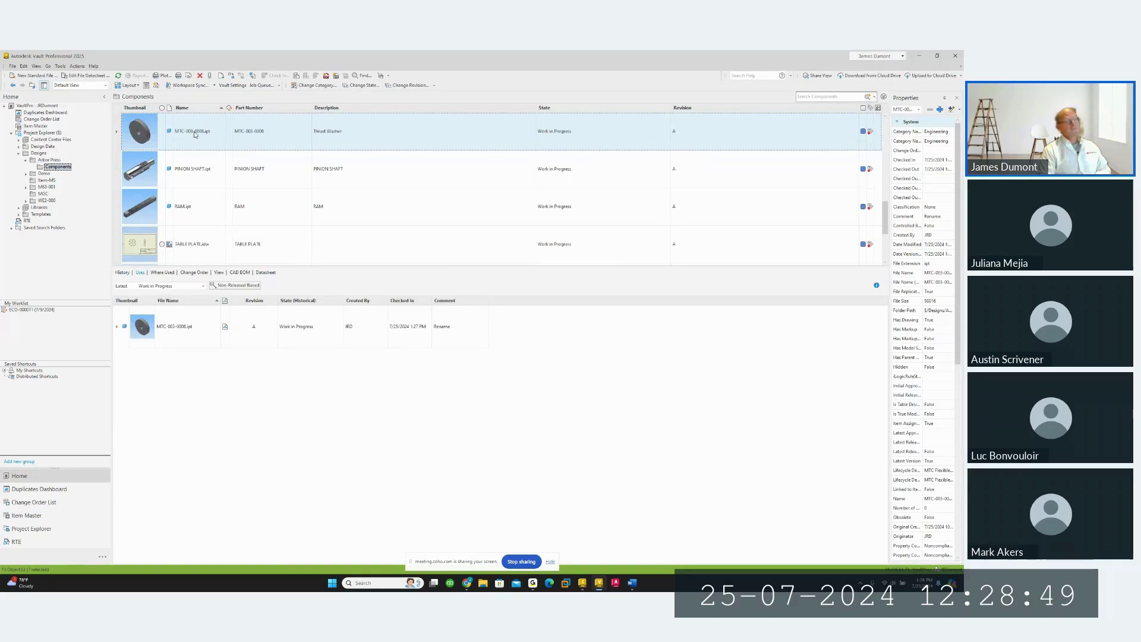
Open MTC-003-0008.ipt in Inventor without checking it out
{"action": "right_click", "coordinate": [196, 135]}
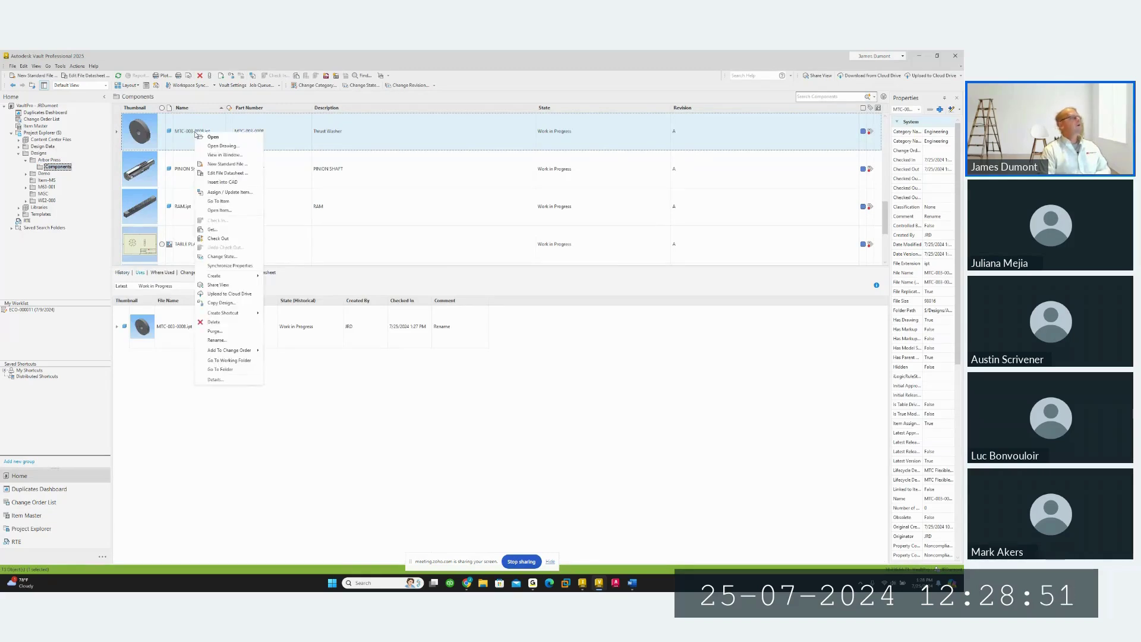
{"action": "left_click", "coordinate": [206, 137]}
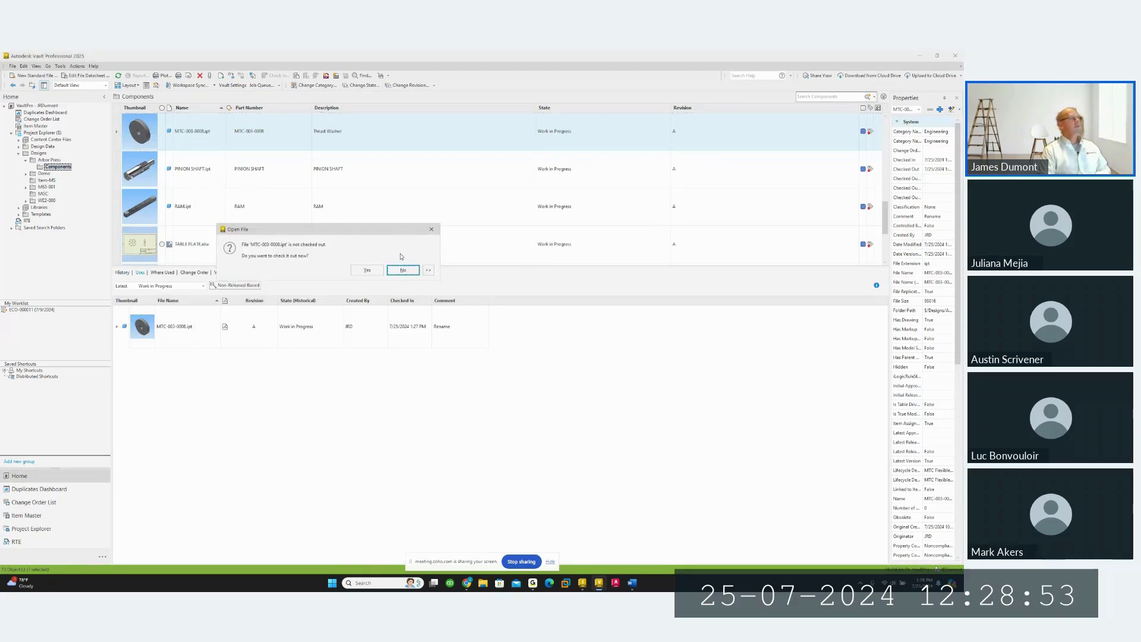
{"action": "left_click", "coordinate": [402, 271]}
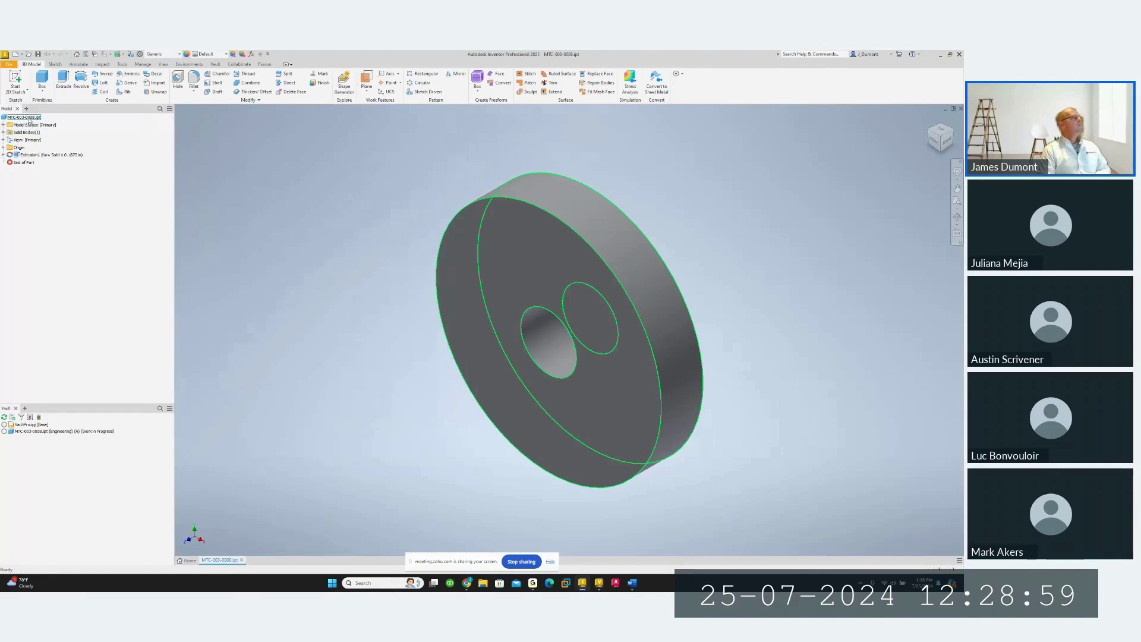
Open the associated drawing 003-0008.idw directly from the part MTC-003-0008.ipt in the model tree
{"action": "right_click", "coordinate": [29, 119]}
{"action": "left_click", "coordinate": [75, 174]}
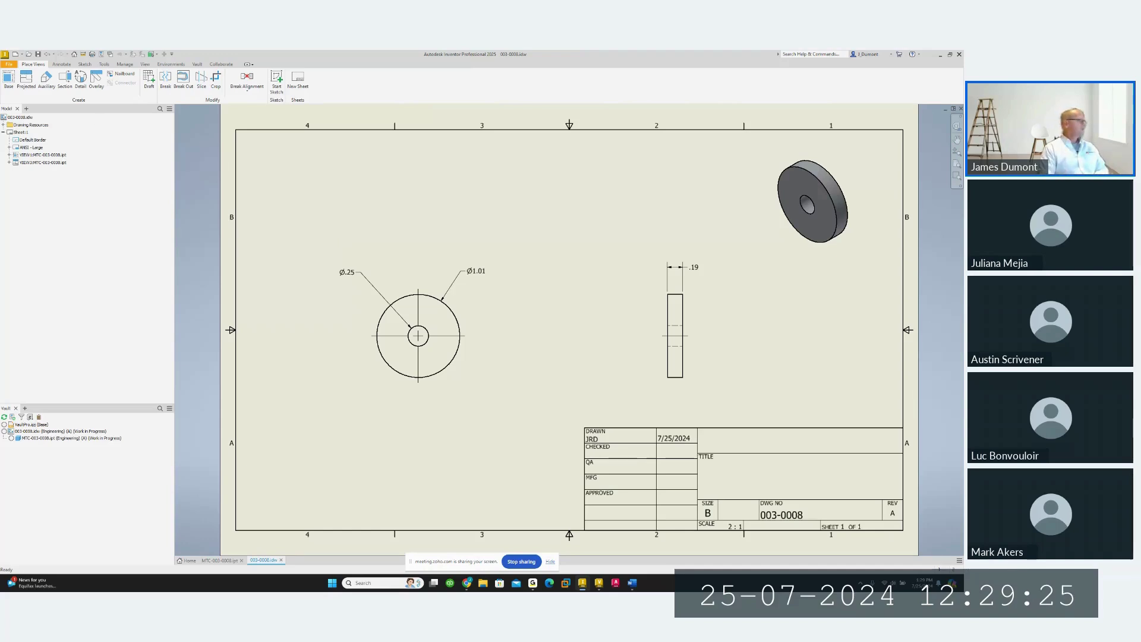
{"action": "left_click", "coordinate": [791, 214]}
{"action": "key", "text": "Escape"}
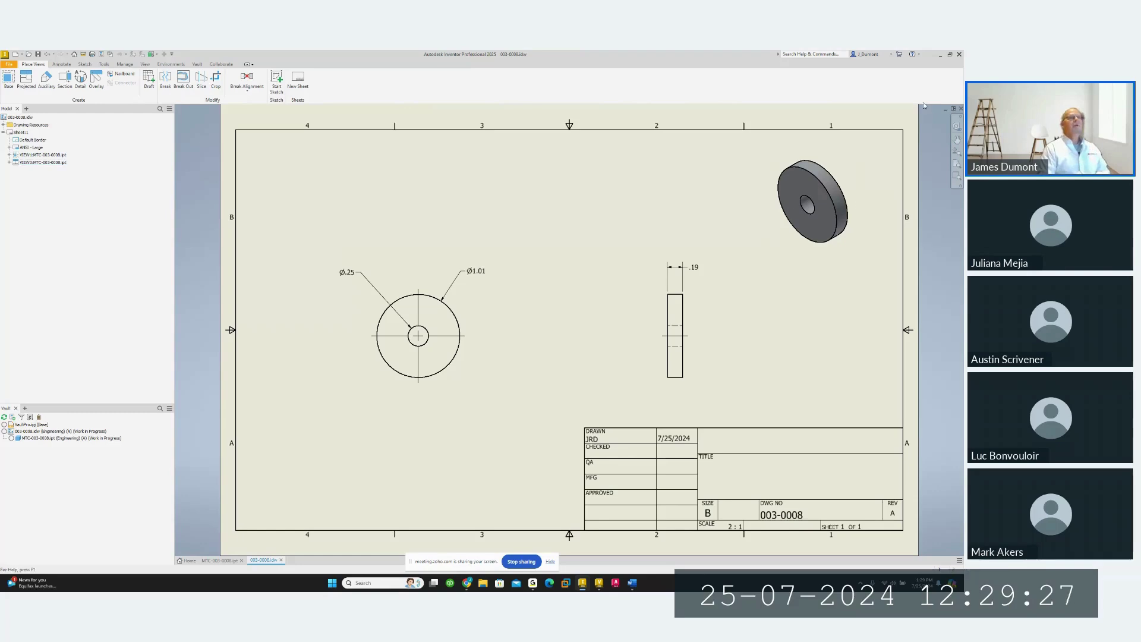
Close the 003-0008.idw drawing and the MTC-003-0008.ipt part, and switch back to Vault Professional
{"action": "left_click", "coordinate": [961, 110]}
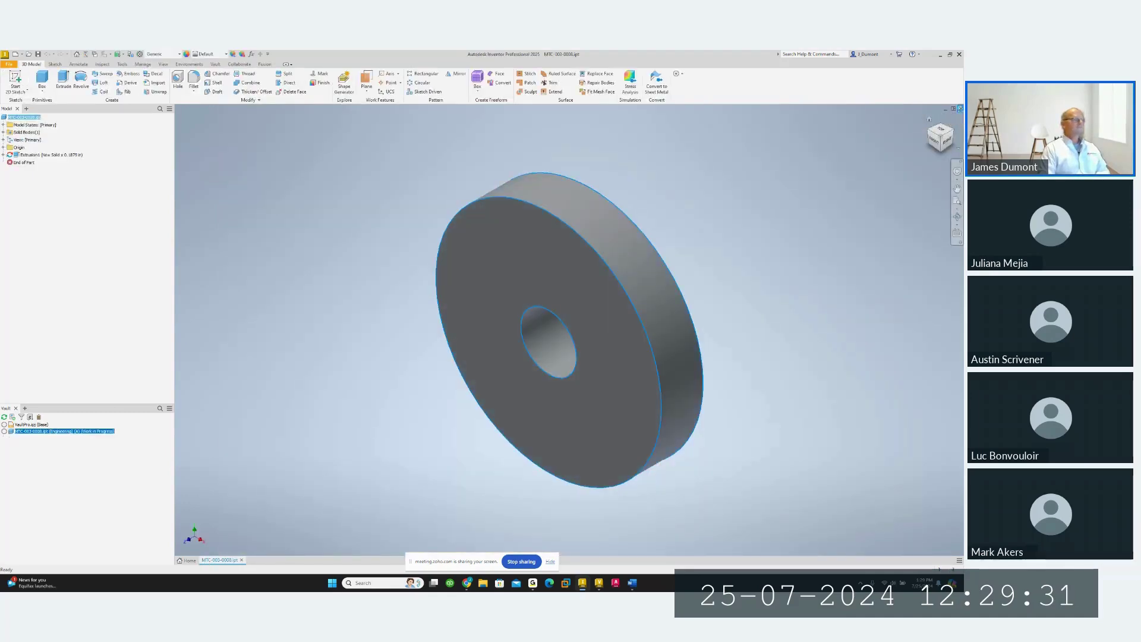
{"action": "left_click", "coordinate": [961, 109]}
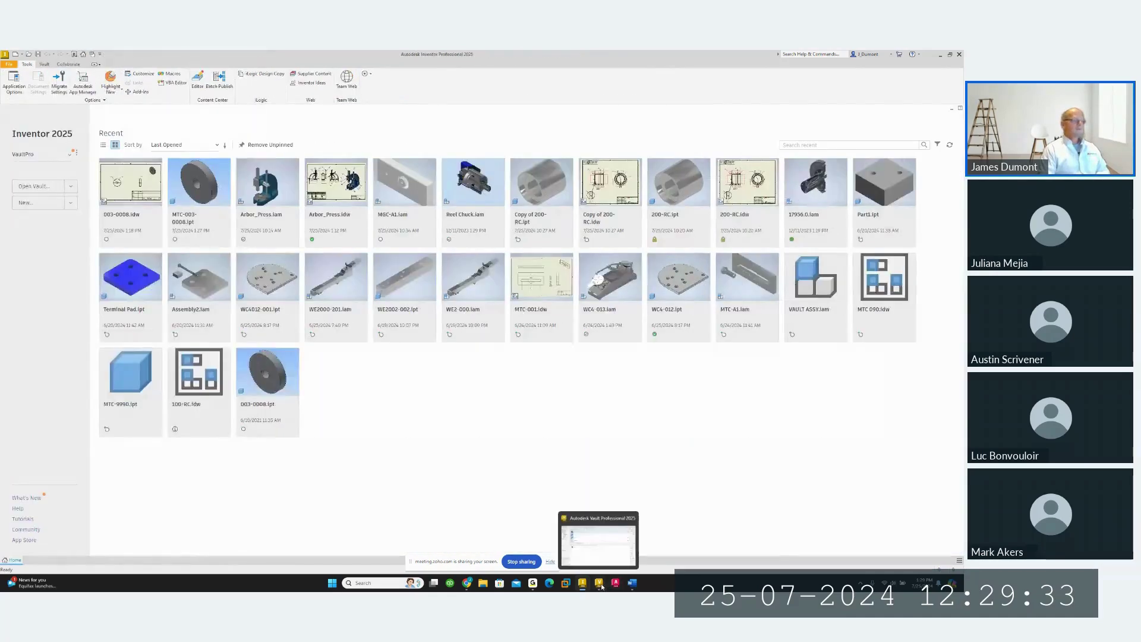
{"action": "left_click", "coordinate": [601, 585]}
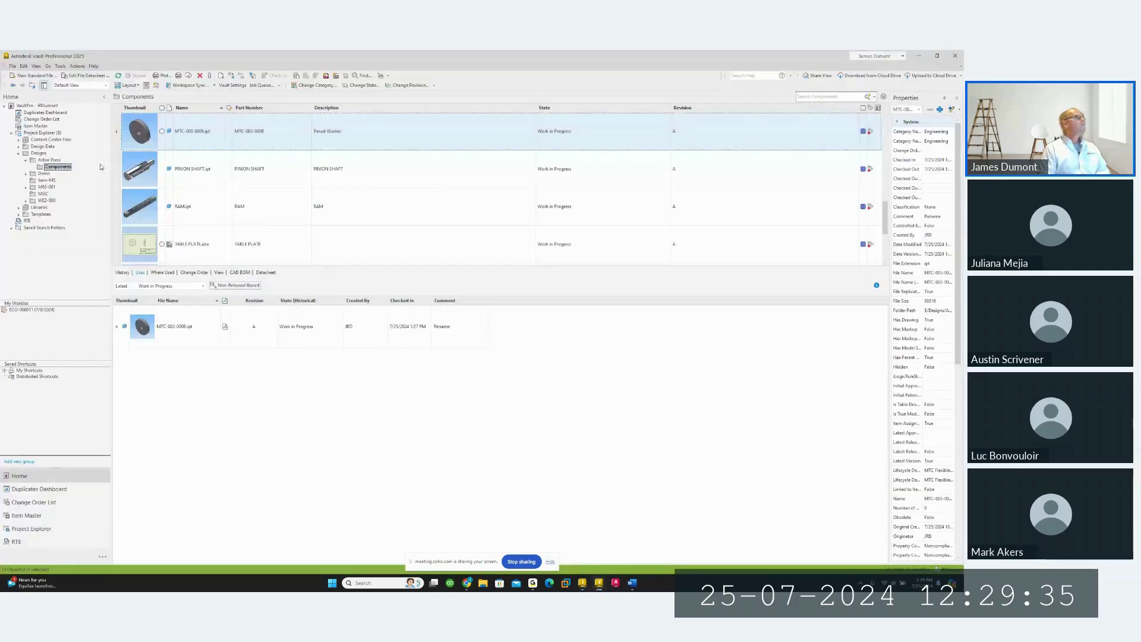
Preview 200-RC.idw from the Demo folder under Designs and examine its title block, section and detail views
{"action": "left_click", "coordinate": [41, 153]}
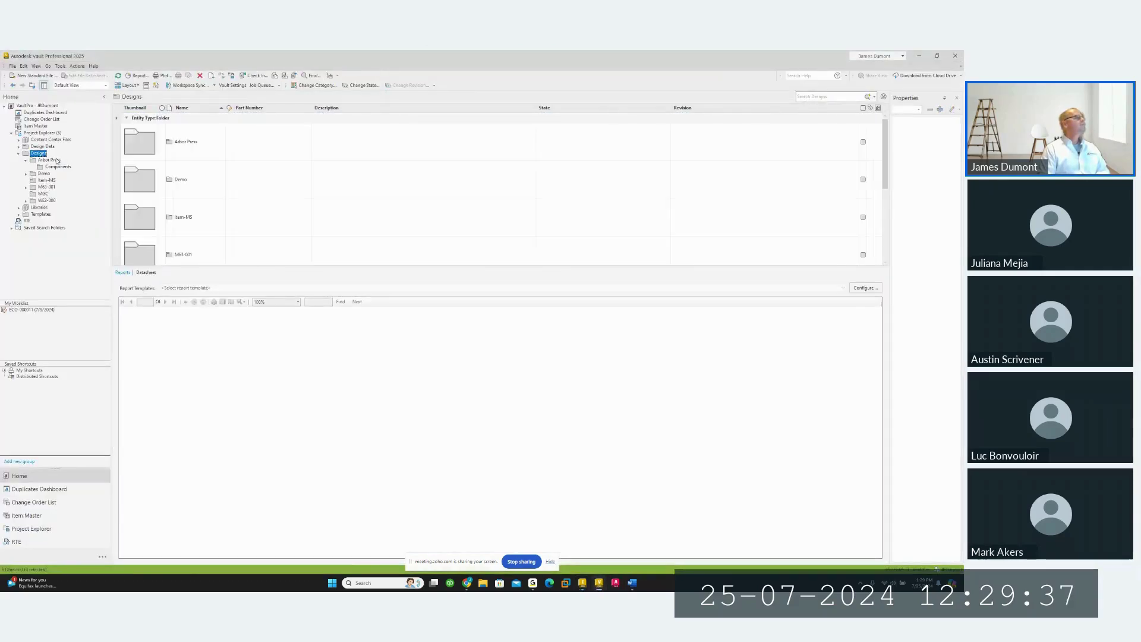
{"action": "left_click", "coordinate": [44, 174]}
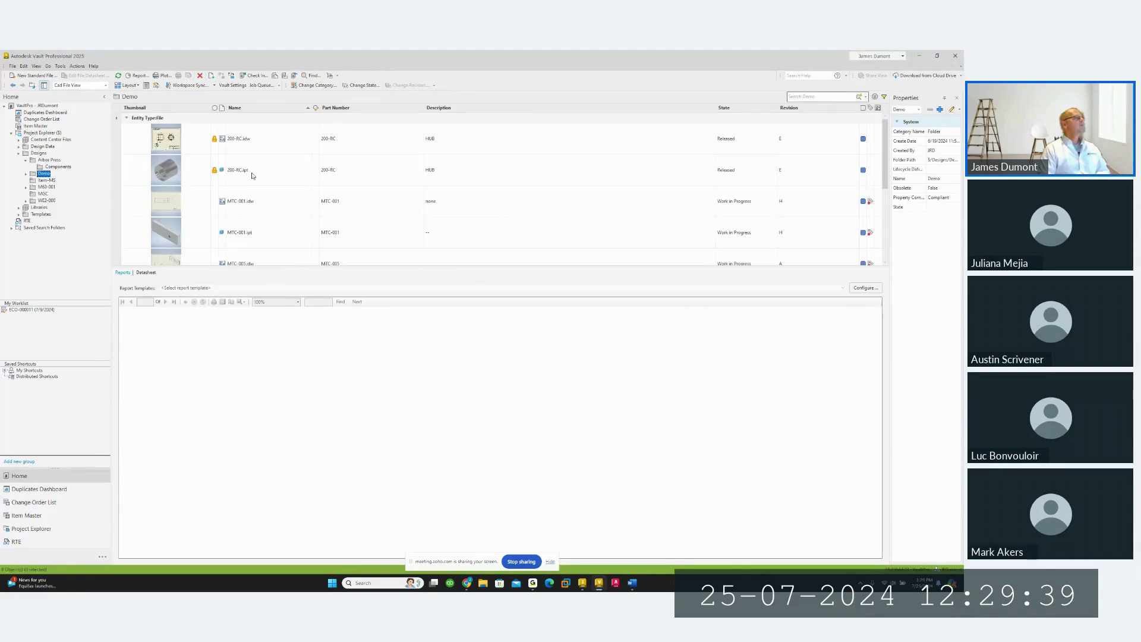
{"action": "left_click", "coordinate": [238, 138]}
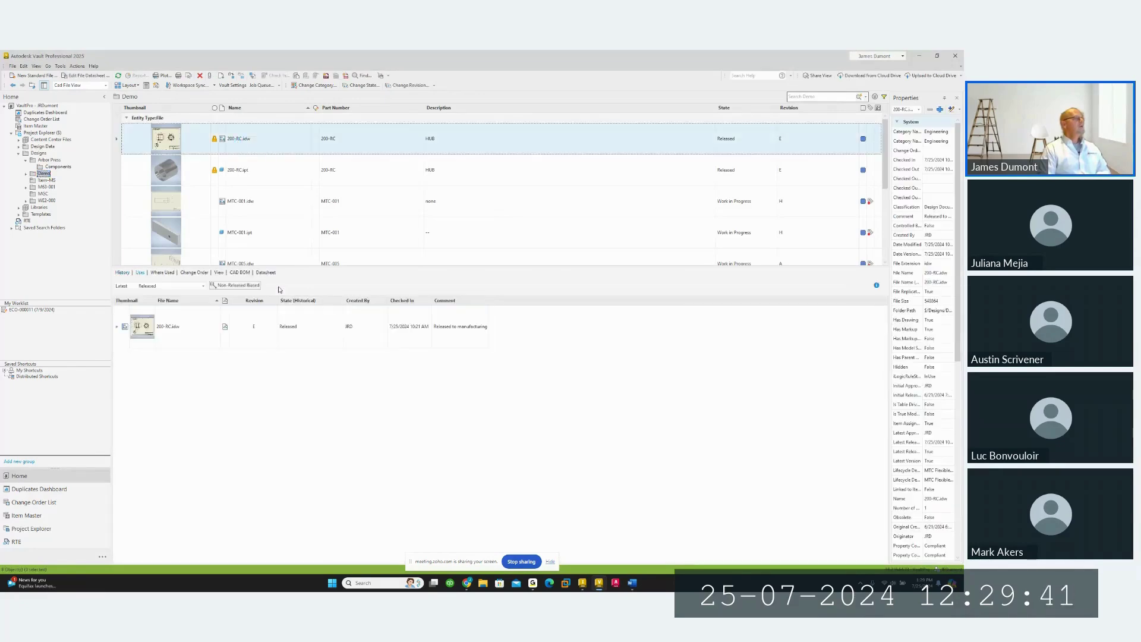
{"action": "left_click", "coordinate": [217, 272]}
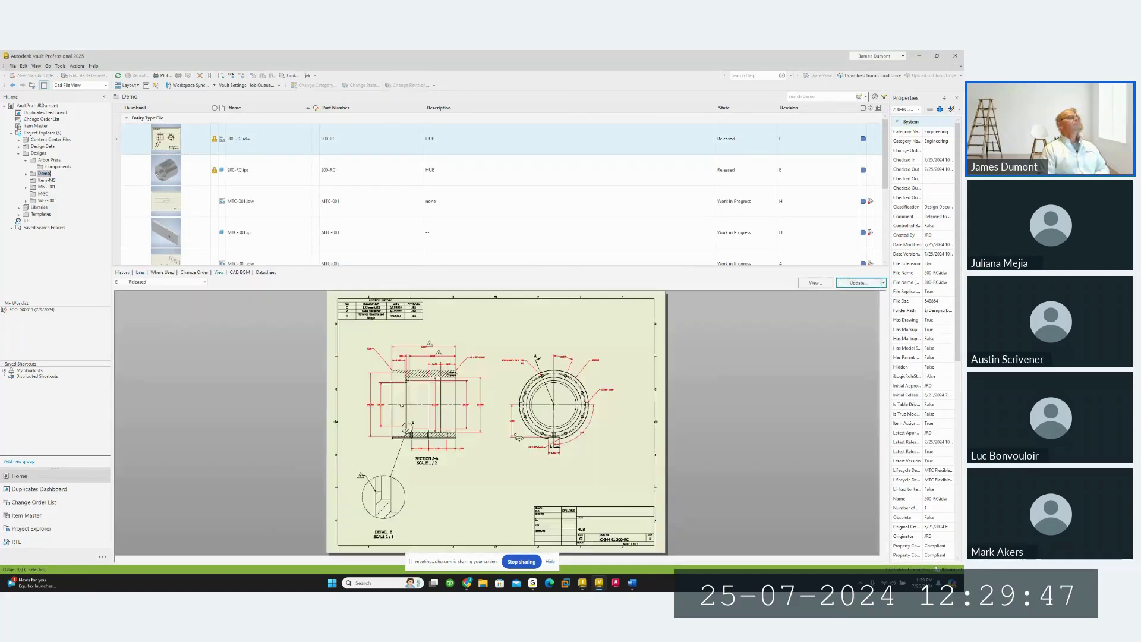
{"action": "left_click_drag", "start_coordinate": [518, 434], "coordinate": [534, 352]}
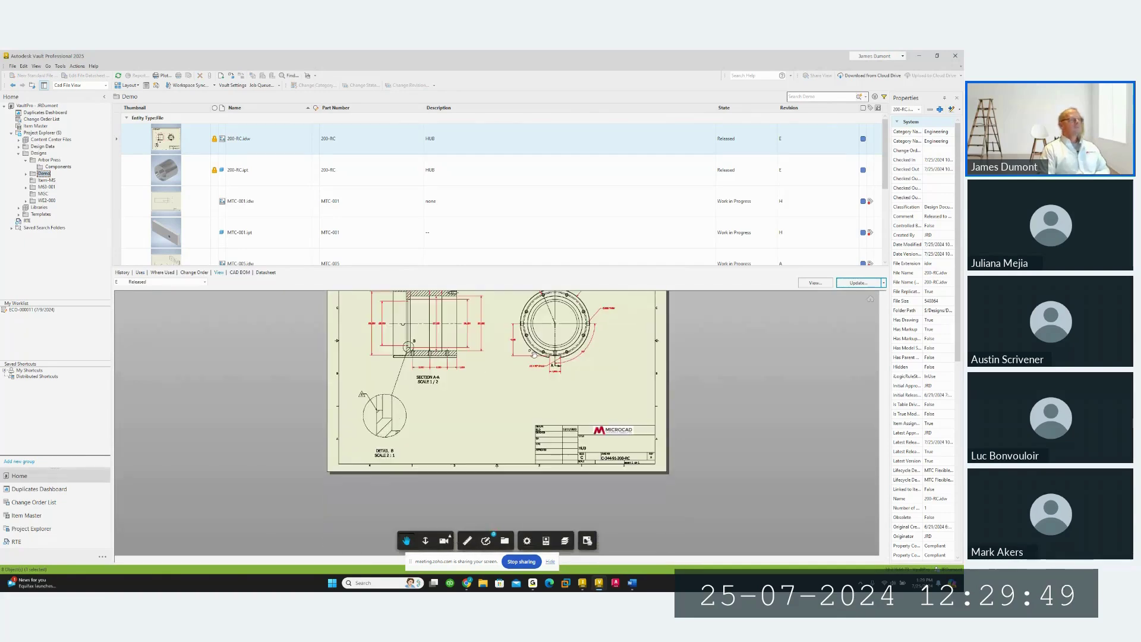
{"action": "scroll", "coordinate": [438, 390], "scroll_direction": "up", "scroll_amount": 6}
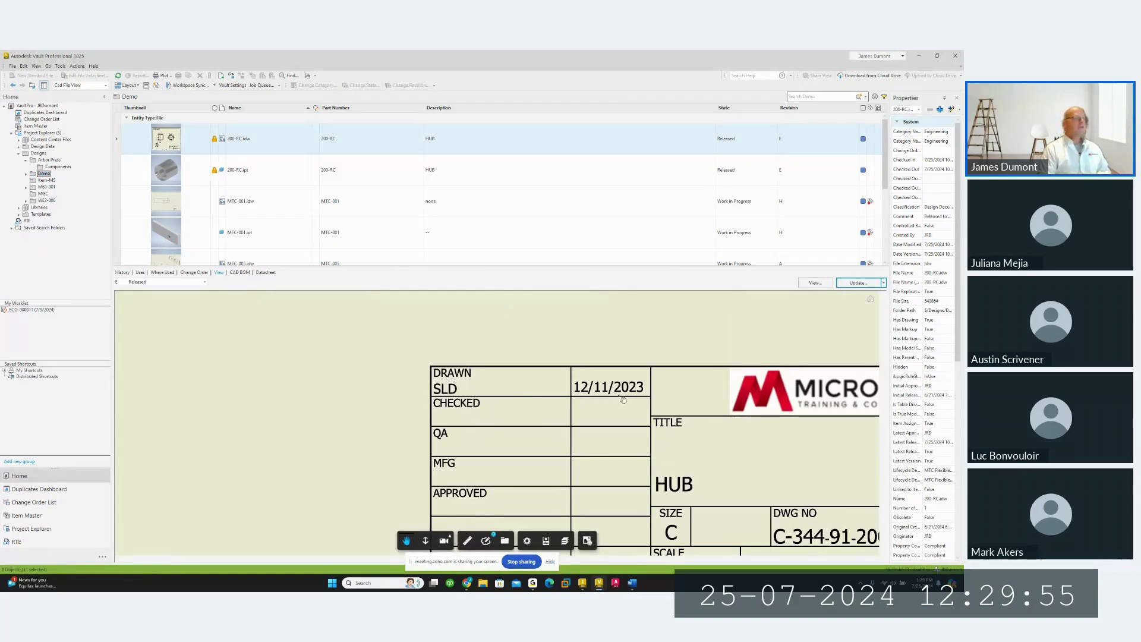
{"action": "scroll", "coordinate": [603, 415], "scroll_direction": "down", "scroll_amount": 3}
{"action": "scroll", "coordinate": [602, 414], "scroll_direction": "down", "scroll_amount": 3}
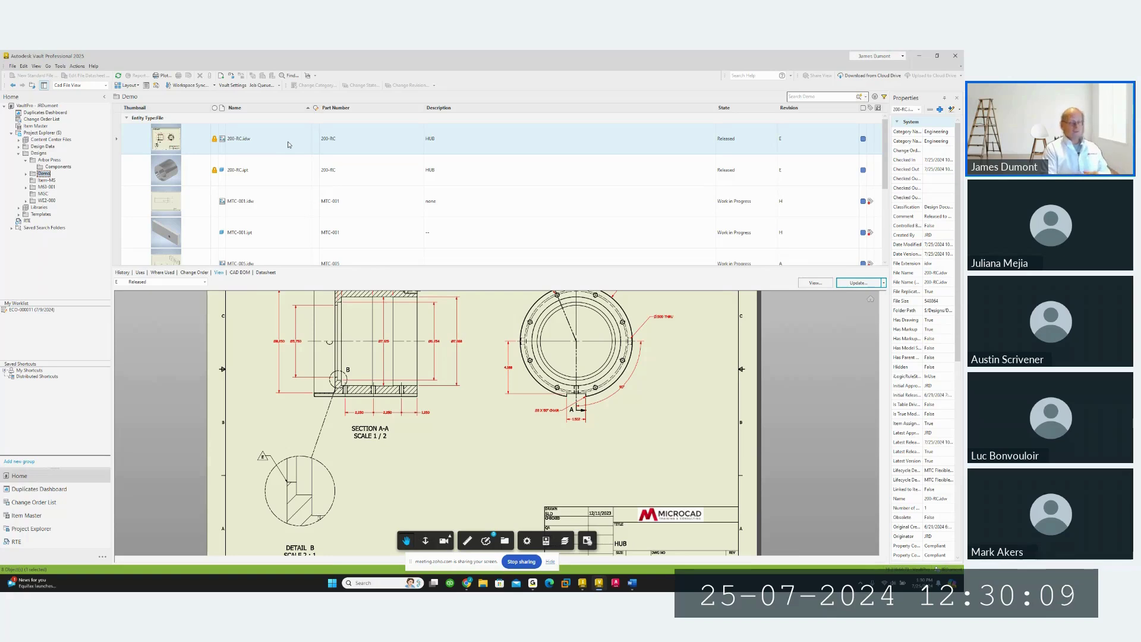
{"action": "left_click_drag", "start_coordinate": [326, 311], "coordinate": [326, 345]}
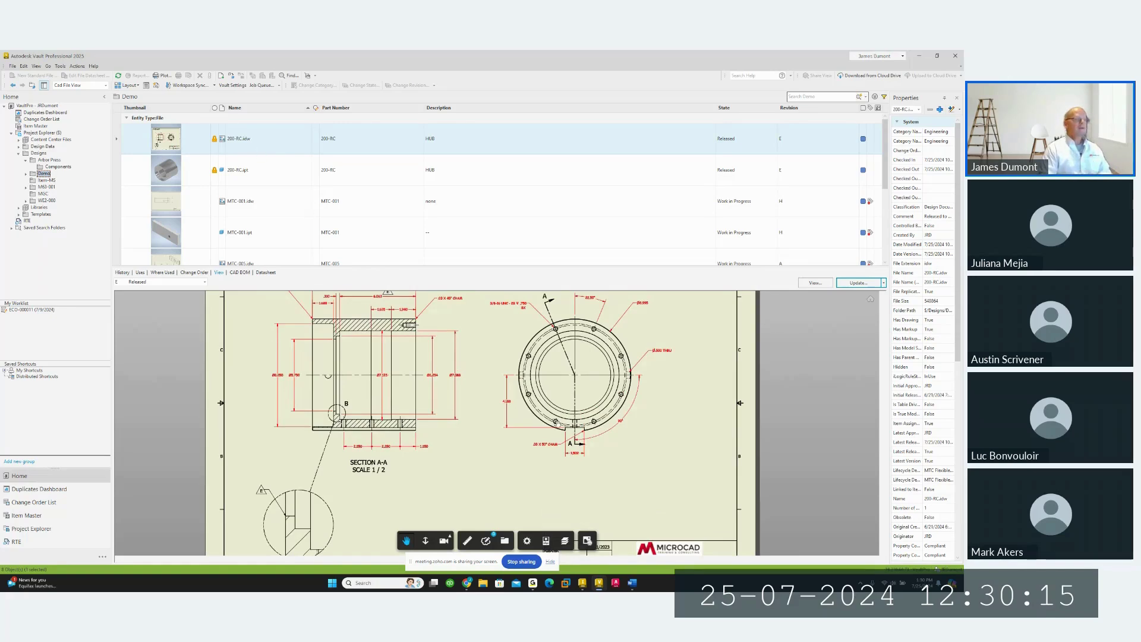
{"action": "left_click_drag", "start_coordinate": [535, 439], "coordinate": [535, 273]}
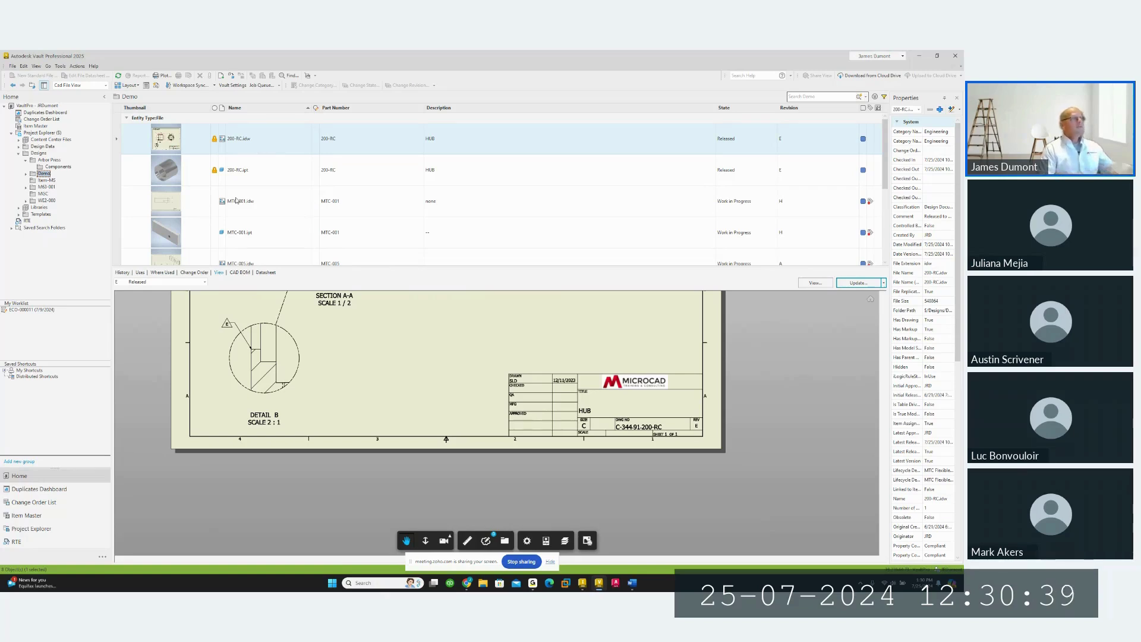
Start Copy Design for 200-RC.ipt and set it to copy into a new MTC folder under Designs
{"action": "left_click", "coordinate": [244, 173]}
{"action": "right_click", "coordinate": [250, 172]}
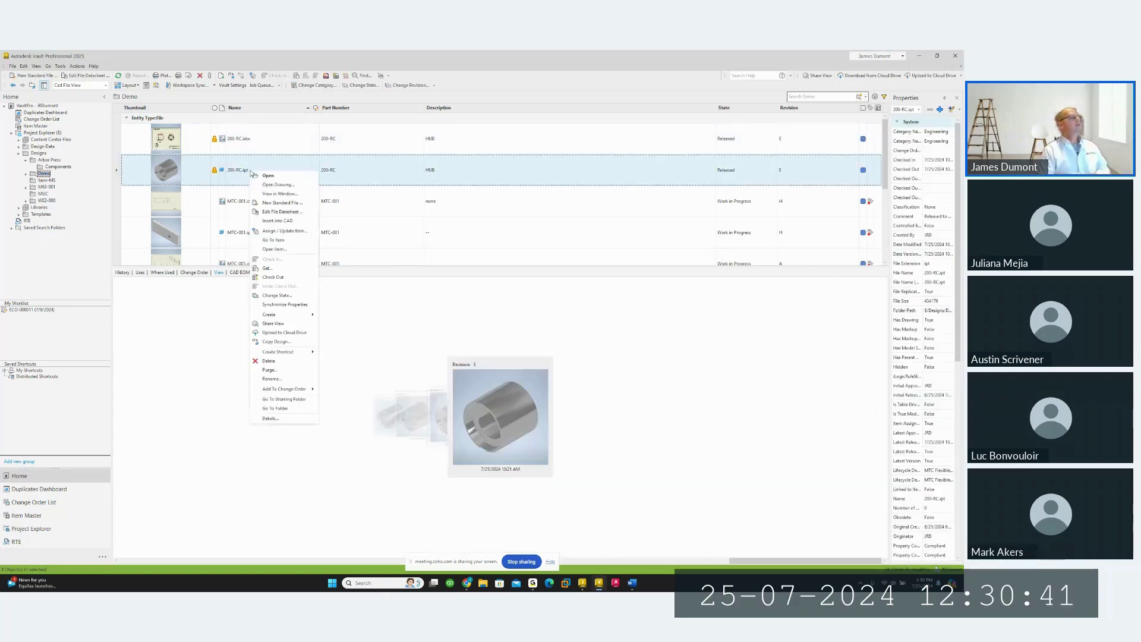
{"action": "left_click", "coordinate": [277, 342]}
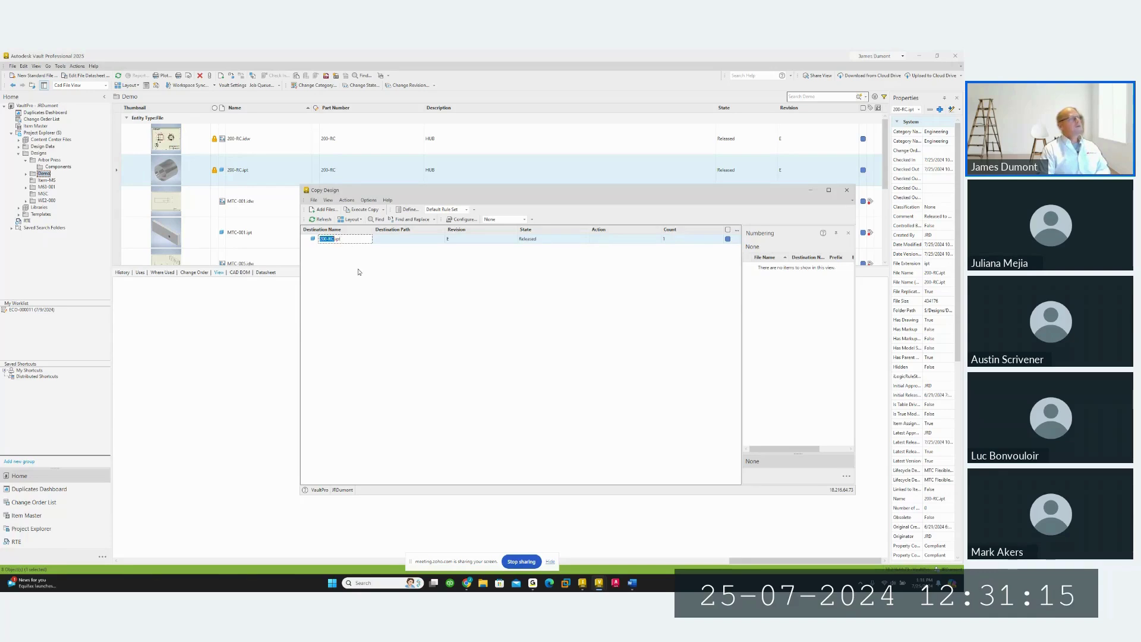
{"action": "right_click", "coordinate": [341, 242]}
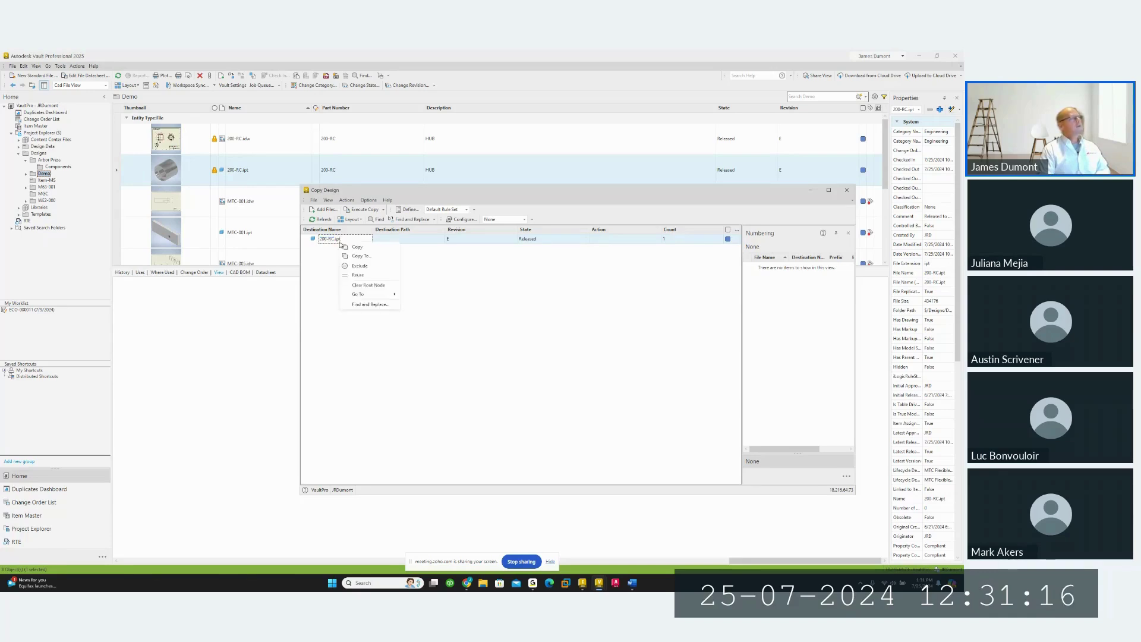
{"action": "left_click", "coordinate": [369, 256]}
{"action": "left_click", "coordinate": [534, 318]}
{"action": "left_click", "coordinate": [537, 434]}
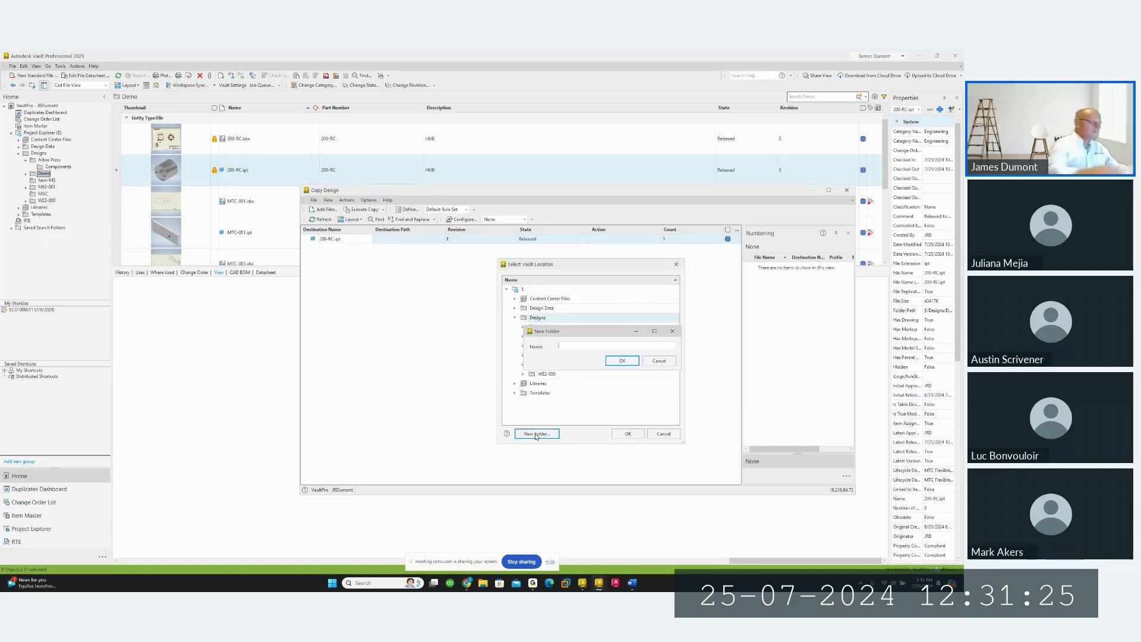
{"action": "type", "text": "MTC"}
{"action": "key", "text": "Return"}
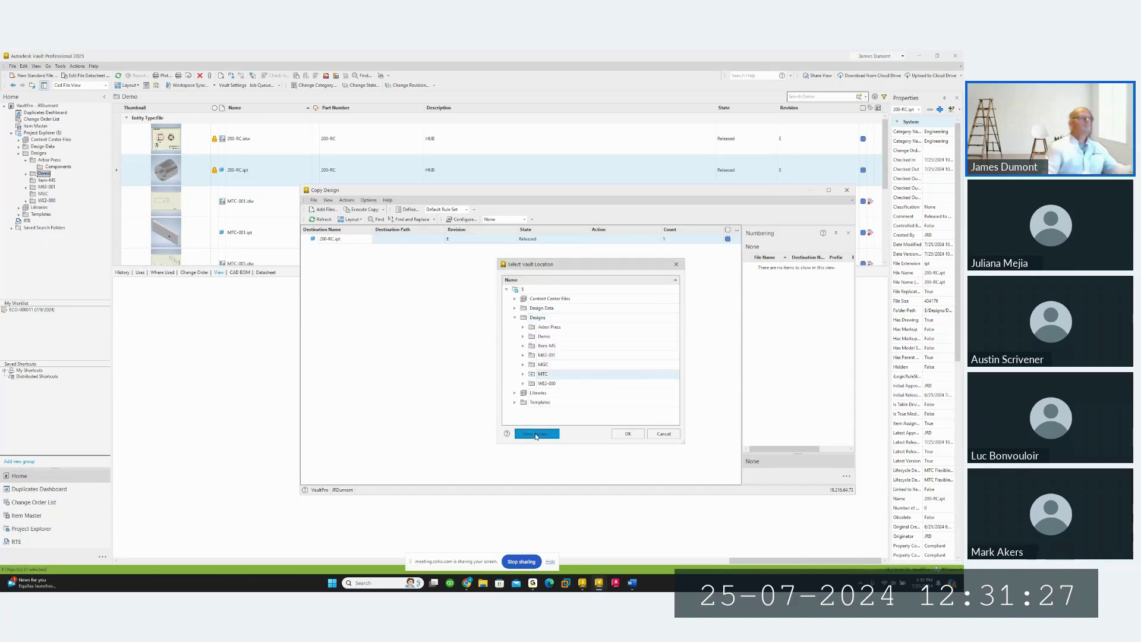
{"action": "left_click", "coordinate": [634, 436]}
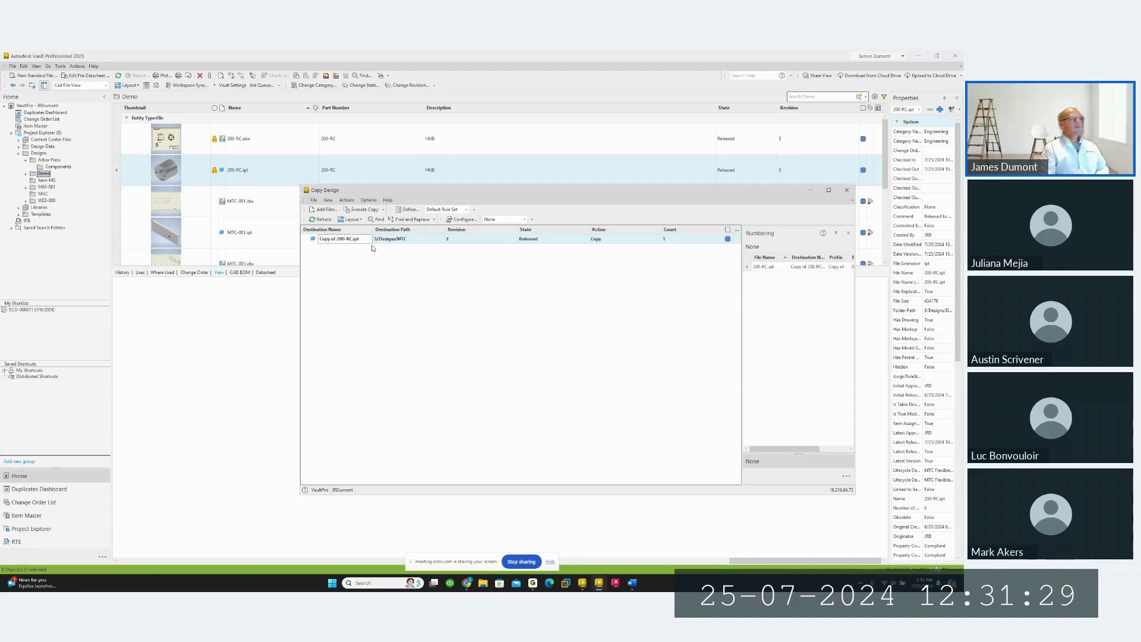
Set the copy's destination name to MTC-001-200-RC.ipt by replacing the "Copy of" prefix
{"action": "right_click", "coordinate": [335, 241]}
{"action": "left_click", "coordinate": [337, 239]}
{"action": "left_click", "coordinate": [338, 239]}
{"action": "left_click_drag", "start_coordinate": [337, 239], "coordinate": [313, 243]}
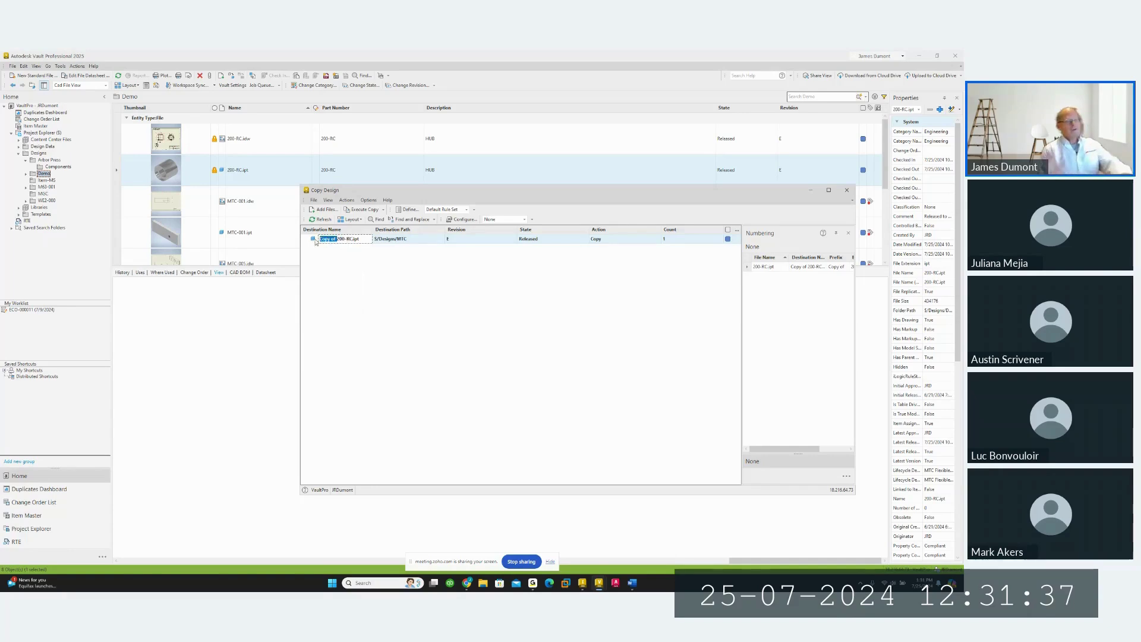
{"action": "key", "text": "BackSpace"}
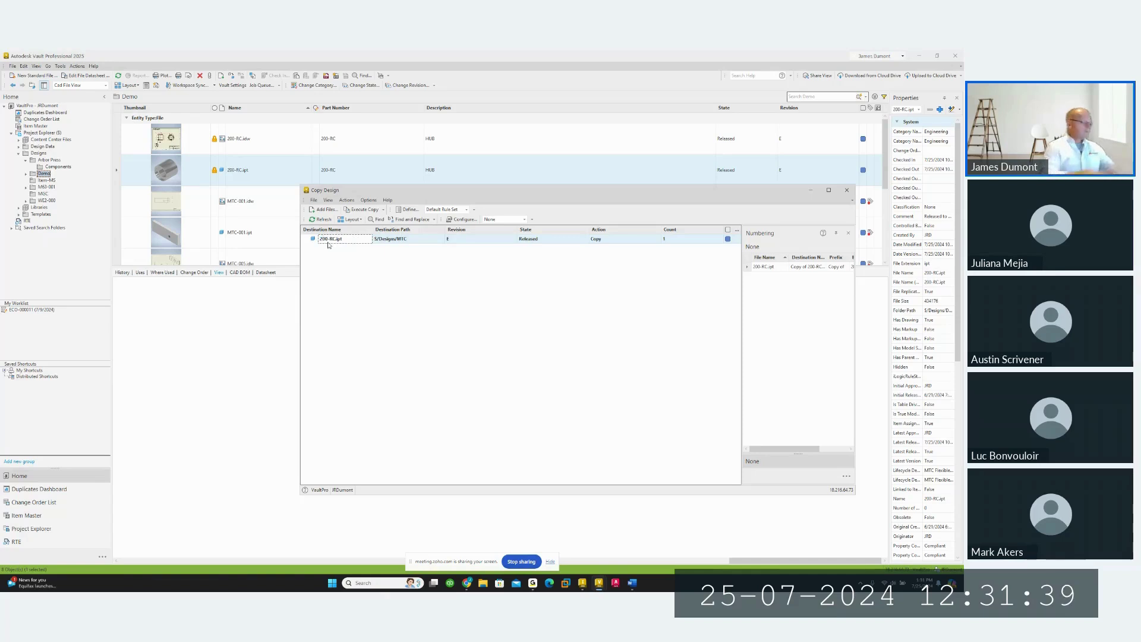
{"action": "type", "text": "MTC-001-"}
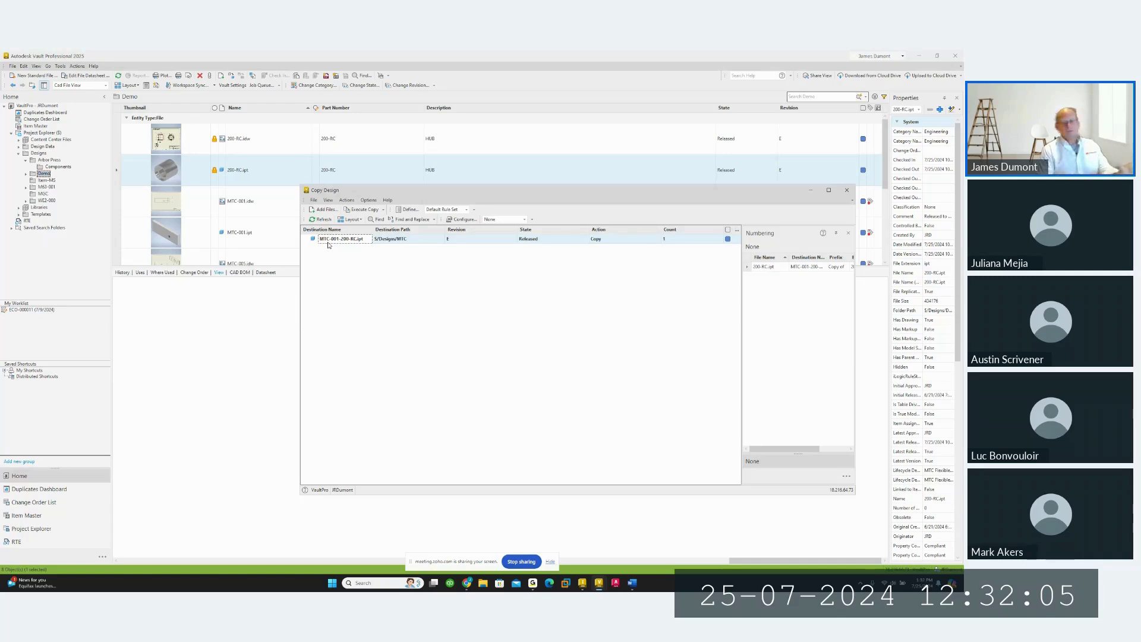
Examine how the MTC Change user and Date rule set handles Part Number, Category Name, Author and Date File Created
{"action": "left_click", "coordinate": [438, 211]}
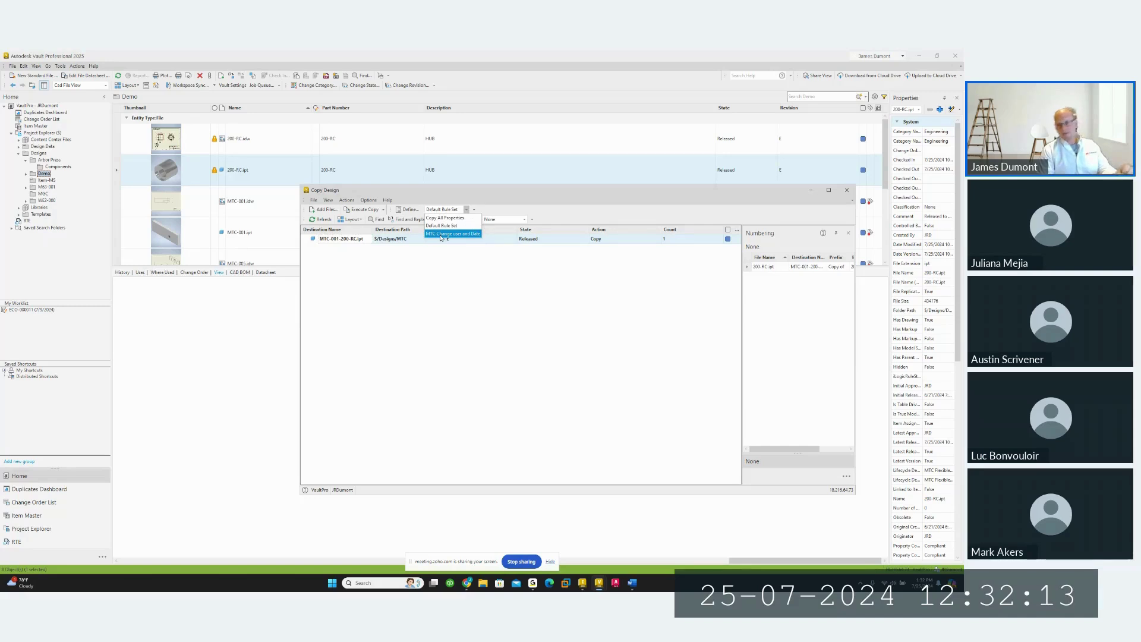
{"action": "left_click", "coordinate": [442, 281]}
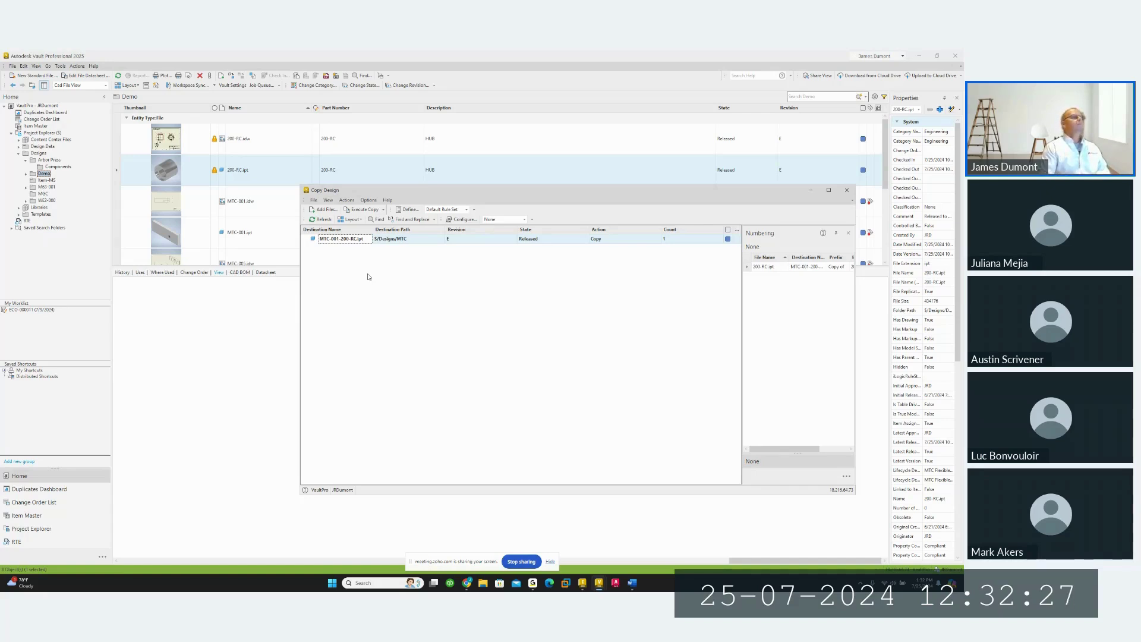
{"action": "left_click", "coordinate": [408, 210]}
{"action": "left_click", "coordinate": [449, 313]}
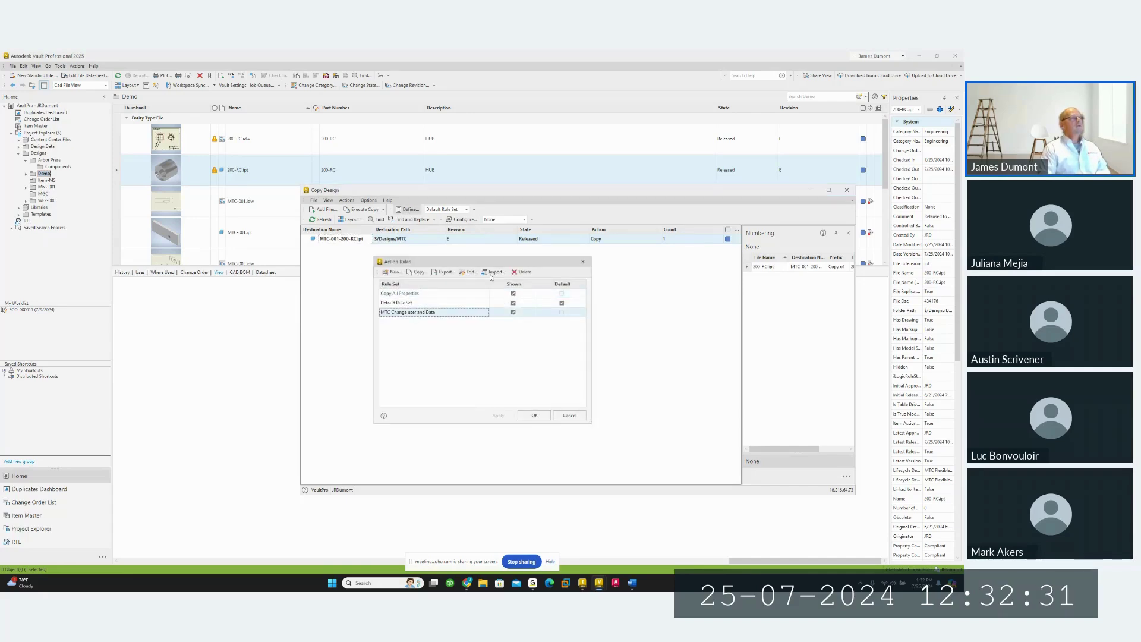
{"action": "left_click", "coordinate": [469, 273]}
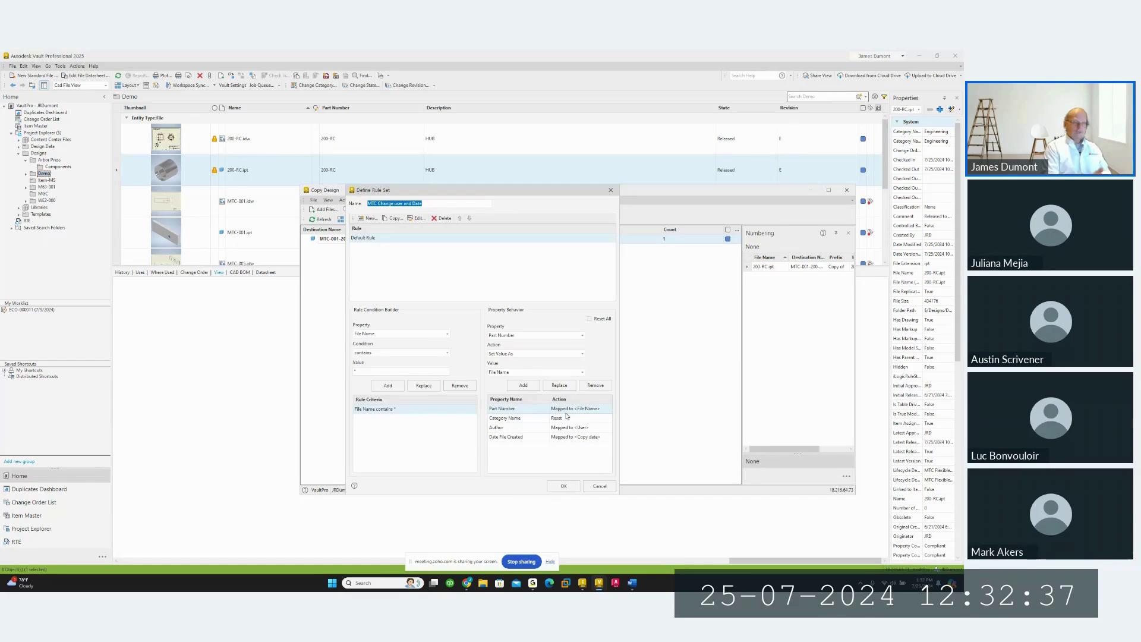
{"action": "left_click", "coordinate": [541, 419]}
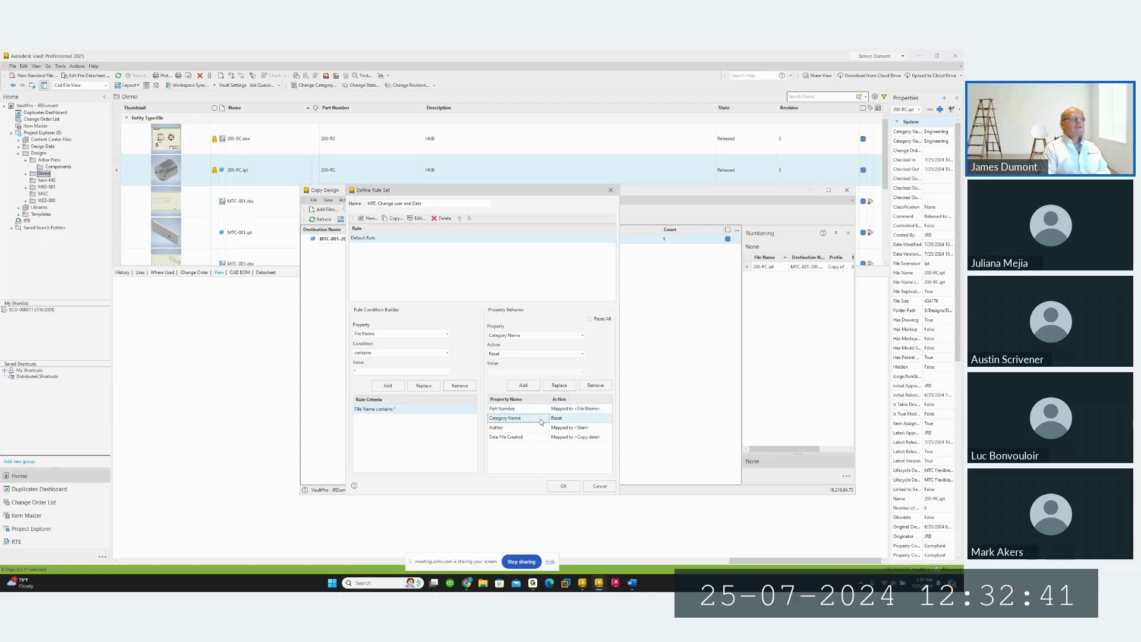
{"action": "left_click", "coordinate": [551, 429]}
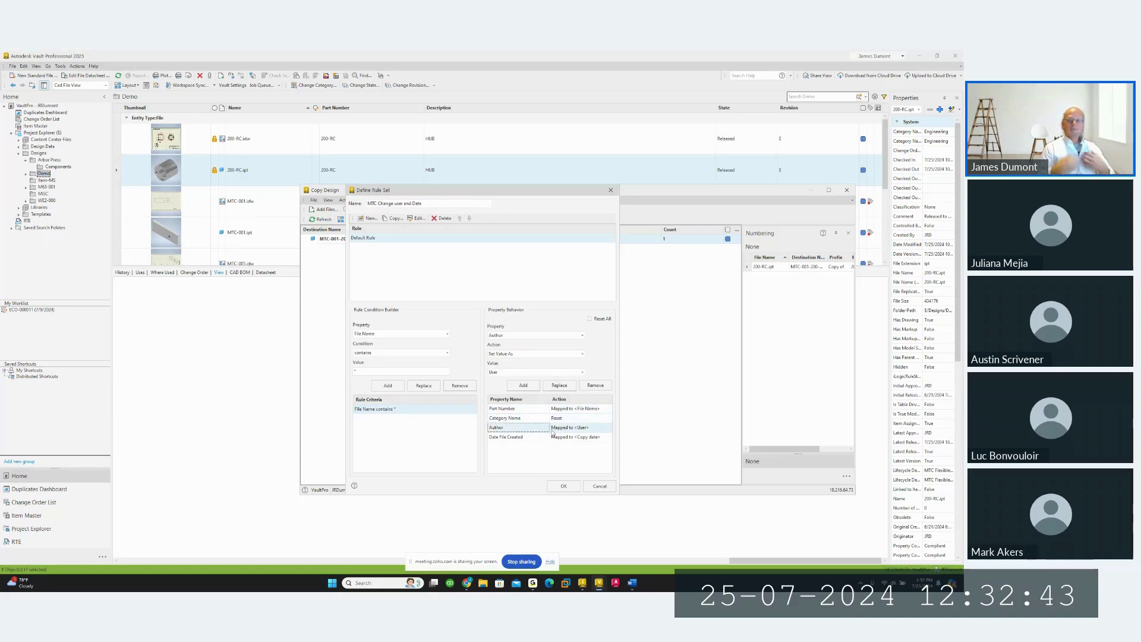
{"action": "left_click", "coordinate": [541, 440]}
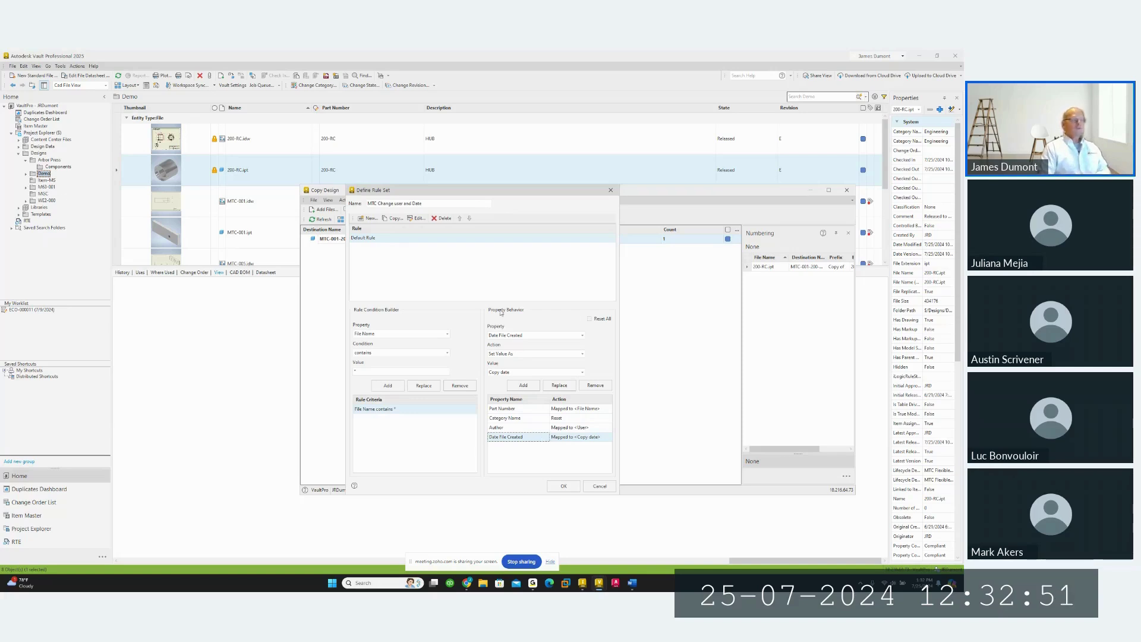
{"action": "left_click", "coordinate": [600, 485]}
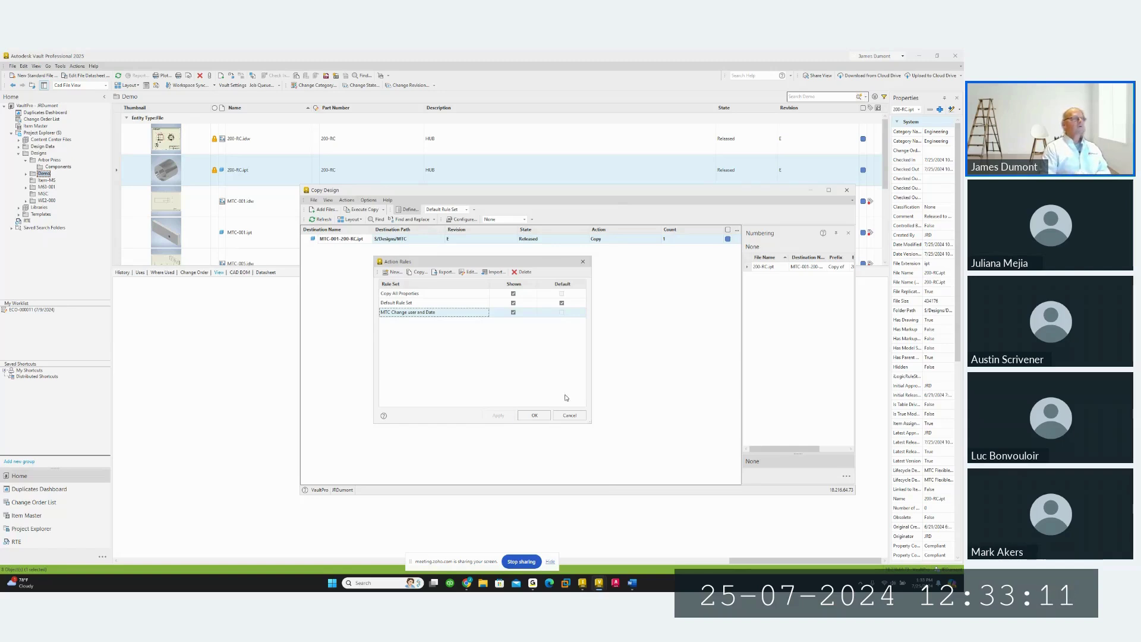
{"action": "left_click", "coordinate": [569, 415]}
Apply the MTC Change user and Date rule set, execute the copy and close Copy Design
{"action": "left_click", "coordinate": [468, 210]}
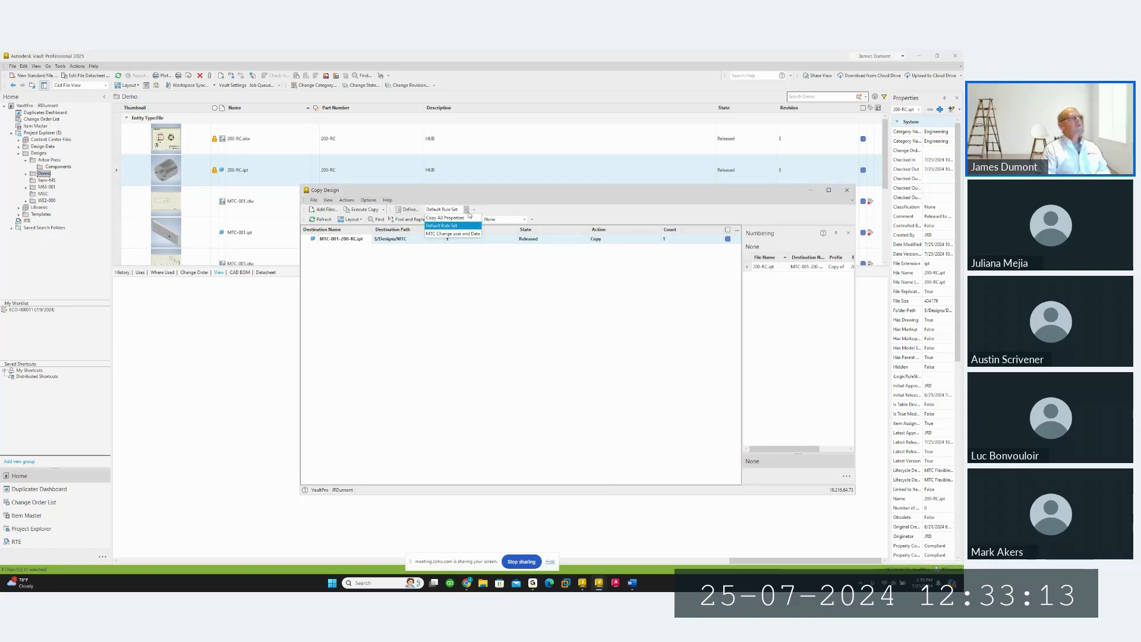
{"action": "left_click", "coordinate": [463, 234]}
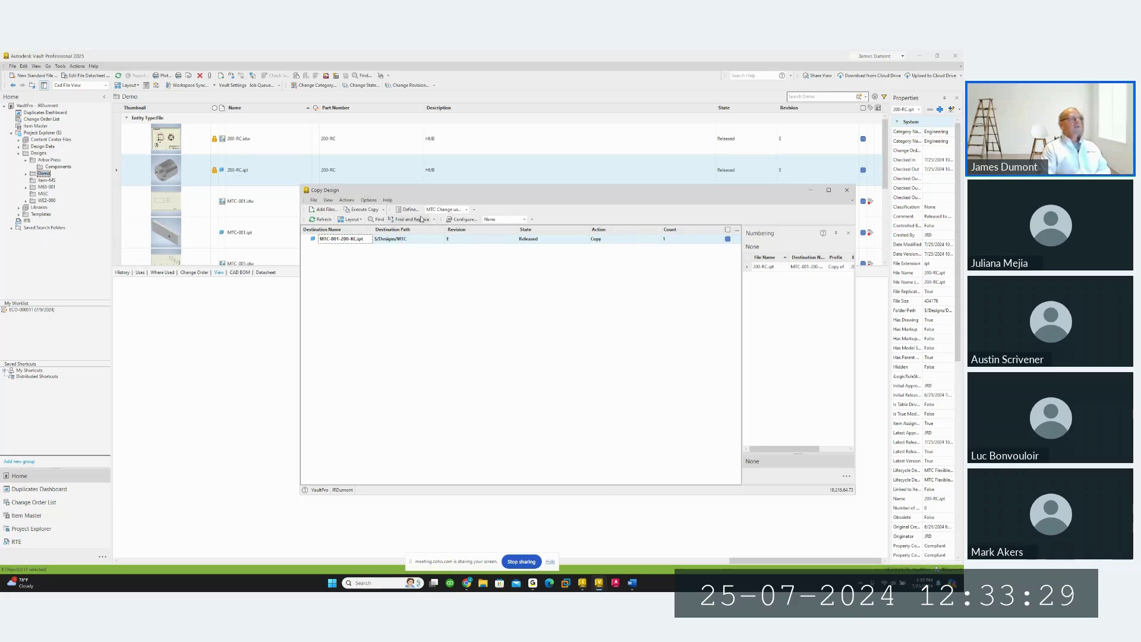
{"action": "left_click", "coordinate": [363, 210]}
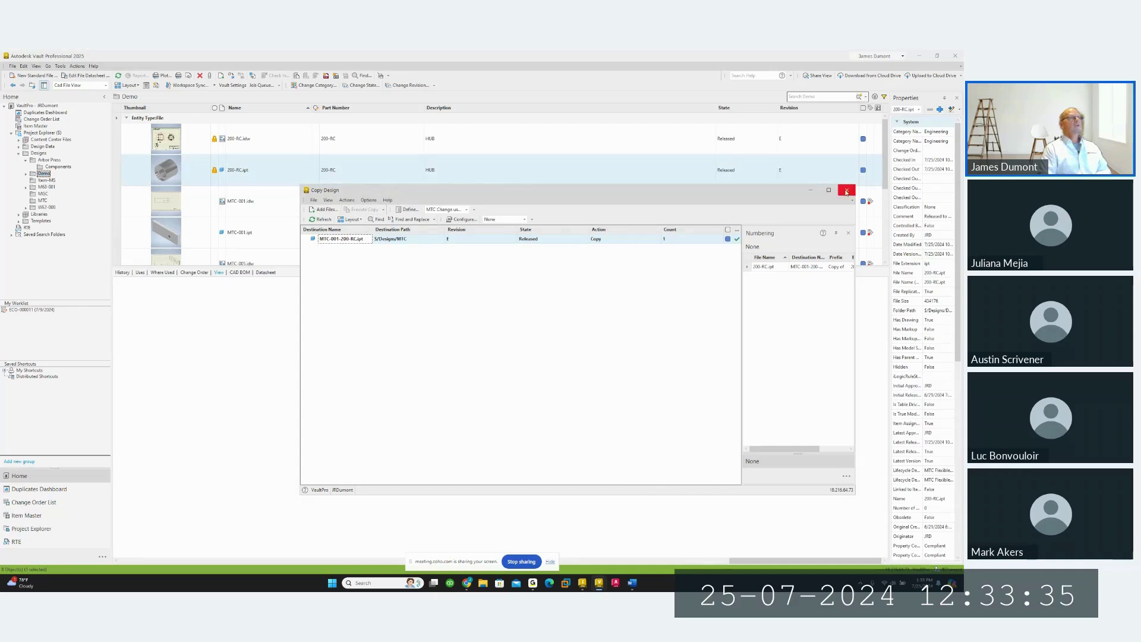
{"action": "mouse_move", "coordinate": [739, 242]}
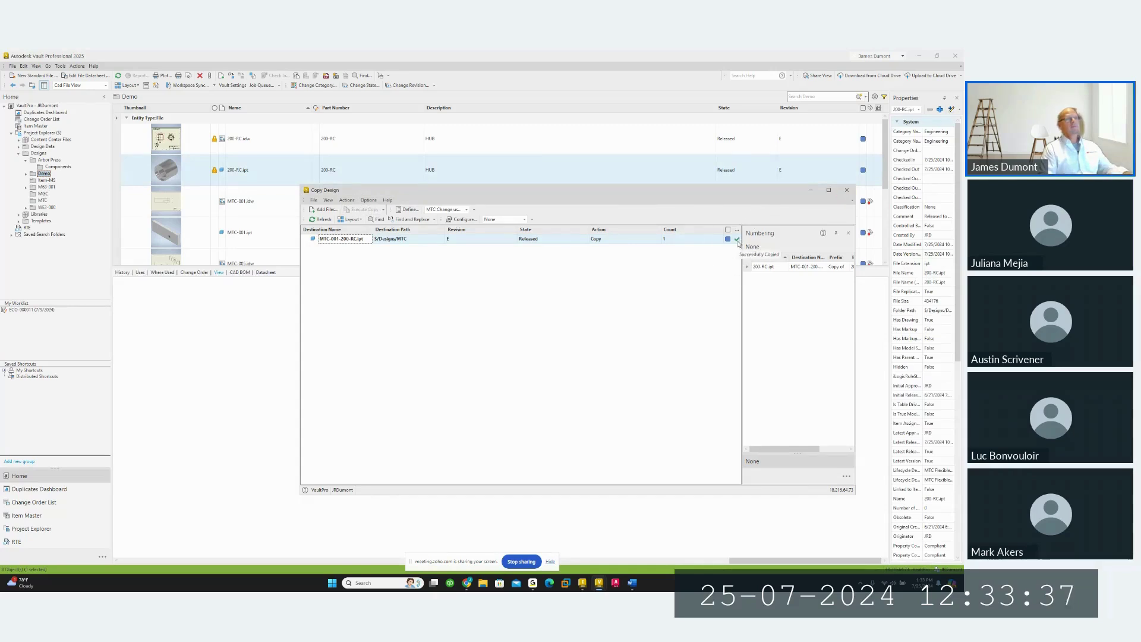
{"action": "left_click", "coordinate": [847, 192]}
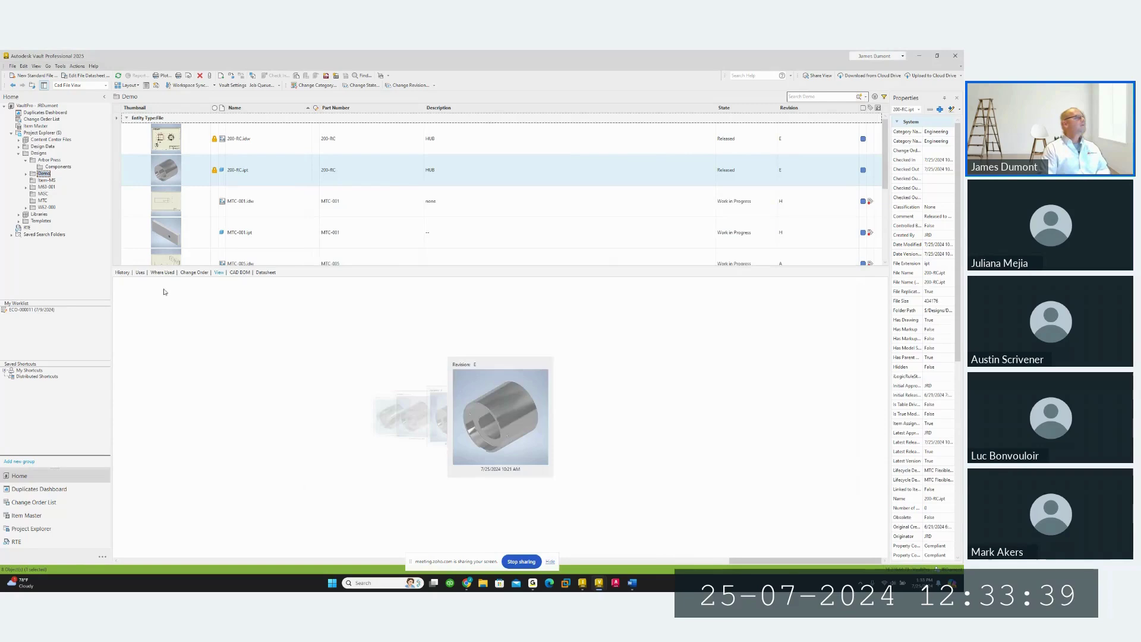
Open the copied drawing MTC-001-200-RC.idw from the MTC folder in Inventor with check-out and inspect its title block
{"action": "left_click", "coordinate": [43, 201]}
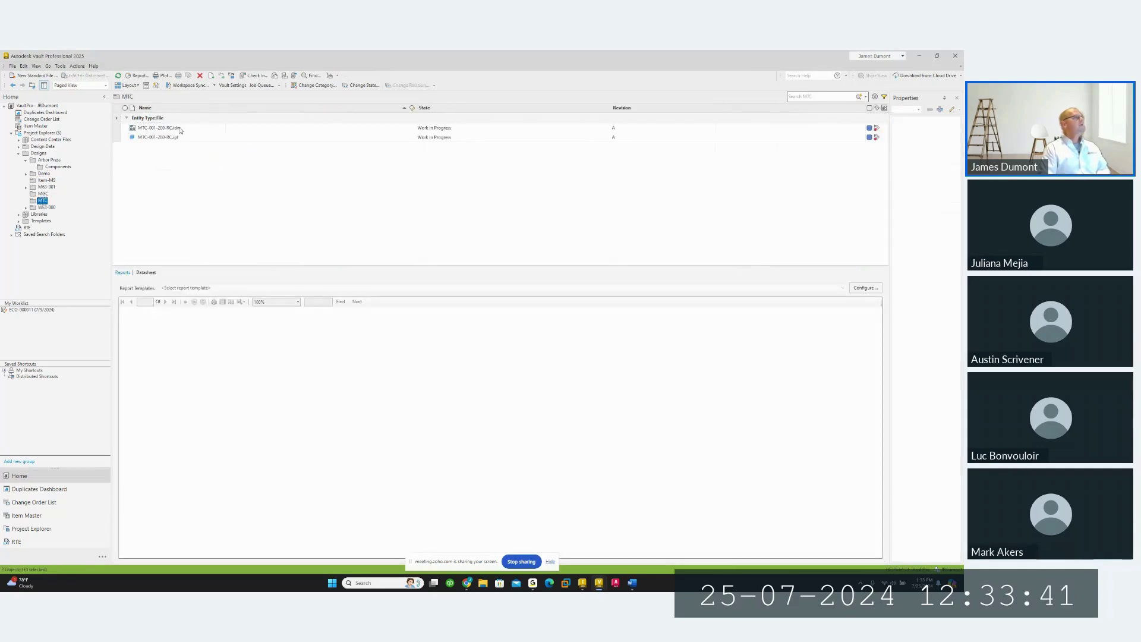
{"action": "left_click", "coordinate": [180, 131]}
{"action": "right_click", "coordinate": [180, 130]}
{"action": "left_click", "coordinate": [395, 191]}
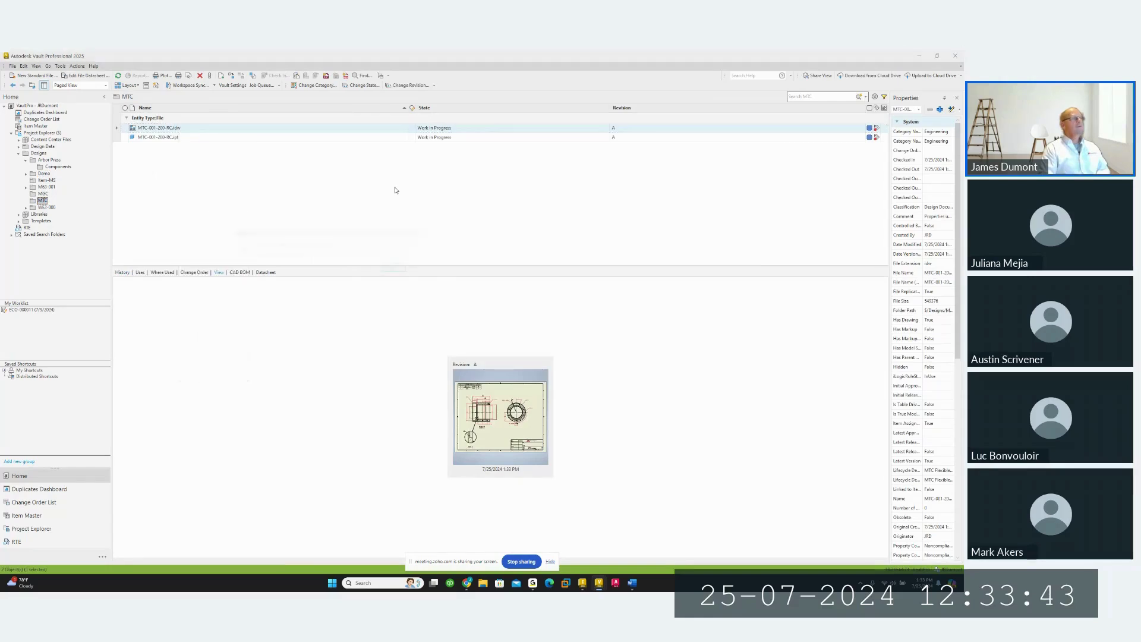
{"action": "left_click", "coordinate": [368, 267]}
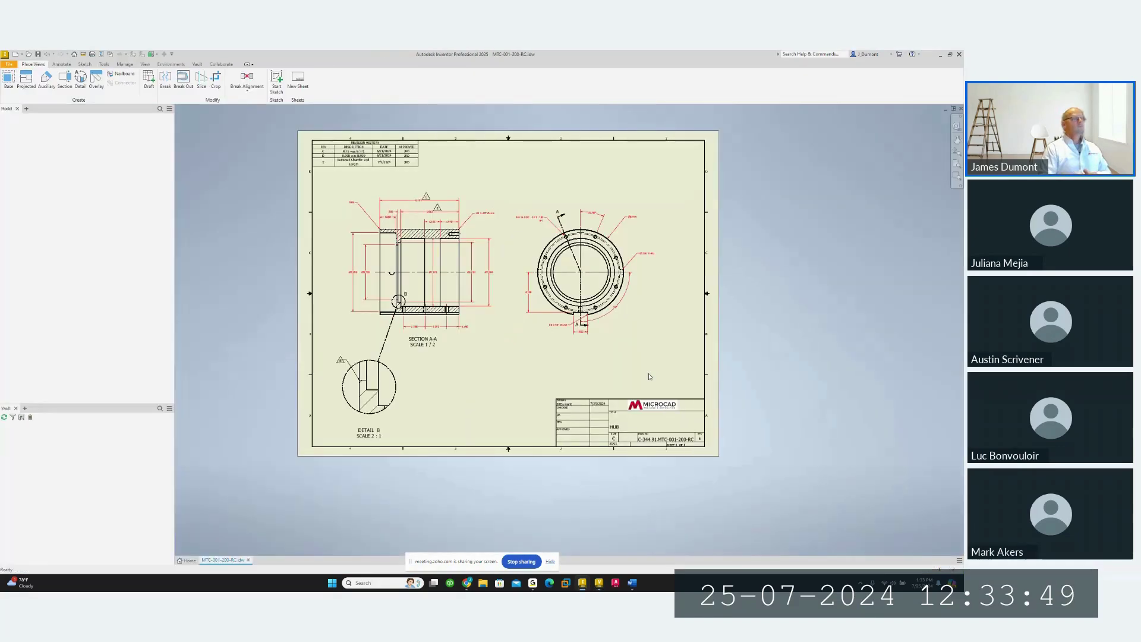
{"action": "scroll", "coordinate": [608, 419], "scroll_direction": "up", "scroll_amount": 5}
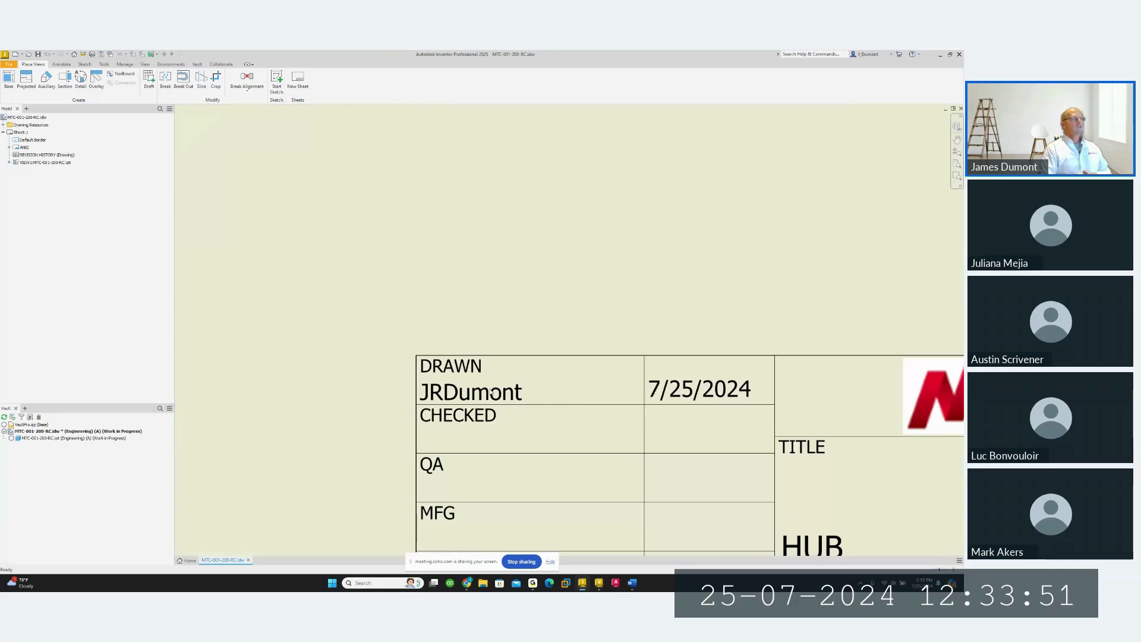
{"action": "scroll", "coordinate": [680, 410], "scroll_direction": "down", "scroll_amount": 6}
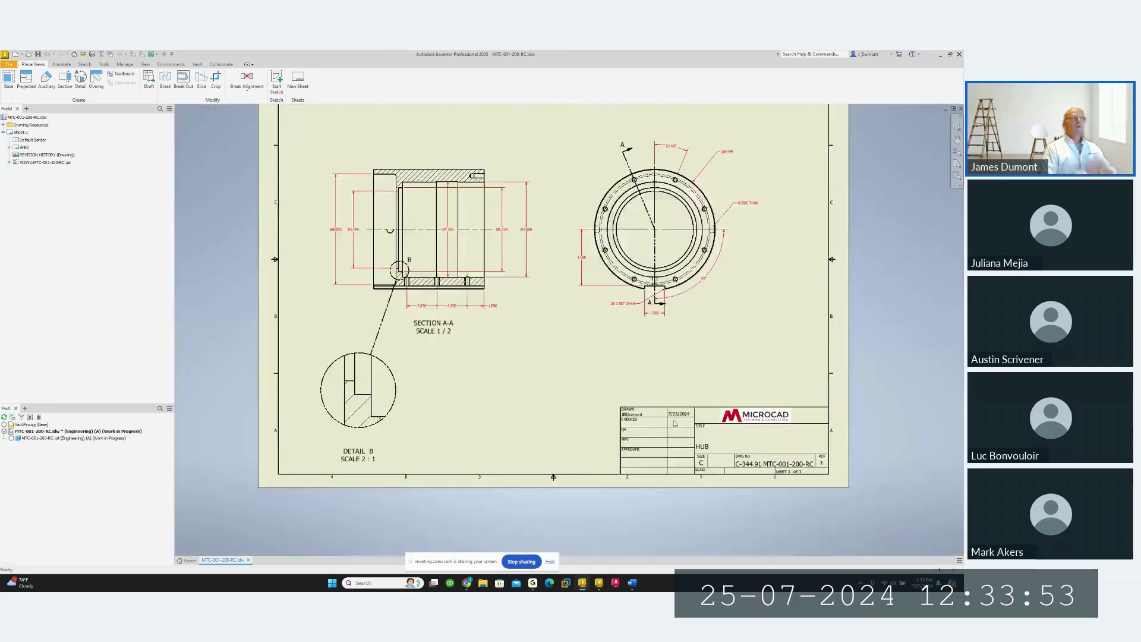
Delete the revision history table and the revision tag beside Detail B from the copied drawing
{"action": "left_click", "coordinate": [507, 213]}
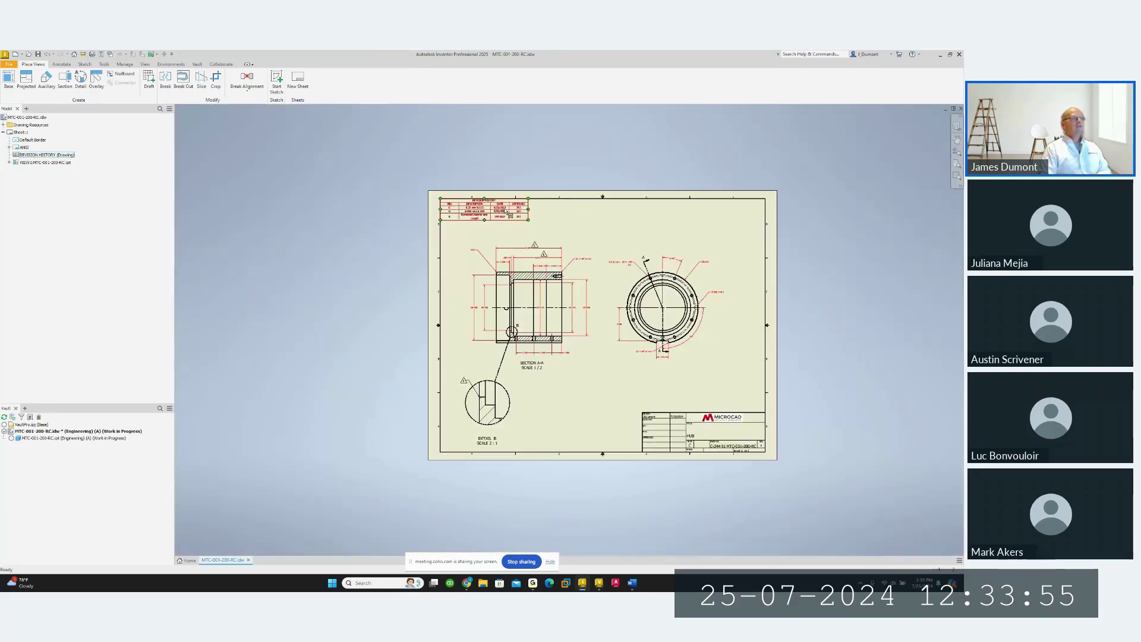
{"action": "key", "text": "Delete"}
{"action": "scroll", "coordinate": [522, 238], "scroll_direction": "up", "scroll_amount": 3}
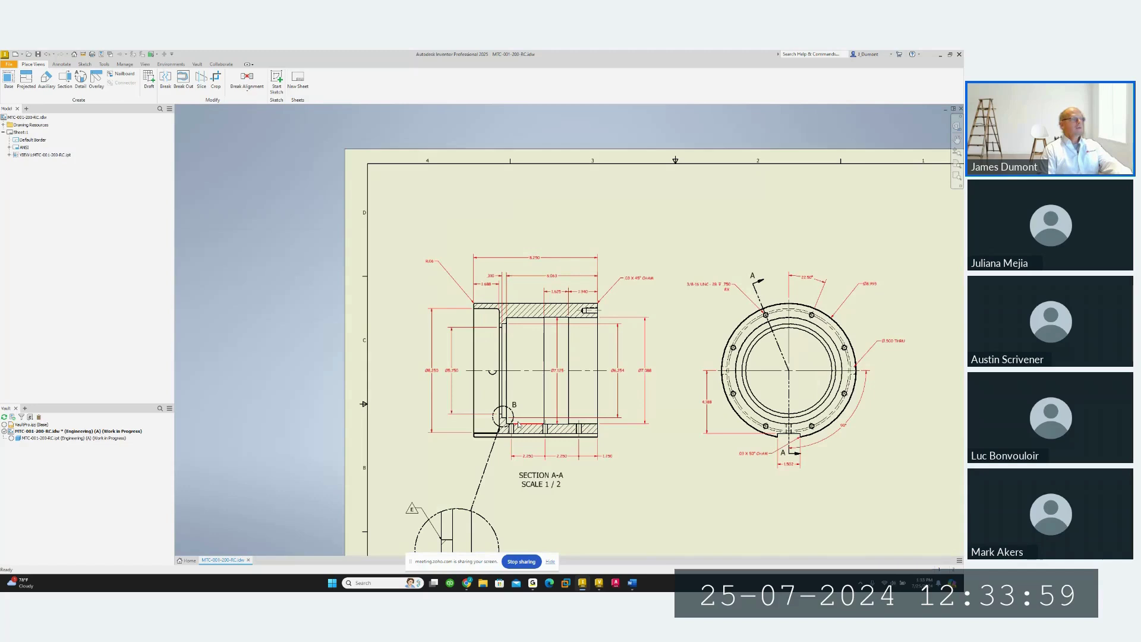
{"action": "middle_click_drag", "start_coordinate": [442, 494], "coordinate": [472, 377]}
{"action": "left_click", "coordinate": [443, 391]}
{"action": "key", "text": "Delete"}
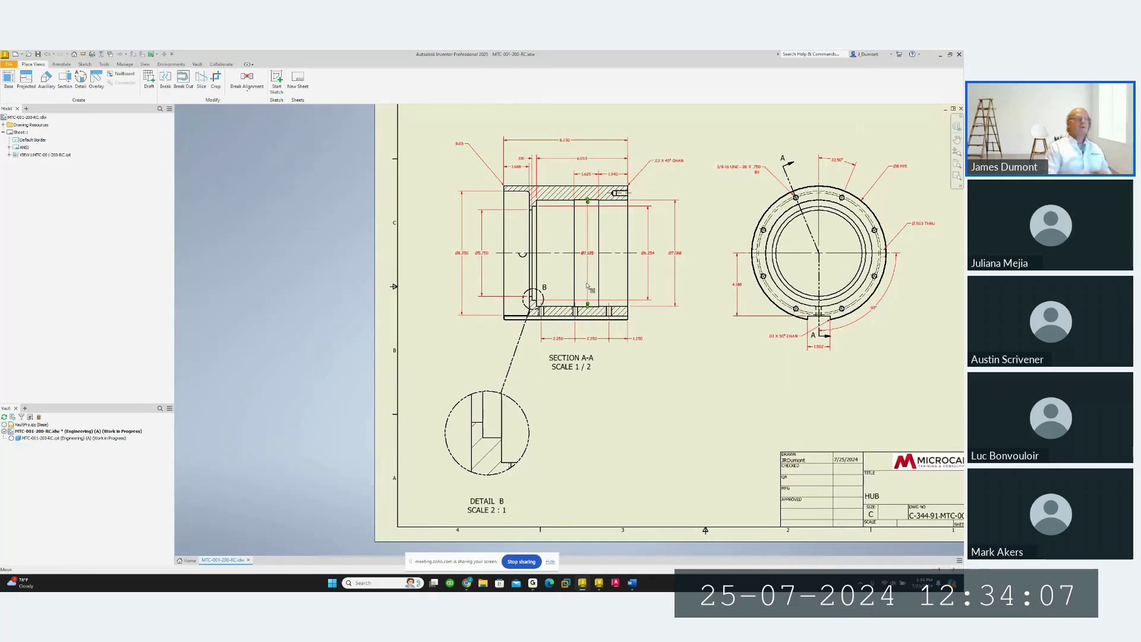
{"action": "middle_click_drag", "start_coordinate": [770, 395], "coordinate": [655, 416]}
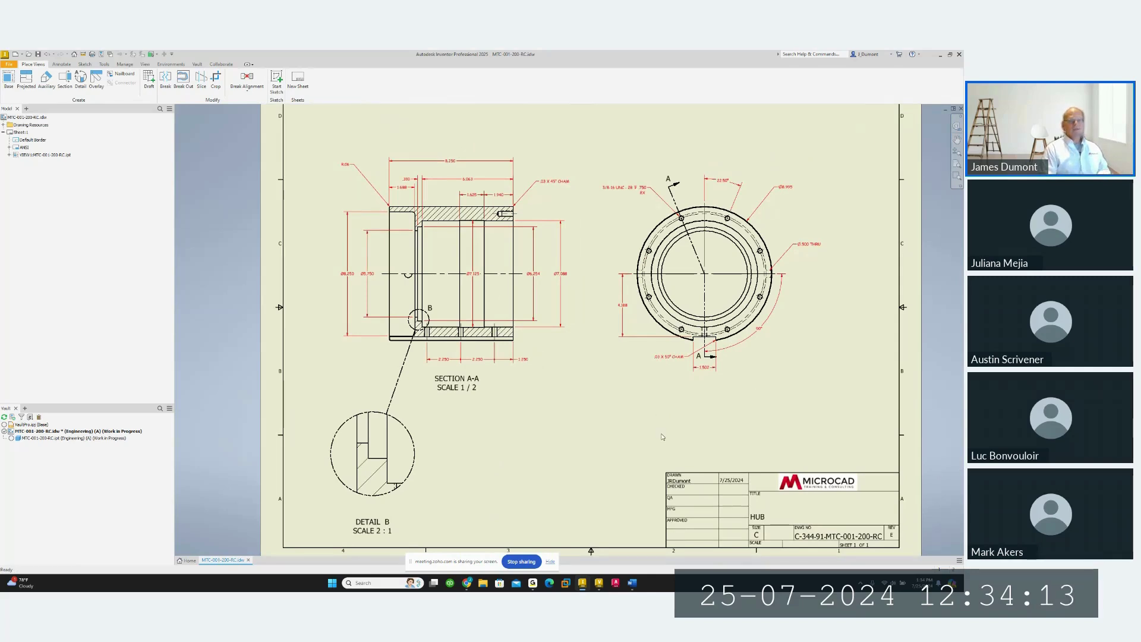
{"action": "middle_click_drag", "start_coordinate": [644, 398], "coordinate": [645, 406]}
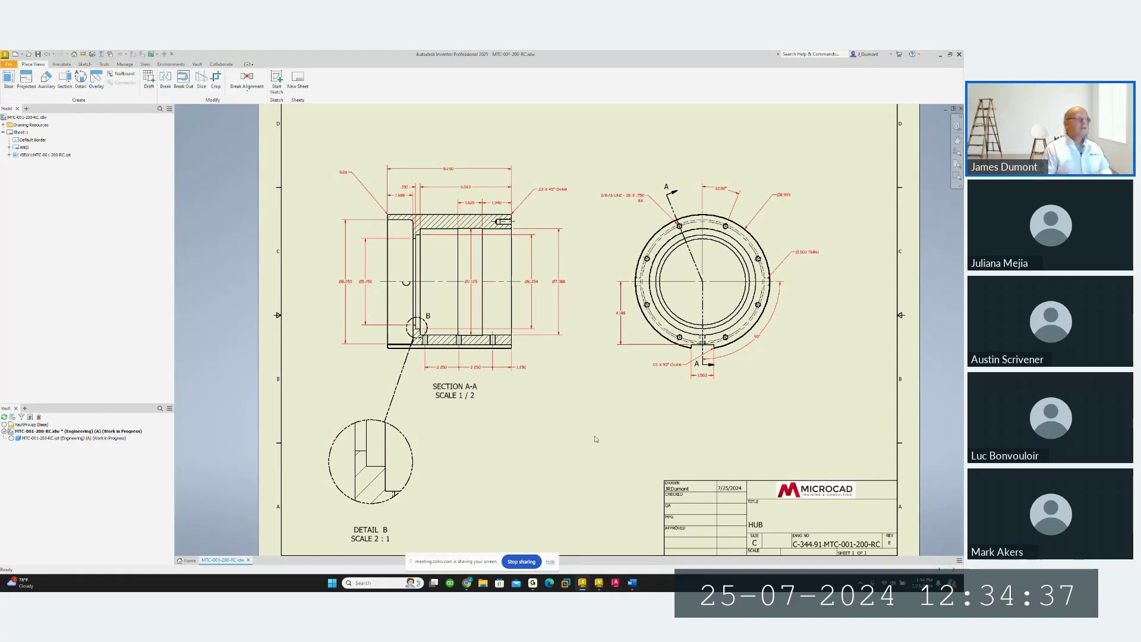
Switch to Vault and browse the drawings in the ACD Files folder under Demo
{"action": "left_click", "coordinate": [600, 585]}
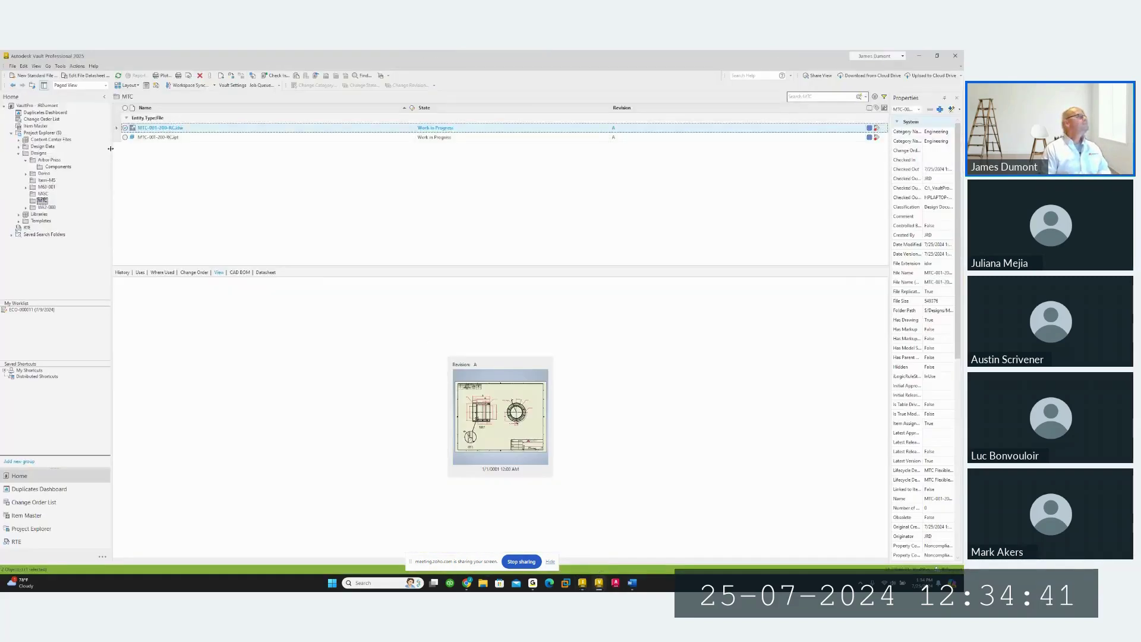
{"action": "left_click", "coordinate": [26, 173]}
{"action": "left_click", "coordinate": [54, 180]}
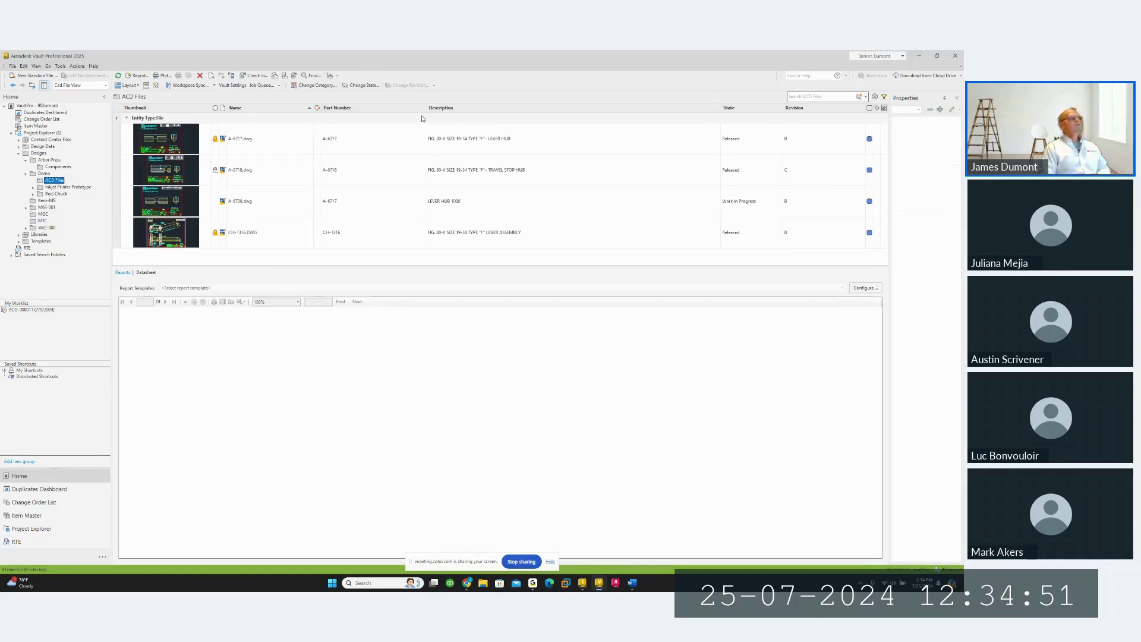
Search the whole vault from the Project Explorer root for "lever hub"
{"action": "left_click", "coordinate": [42, 133]}
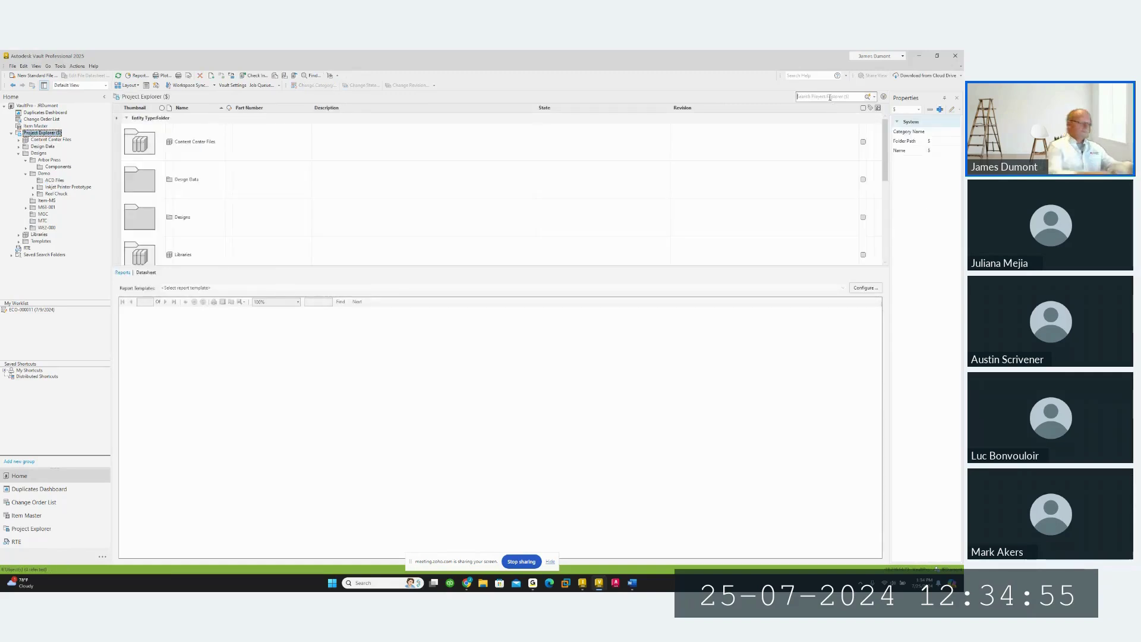
{"action": "left_click", "coordinate": [830, 96]}
{"action": "type", "text": "lever h"}
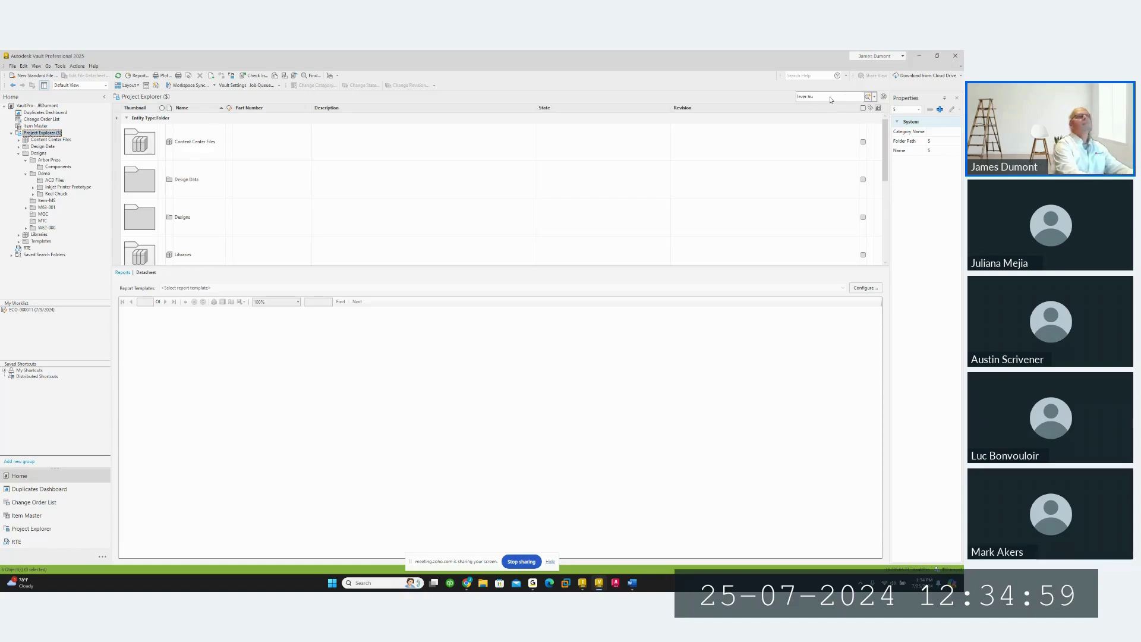
{"action": "key", "text": "BackSpace"}
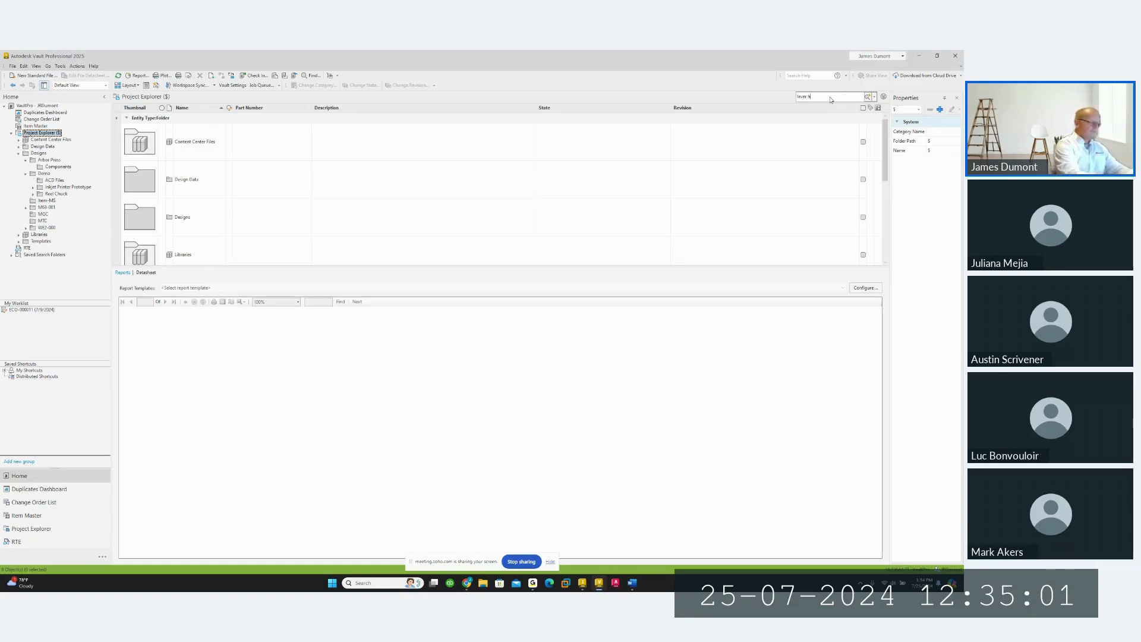
{"action": "key", "text": "Return"}
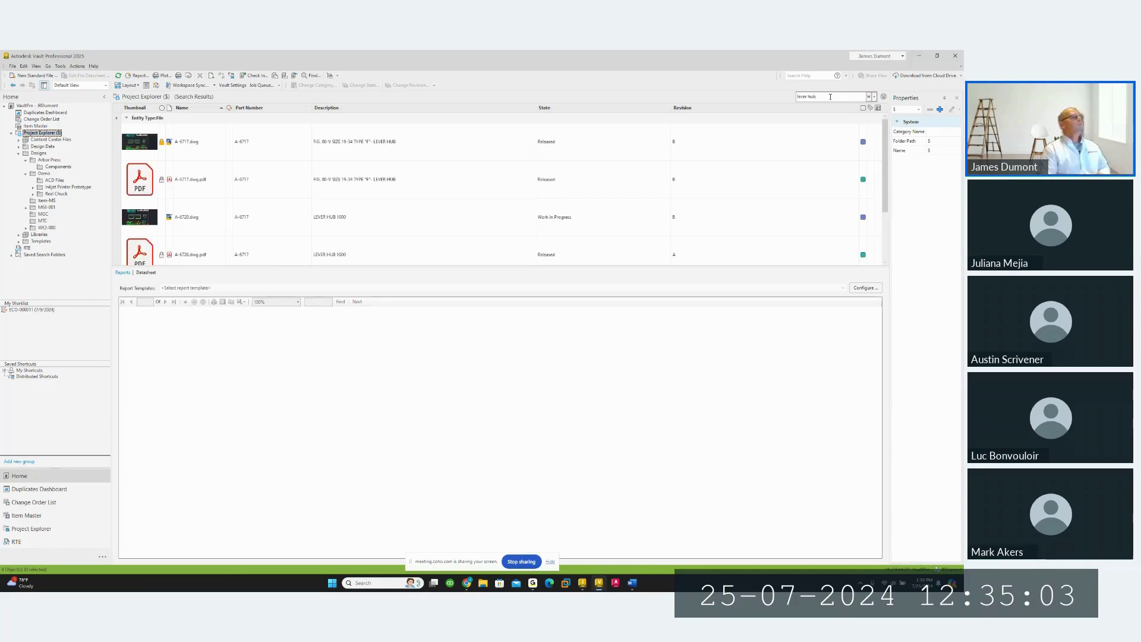
Open the released drawing A-6717.dwg from the search results in AutoCAD as read-only and log in to Vault there
{"action": "left_click", "coordinate": [386, 140]}
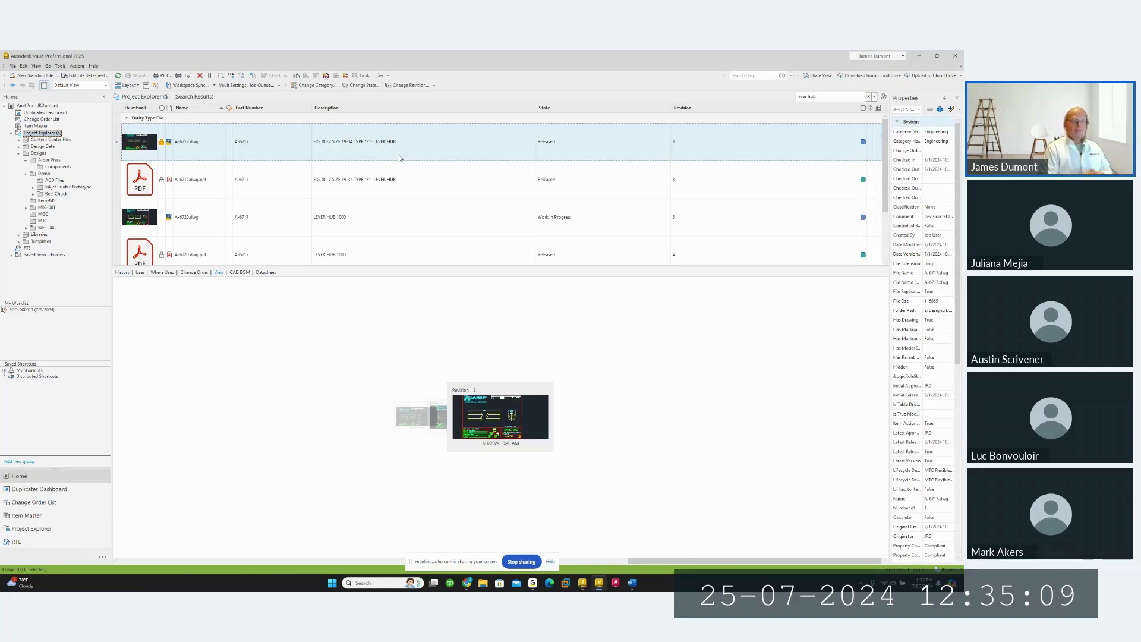
{"action": "right_click", "coordinate": [356, 148]}
{"action": "left_click", "coordinate": [380, 155]}
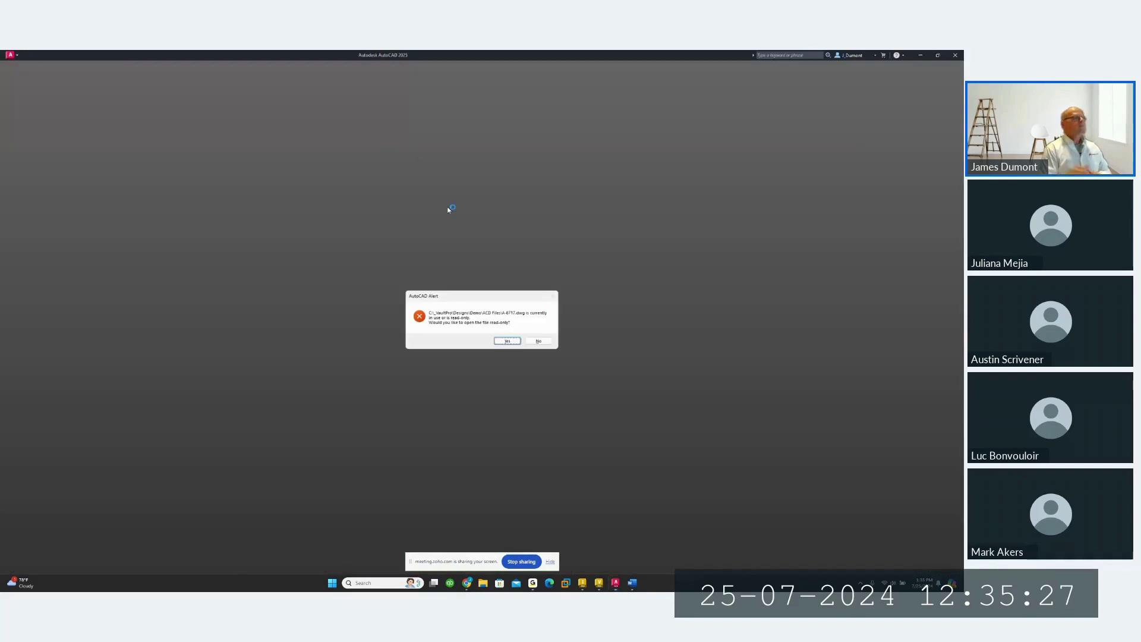
{"action": "left_click", "coordinate": [539, 341]}
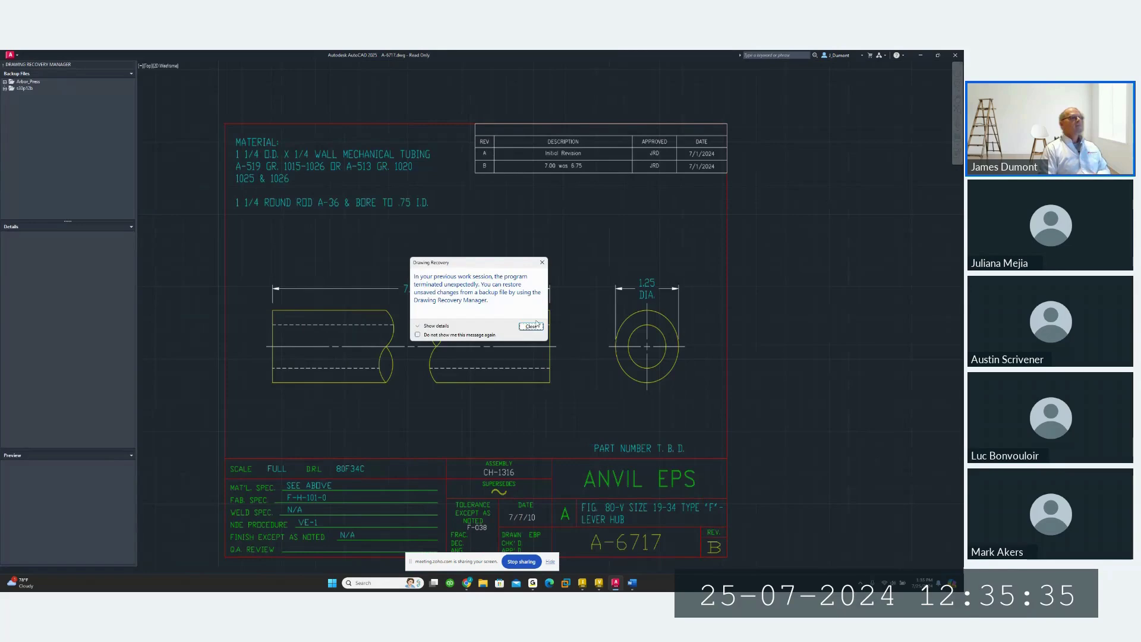
{"action": "left_click", "coordinate": [531, 327]}
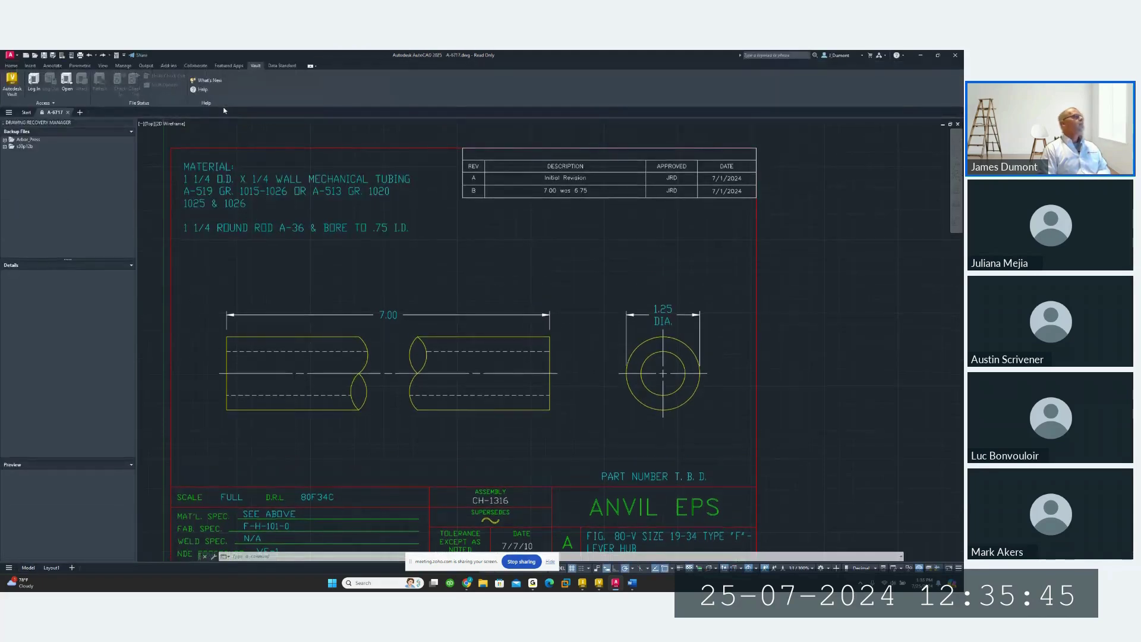
{"action": "left_click", "coordinate": [34, 82]}
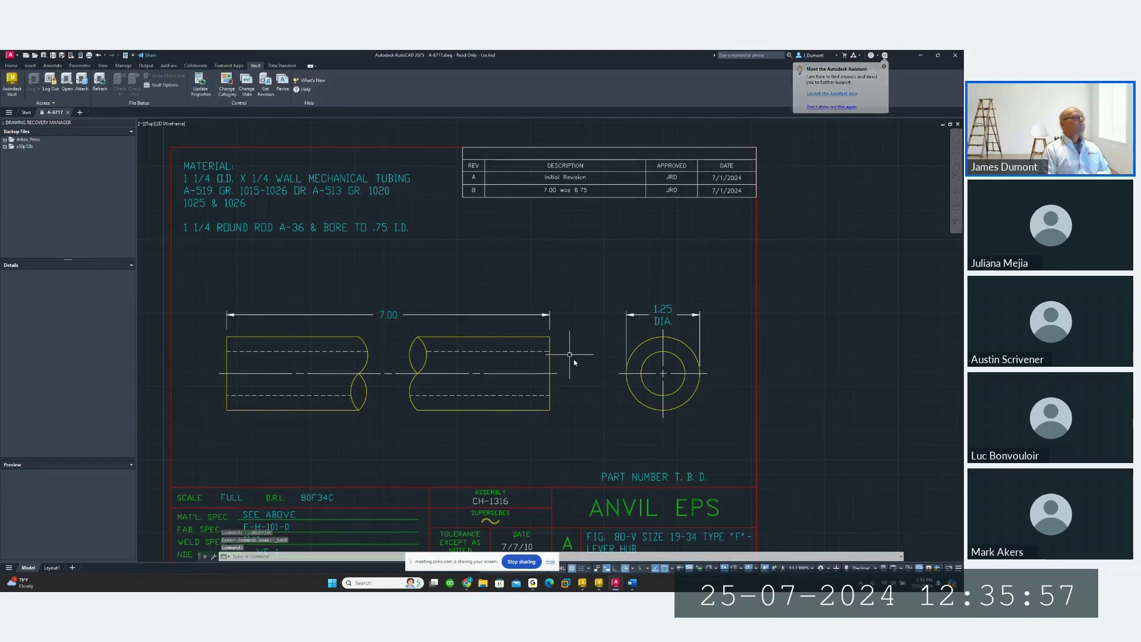
Inspect the attribute values of the A-6717 title block and leave the attribute editor without changes
{"action": "mouse_move", "coordinate": [434, 275]}
{"action": "middle_mouse_down"}
{"action": "mouse_move", "coordinate": [502, 196]}
{"action": "mouse_move", "coordinate": [597, 260]}
{"action": "middle_mouse_up"}
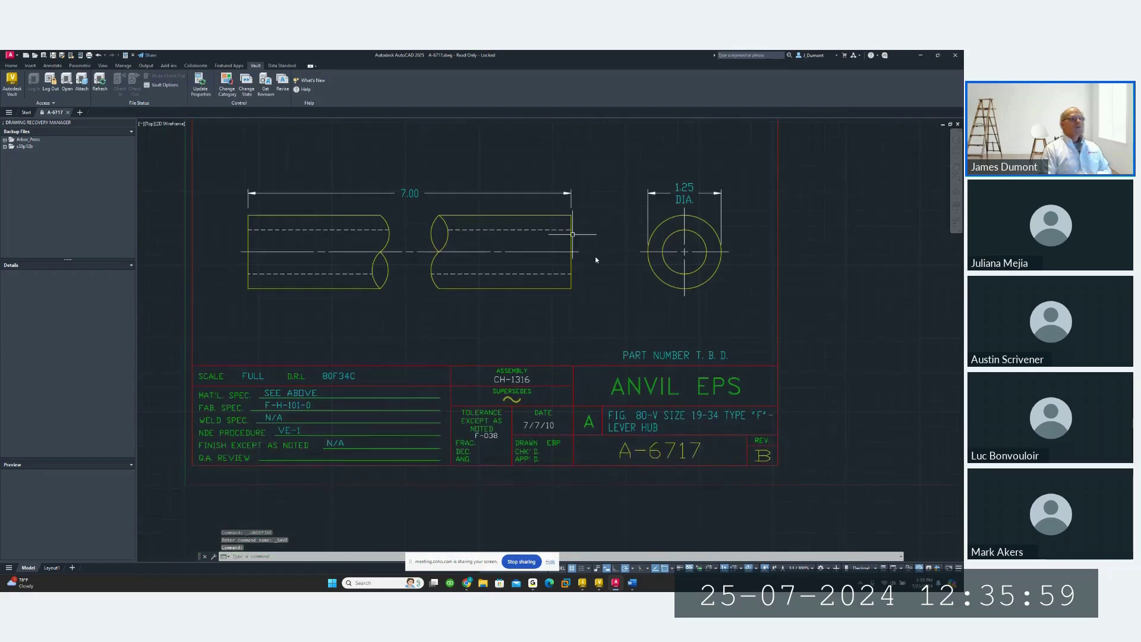
{"action": "double_click", "coordinate": [664, 408]}
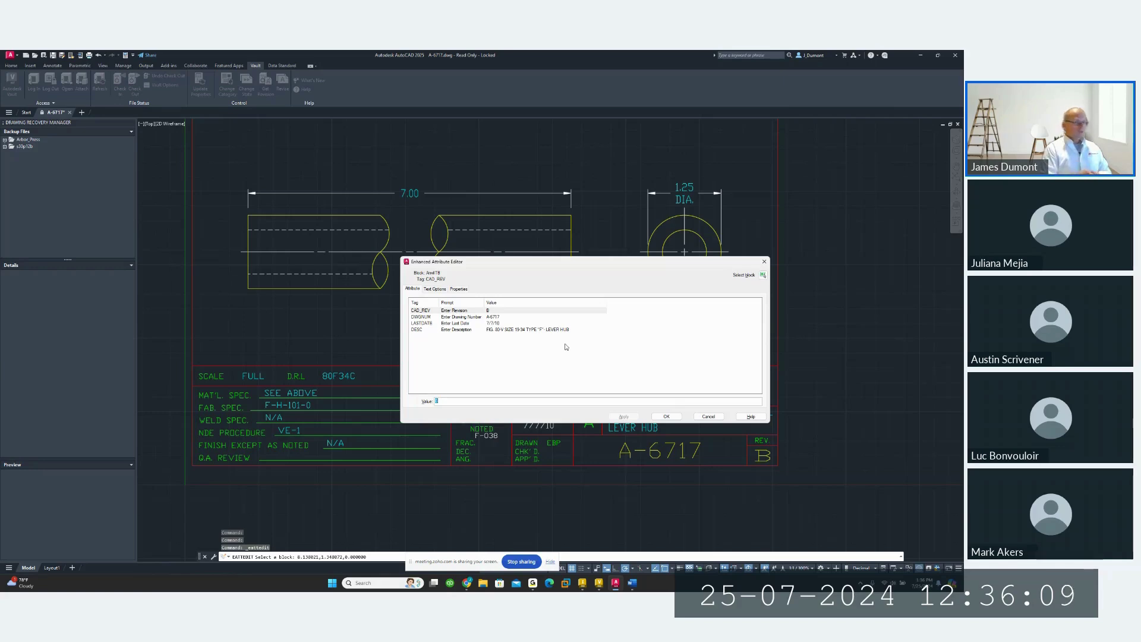
{"action": "left_click", "coordinate": [709, 417]}
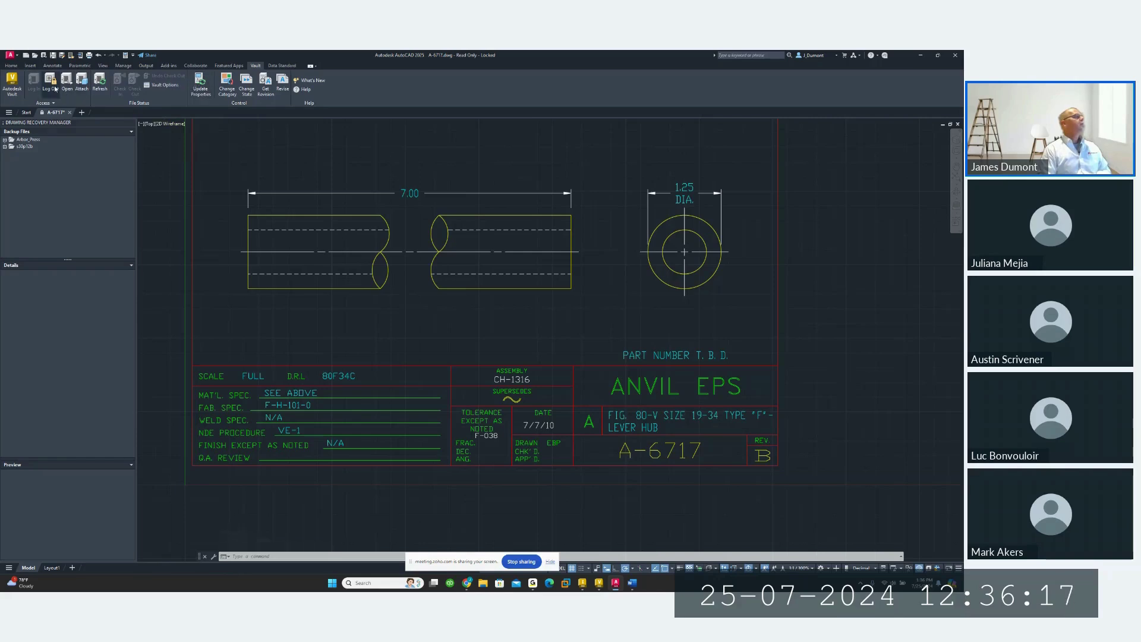
{"action": "left_click", "coordinate": [260, 136]}
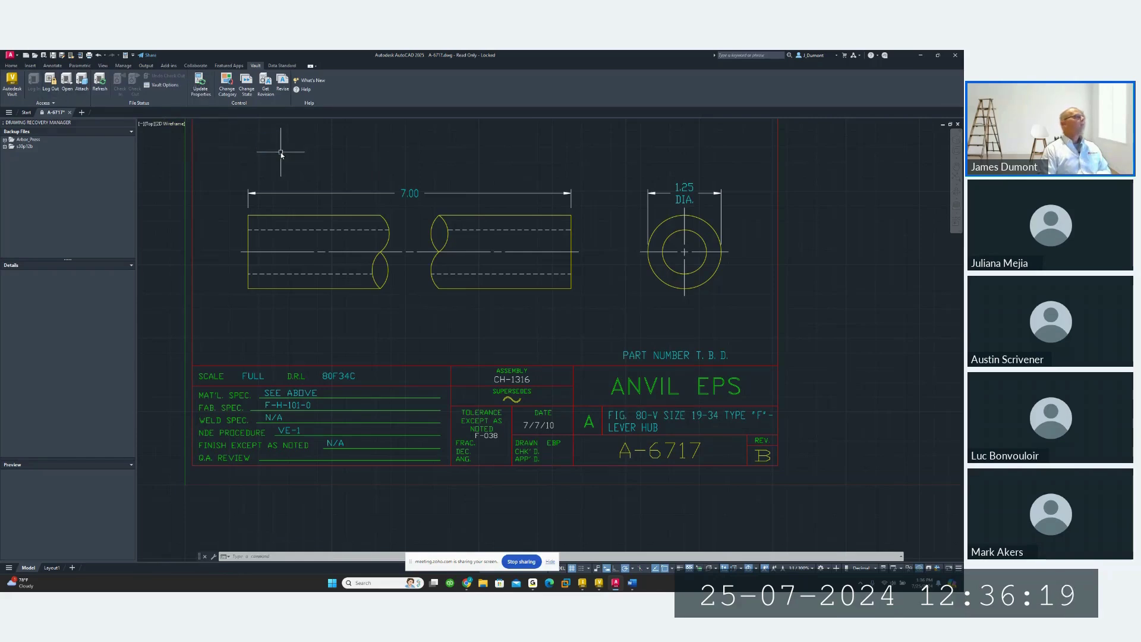
{"action": "left_click", "coordinate": [283, 155]}
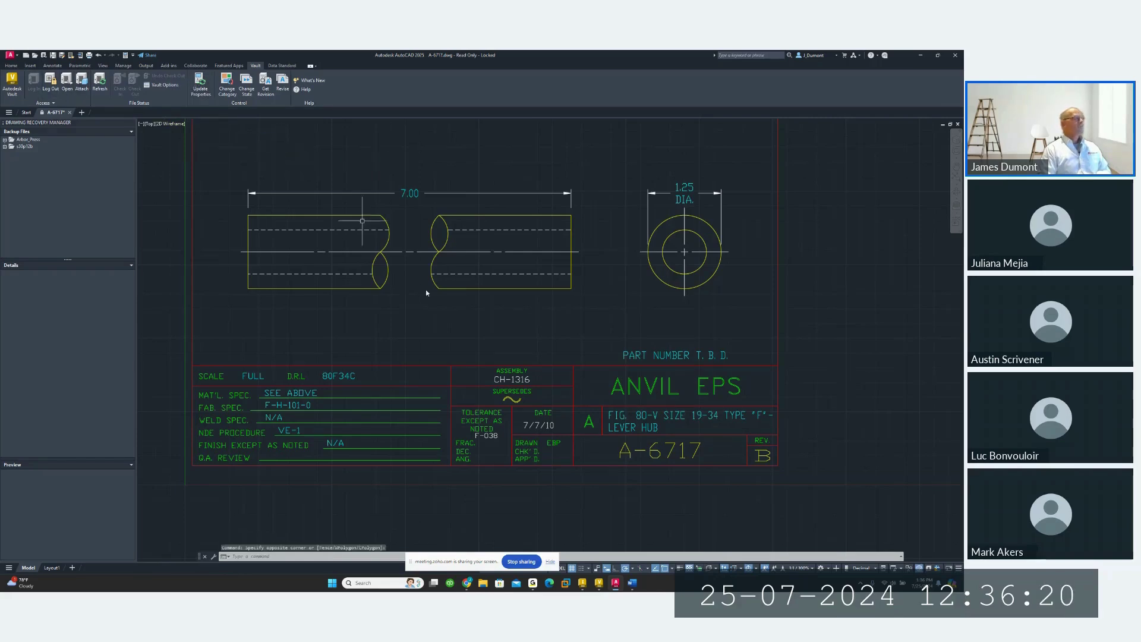
Switch back to Vault and change the lifecycle state of A-6717.dwg to Work in Progress
{"action": "left_click", "coordinate": [599, 582]}
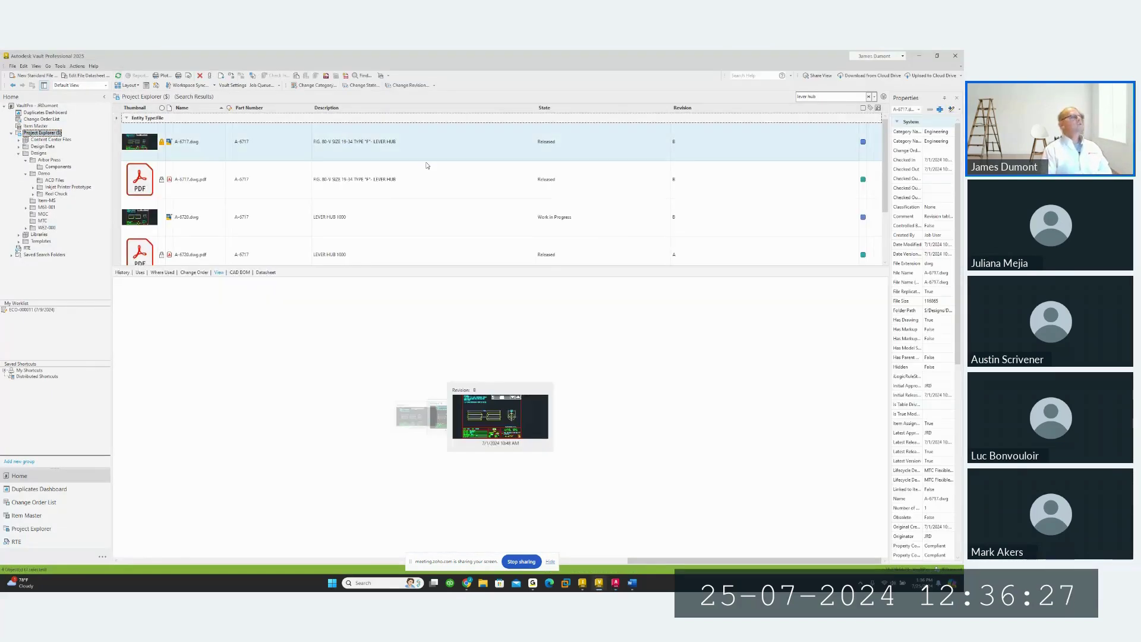
{"action": "left_click", "coordinate": [345, 146]}
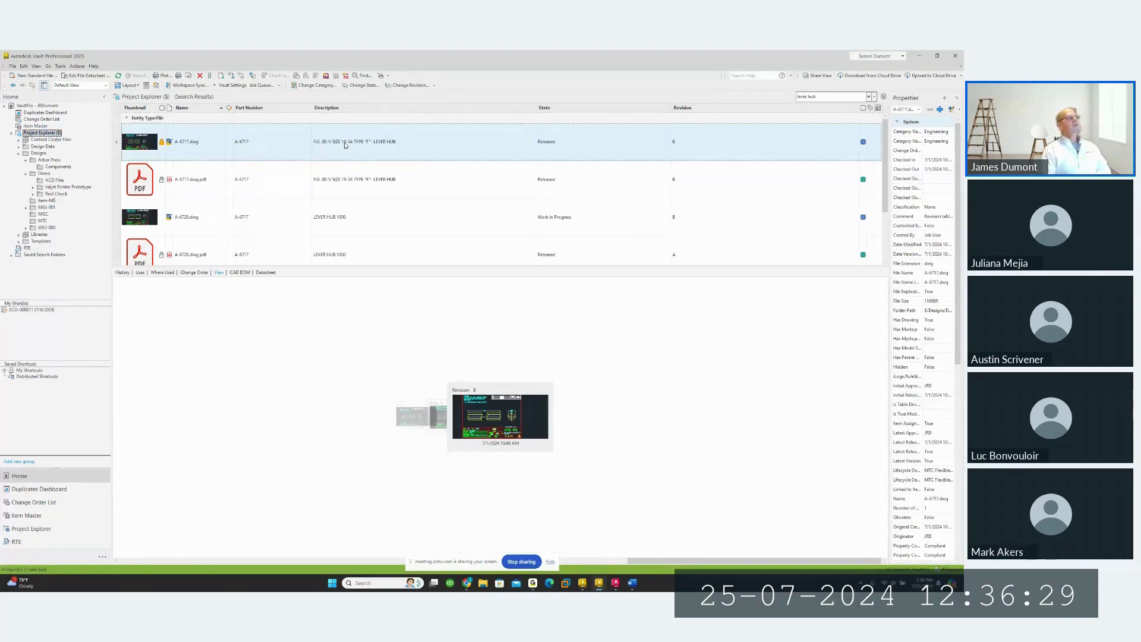
{"action": "left_click", "coordinate": [553, 146]}
{"action": "left_click", "coordinate": [364, 85]}
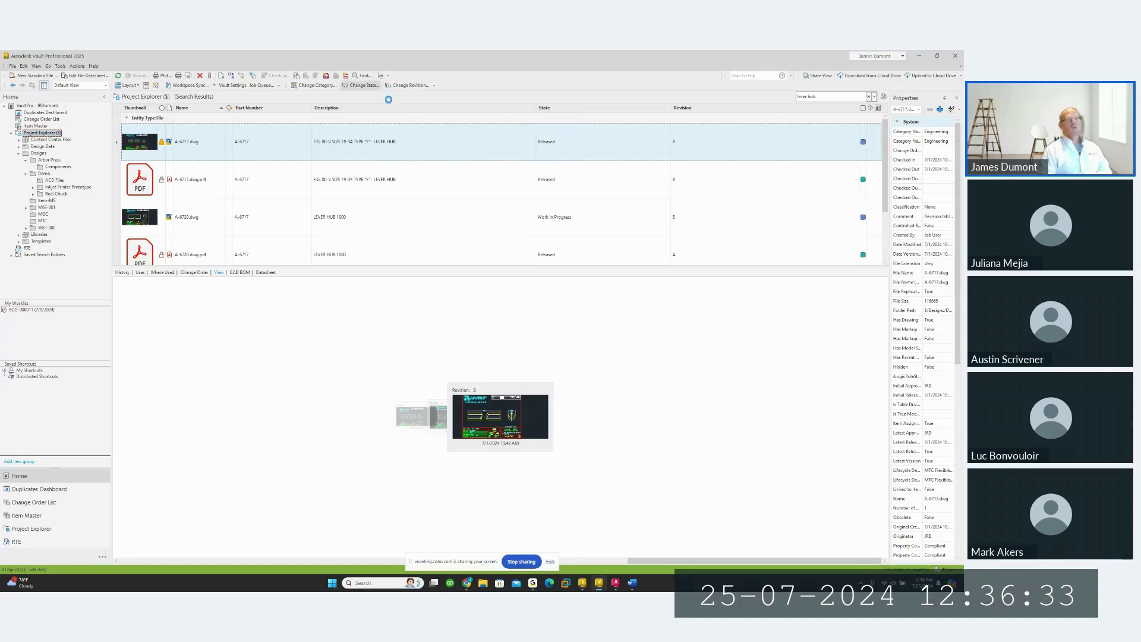
{"action": "left_click", "coordinate": [190, 249]}
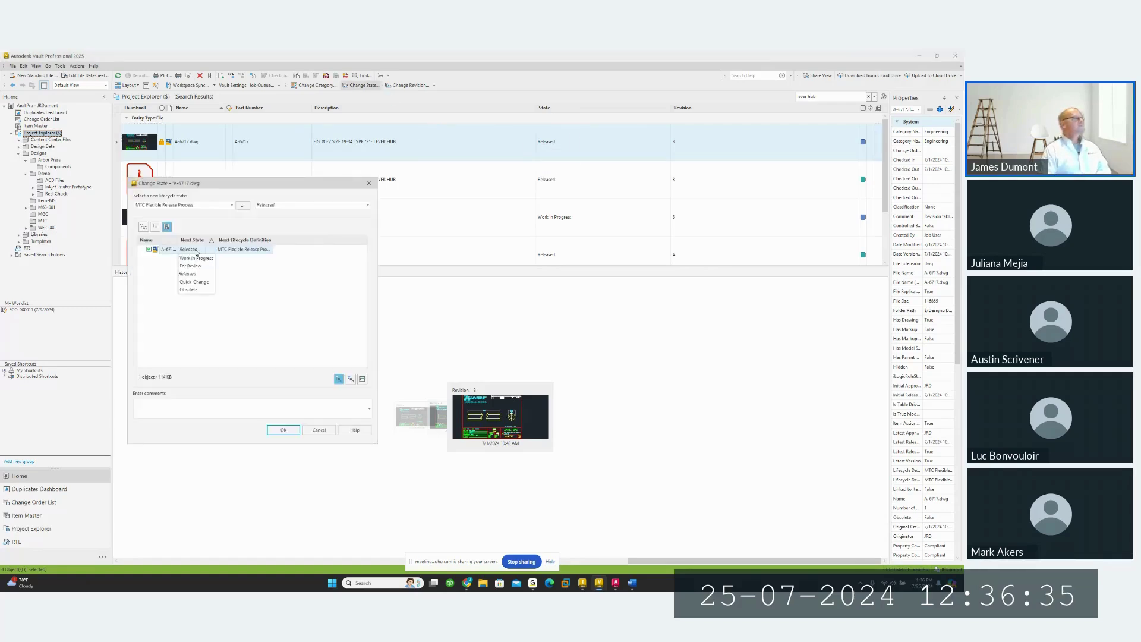
{"action": "left_click", "coordinate": [191, 260]}
{"action": "left_click", "coordinate": [281, 429]}
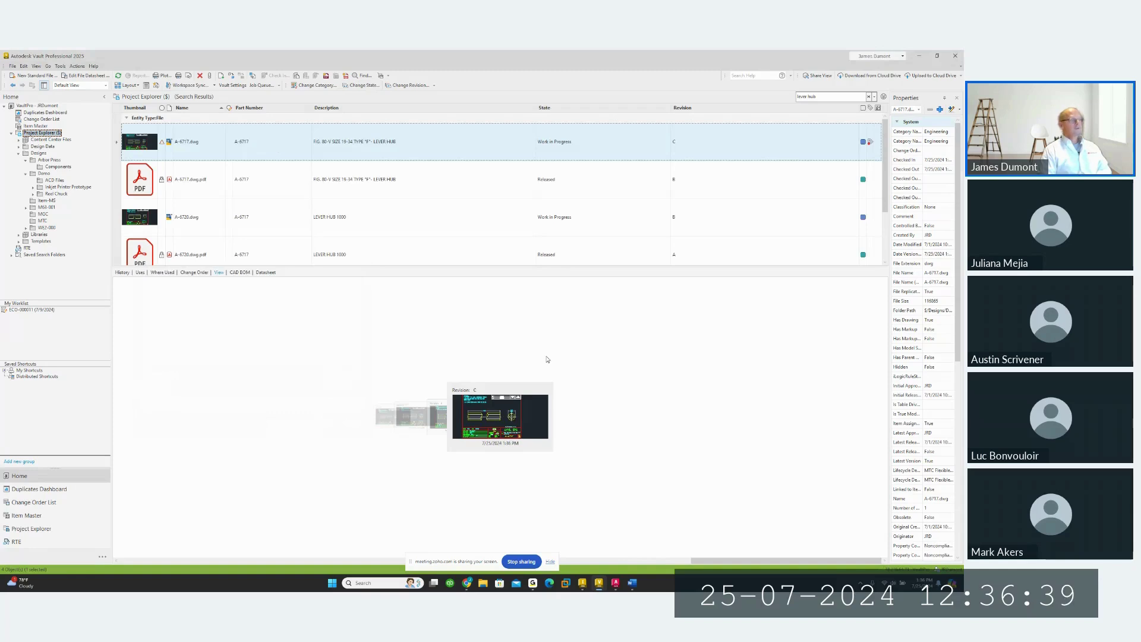
Return to AutoCAD and refresh the open A-6717 drawing from the vault
{"action": "mouse_move", "coordinate": [584, 587]}
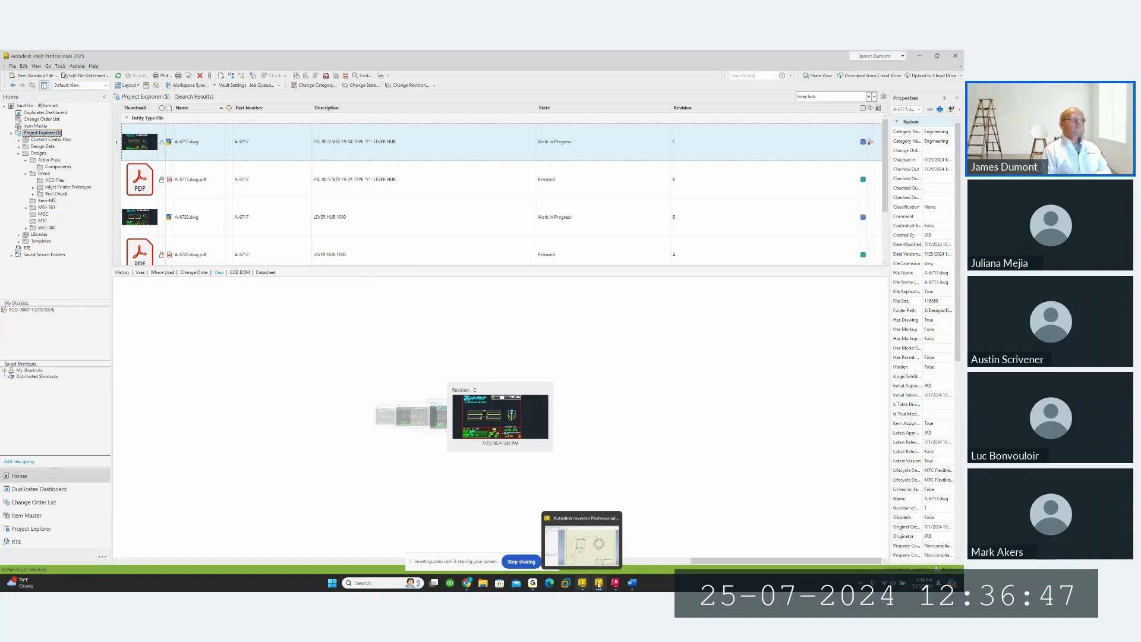
{"action": "left_click", "coordinate": [615, 583]}
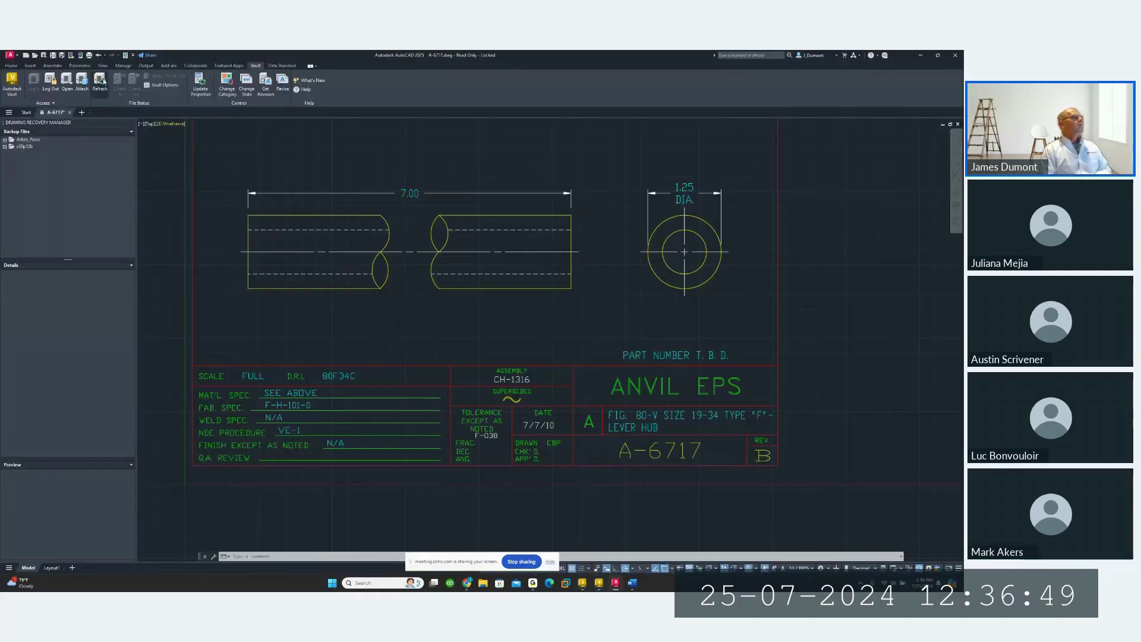
{"action": "left_click", "coordinate": [104, 82]}
{"action": "left_click", "coordinate": [157, 172]}
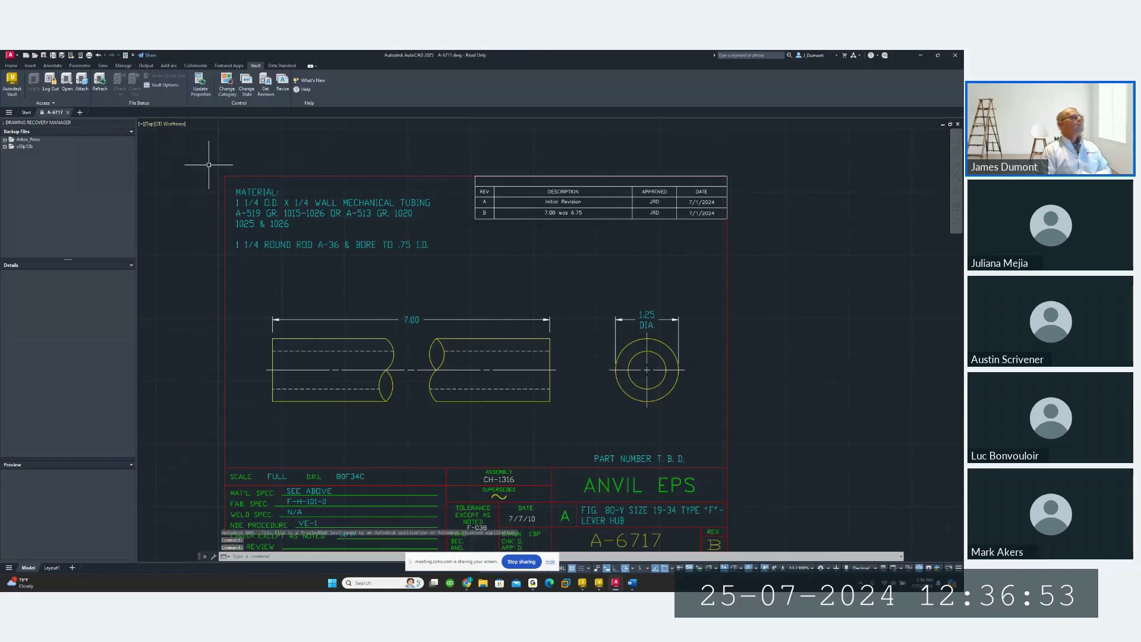
{"action": "left_click", "coordinate": [280, 148]}
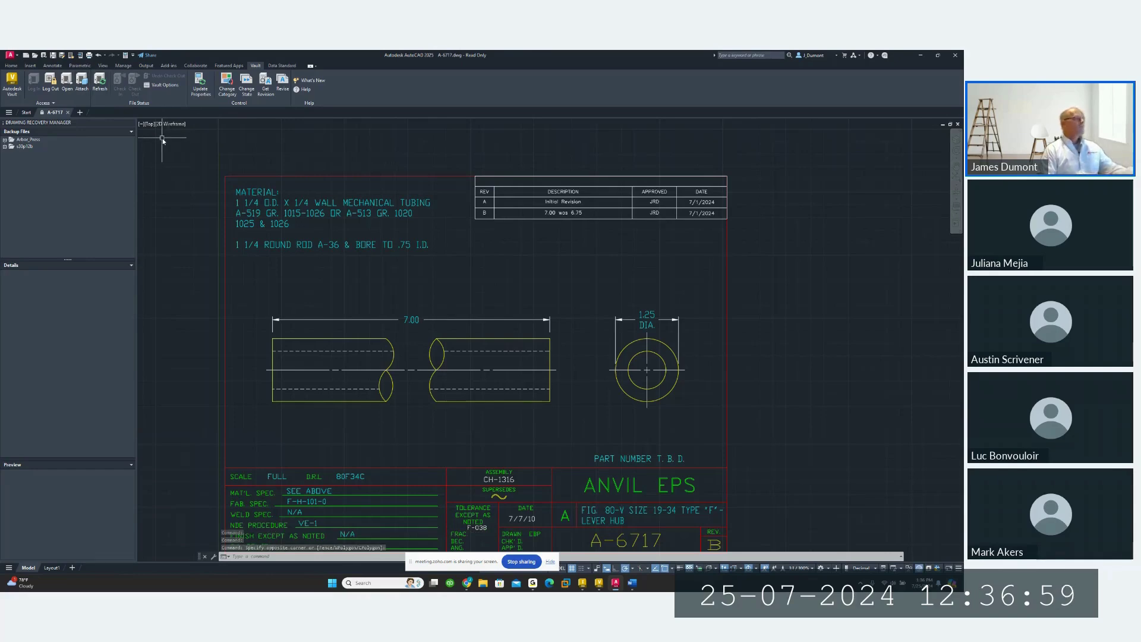
{"action": "middle_click_drag", "start_coordinate": [378, 310], "coordinate": [389, 300]}
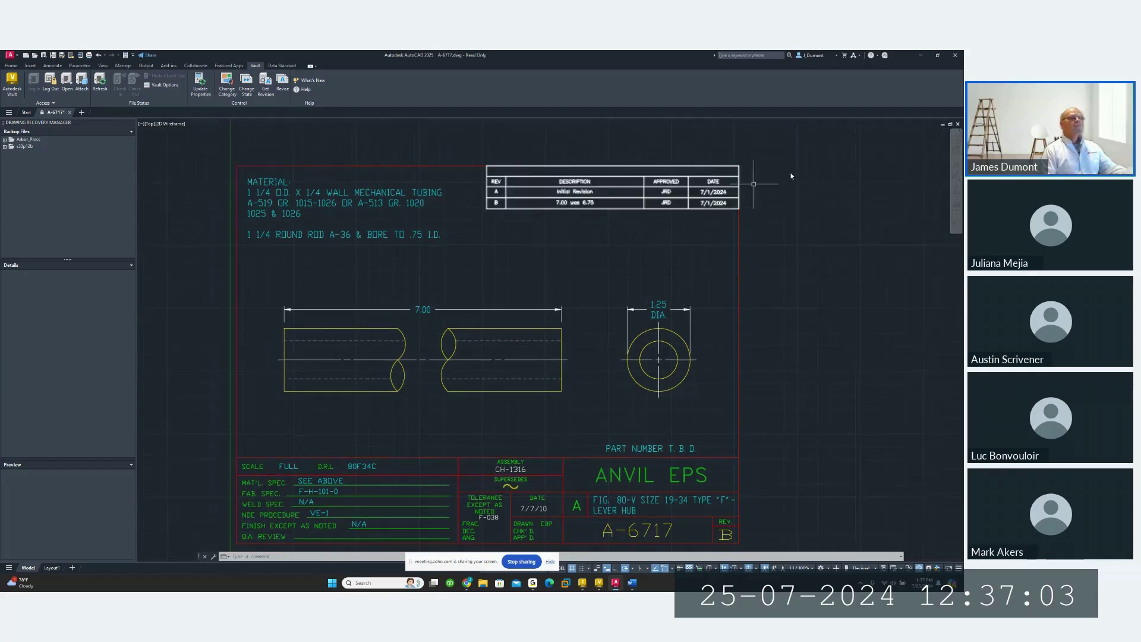
Close A-6717.dwg without saving and reopen it from Vault in AutoCAD with check-out
{"action": "left_click", "coordinate": [958, 125]}
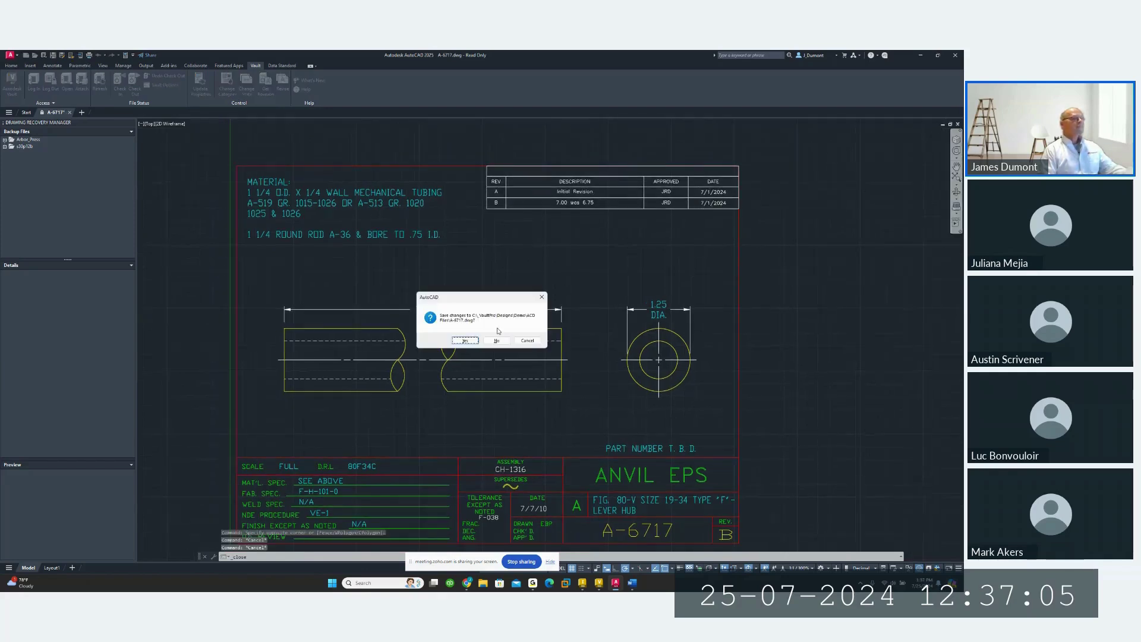
{"action": "left_click", "coordinate": [496, 340]}
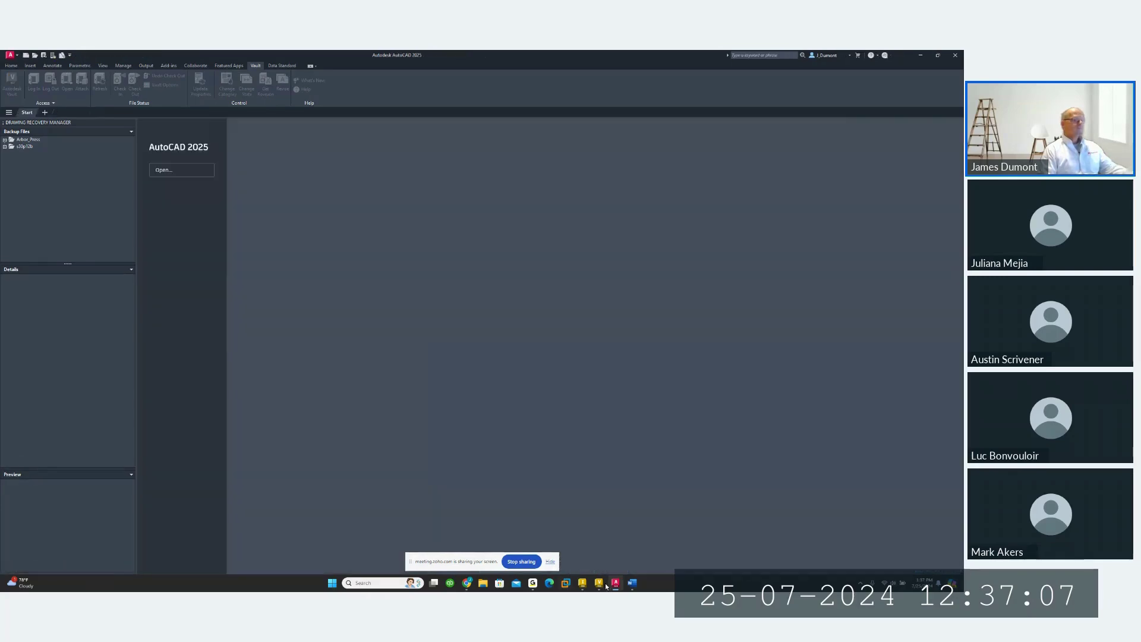
{"action": "left_click", "coordinate": [599, 584]}
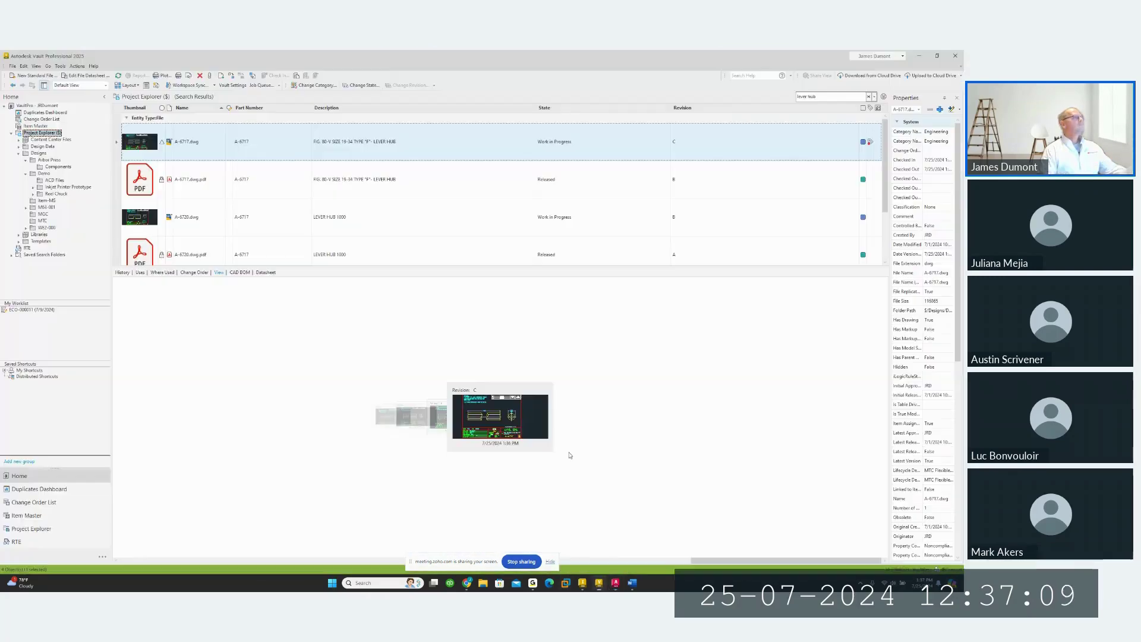
{"action": "right_click", "coordinate": [218, 140]}
{"action": "left_click", "coordinate": [256, 142]}
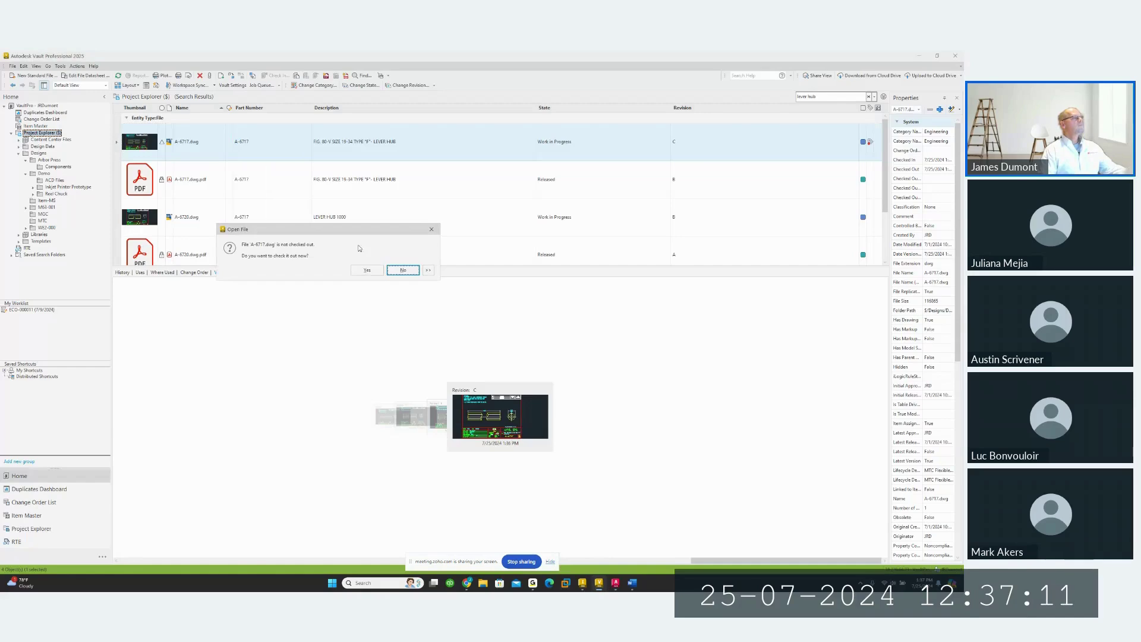
{"action": "left_click", "coordinate": [367, 269]}
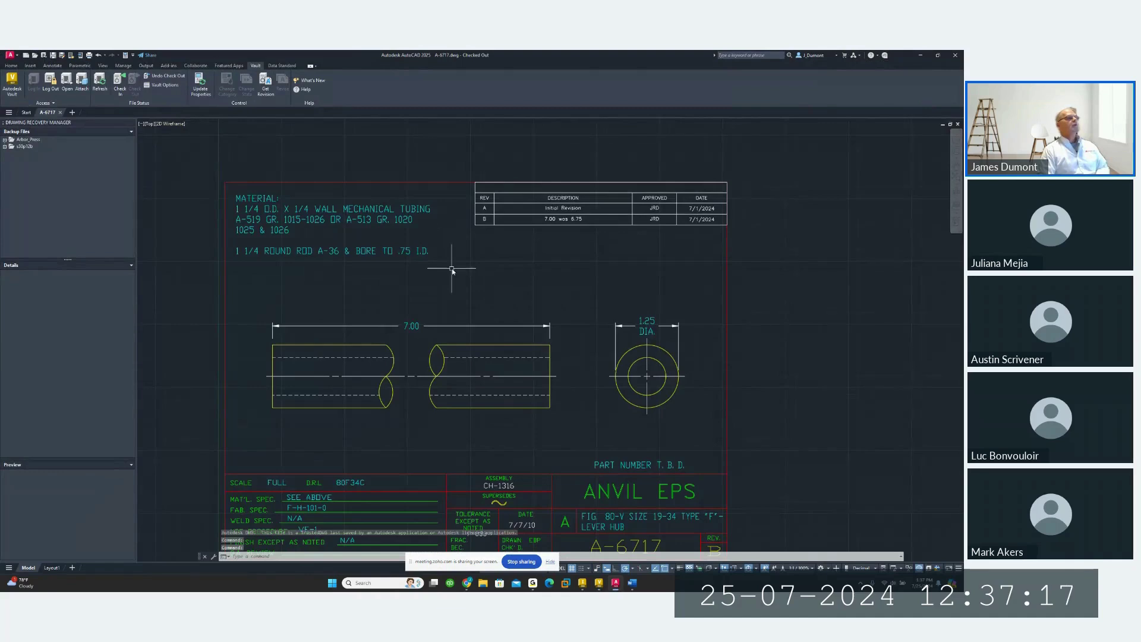
Insert SHAFT before HUB in the title block's description attribute so it reads FIG. 80-V SIZE 19-34 TYPE "F"- LEVER SHAFT HUB
{"action": "middle_click_drag", "start_coordinate": [452, 271], "coordinate": [473, 236]}
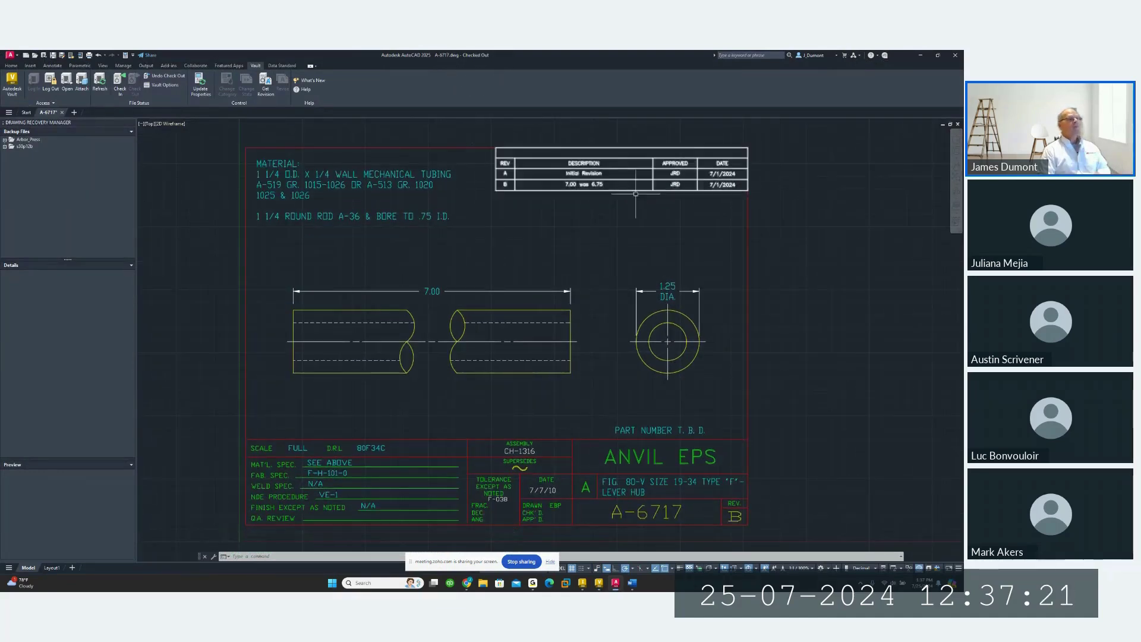
{"action": "double_click", "coordinate": [683, 486]}
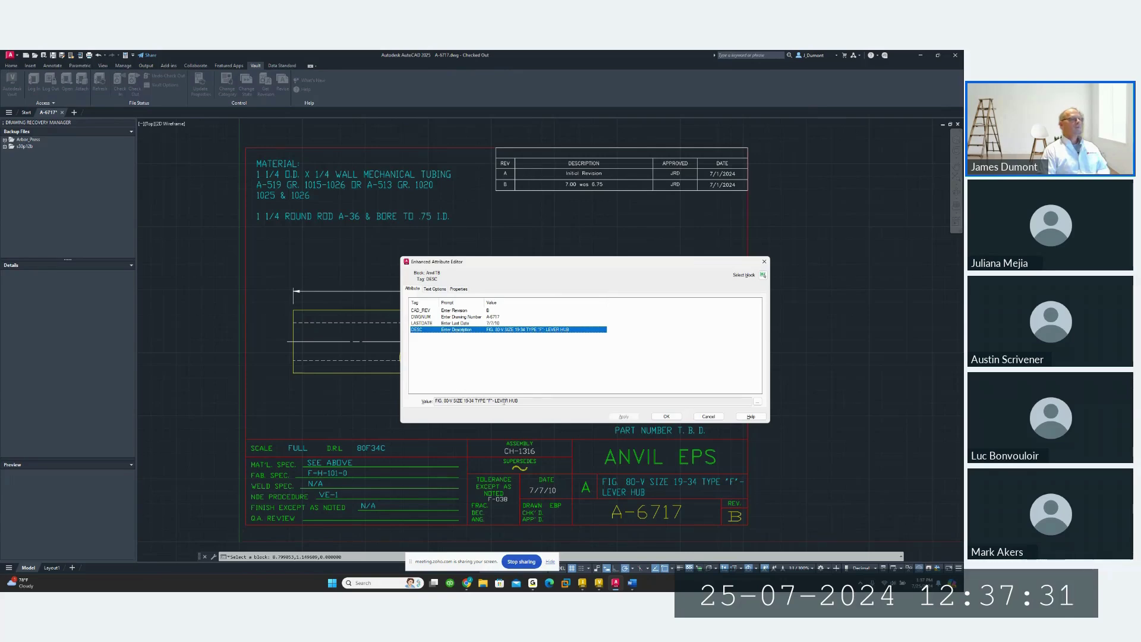
{"action": "left_click", "coordinate": [527, 400]}
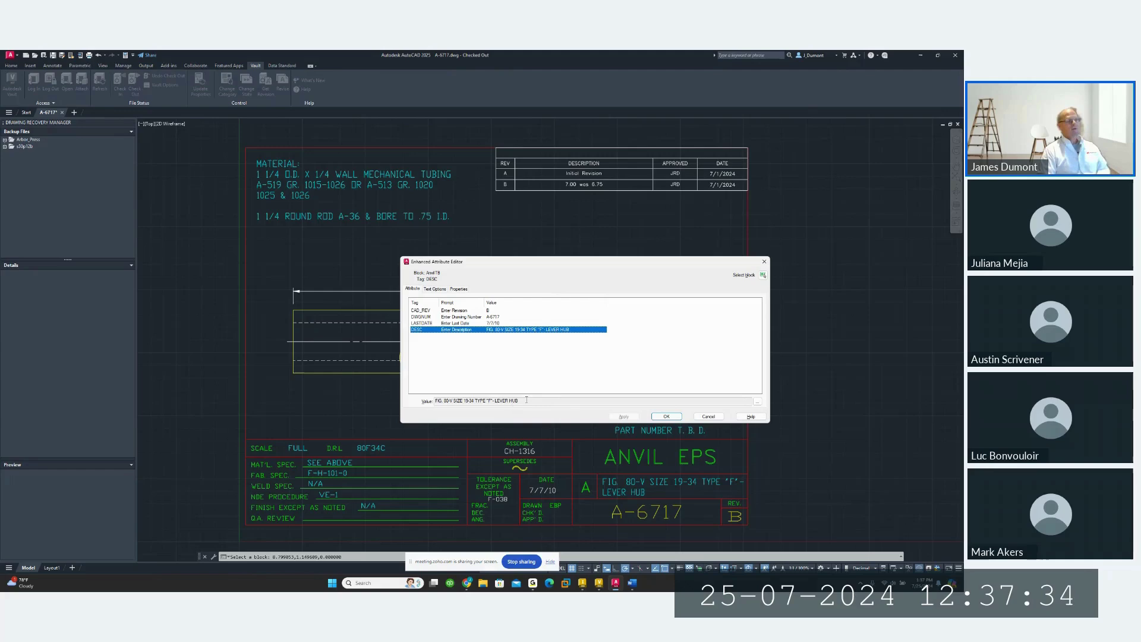
{"action": "left_click", "coordinate": [758, 403]}
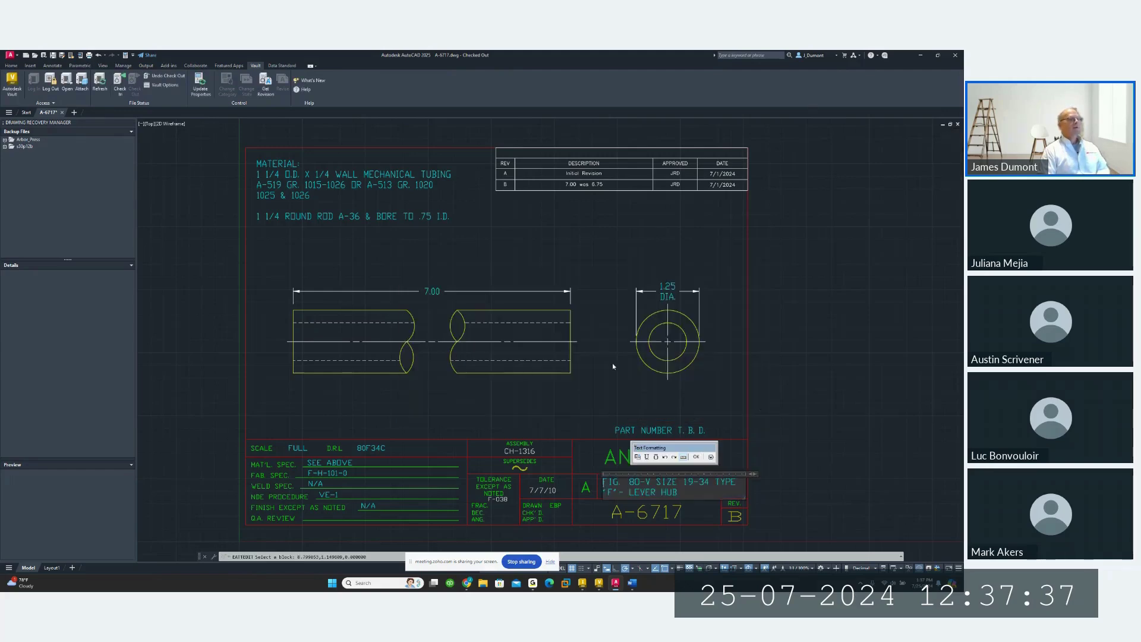
{"action": "left_click", "coordinate": [663, 493]}
{"action": "type", "text": "Shaft"}
{"action": "key", "text": "BackSpace"}
{"action": "key", "text": "BackSpace"}
{"action": "key", "text": "BackSpace"}
{"action": "key", "text": "BackSpace"}
{"action": "key", "text": "BackSpace"}
{"action": "key", "text": "Caps_Lock"}
{"action": "type", "text": "SHAFT"}
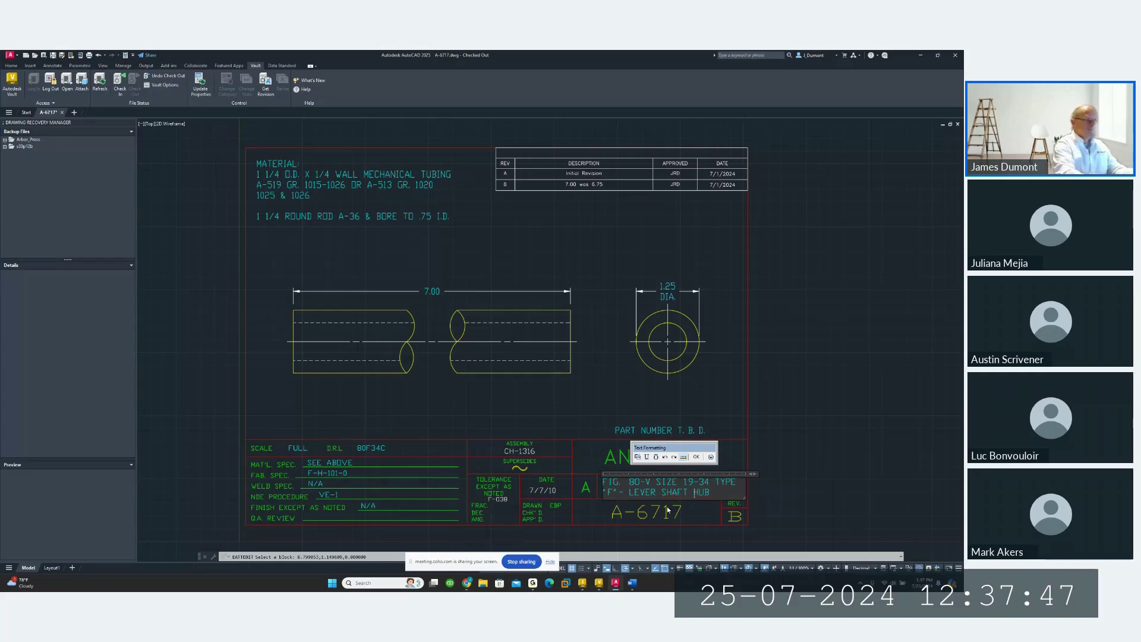
{"action": "key", "text": "Return"}
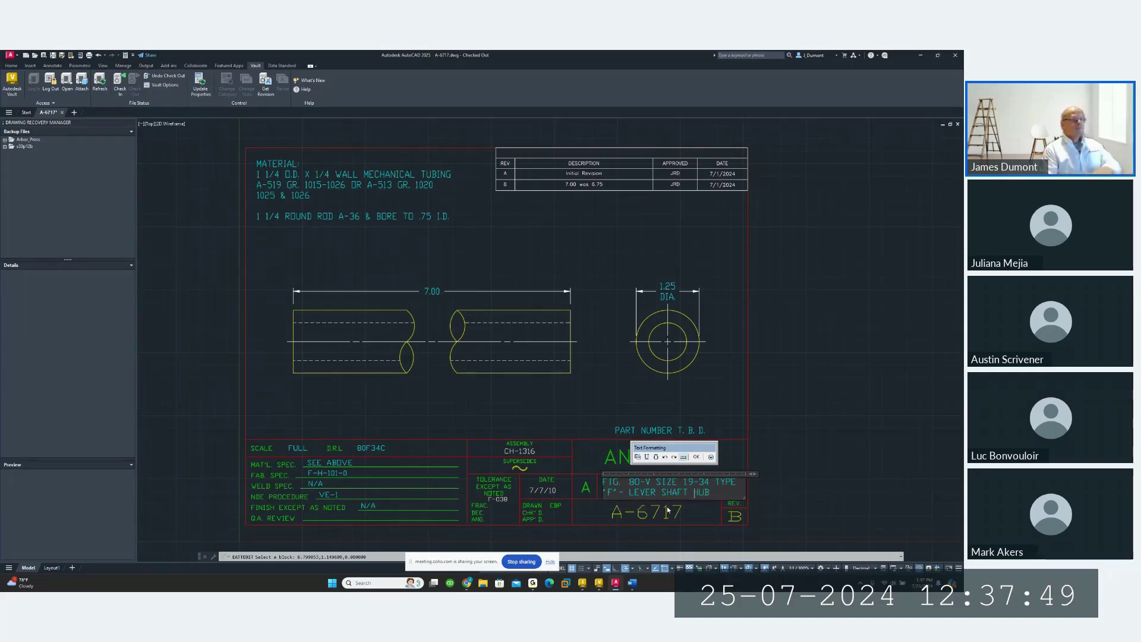
{"action": "left_click", "coordinate": [657, 431]}
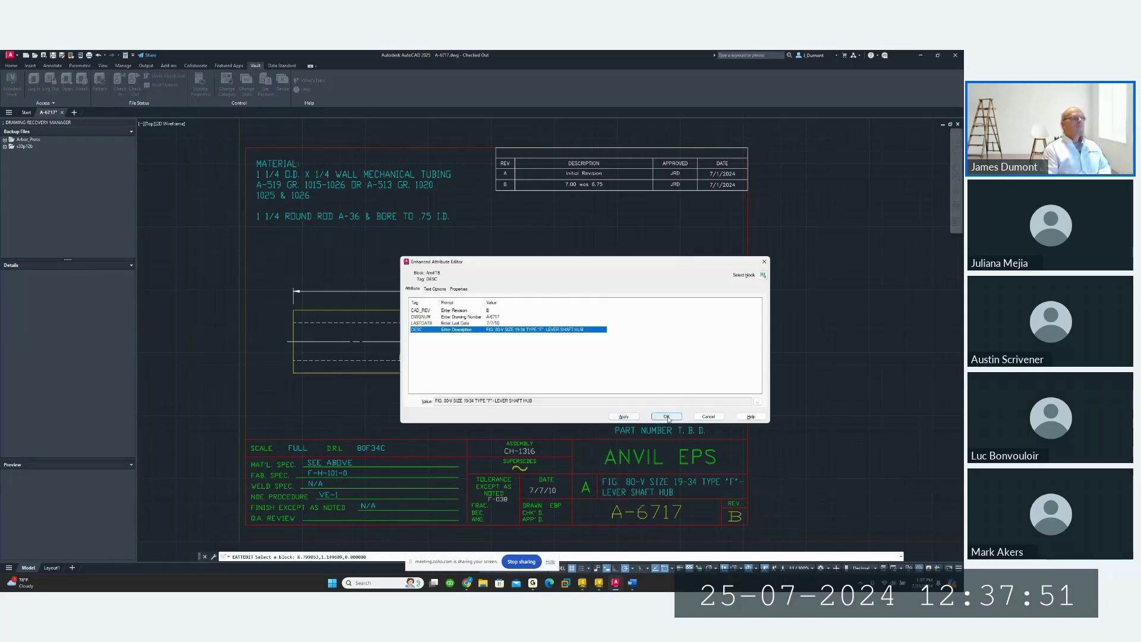
{"action": "left_click", "coordinate": [665, 416]}
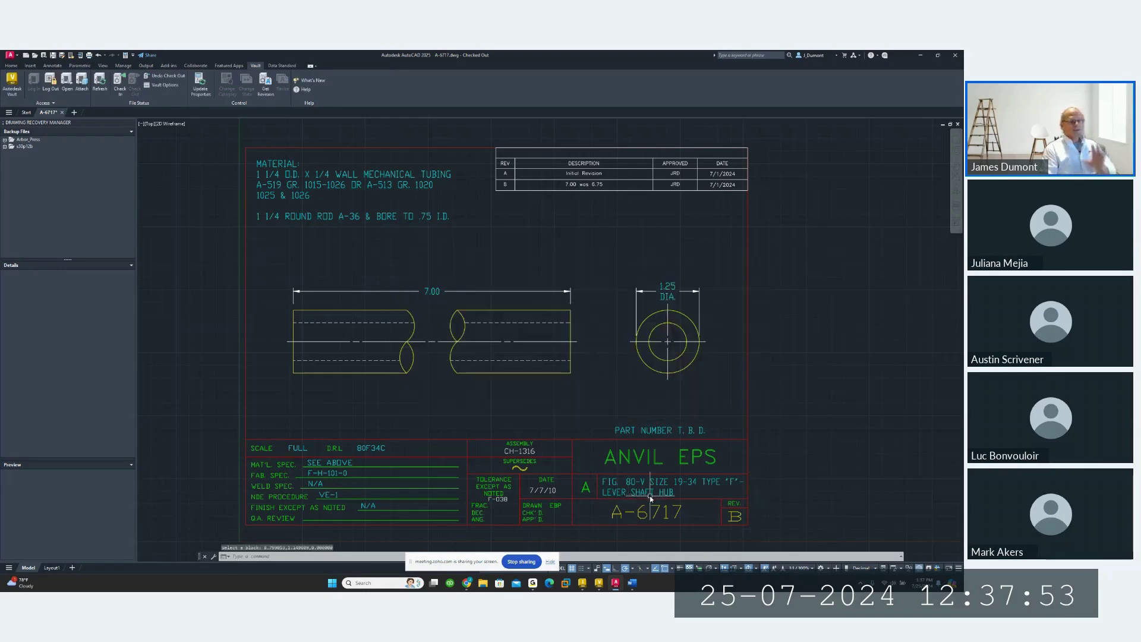
Check A-6717.dwg in to the vault with the default settings and close the drawing
{"action": "left_click", "coordinate": [121, 84]}
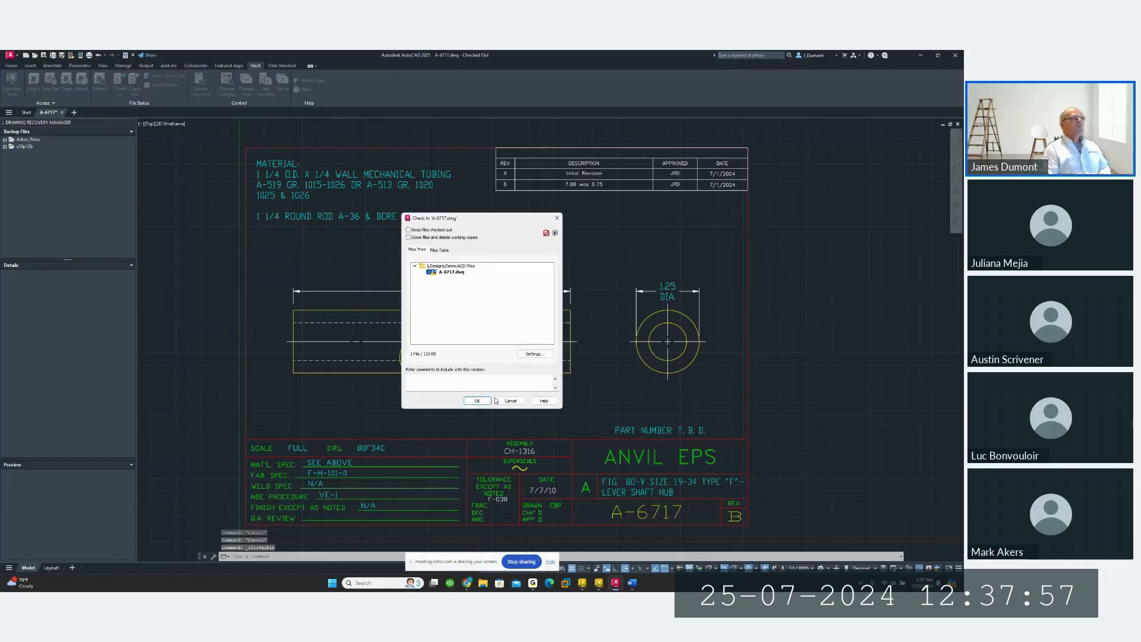
{"action": "left_click", "coordinate": [480, 402]}
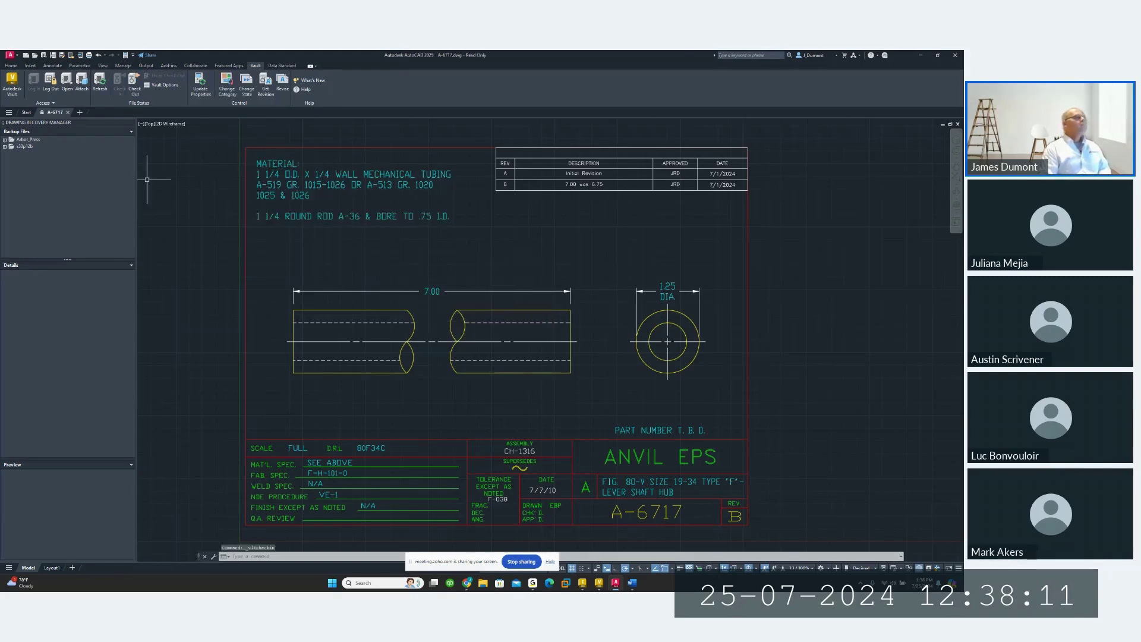
{"action": "left_click", "coordinate": [958, 124]}
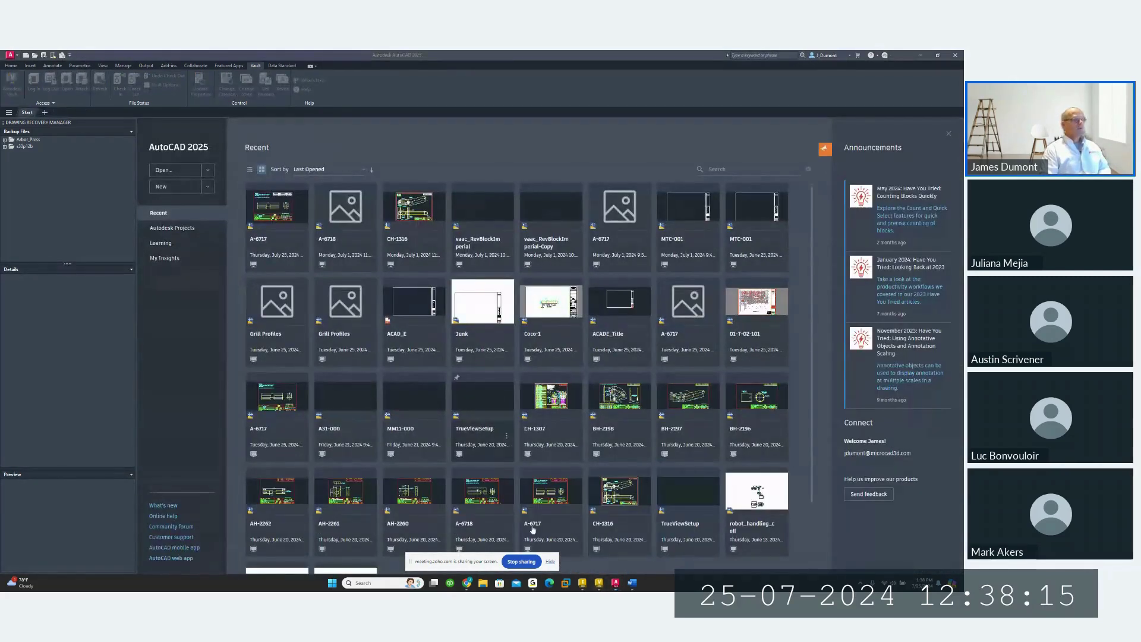
Switch to Vault and check the A-6717.dwg entry in the search results and the ACD Files folder
{"action": "left_click", "coordinate": [600, 585]}
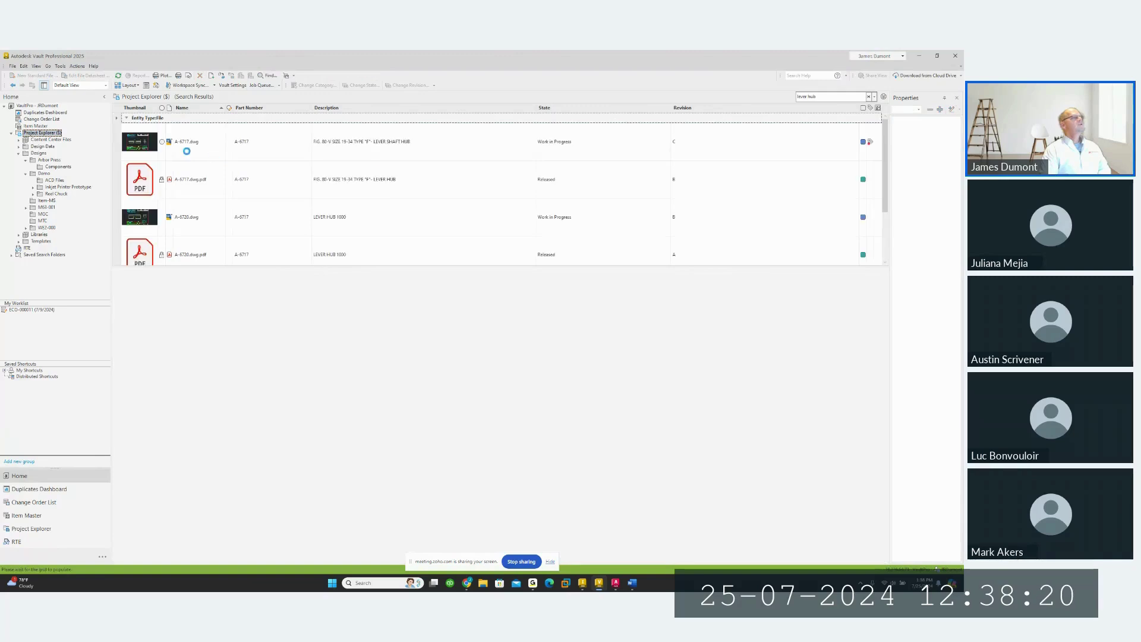
{"action": "left_click", "coordinate": [397, 146]}
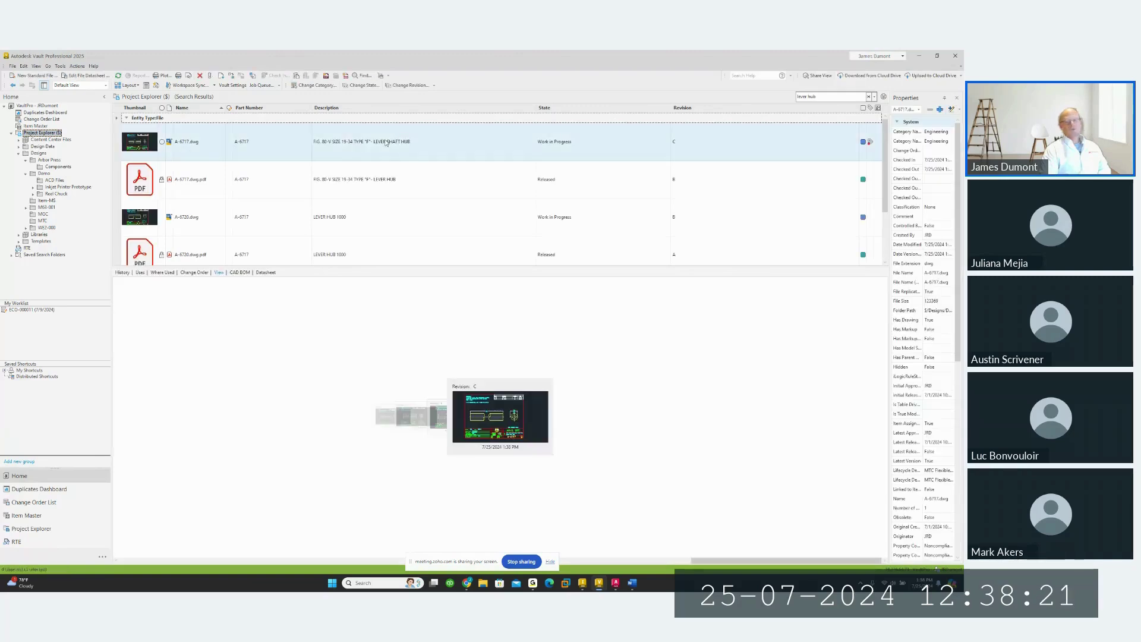
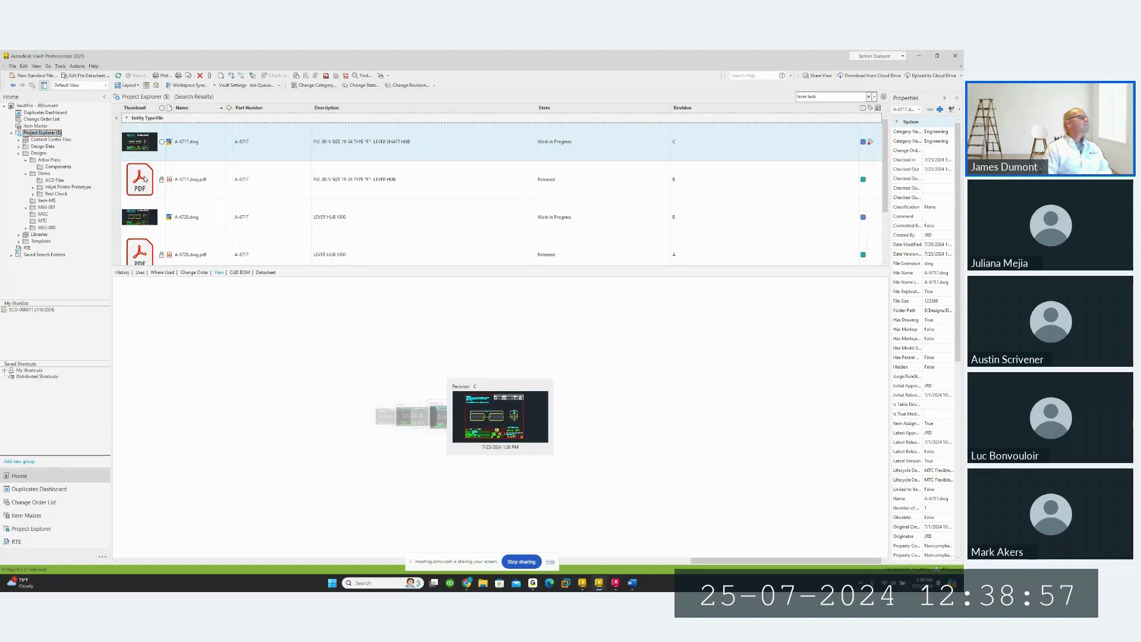
{"action": "left_click", "coordinate": [54, 180]}
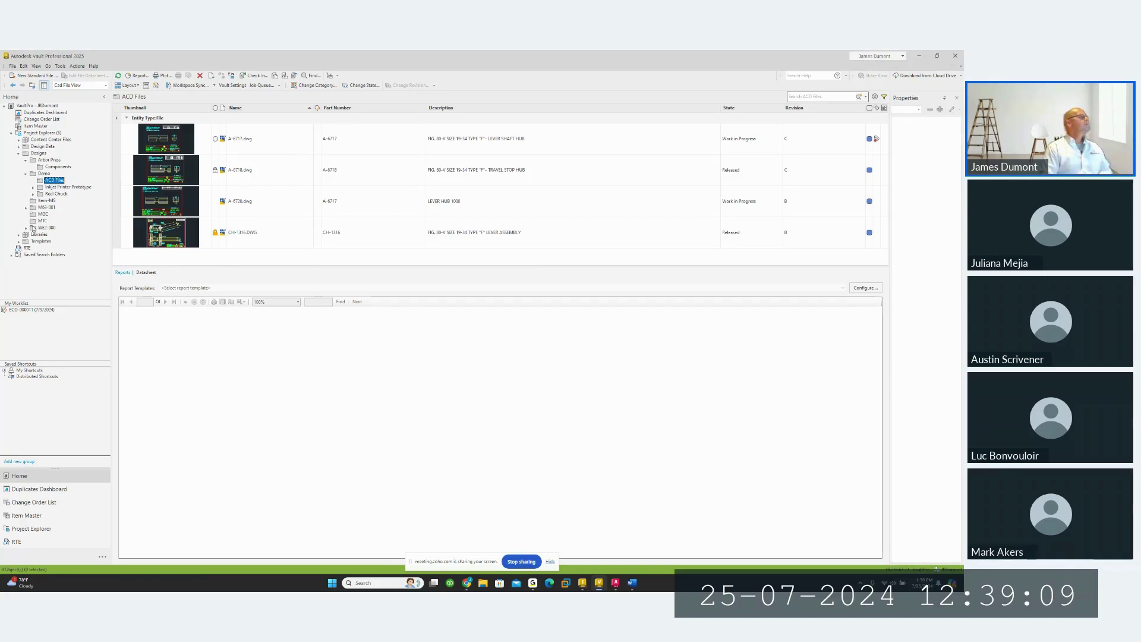
Open the Arbor Press folder and display the files that Arbor_Press.iam uses
{"action": "left_click", "coordinate": [48, 160]}
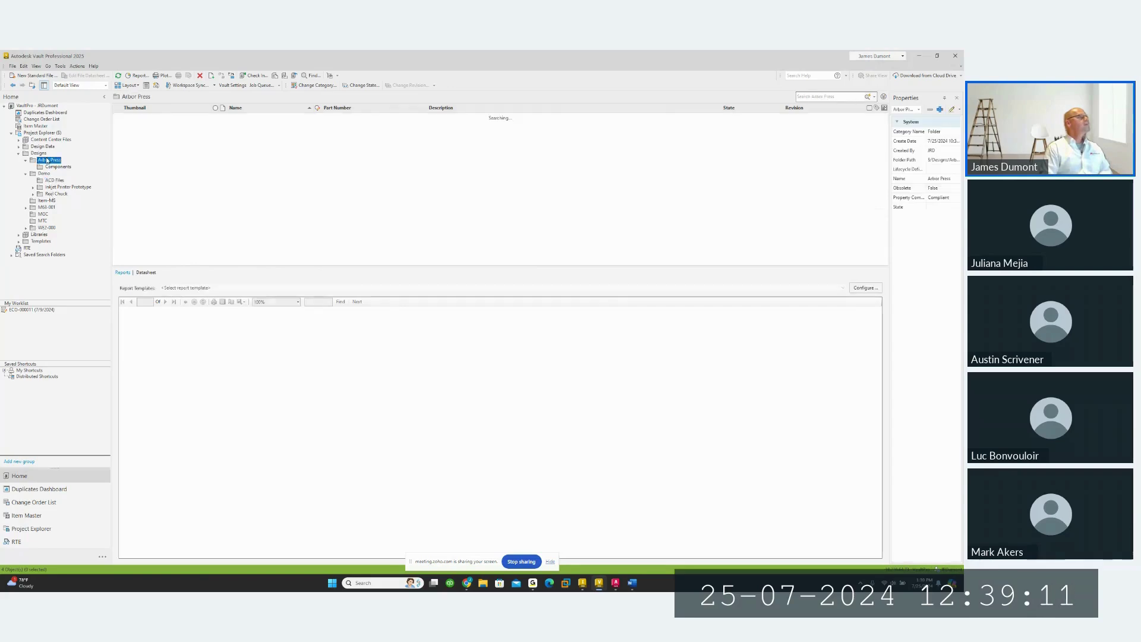
{"action": "left_click", "coordinate": [190, 195]}
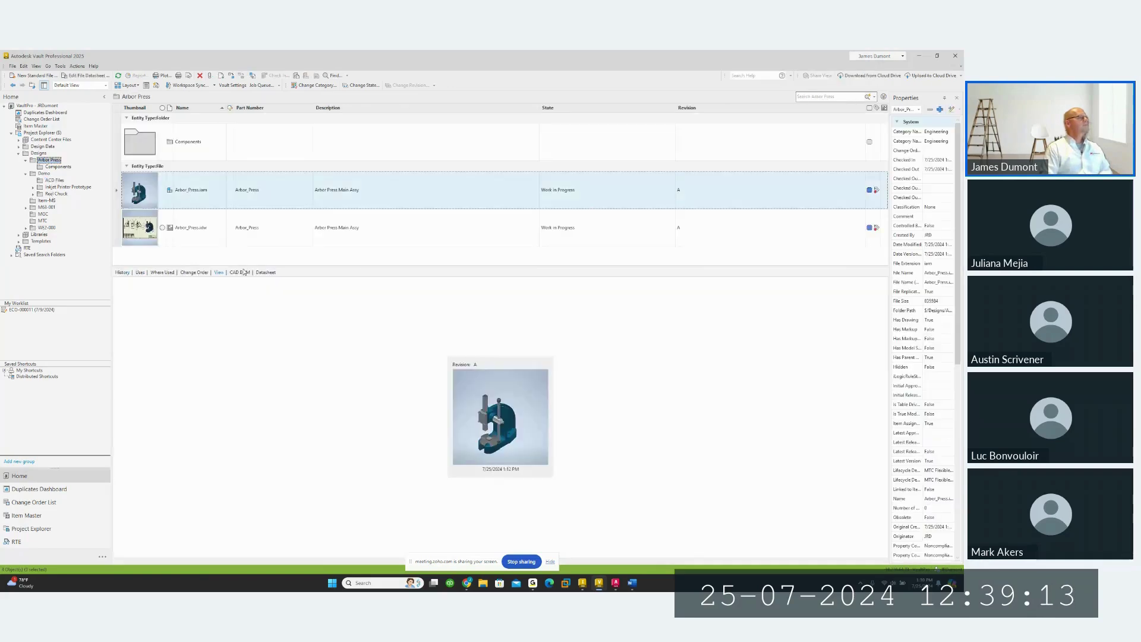
{"action": "left_click", "coordinate": [140, 273]}
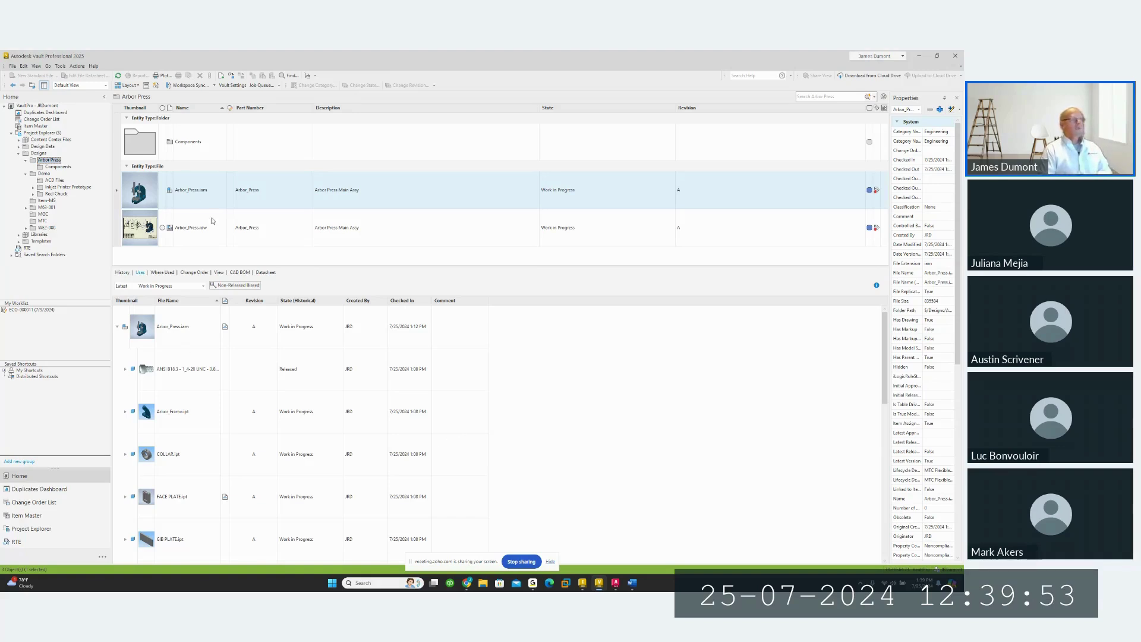
{"action": "left_click", "coordinate": [195, 192]}
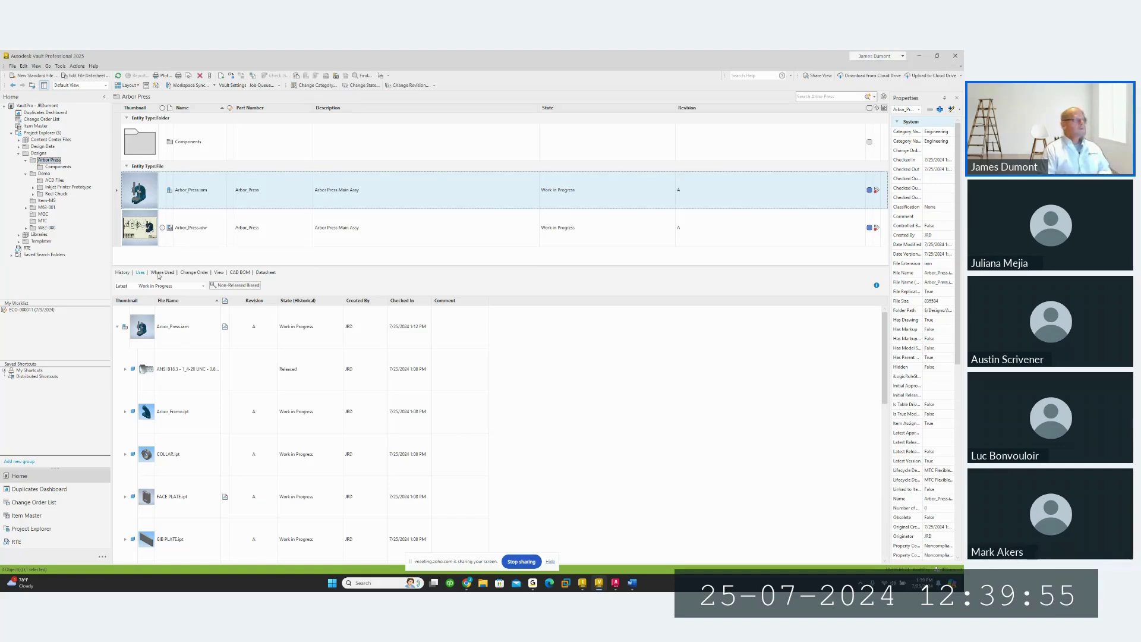
{"action": "left_click", "coordinate": [140, 274]}
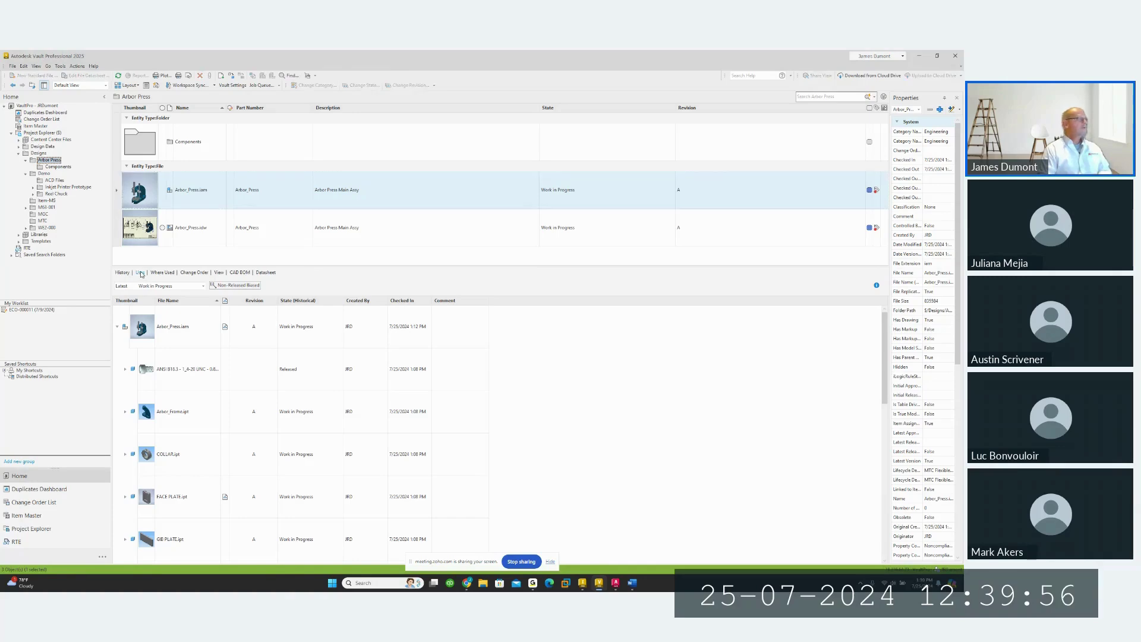
Go from Arbor_Frame.ipt in the assembly's list of used files to the folder that stores it
{"action": "left_click", "coordinate": [164, 418]}
{"action": "right_click", "coordinate": [163, 418]}
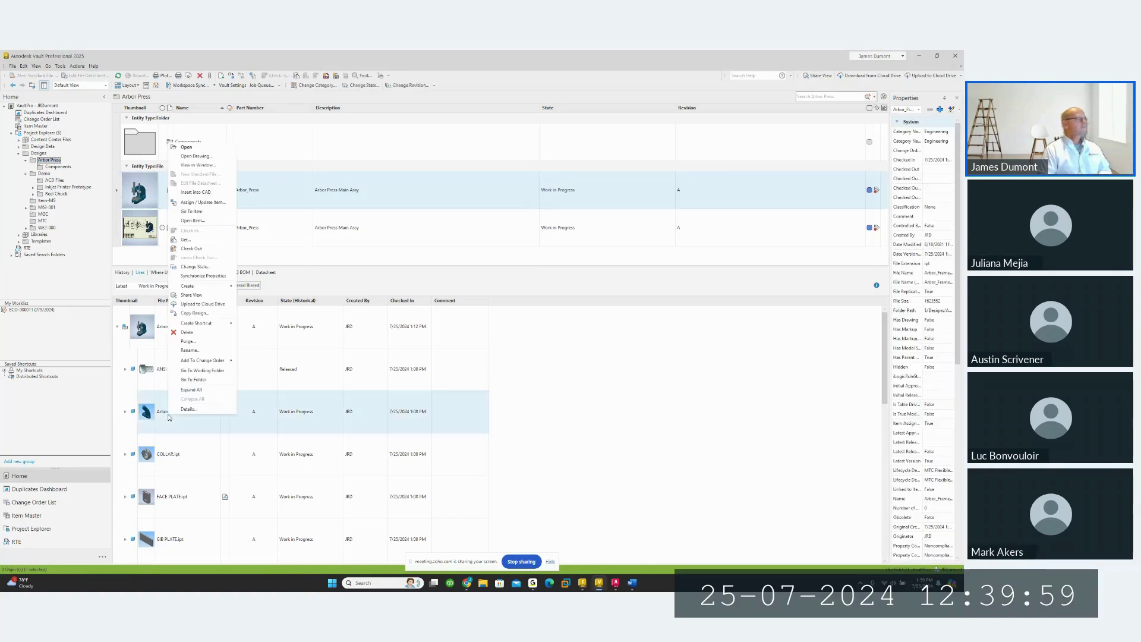
{"action": "left_click", "coordinate": [190, 382]}
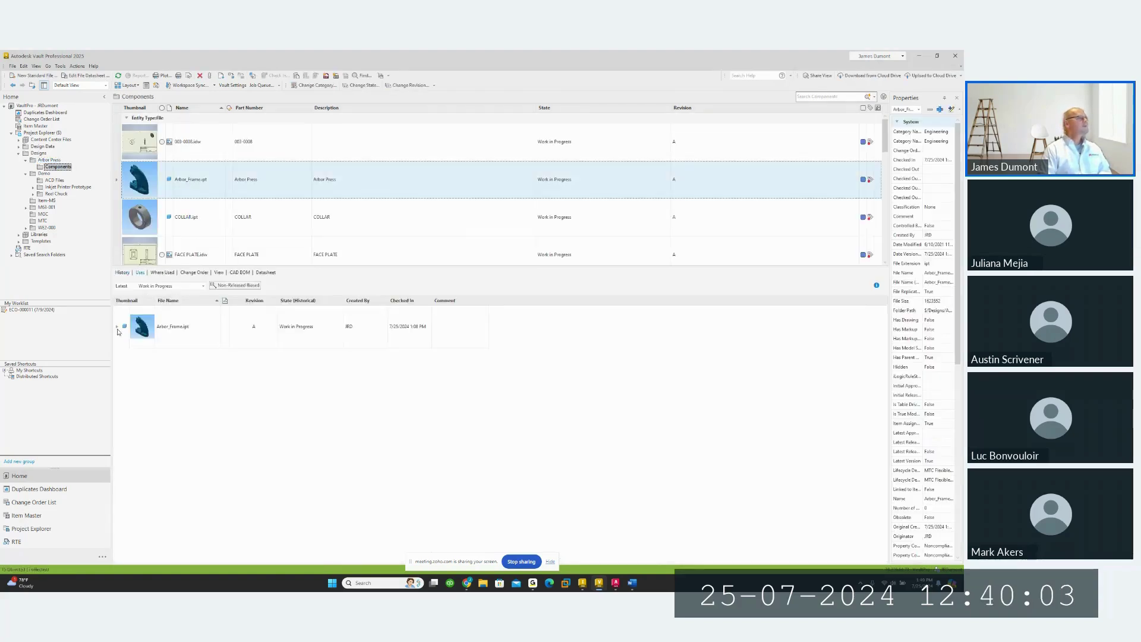
Examine where Arbor_Frame.ipt and COLLAR.ipt are used and look through the other files in the Components folder
{"action": "left_click", "coordinate": [162, 272]}
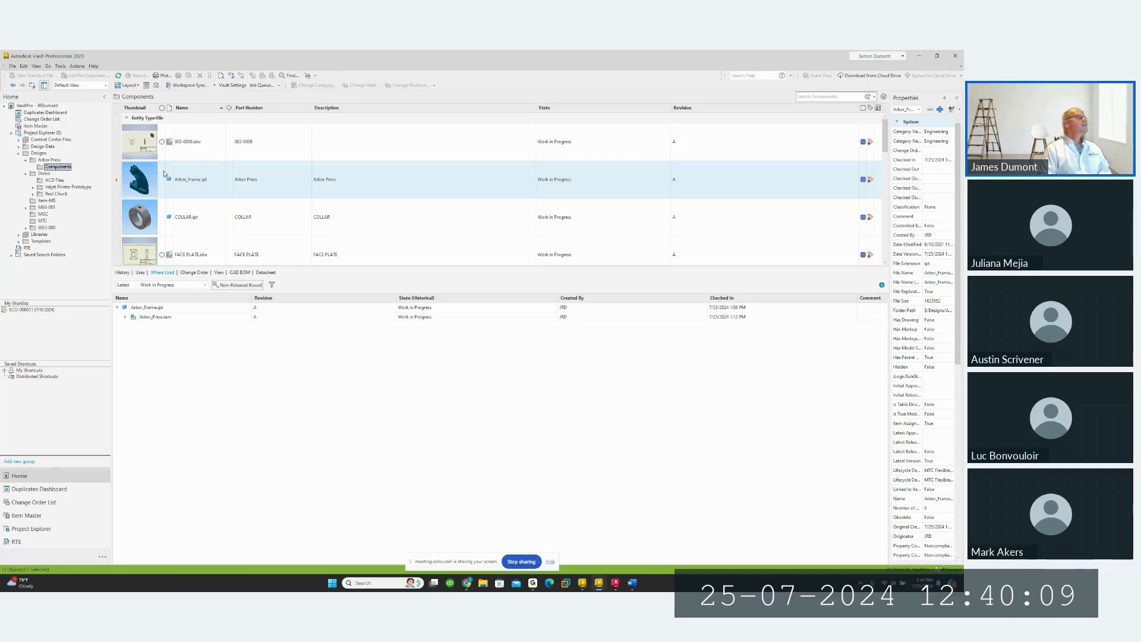
{"action": "left_click", "coordinate": [195, 210]}
{"action": "left_click", "coordinate": [118, 308]}
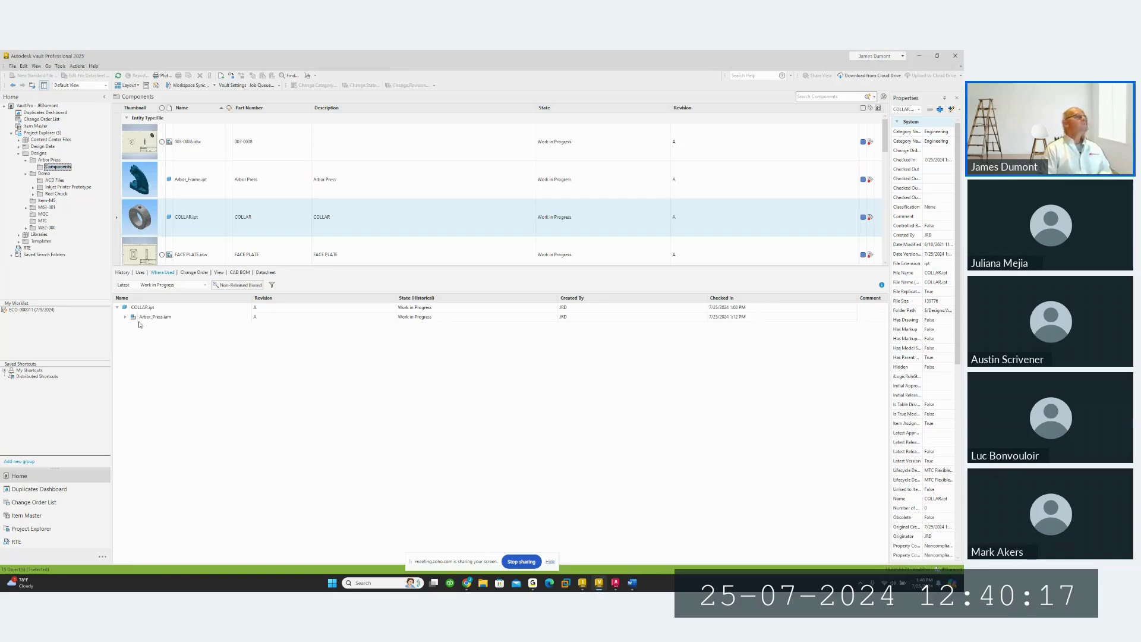
{"action": "scroll", "coordinate": [208, 206], "scroll_direction": "down", "scroll_amount": 2}
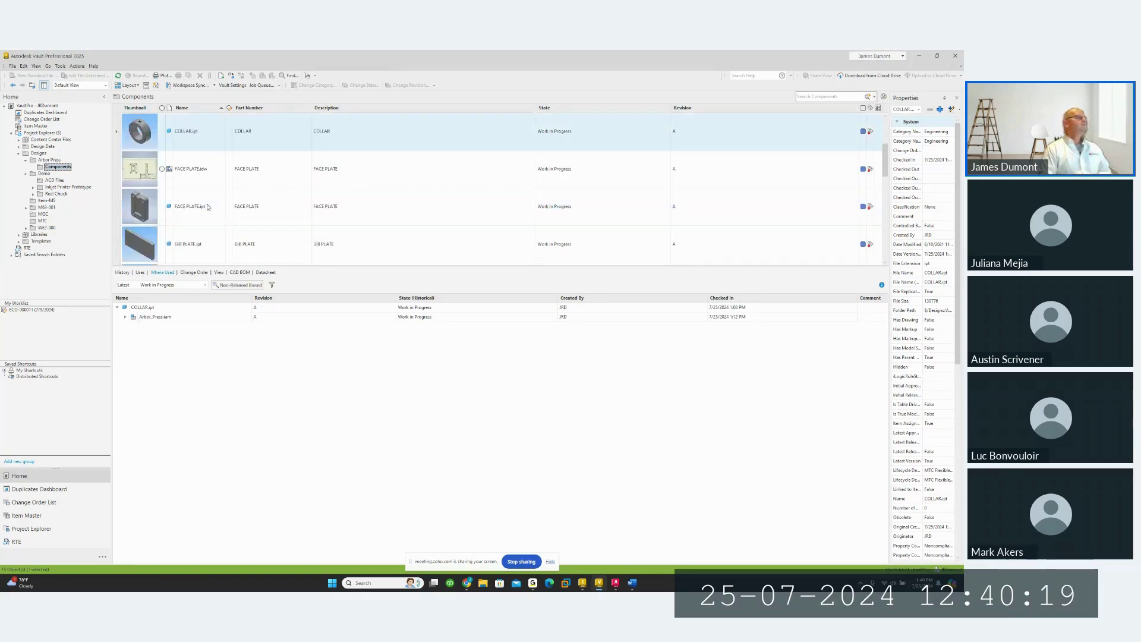
{"action": "scroll", "coordinate": [205, 209], "scroll_direction": "up", "scroll_amount": 2}
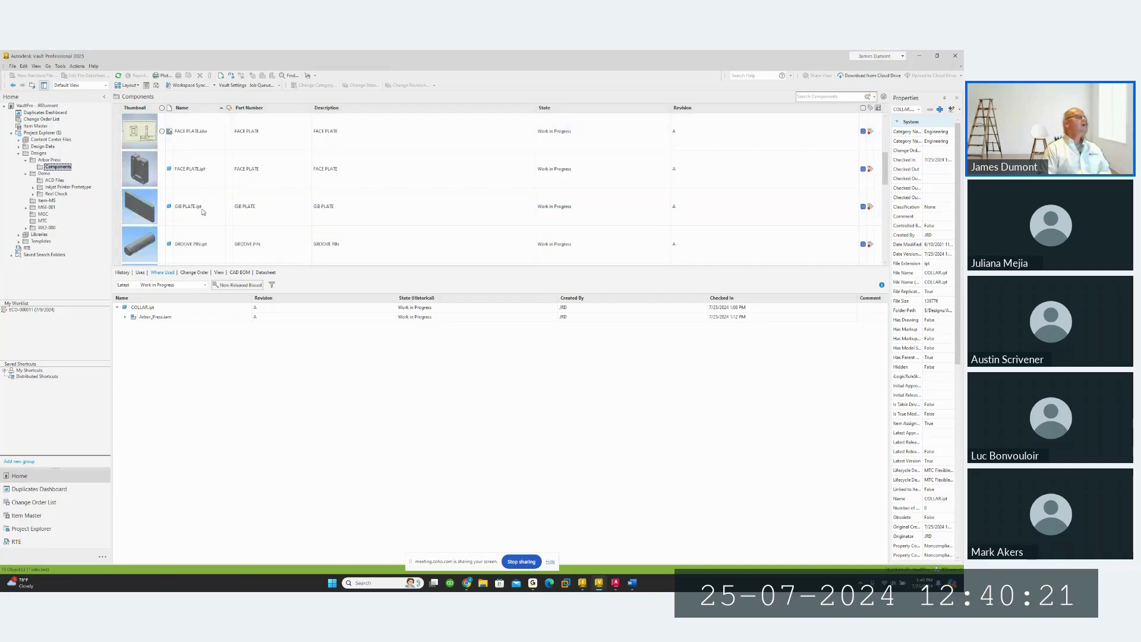
{"action": "scroll", "coordinate": [207, 199], "scroll_direction": "down", "scroll_amount": 1}
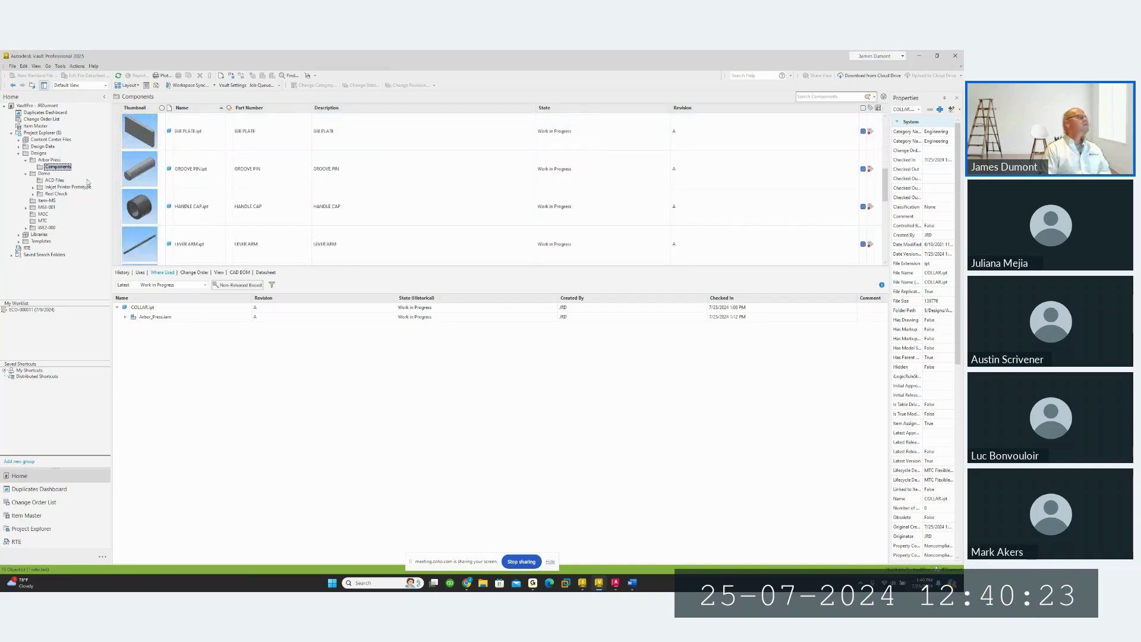
Return to the Arbor Press folder and expand the list of files used by Arbor_Press.iam
{"action": "key", "text": "BackSpace"}
{"action": "left_click", "coordinate": [182, 206]}
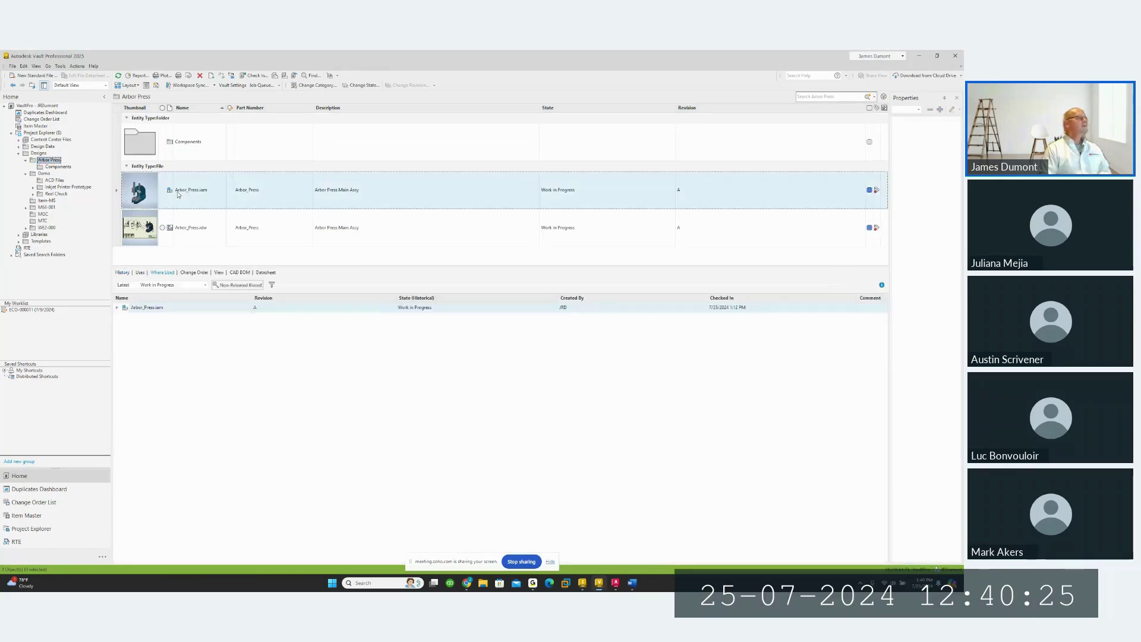
{"action": "left_click", "coordinate": [140, 272]}
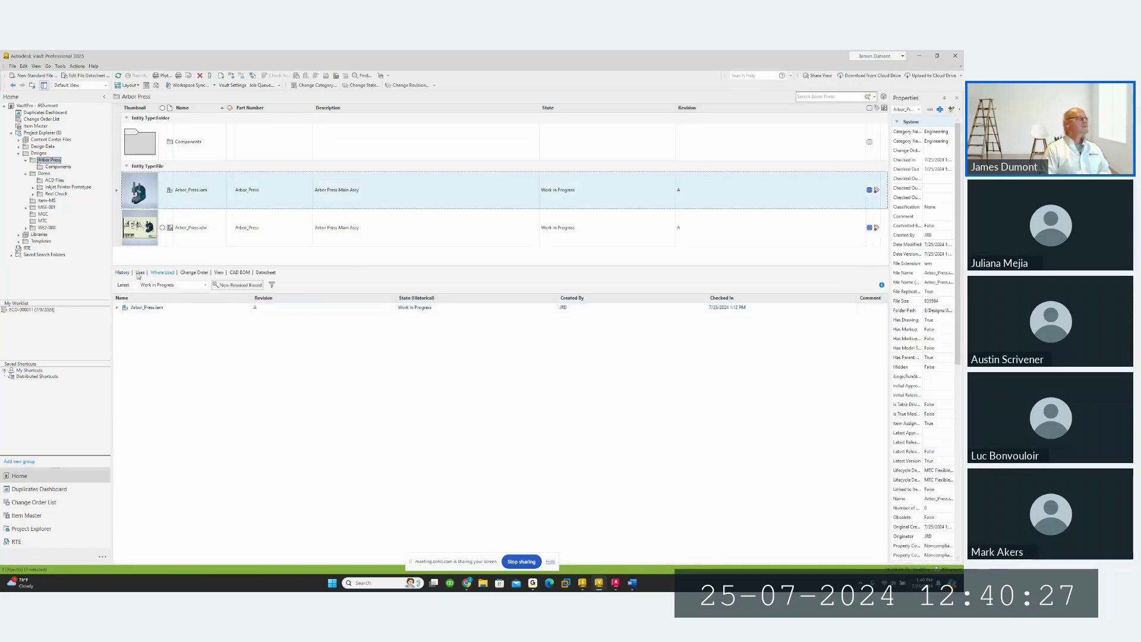
{"action": "left_click", "coordinate": [117, 328]}
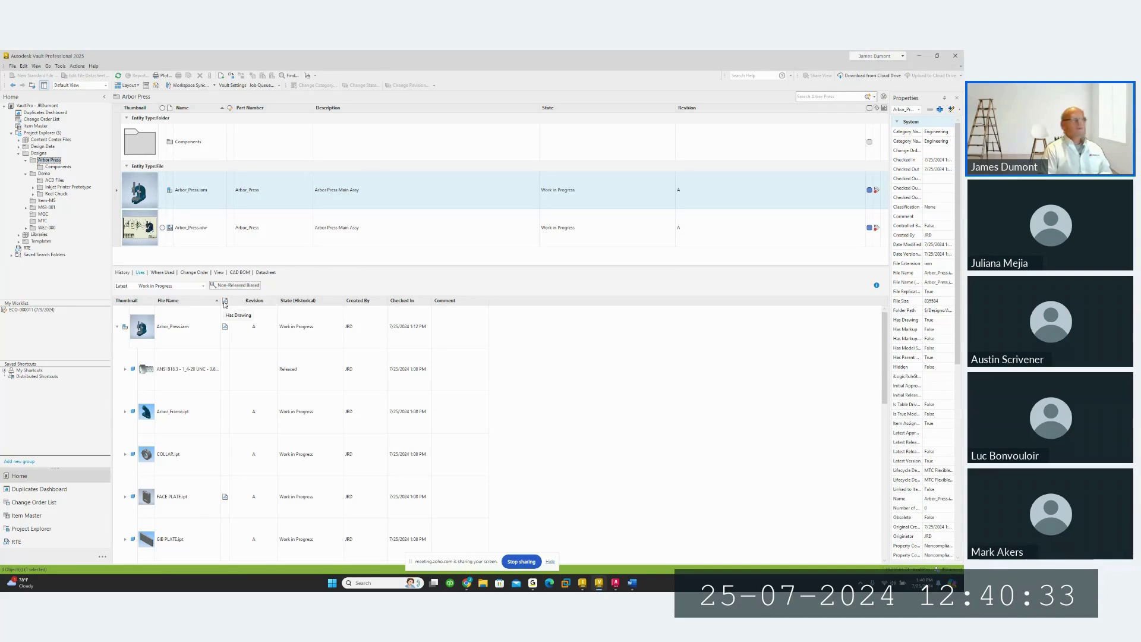
Customize the used-files list of Arbor_Press.iam by removing the Has Drawing field from its columns
{"action": "right_click", "coordinate": [474, 301]}
{"action": "left_click", "coordinate": [502, 366]}
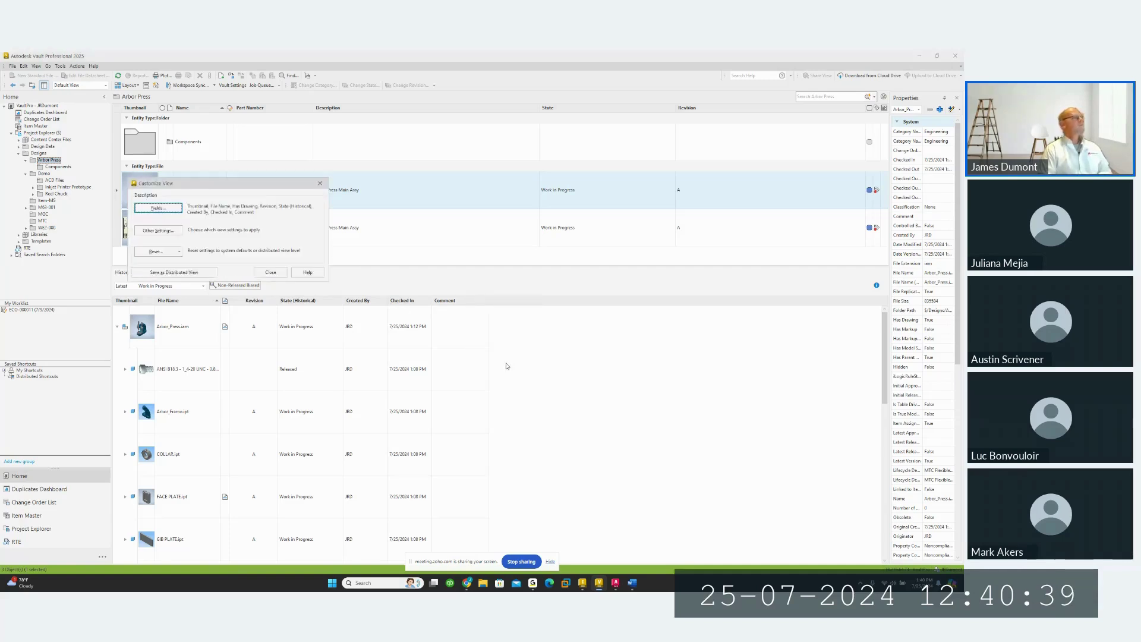
{"action": "left_click", "coordinate": [156, 209]}
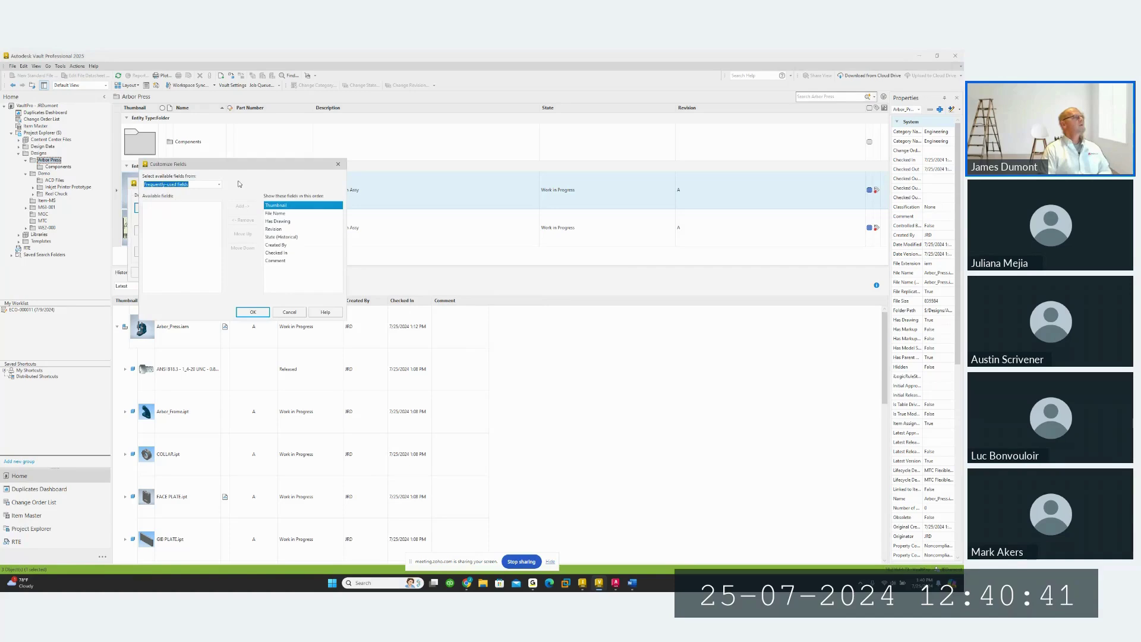
{"action": "left_click", "coordinate": [277, 221]}
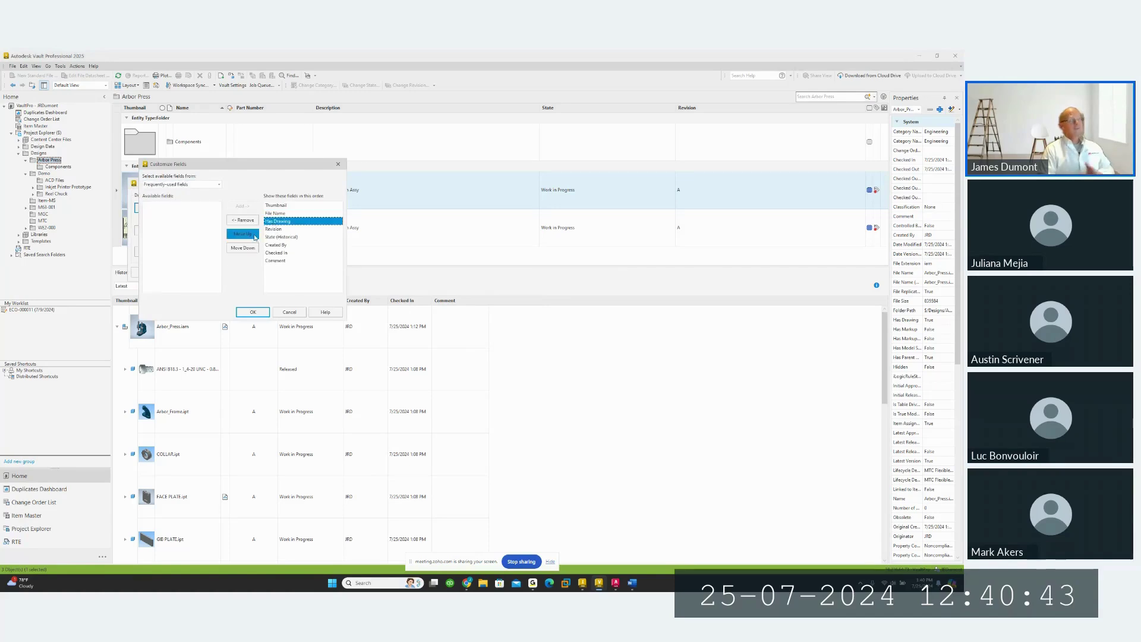
{"action": "left_click", "coordinate": [243, 220]}
{"action": "left_click", "coordinate": [253, 312]}
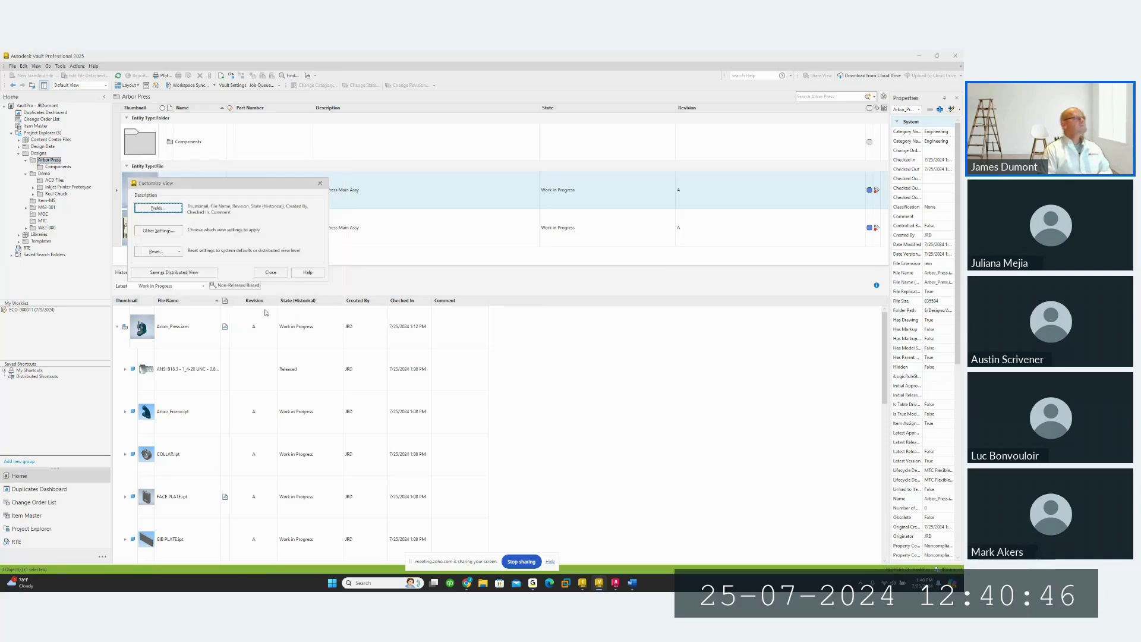
{"action": "left_click", "coordinate": [270, 272]}
{"action": "scroll", "coordinate": [222, 401], "scroll_direction": "down", "scroll_amount": 5}
{"action": "scroll", "coordinate": [226, 410], "scroll_direction": "up", "scroll_amount": 5}
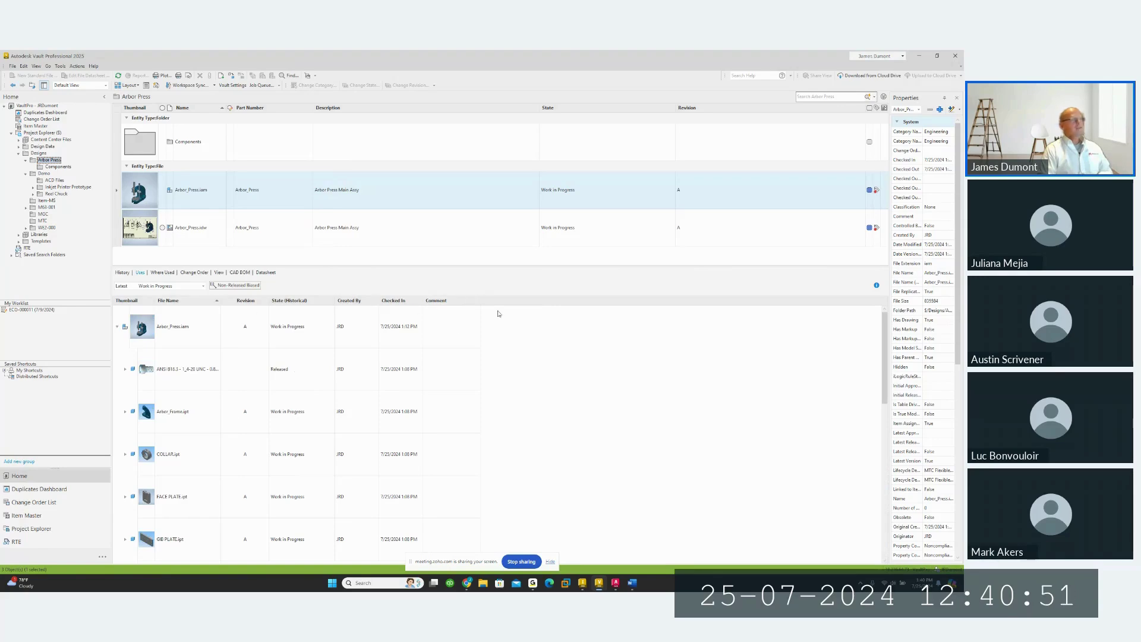
Add the Has Drawing field from the full set of version fields to the columns of the used-files list
{"action": "right_click", "coordinate": [467, 302]}
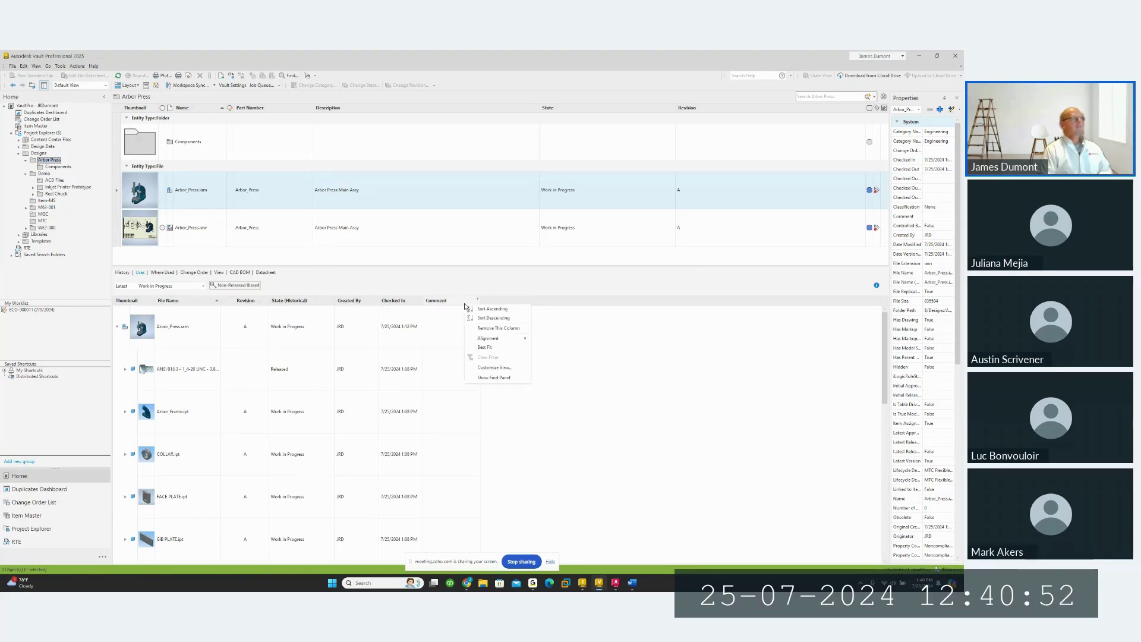
{"action": "left_click", "coordinate": [494, 367]}
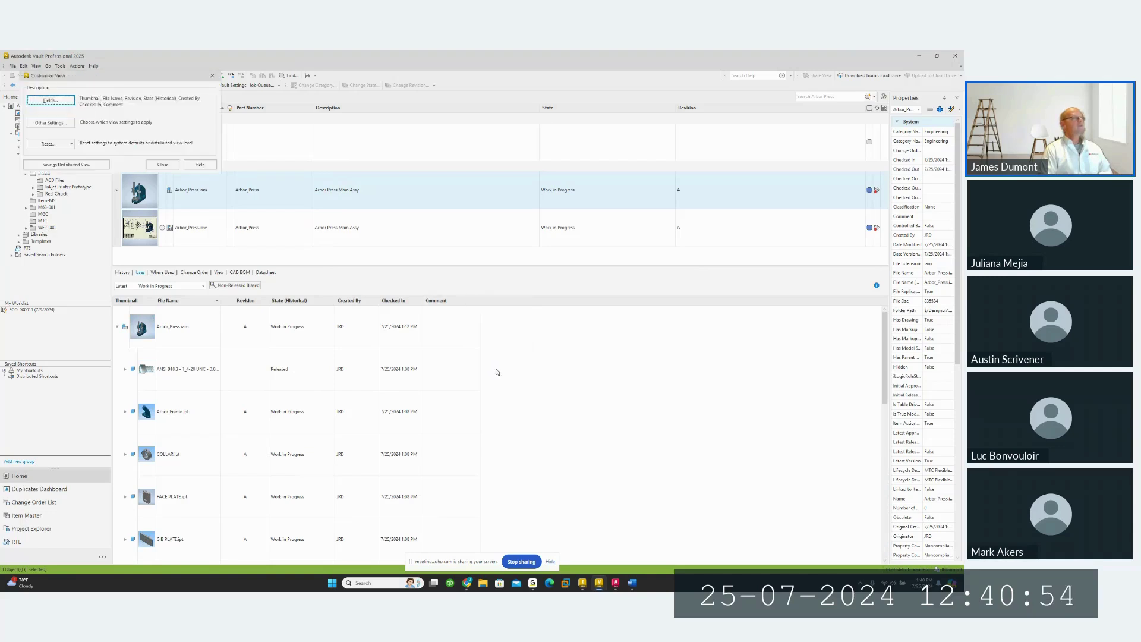
{"action": "left_click", "coordinate": [72, 103]}
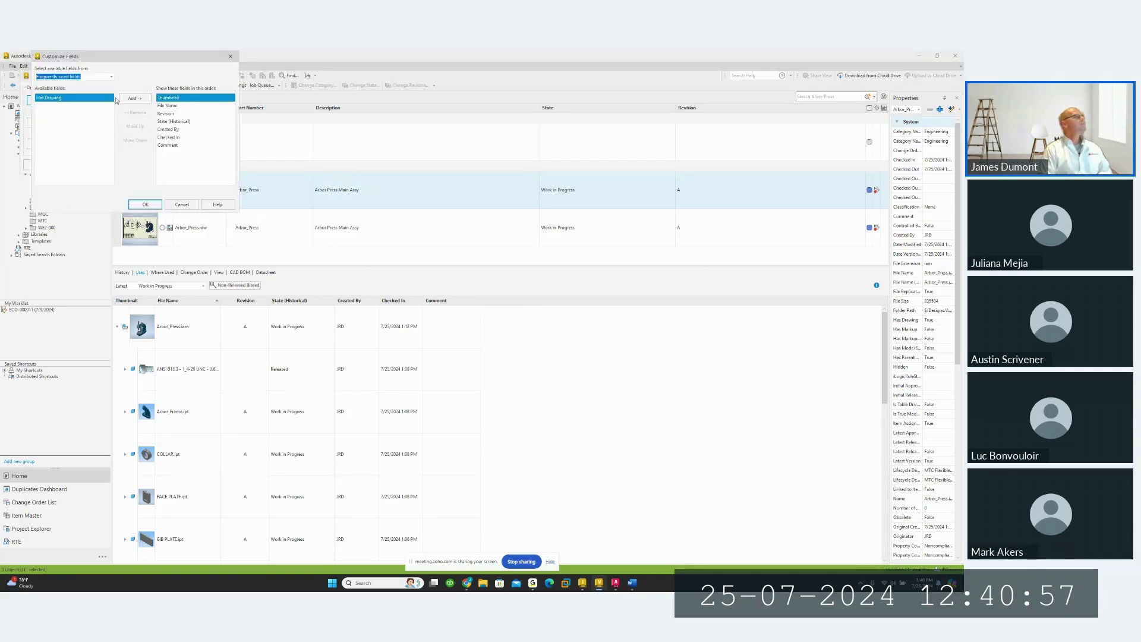
{"action": "left_click", "coordinate": [111, 77]}
{"action": "left_click", "coordinate": [60, 91]}
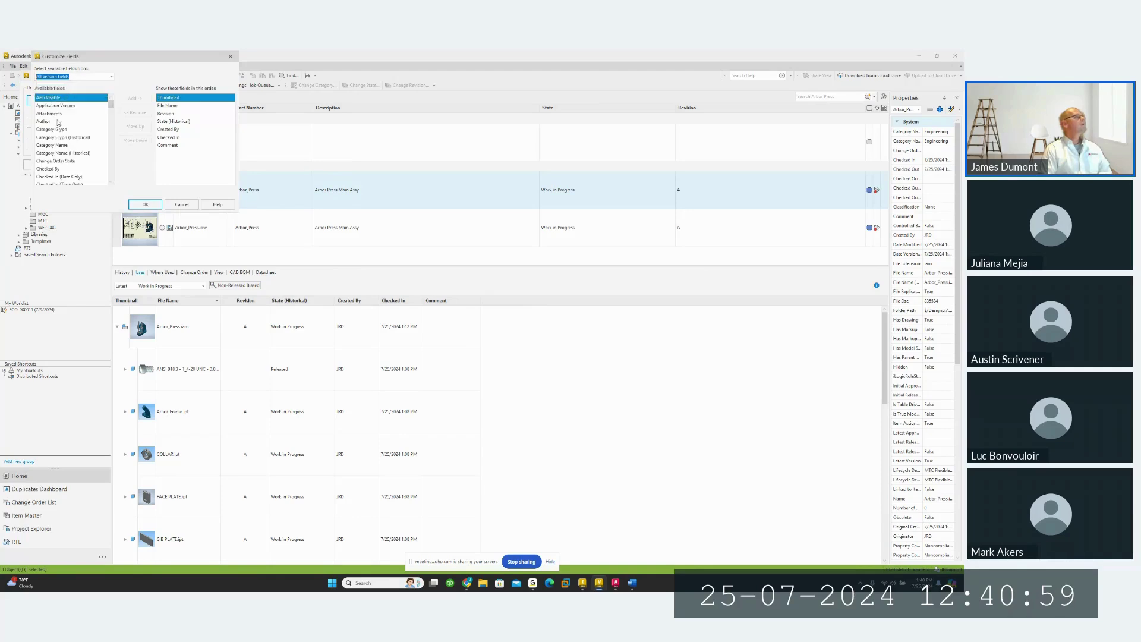
{"action": "scroll", "coordinate": [57, 123], "scroll_direction": "down", "scroll_amount": 8}
{"action": "scroll", "coordinate": [55, 169], "scroll_direction": "down", "scroll_amount": 5}
{"action": "left_click", "coordinate": [70, 144]}
{"action": "left_click", "coordinate": [133, 98]}
{"action": "left_click", "coordinate": [145, 205]}
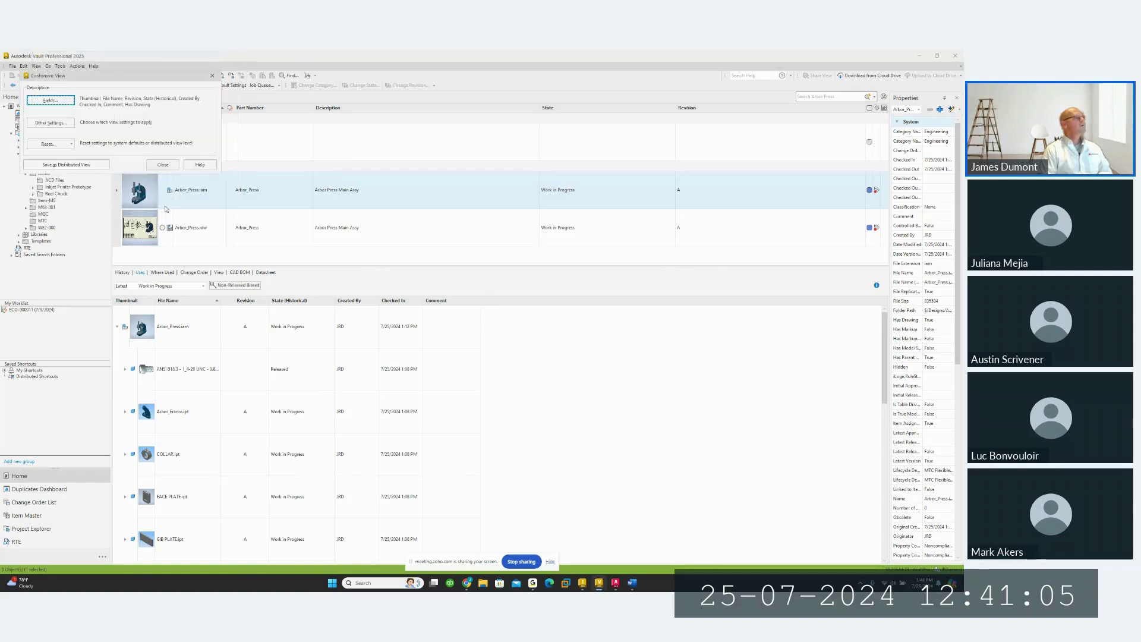
{"action": "left_click", "coordinate": [163, 165]}
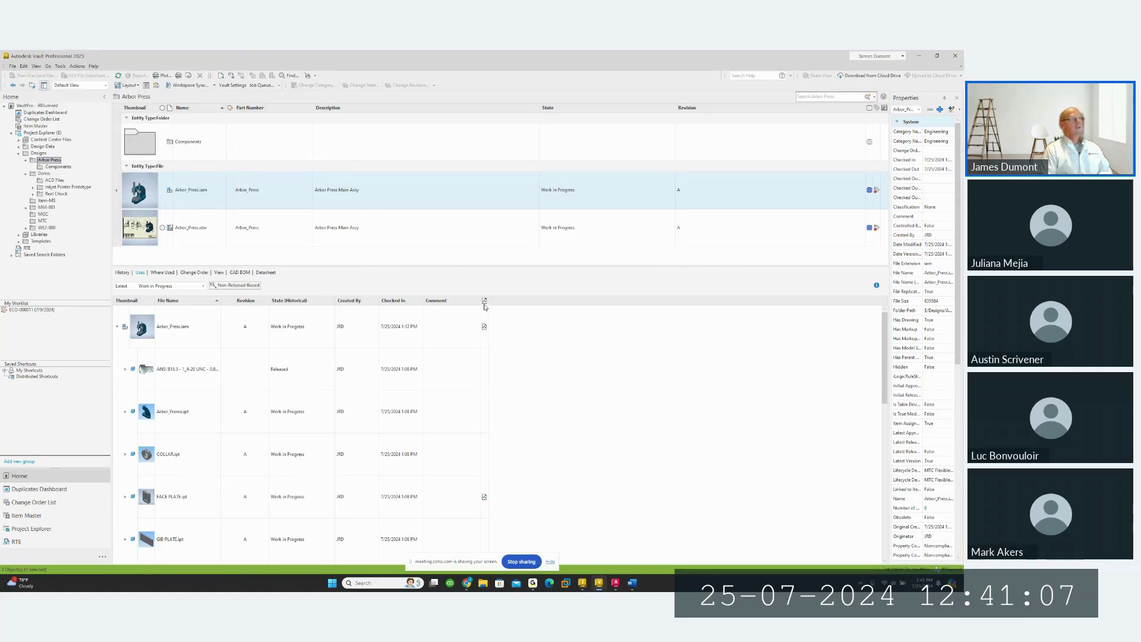
Place the Has Drawing column directly after File Name and check which used components, such as FACE PLATE.ipt, have drawings
{"action": "left_click_drag", "start_coordinate": [484, 301], "coordinate": [230, 304]}
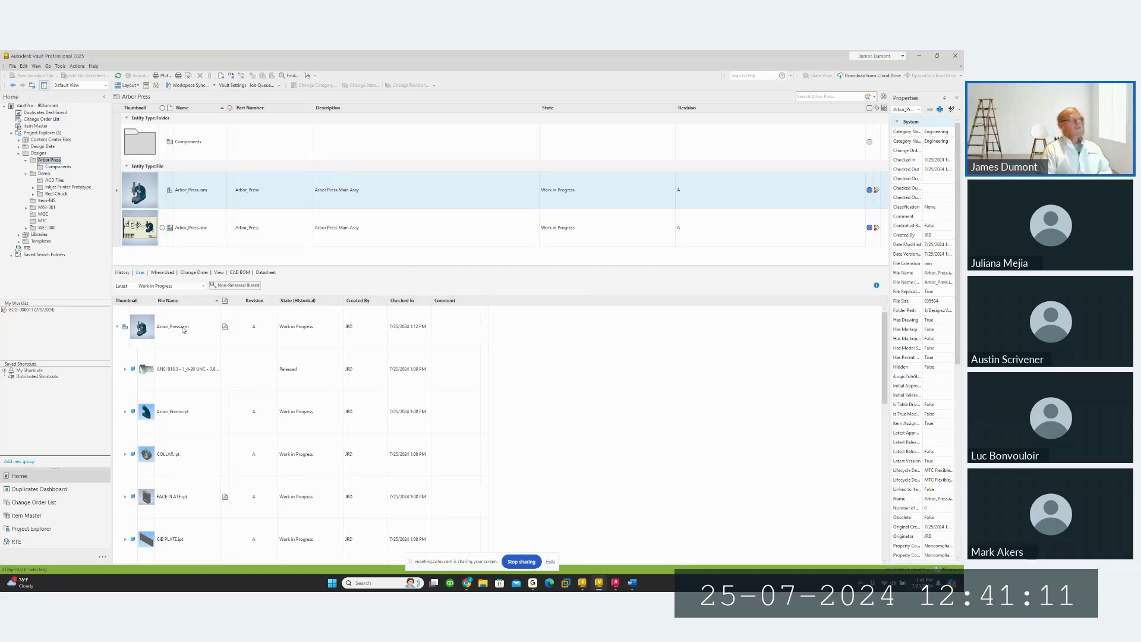
{"action": "scroll", "coordinate": [257, 390], "scroll_direction": "down", "scroll_amount": 3}
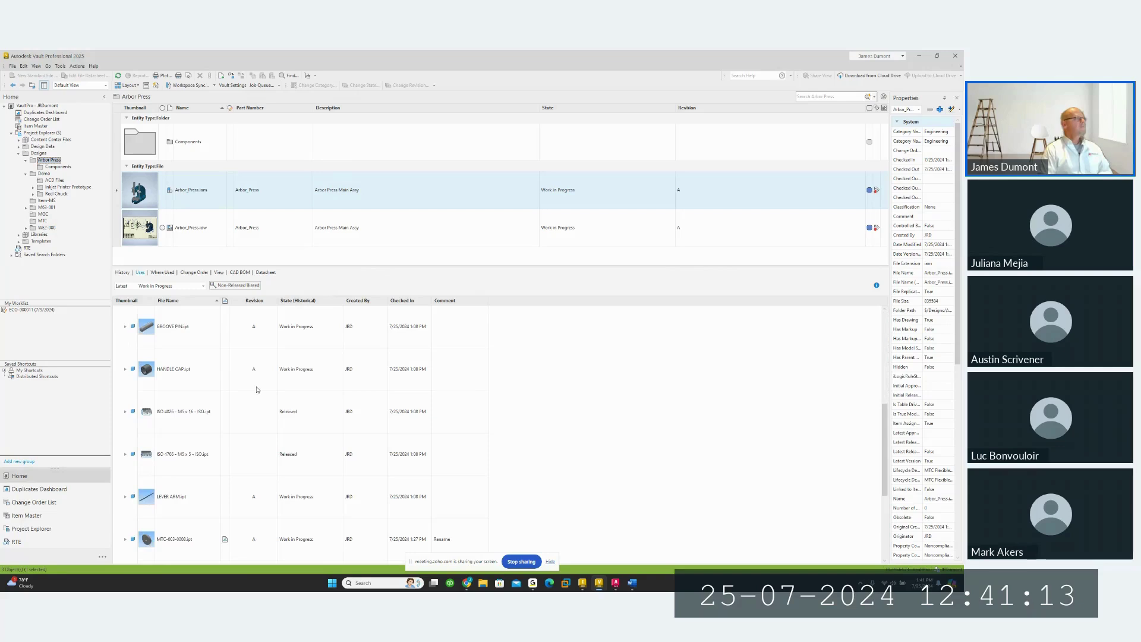
{"action": "left_click", "coordinate": [164, 372]}
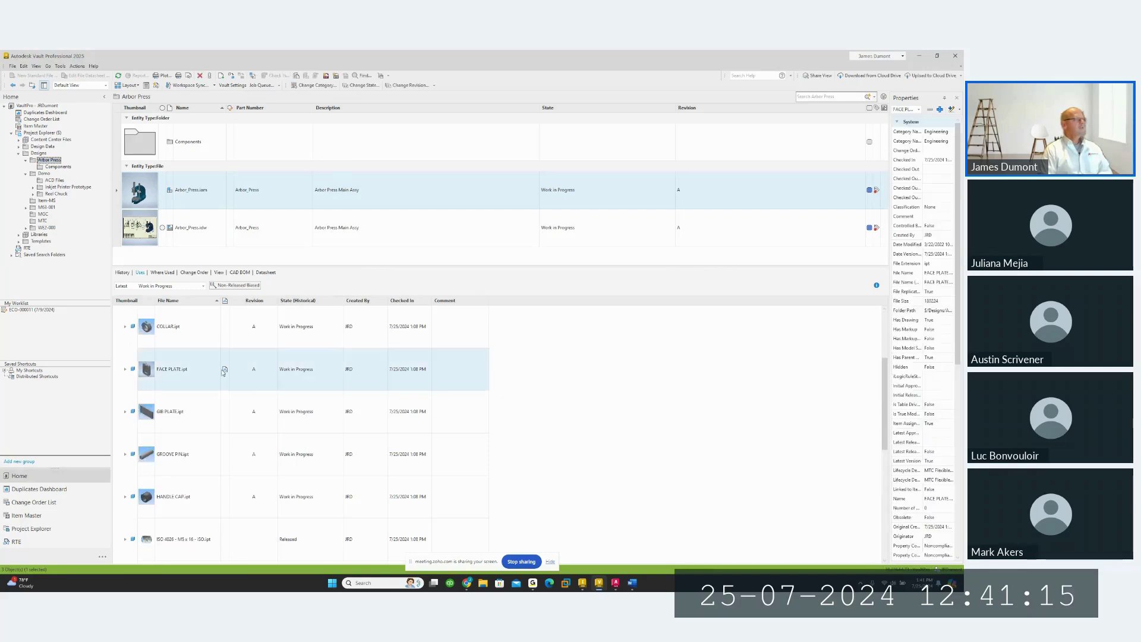
{"action": "scroll", "coordinate": [225, 421], "scroll_direction": "down", "scroll_amount": 6}
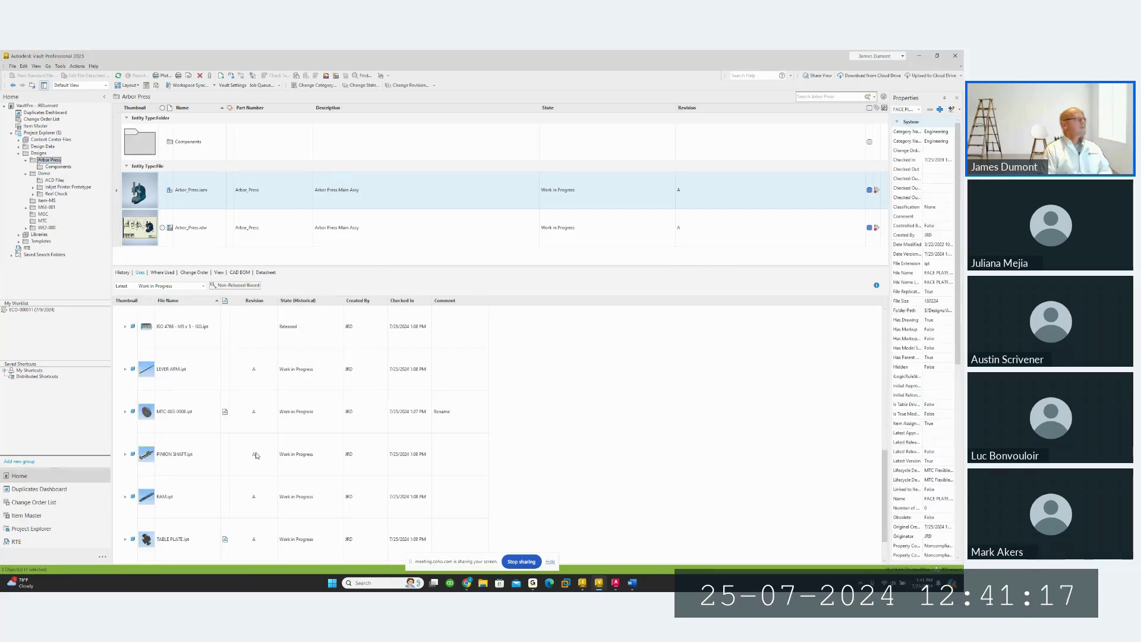
{"action": "left_click", "coordinate": [161, 416]}
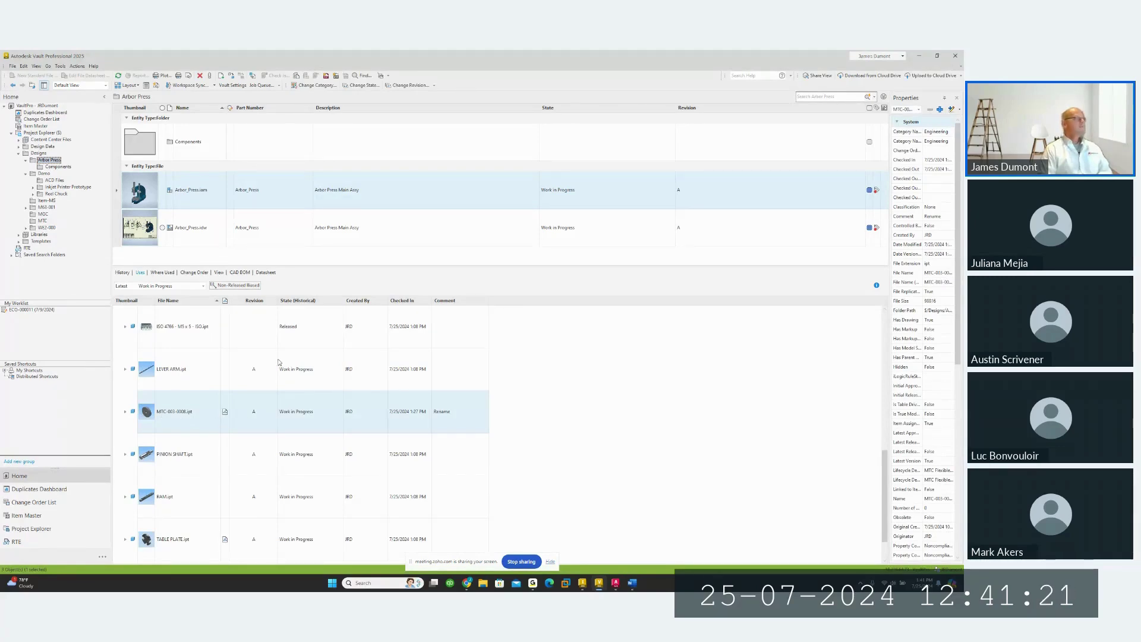
Add the Description field from the full set of version fields to the displayed fields of the used-files list
{"action": "right_click", "coordinate": [331, 301]}
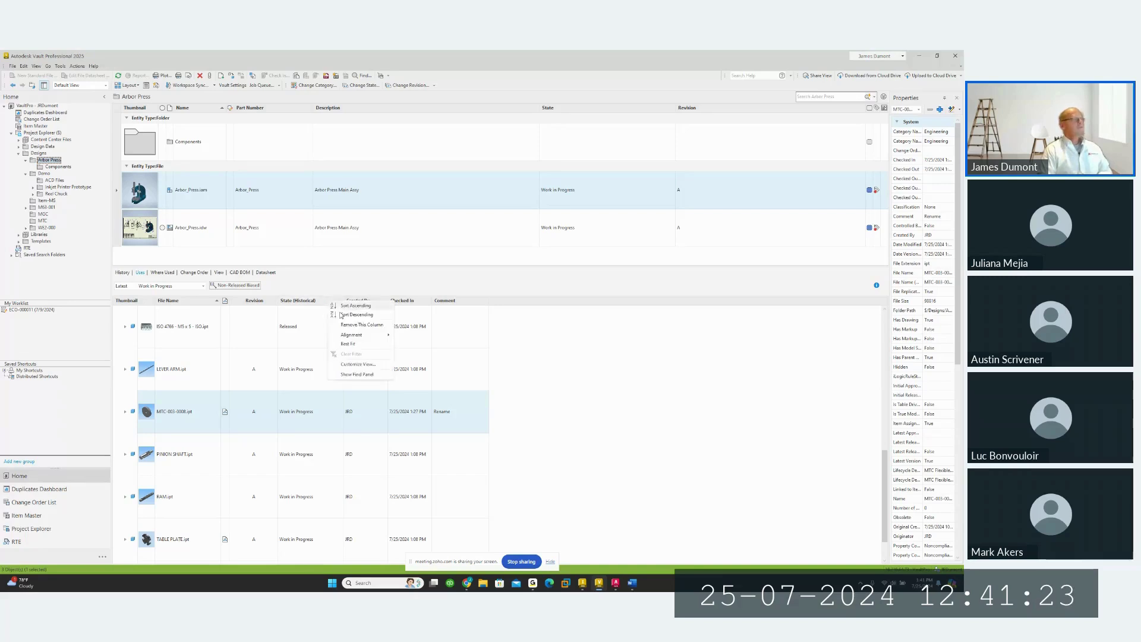
{"action": "left_click", "coordinate": [355, 364]}
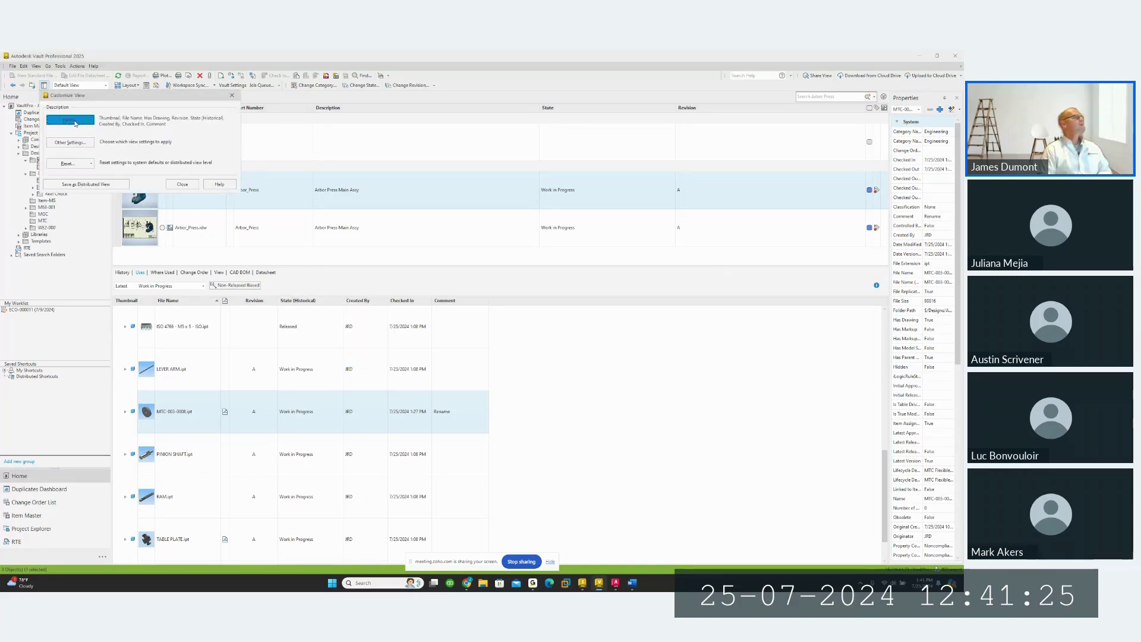
{"action": "left_click", "coordinate": [76, 122]}
{"action": "left_click", "coordinate": [131, 96]}
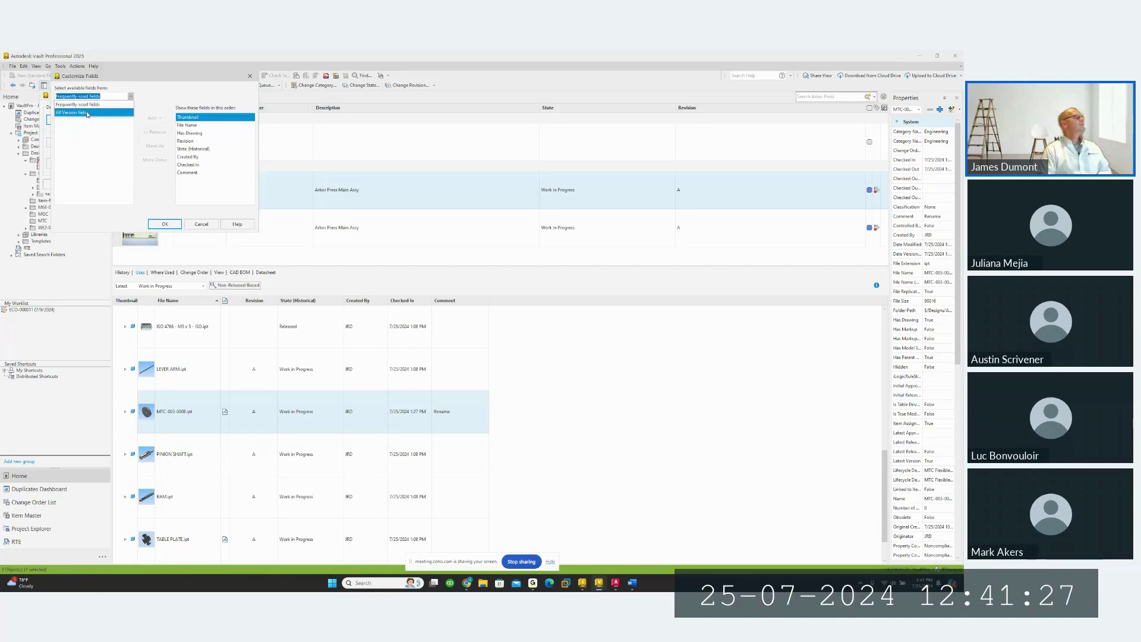
{"action": "left_click", "coordinate": [86, 113]}
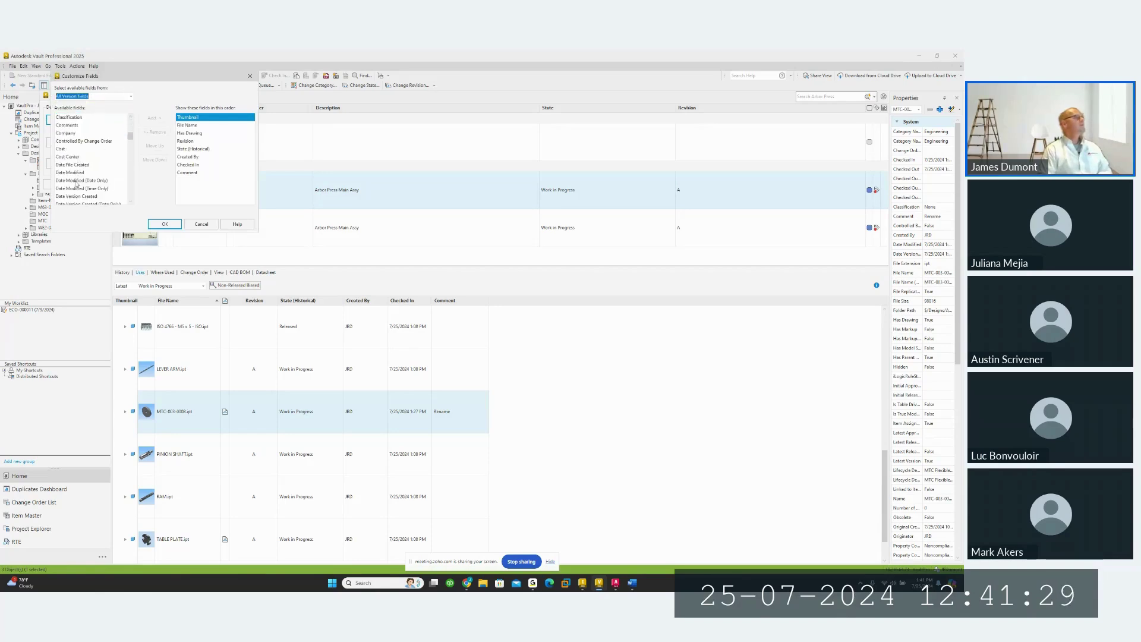
{"action": "scroll", "coordinate": [76, 181], "scroll_direction": "down", "scroll_amount": 3}
{"action": "left_click", "coordinate": [83, 149]}
{"action": "left_click", "coordinate": [153, 118]}
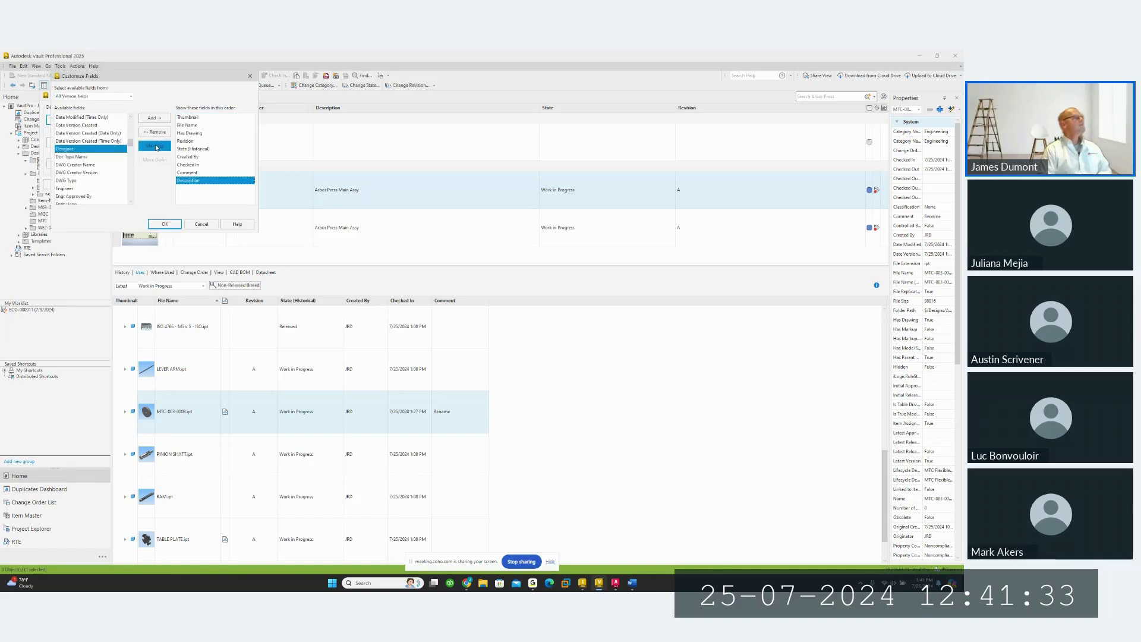
Reorder the displayed fields so Description directly follows Has Drawing, and apply the customized view
{"action": "left_click", "coordinate": [155, 146]}
{"action": "left_click", "coordinate": [155, 146]}
{"action": "left_click", "coordinate": [155, 146]}
{"action": "left_click", "coordinate": [155, 147]}
{"action": "left_click", "coordinate": [155, 146]}
{"action": "left_click", "coordinate": [155, 147]}
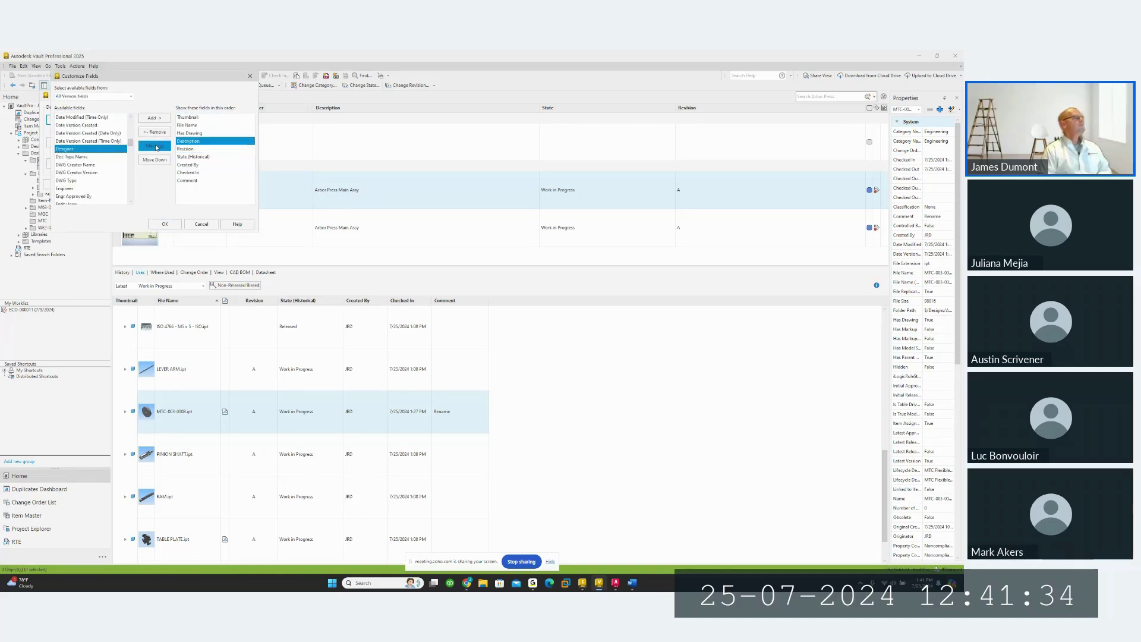
{"action": "left_click", "coordinate": [167, 226]}
{"action": "left_click", "coordinate": [182, 186]}
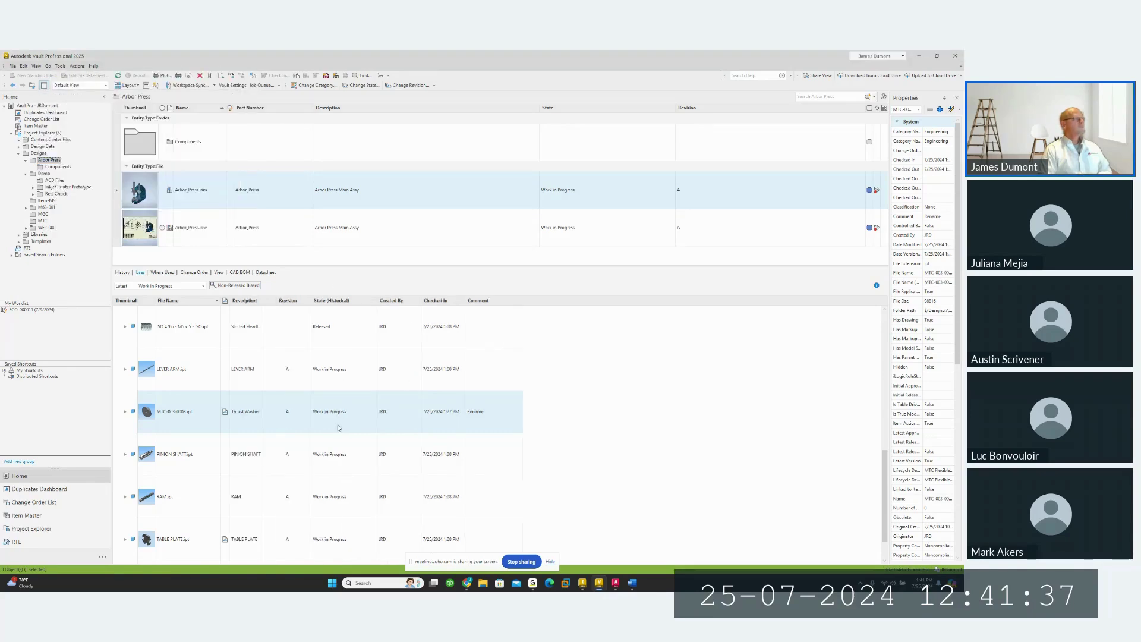
Widen the Description column in the used-files list and review the component descriptions
{"action": "double_click", "coordinate": [336, 308]}
{"action": "scroll", "coordinate": [235, 429], "scroll_direction": "down", "scroll_amount": 1}
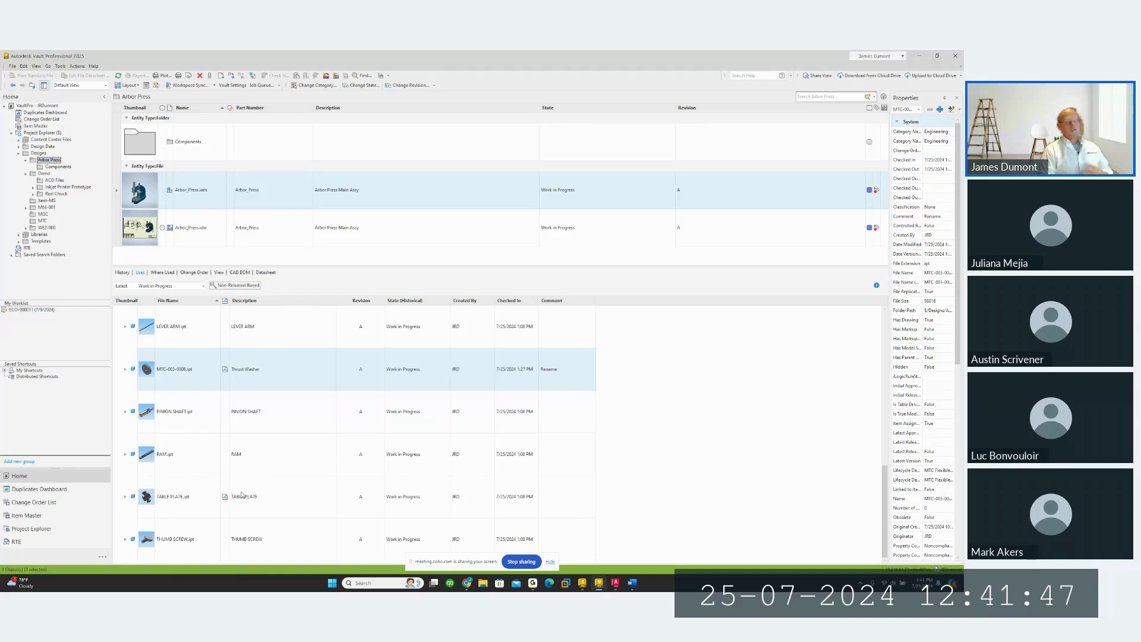
{"action": "scroll", "coordinate": [249, 408], "scroll_direction": "up", "scroll_amount": 5}
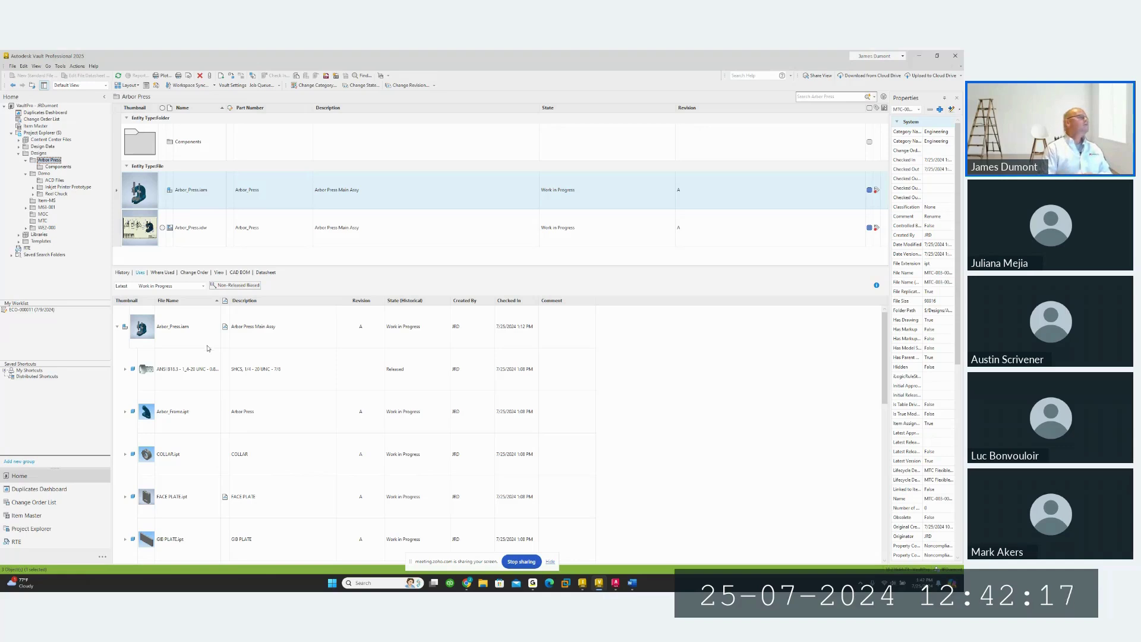
In the Item-MS folder, add the Has Model State field from the Files fields to the main file list
{"action": "left_click", "coordinate": [47, 200]}
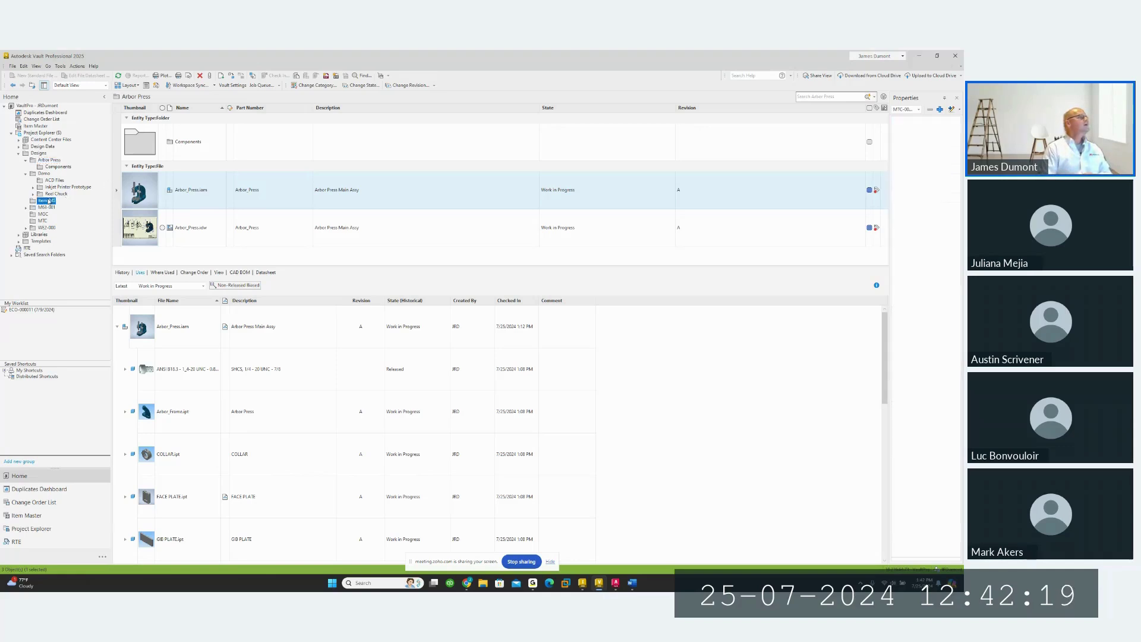
{"action": "left_click", "coordinate": [180, 145]}
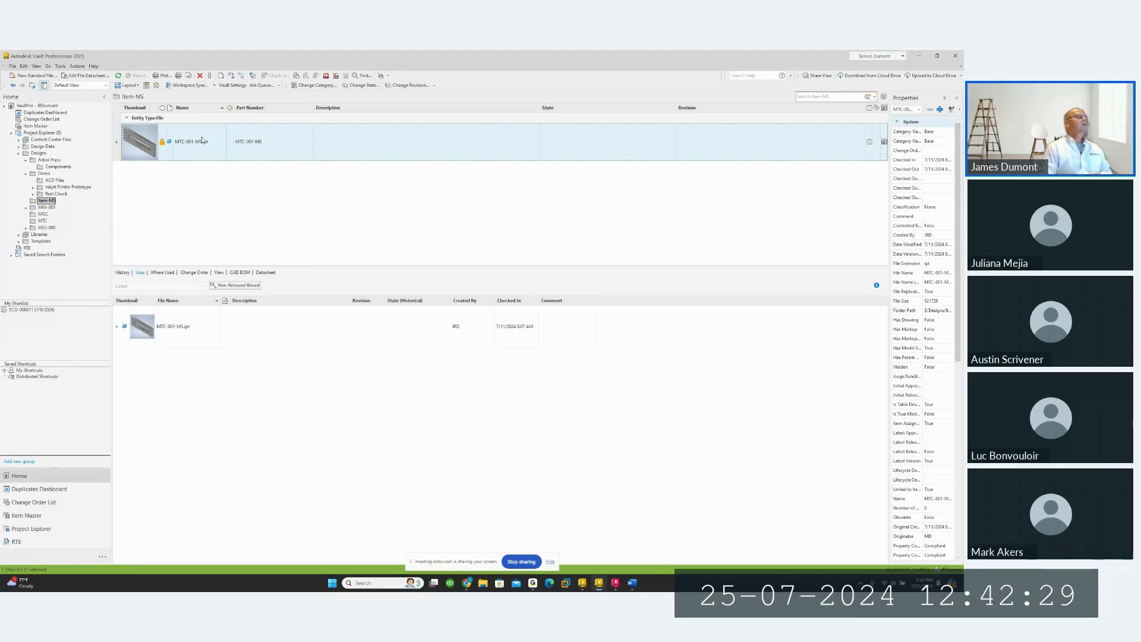
{"action": "right_click", "coordinate": [208, 111]}
{"action": "left_click", "coordinate": [257, 198]}
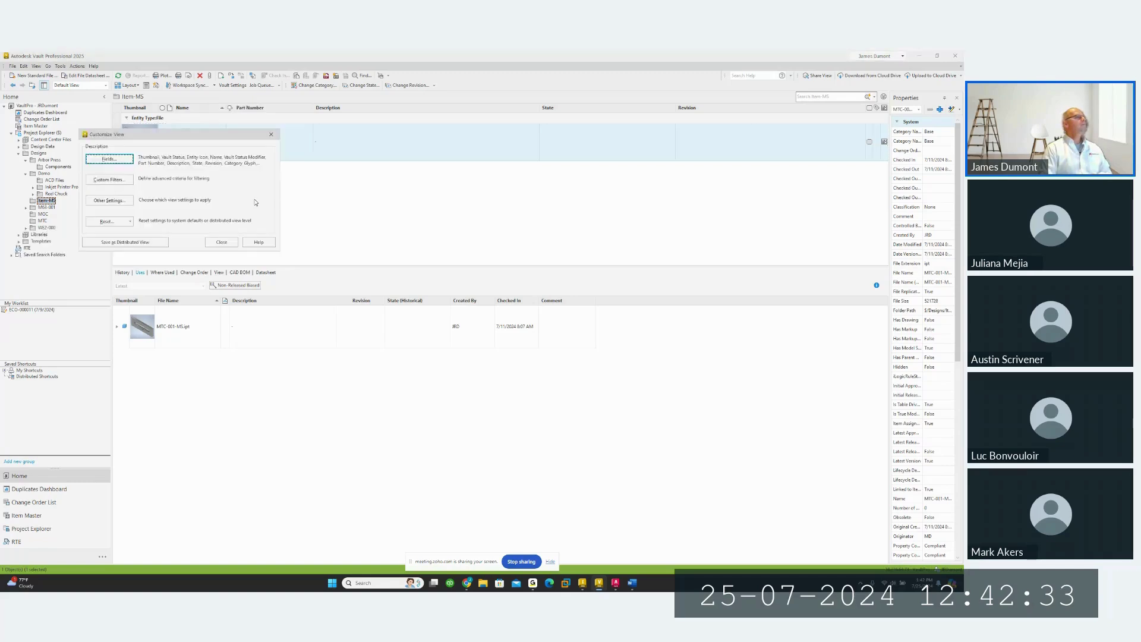
{"action": "left_click", "coordinate": [130, 160]}
{"action": "left_click", "coordinate": [131, 144]}
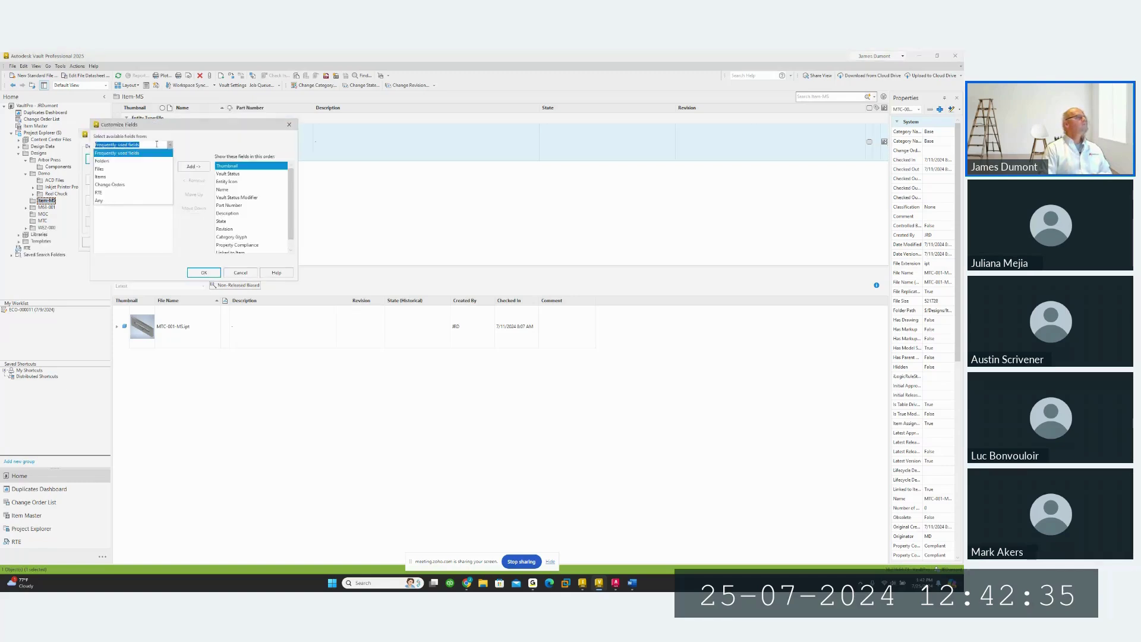
{"action": "left_click", "coordinate": [113, 172]}
{"action": "scroll", "coordinate": [127, 217], "scroll_direction": "down", "scroll_amount": 10}
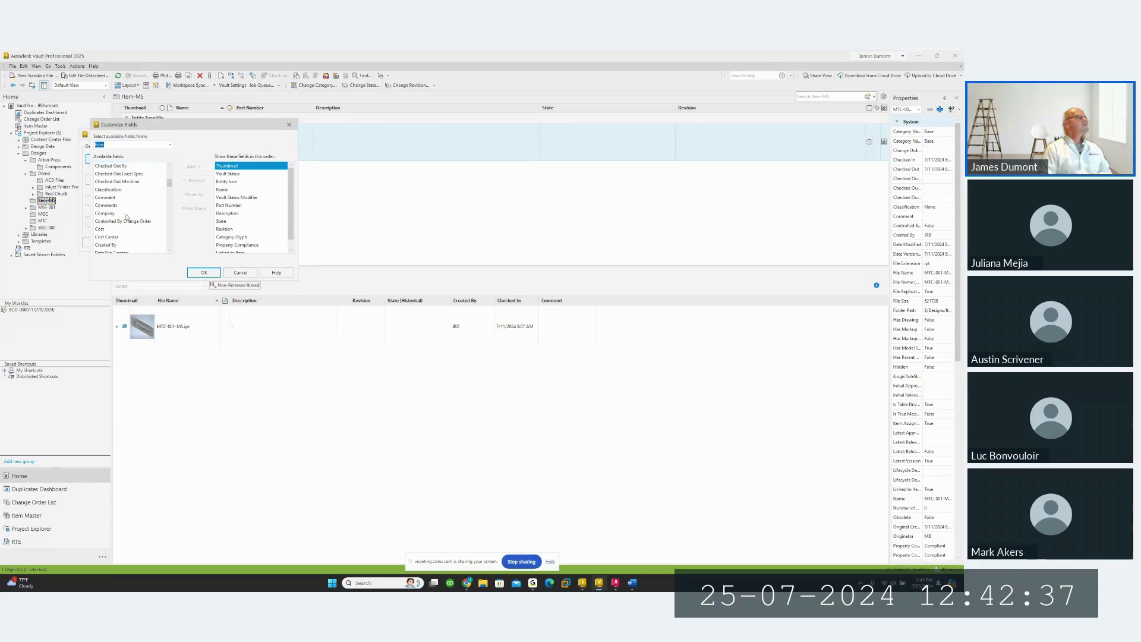
{"action": "scroll", "coordinate": [127, 218], "scroll_direction": "up", "scroll_amount": 2}
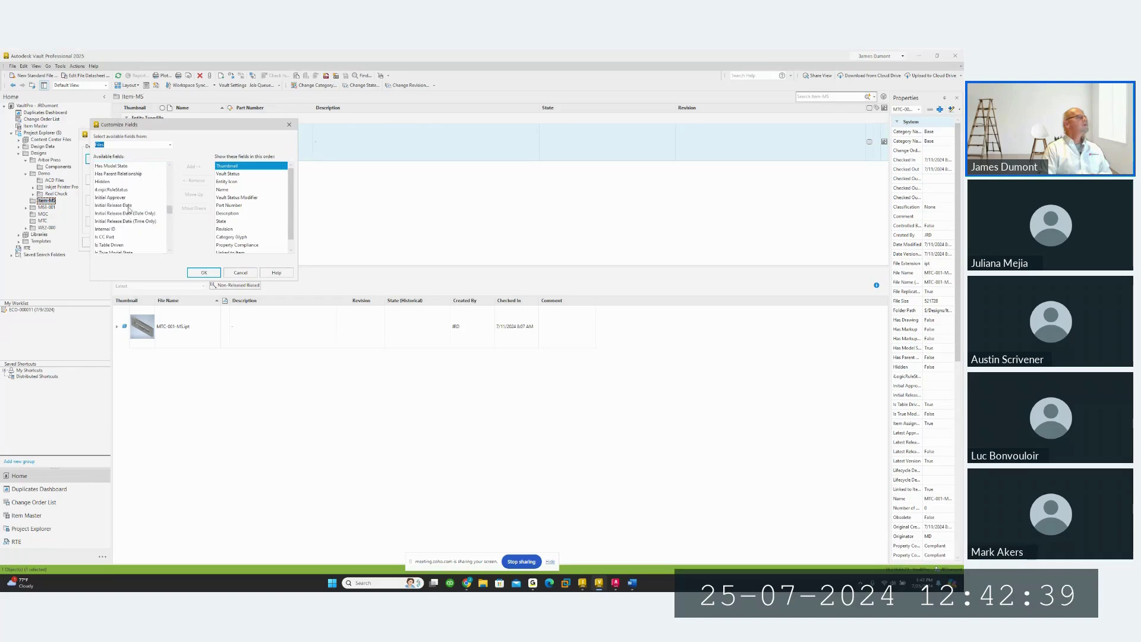
{"action": "scroll", "coordinate": [124, 223], "scroll_direction": "up", "scroll_amount": 3}
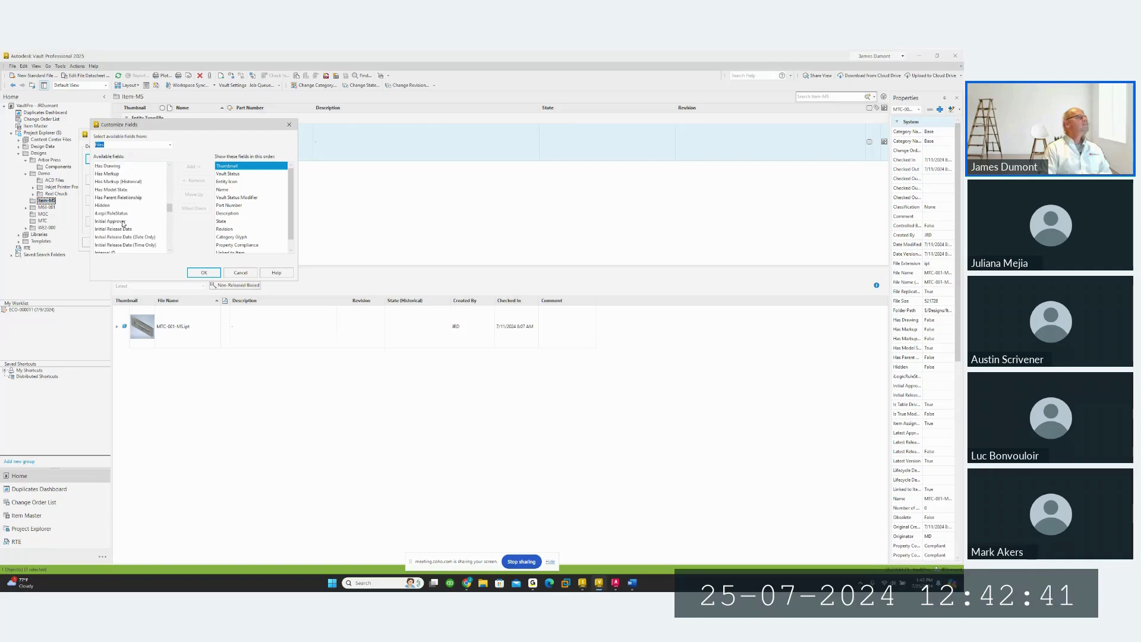
{"action": "left_click", "coordinate": [119, 190]}
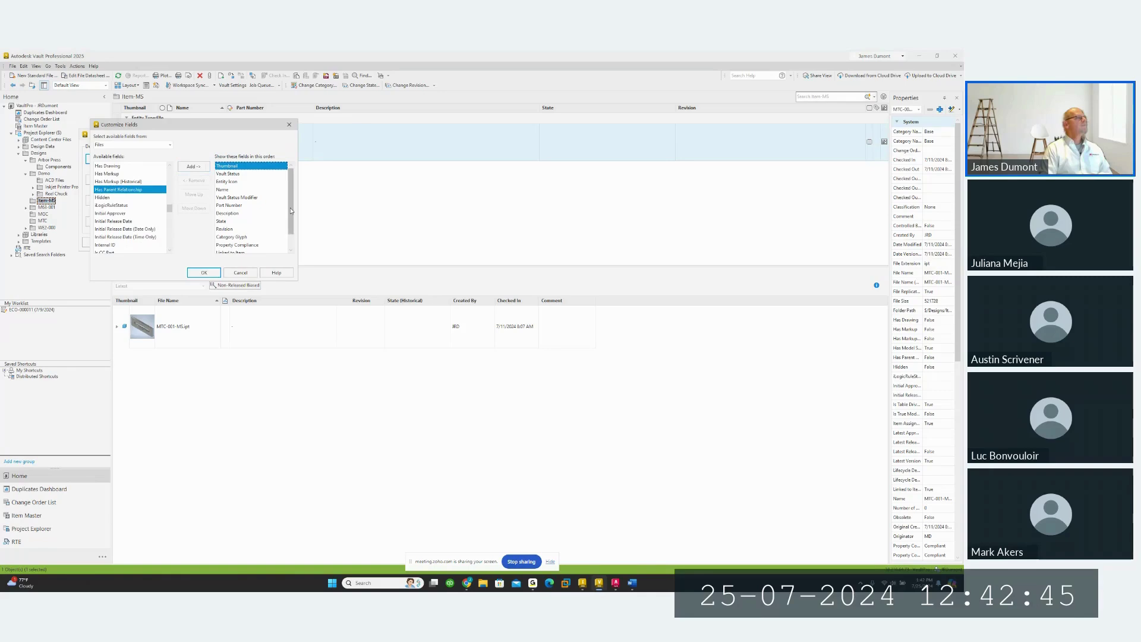
Reorder the main list's fields so Has Model State directly follows Name, and apply the customized view
{"action": "scroll", "coordinate": [283, 211], "scroll_direction": "down", "scroll_amount": 1}
{"action": "left_click", "coordinate": [236, 245]}
{"action": "left_click", "coordinate": [201, 197]}
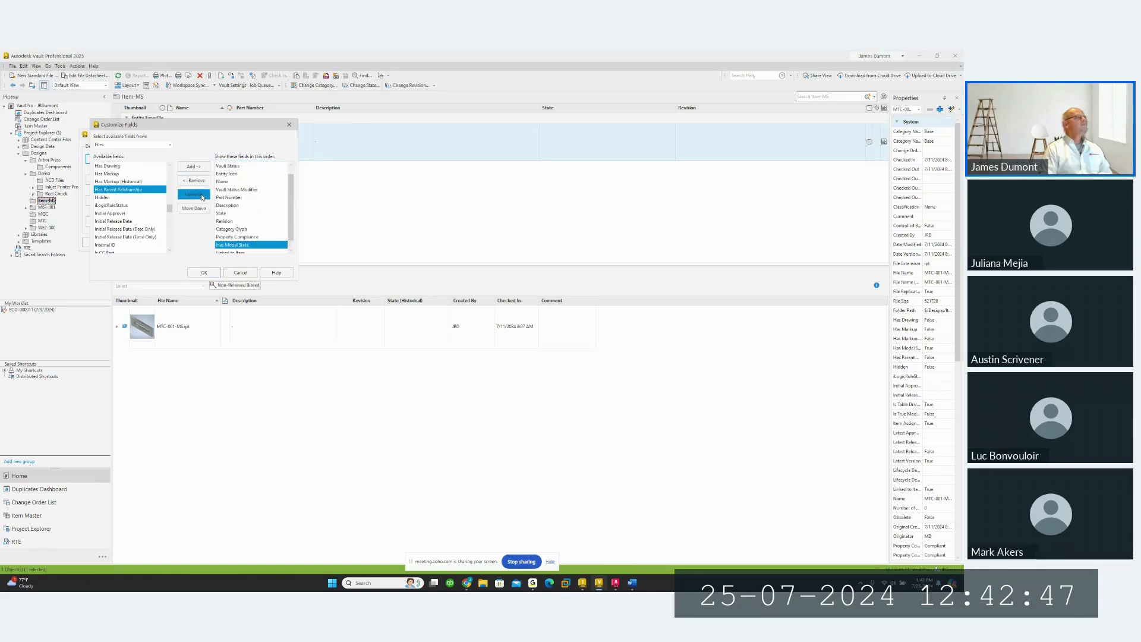
{"action": "left_click", "coordinate": [201, 196]}
{"action": "left_click", "coordinate": [201, 196]}
{"action": "left_click", "coordinate": [201, 196]}
{"action": "left_click", "coordinate": [202, 197]}
{"action": "left_click", "coordinate": [202, 197]}
{"action": "left_click", "coordinate": [202, 197]}
{"action": "left_click", "coordinate": [202, 196]}
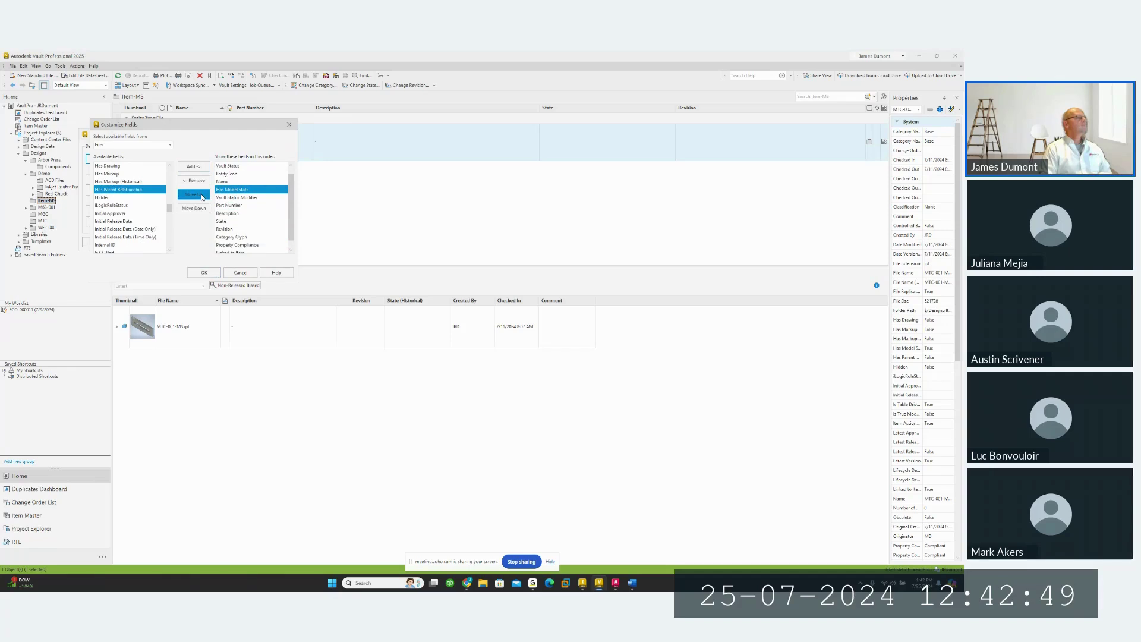
{"action": "left_click", "coordinate": [204, 272]}
{"action": "left_click", "coordinate": [222, 242]}
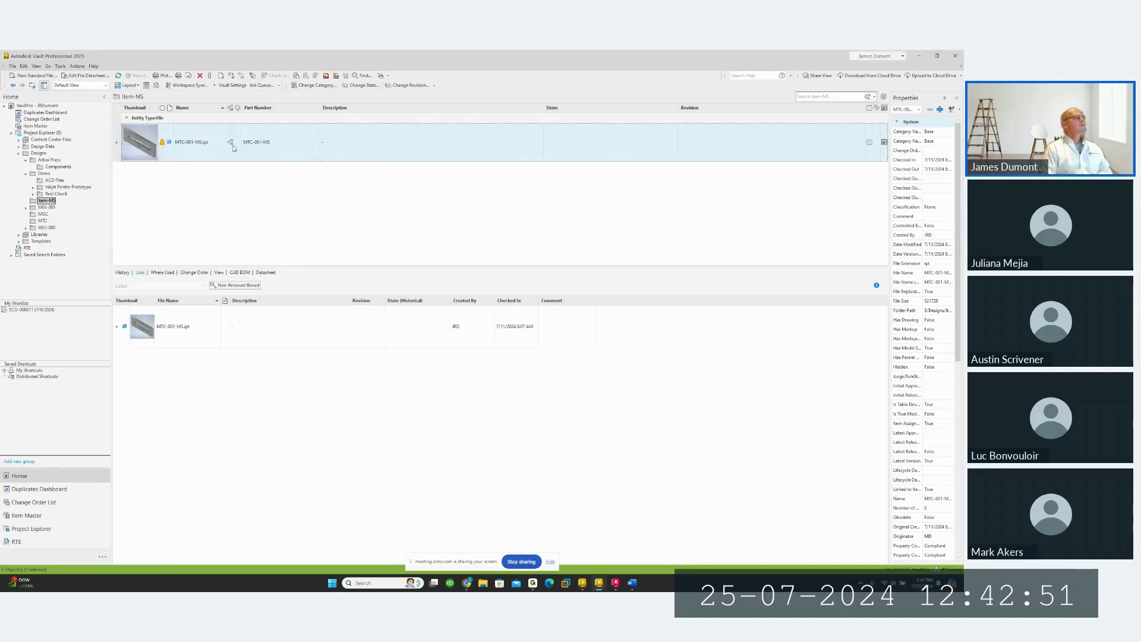
Compare the Has Model State icons of the files in the Reel Chuck folder with MTC-001-MS.ipt in the Item-MS folder
{"action": "left_click", "coordinate": [56, 195]}
{"action": "scroll", "coordinate": [184, 194], "scroll_direction": "down", "scroll_amount": 3}
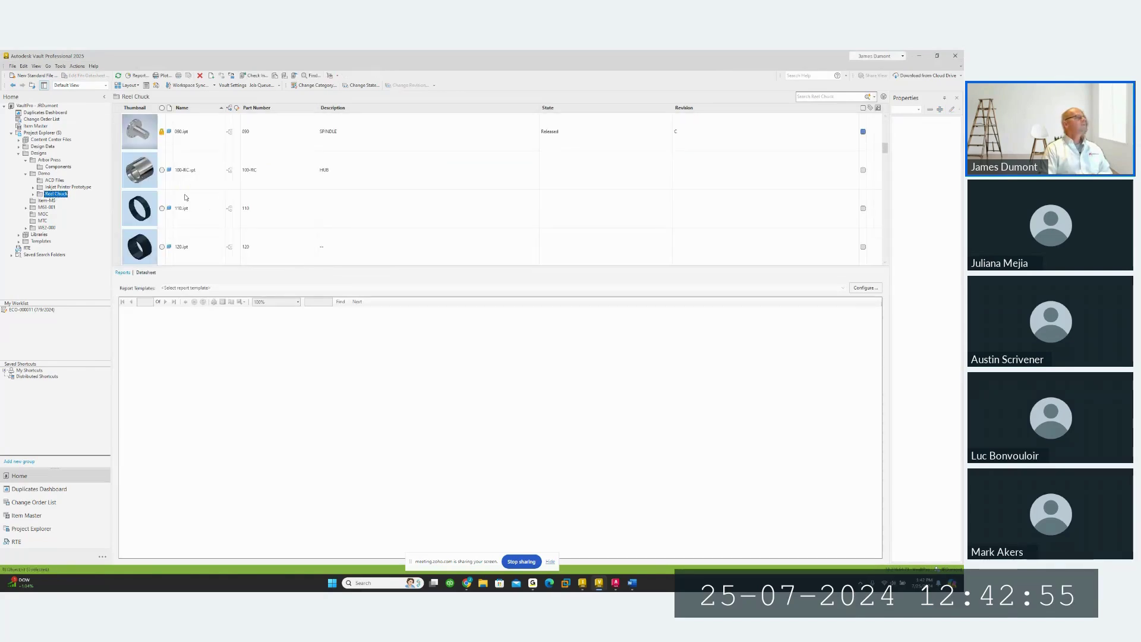
{"action": "scroll", "coordinate": [233, 164], "scroll_direction": "down", "scroll_amount": 2}
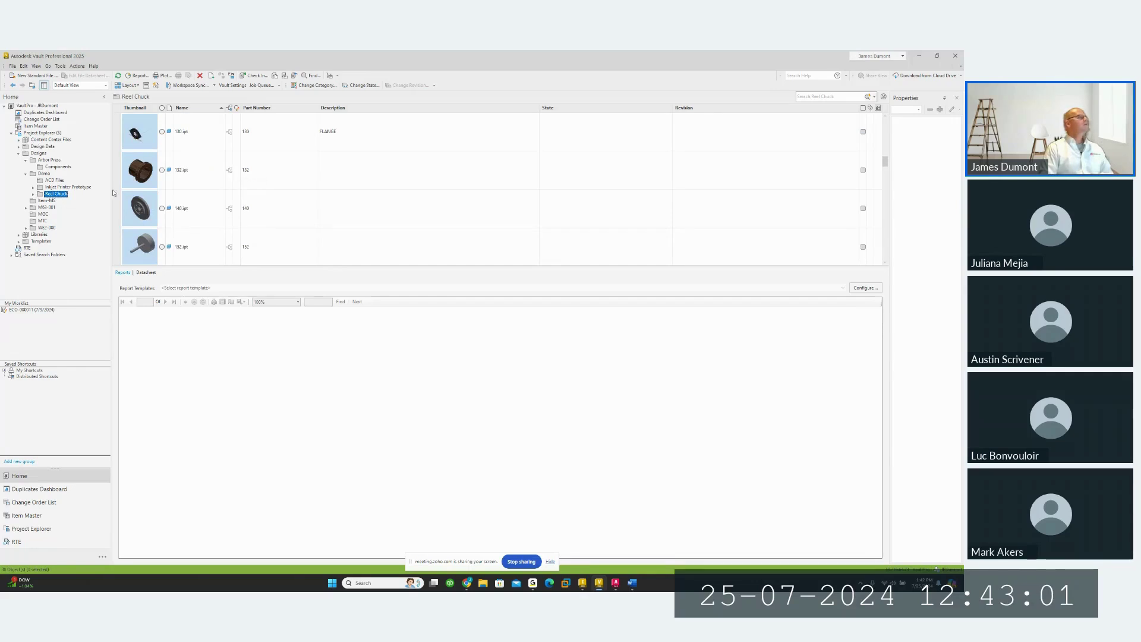
{"action": "left_click", "coordinate": [47, 200]}
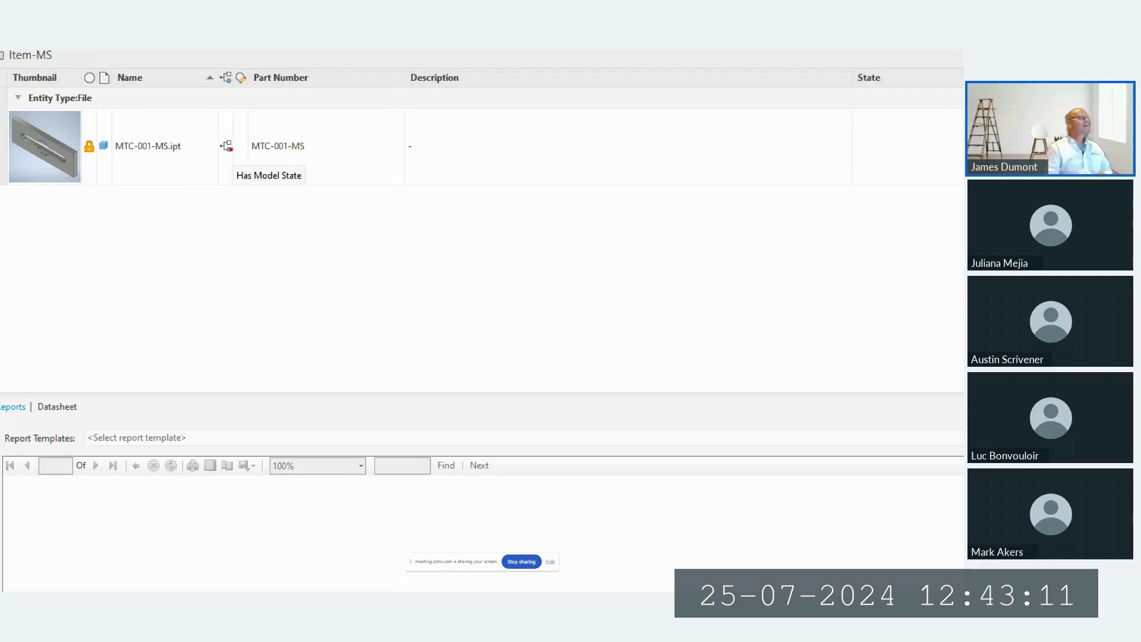
{"action": "left_click", "coordinate": [228, 149]}
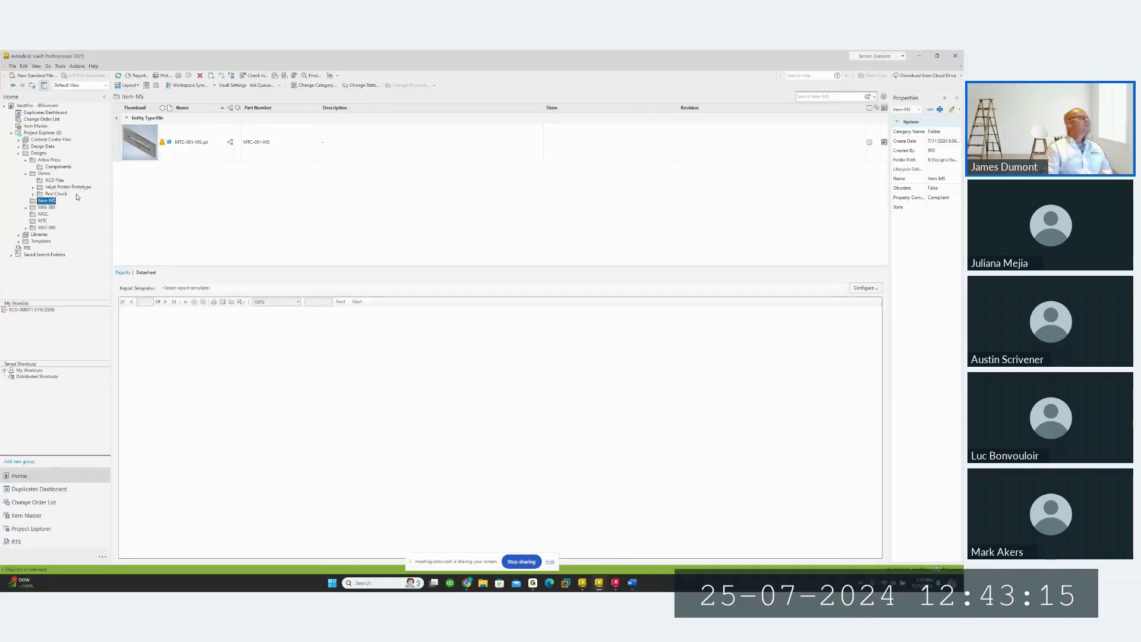
Browse the files in the Reel Chuck folder and the contents of the Inkjet Printer Prototype folder
{"action": "left_click", "coordinate": [59, 194]}
{"action": "scroll", "coordinate": [228, 192], "scroll_direction": "down", "scroll_amount": 2}
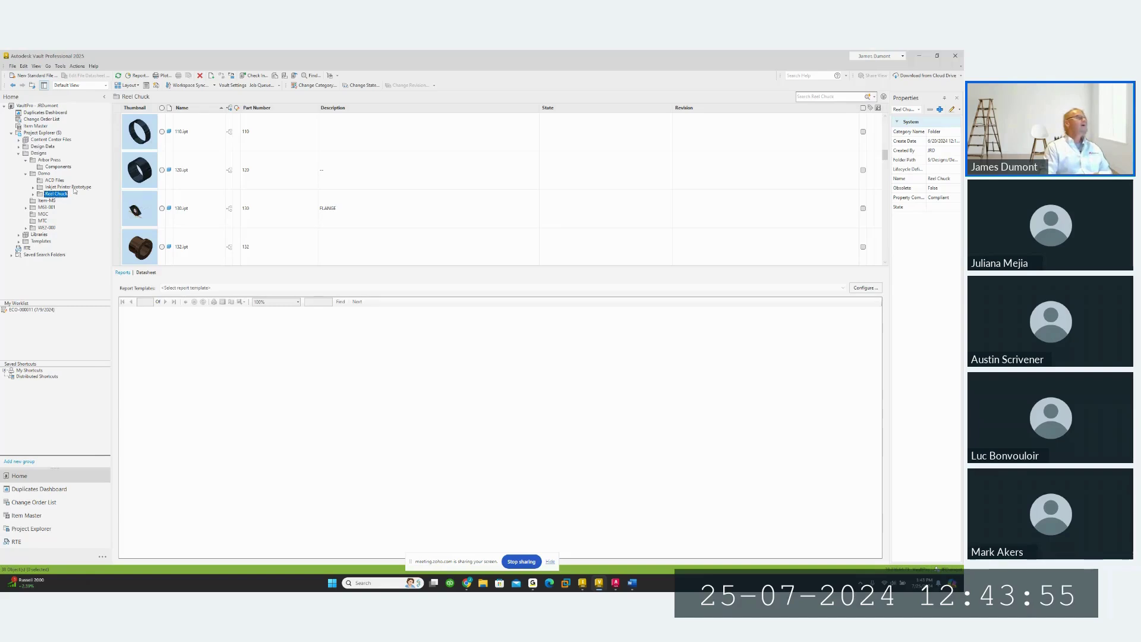
{"action": "key", "text": "Up"}
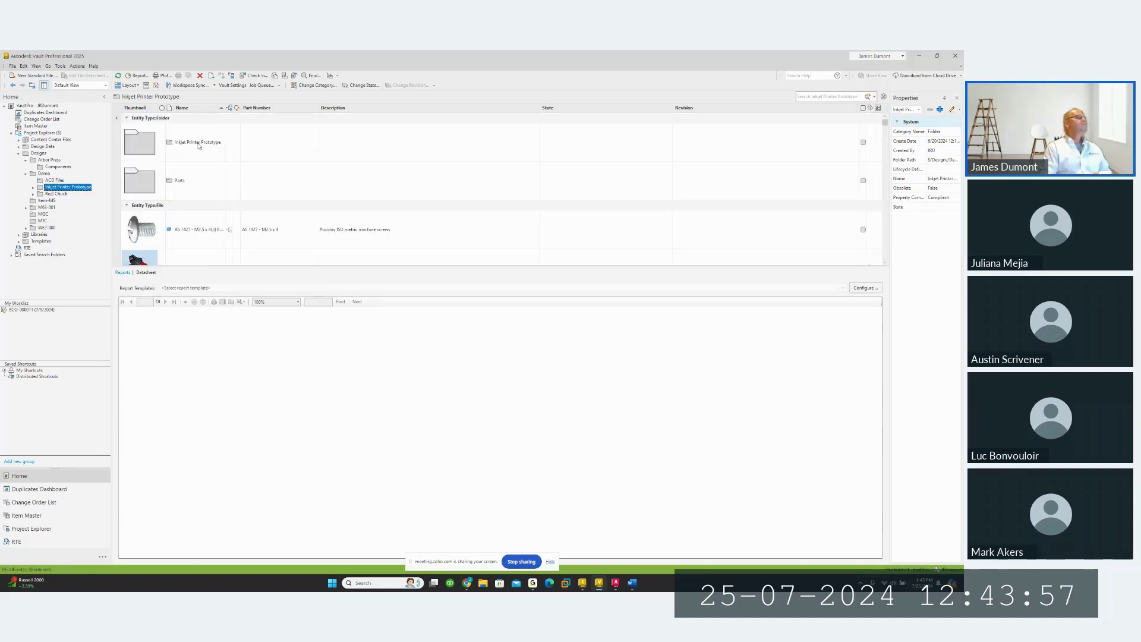
{"action": "double_click", "coordinate": [199, 144]}
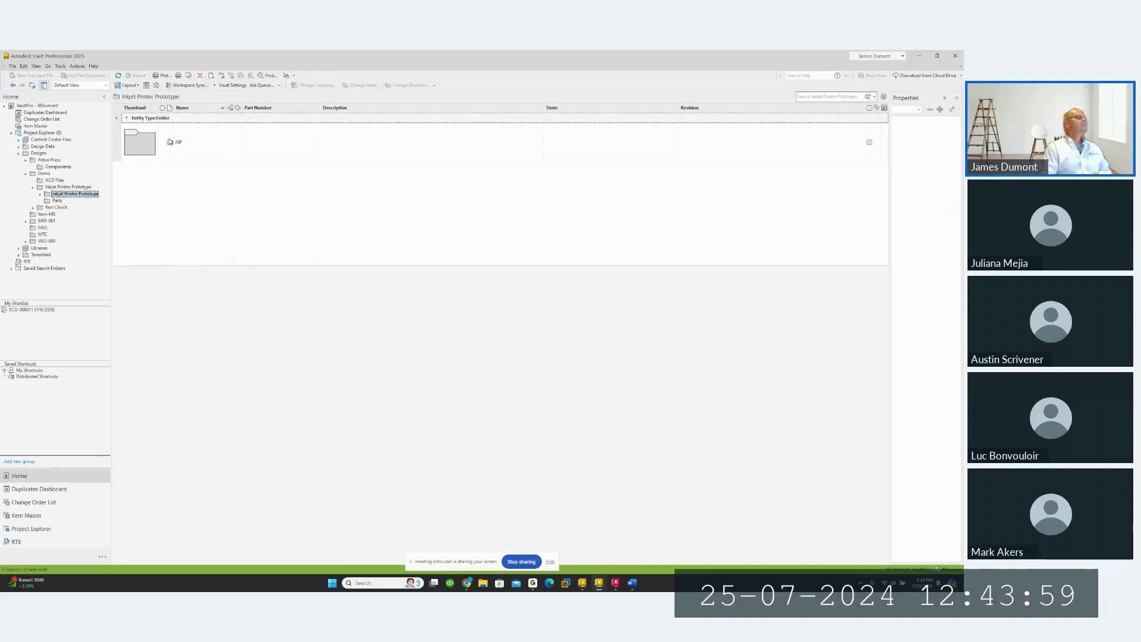
{"action": "left_click", "coordinate": [71, 187]}
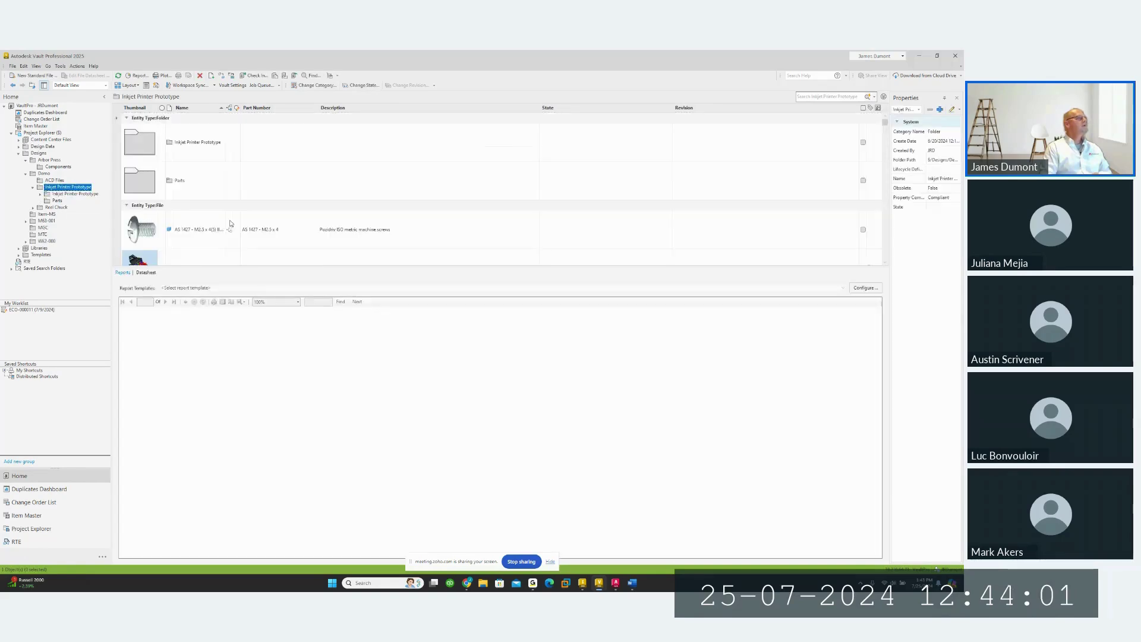
Add the Has Parent Relationship field from the Files fields to the main file list's customized view
{"action": "right_click", "coordinate": [233, 202]}
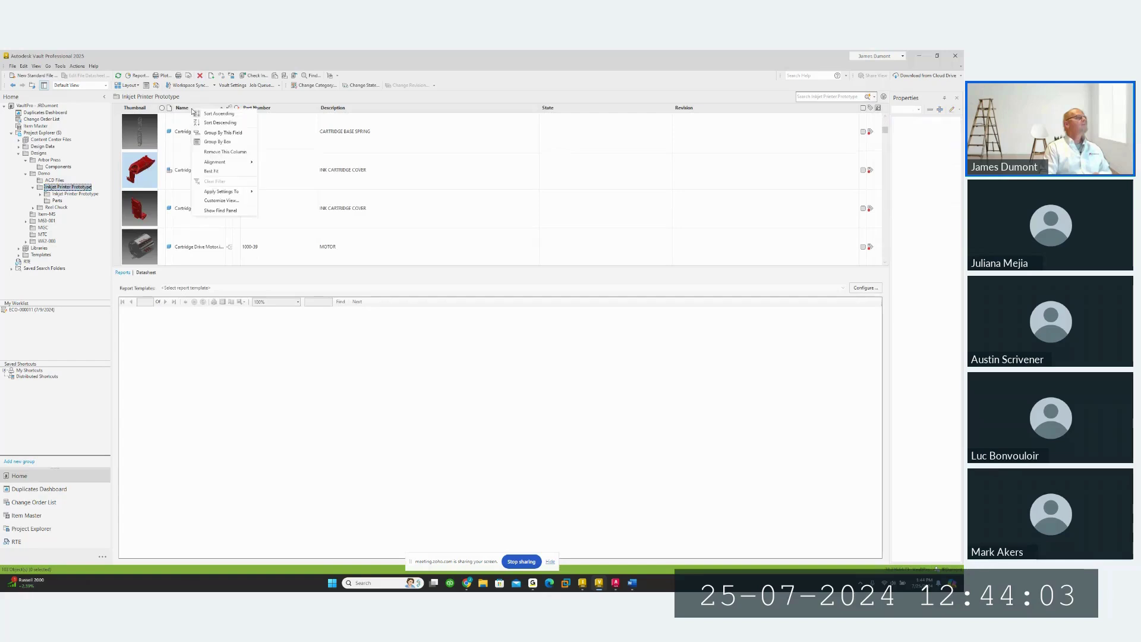
{"action": "left_click", "coordinate": [226, 204]}
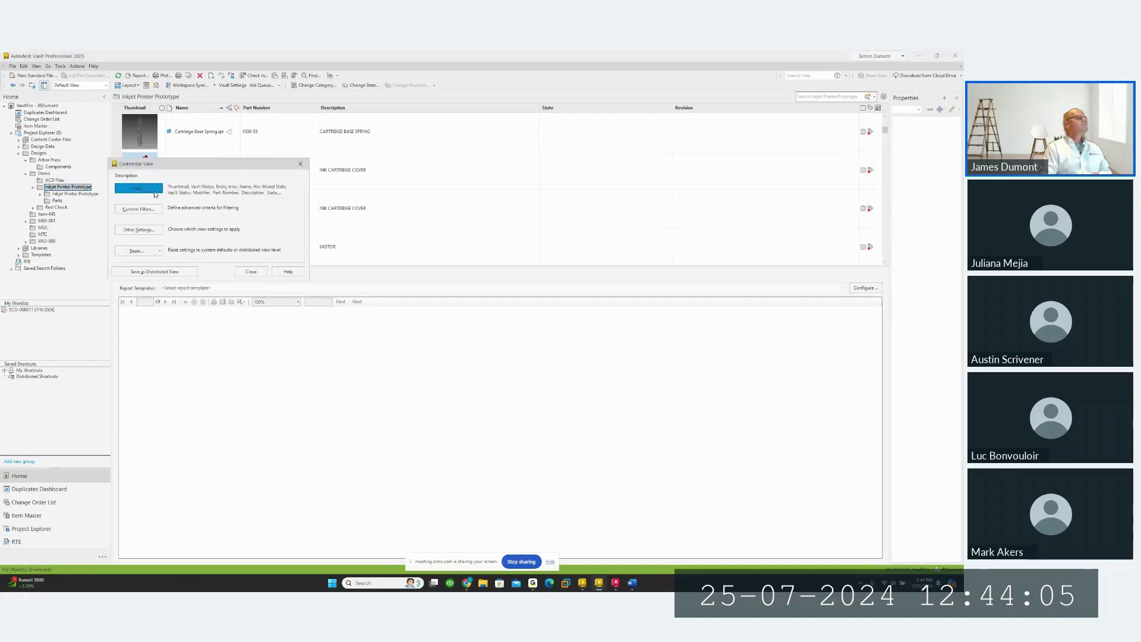
{"action": "left_click", "coordinate": [160, 191]}
{"action": "left_click", "coordinate": [199, 177]}
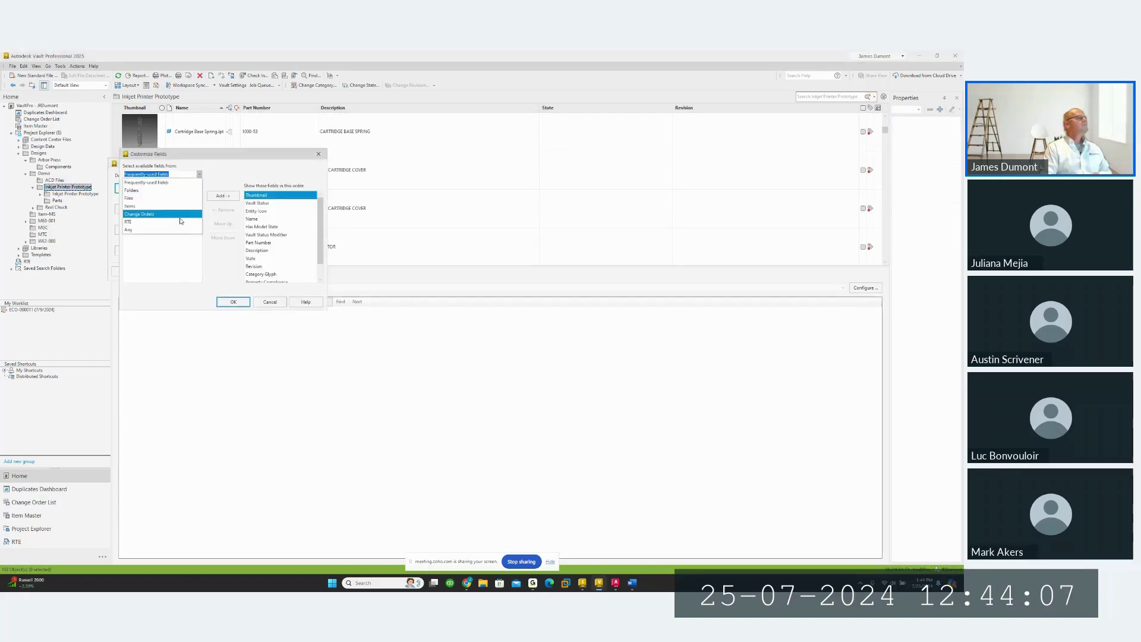
{"action": "left_click", "coordinate": [150, 195]}
{"action": "scroll", "coordinate": [159, 247], "scroll_direction": "down", "scroll_amount": 5}
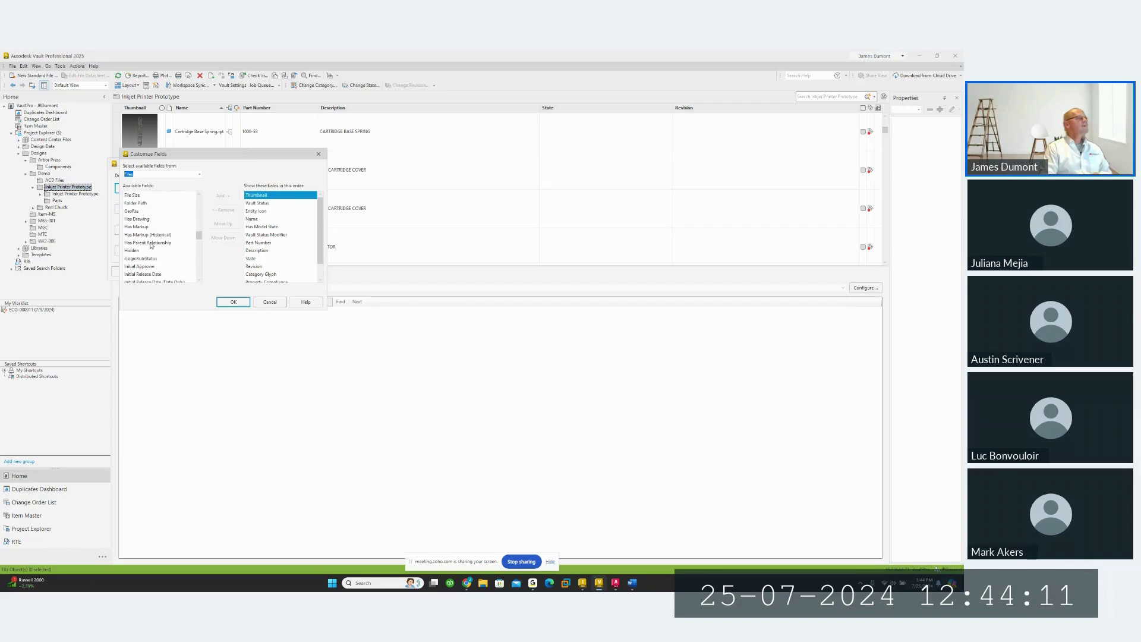
{"action": "left_click", "coordinate": [151, 244]}
{"action": "left_click", "coordinate": [224, 197]}
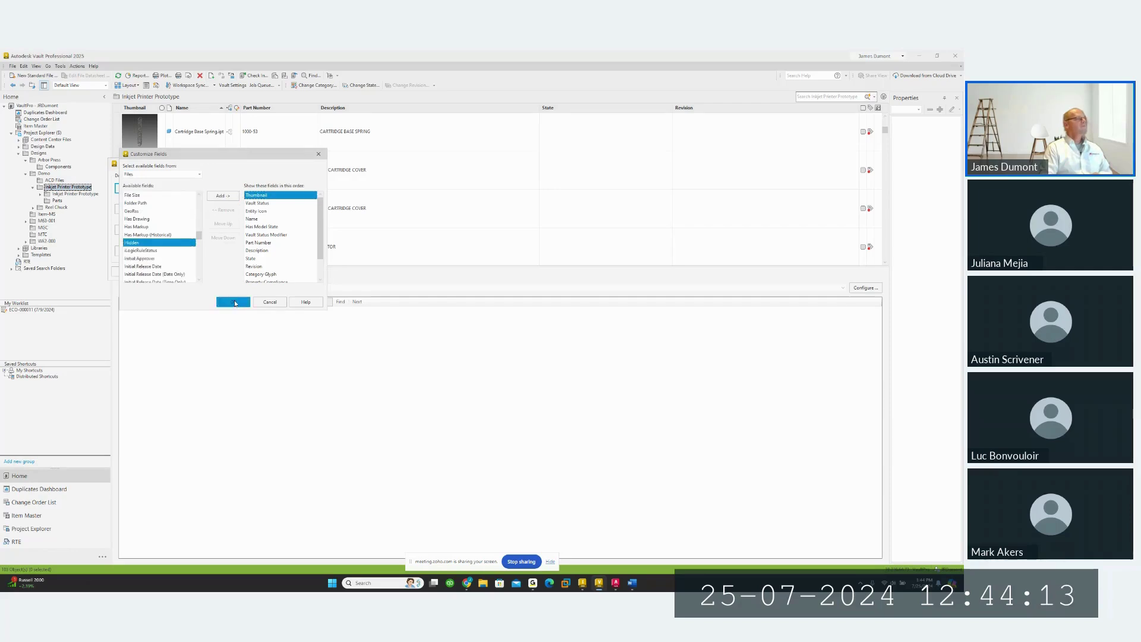
{"action": "left_click", "coordinate": [233, 302]}
{"action": "left_click", "coordinate": [252, 272]}
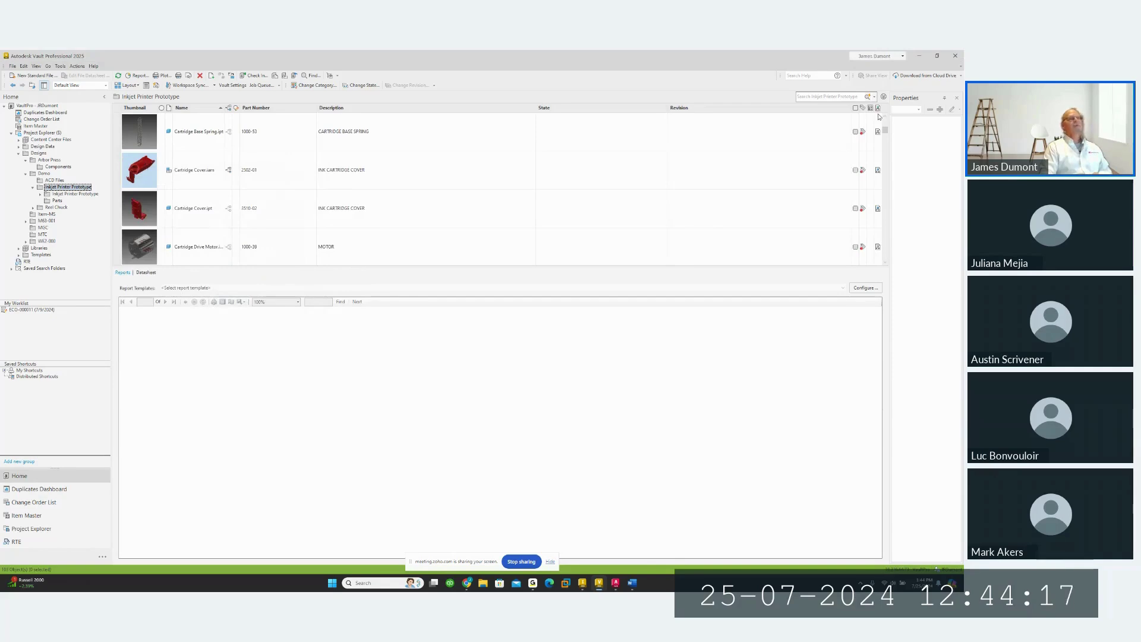
Place the Has Parent Relationship column directly after Has Model State and review the inkjet printer parts
{"action": "left_click_drag", "start_coordinate": [229, 108], "coordinate": [237, 113]}
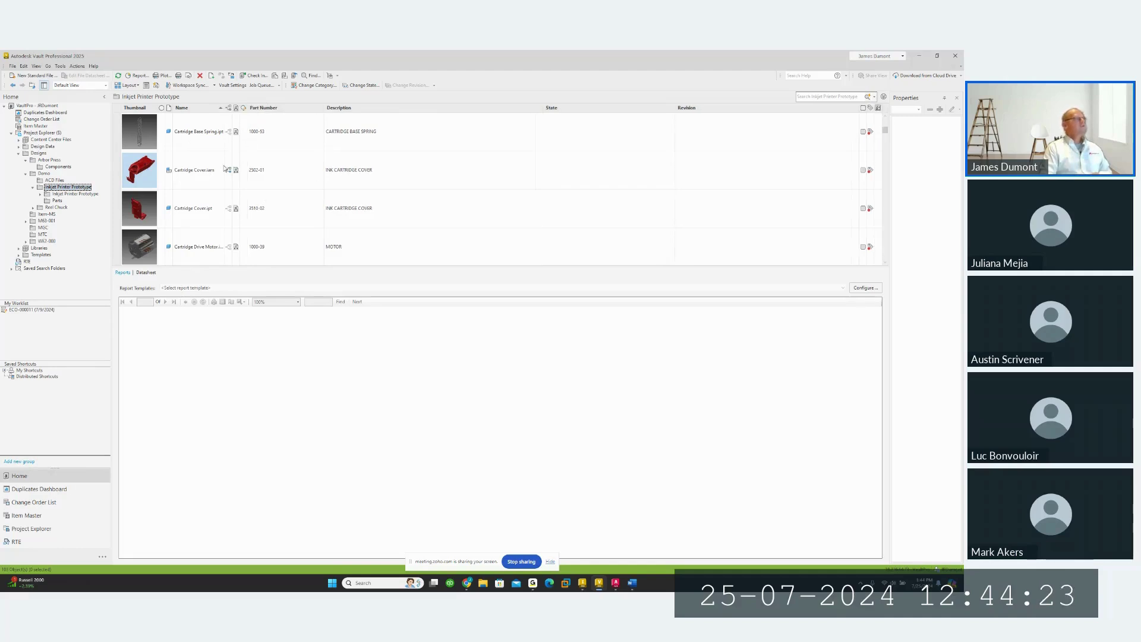
{"action": "scroll", "coordinate": [223, 179], "scroll_direction": "down", "scroll_amount": 3}
{"action": "scroll", "coordinate": [220, 207], "scroll_direction": "down", "scroll_amount": 3}
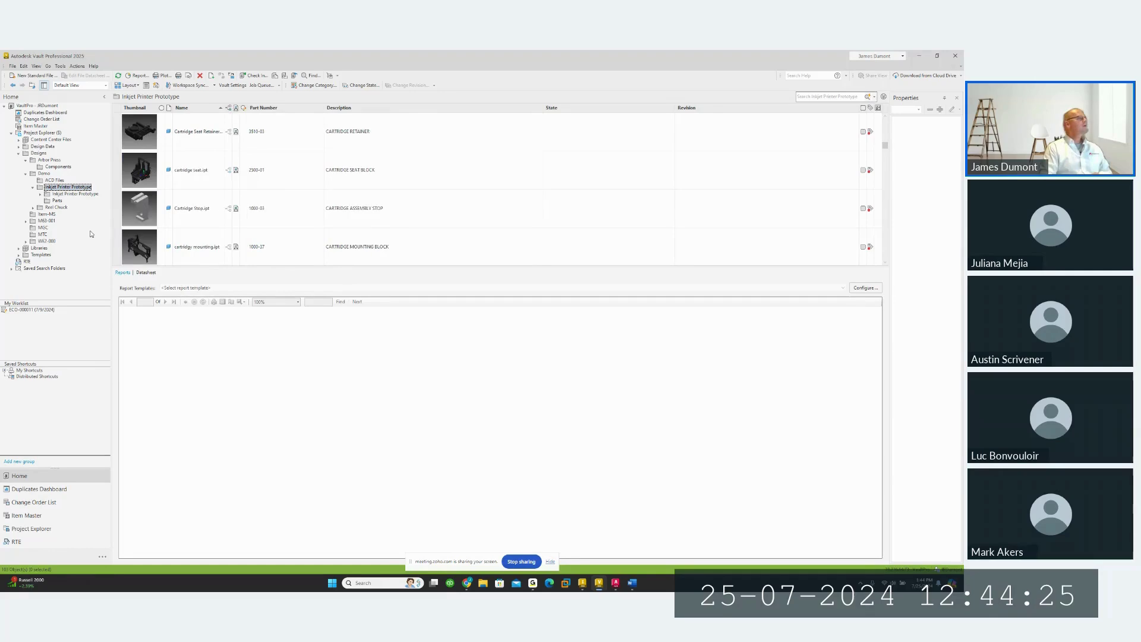
In the Parts folder under Inkjet Printer Prototype, look up where the gear CA-02-010.ipt is used
{"action": "left_click", "coordinate": [57, 201]}
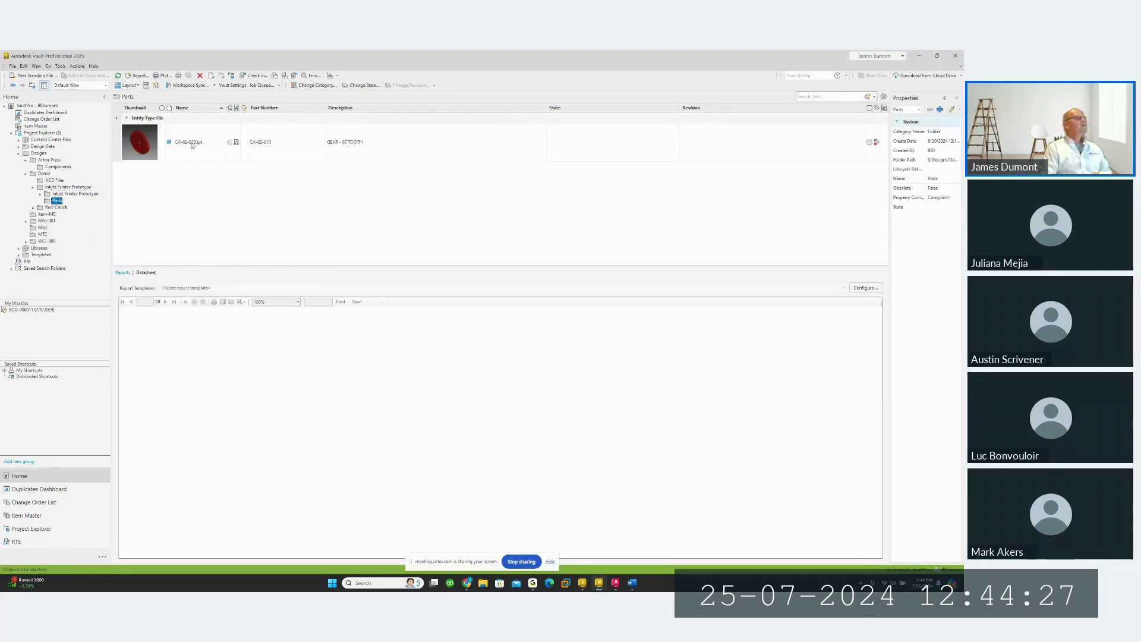
{"action": "left_click", "coordinate": [192, 145]}
{"action": "left_click", "coordinate": [162, 273]}
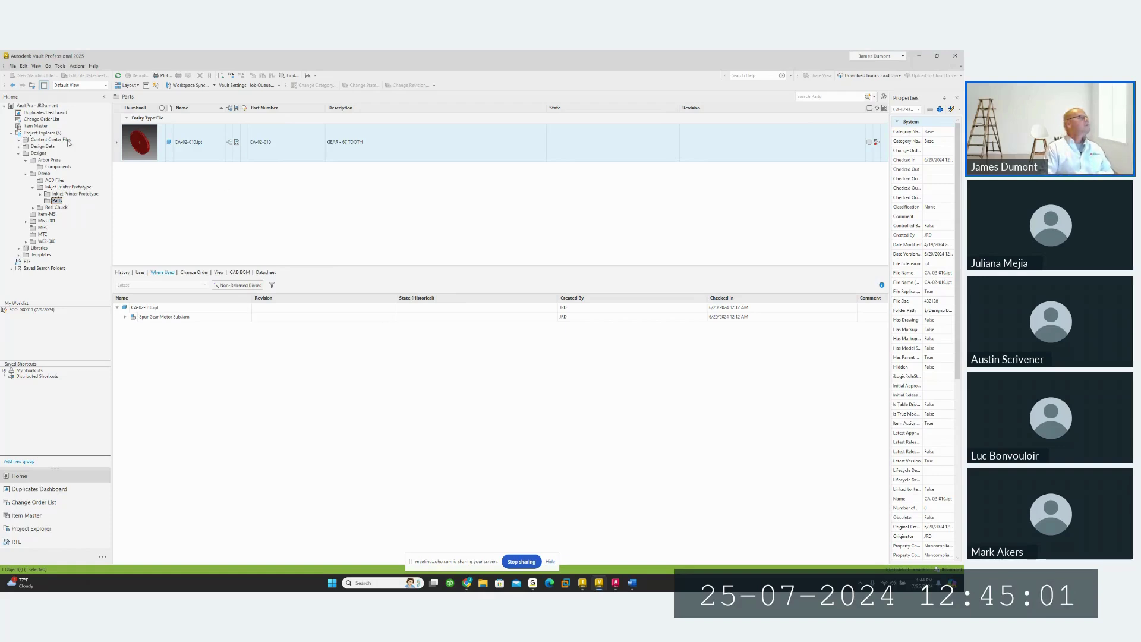
Review the component files in the Arbor Press folder and list the files used by Arbor_Press.iam
{"action": "left_click", "coordinate": [49, 161]}
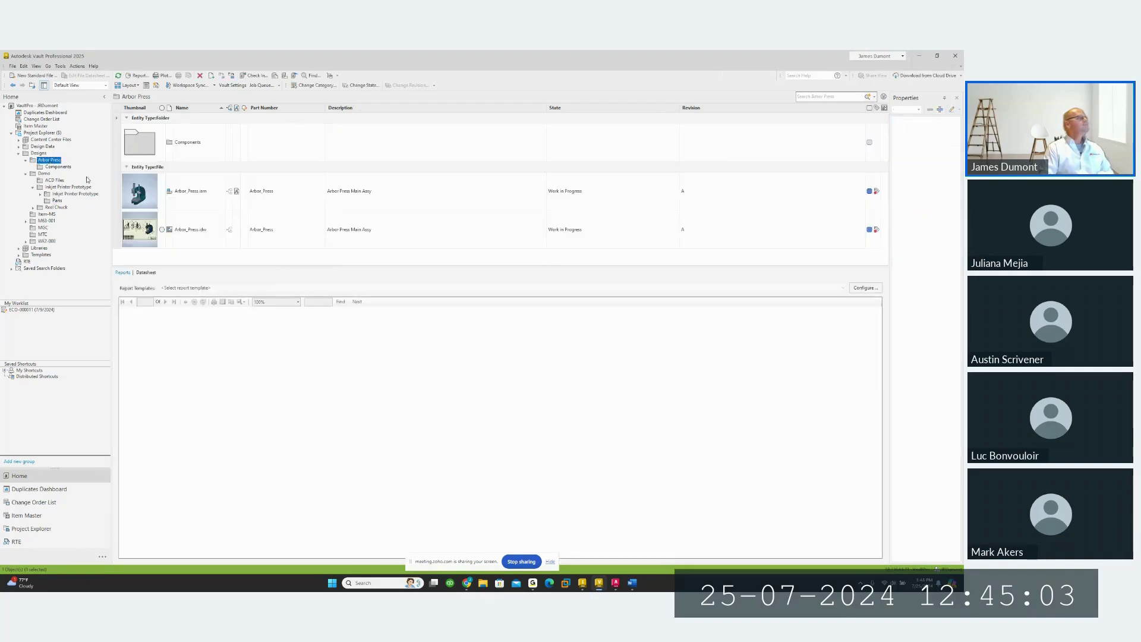
{"action": "left_click", "coordinate": [57, 166]}
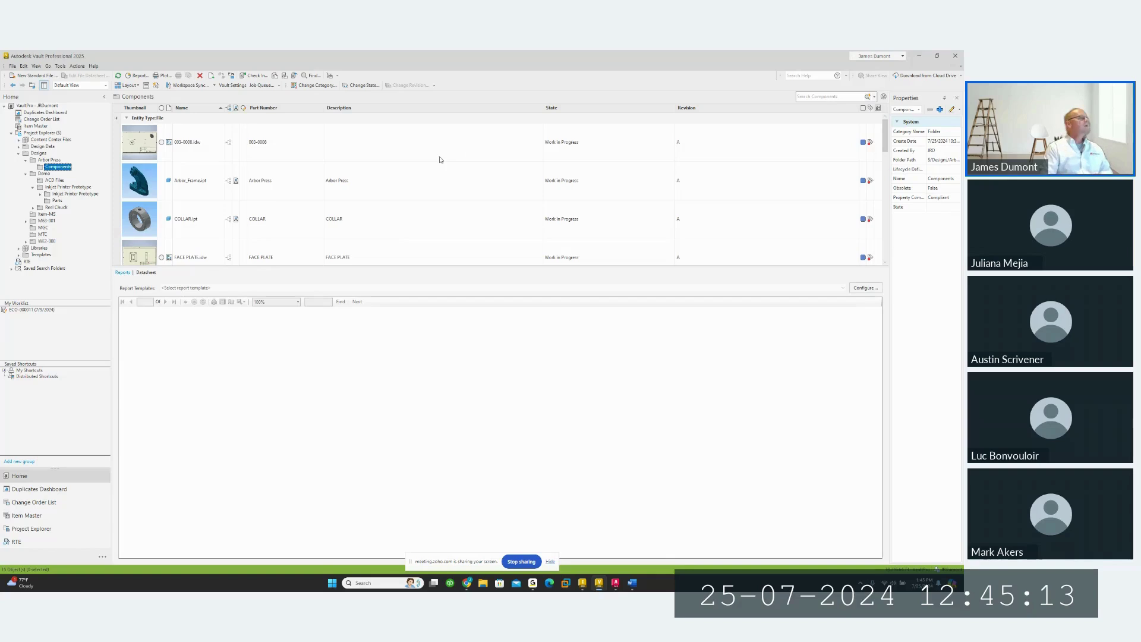
{"action": "left_click", "coordinate": [187, 186]}
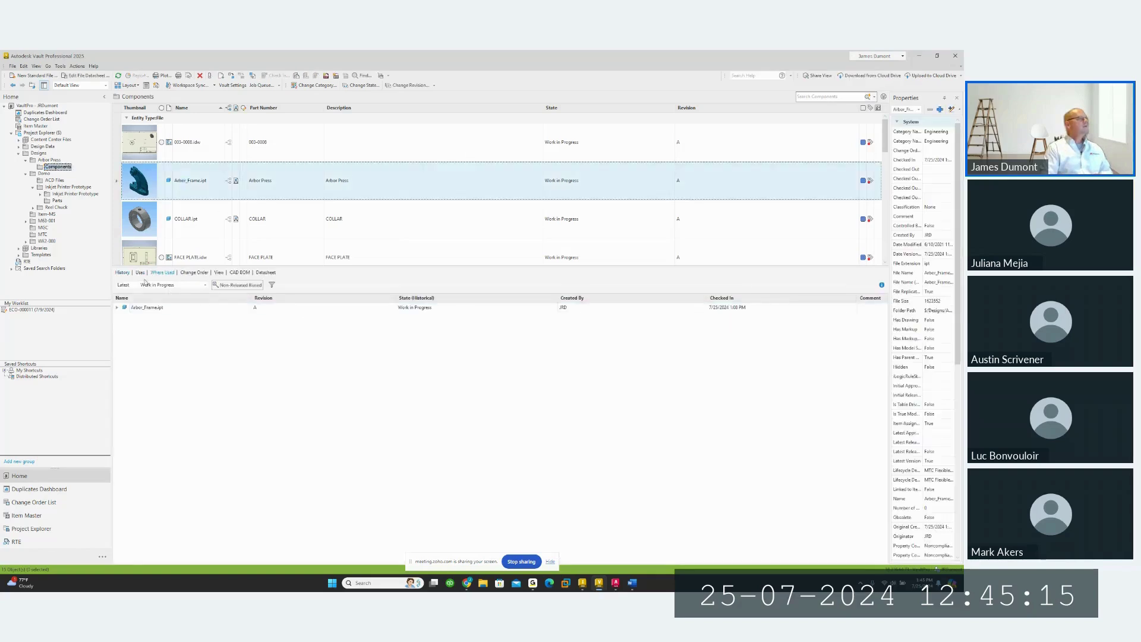
{"action": "scroll", "coordinate": [186, 221], "scroll_direction": "down", "scroll_amount": 3}
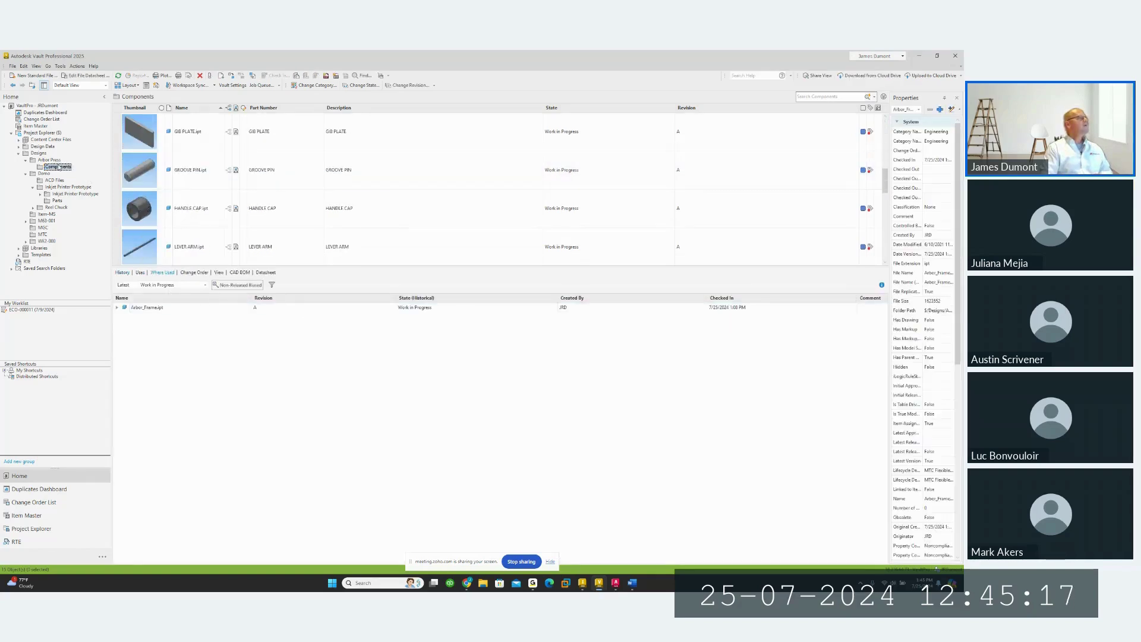
{"action": "key", "text": "BackSpace"}
{"action": "left_click", "coordinate": [185, 191]}
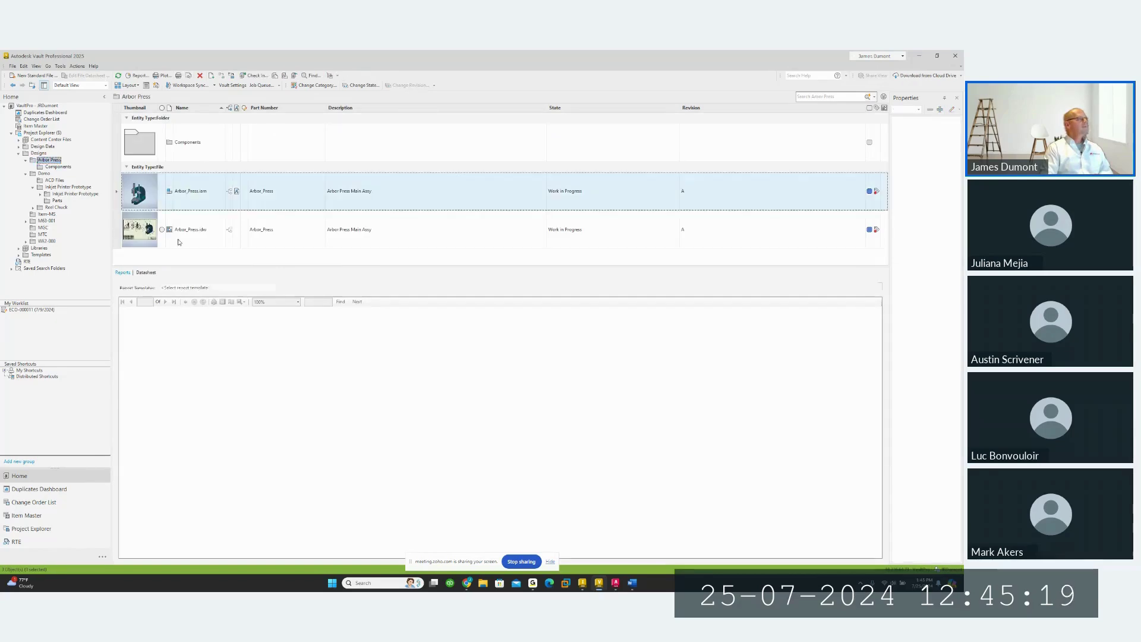
{"action": "left_click", "coordinate": [140, 272]}
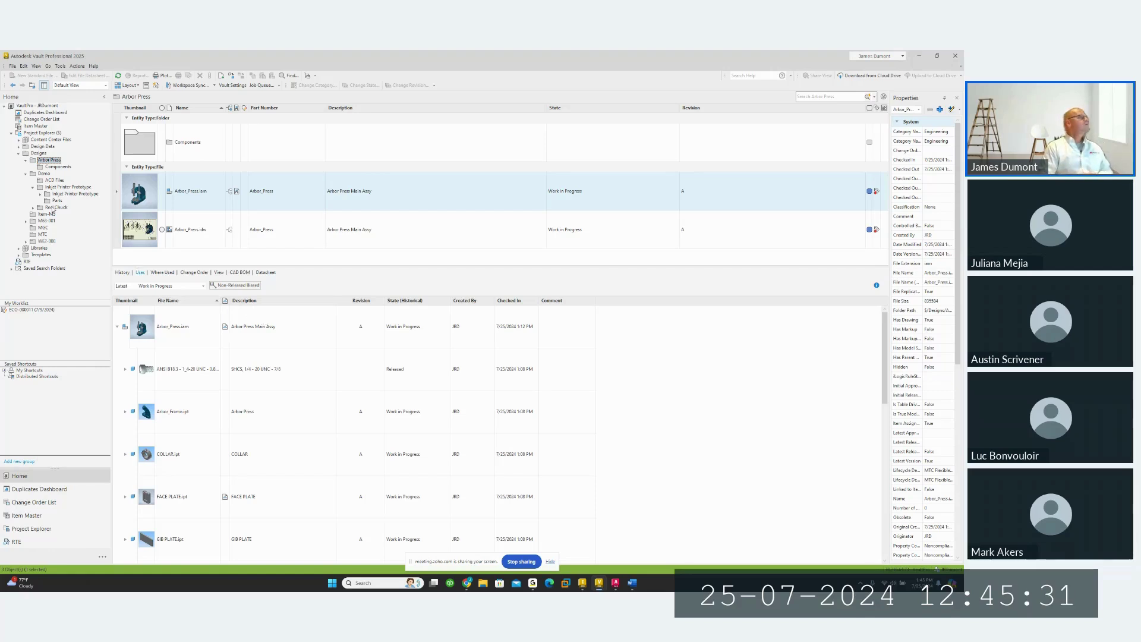
Enlarge the main file list for the Demo folder and switch it to the Cad File View
{"action": "left_click", "coordinate": [45, 173]}
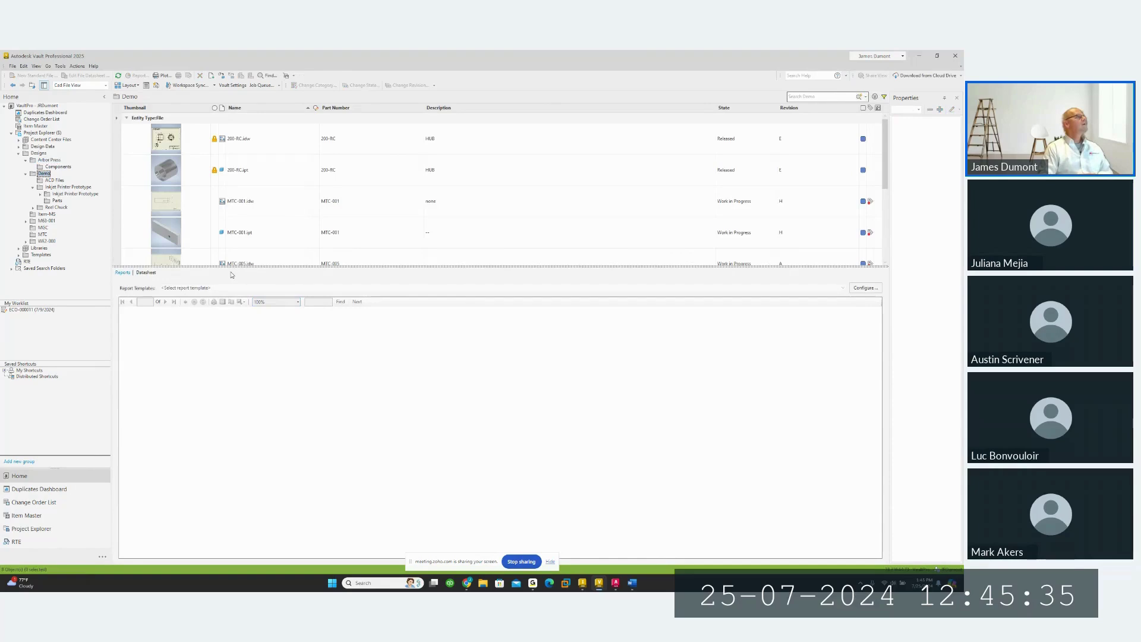
{"action": "left_click_drag", "start_coordinate": [232, 275], "coordinate": [232, 334]}
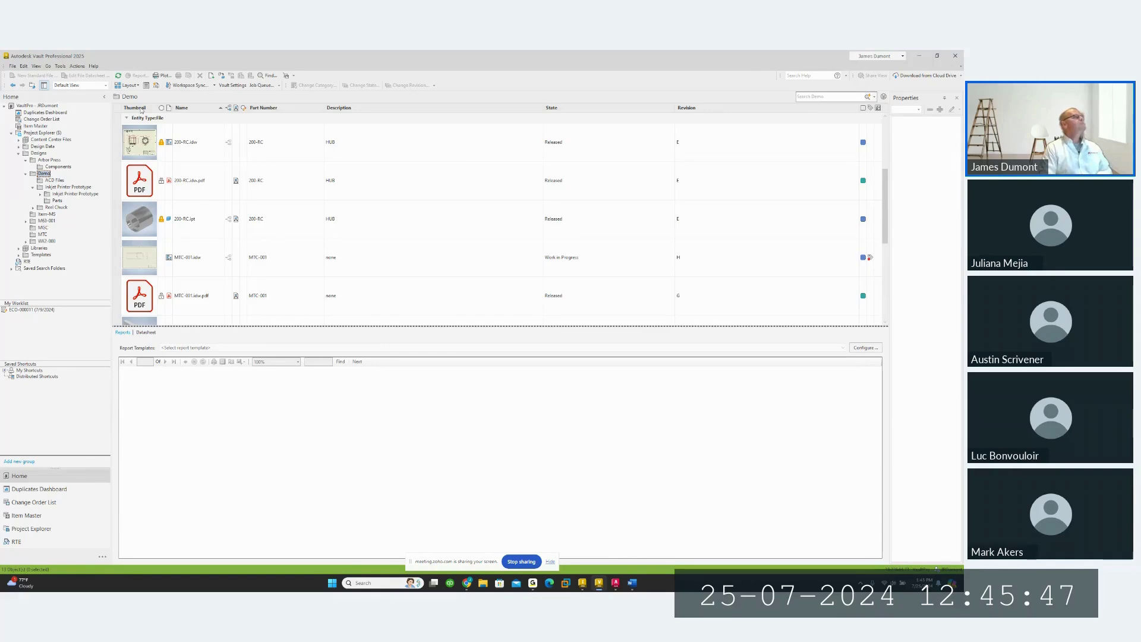
{"action": "left_click", "coordinate": [106, 85]}
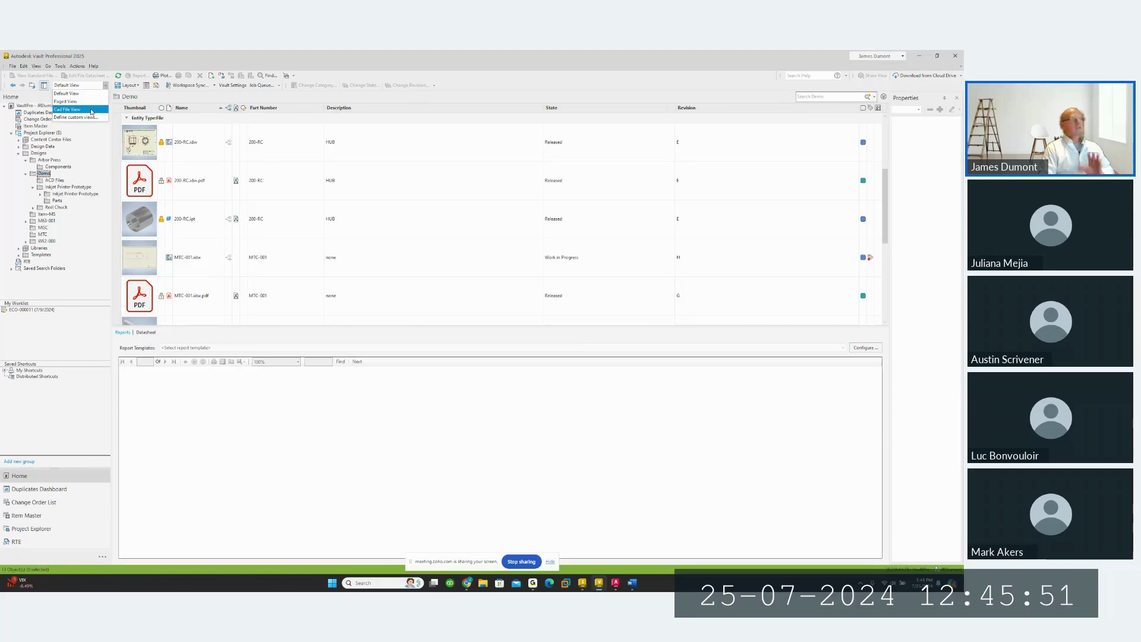
{"action": "left_click", "coordinate": [91, 110]}
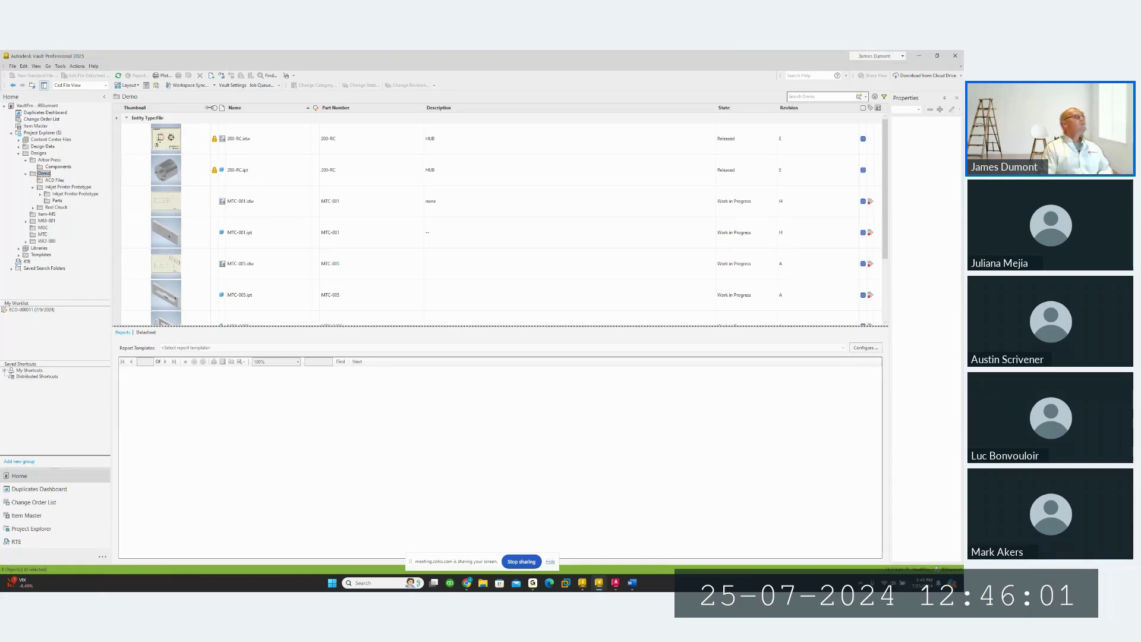
Open the custom view manager, examine the Distributed setting of the Cad File View, and close the manager
{"action": "left_click", "coordinate": [106, 85]}
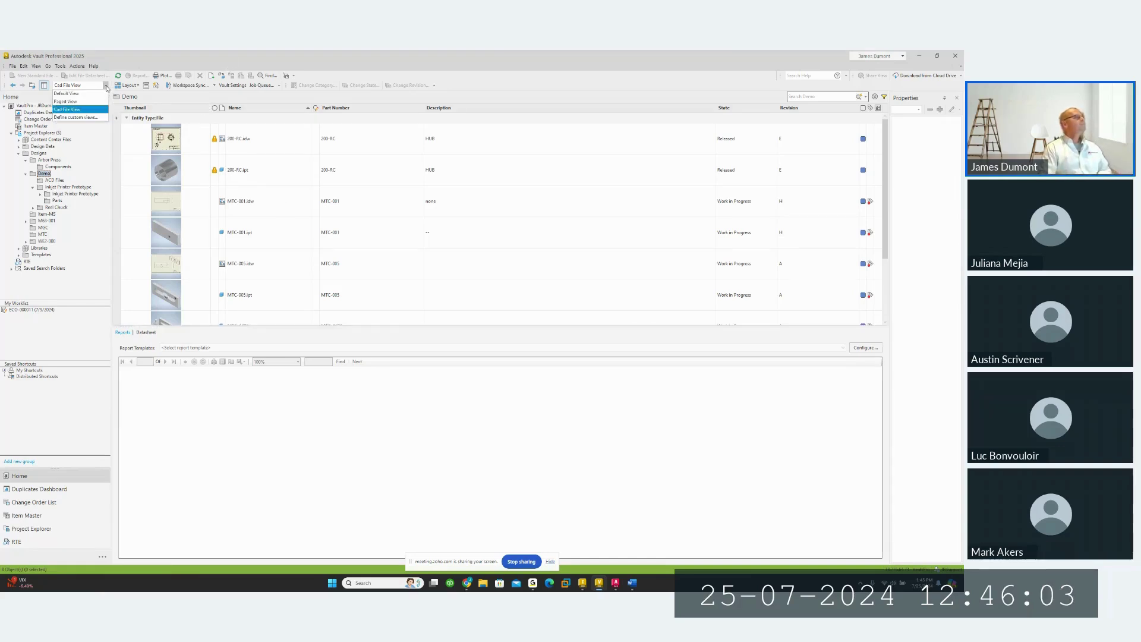
{"action": "left_click", "coordinate": [93, 118]}
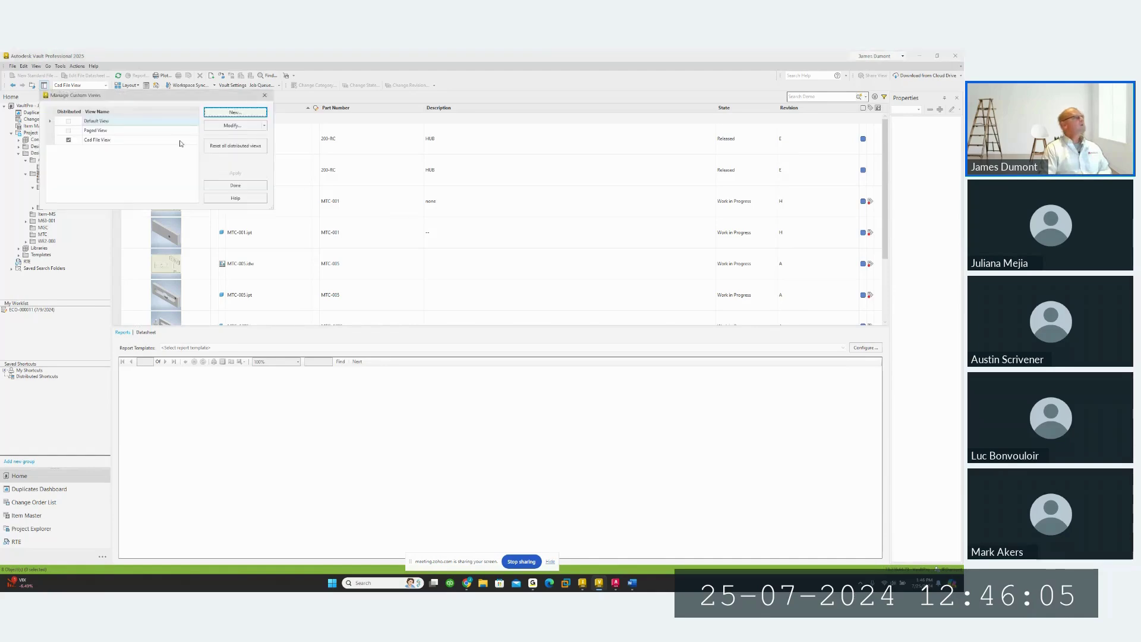
{"action": "left_click", "coordinate": [68, 139]}
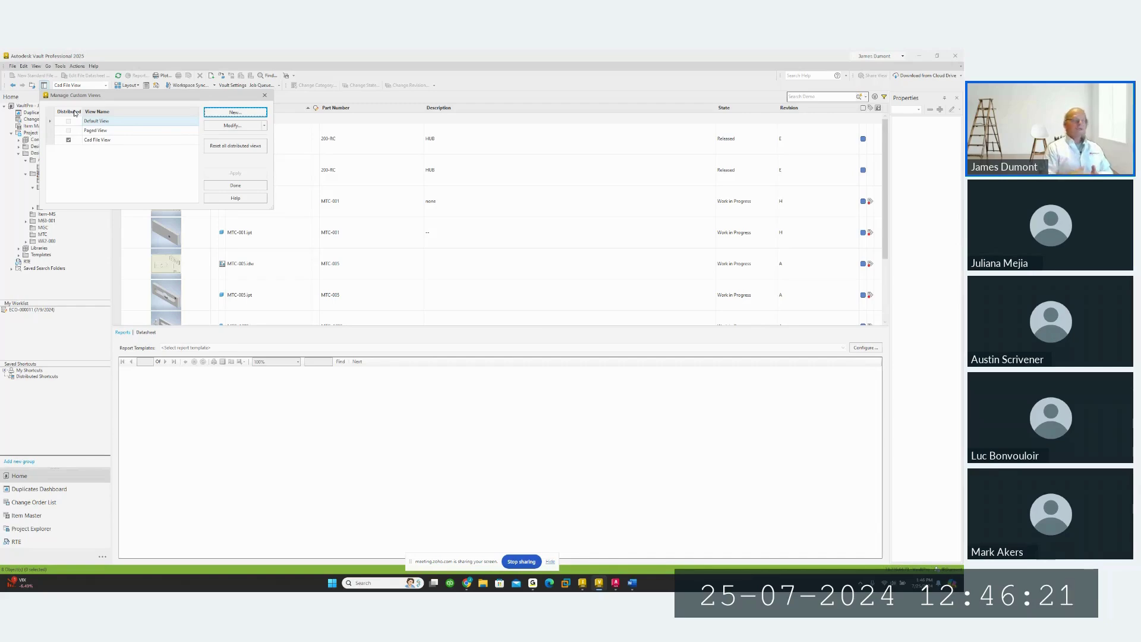
{"action": "left_click", "coordinate": [246, 186]}
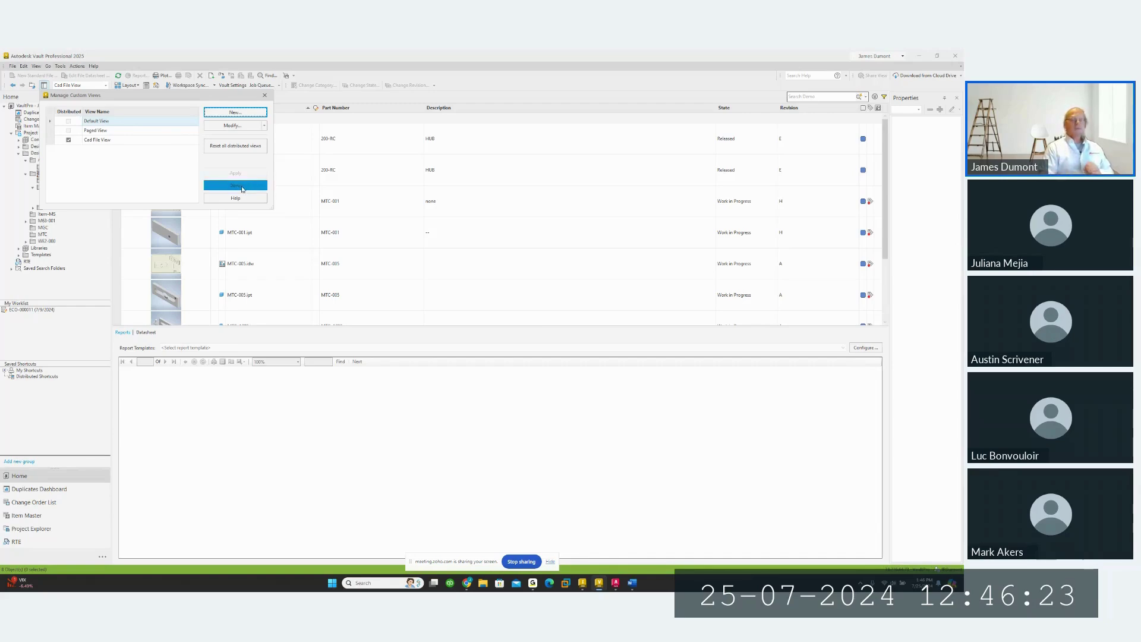
{"action": "left_click", "coordinate": [243, 188]}
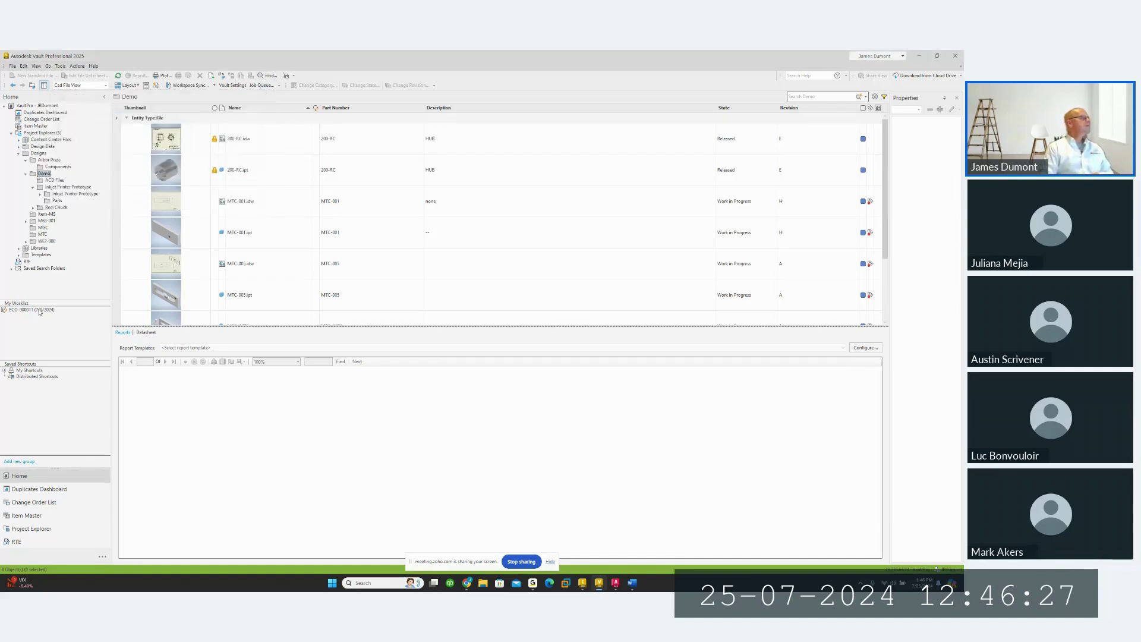
Open the Checked Out to Anyone saved search for editing and bring up the manager for saved searches
{"action": "left_click", "coordinate": [11, 269]}
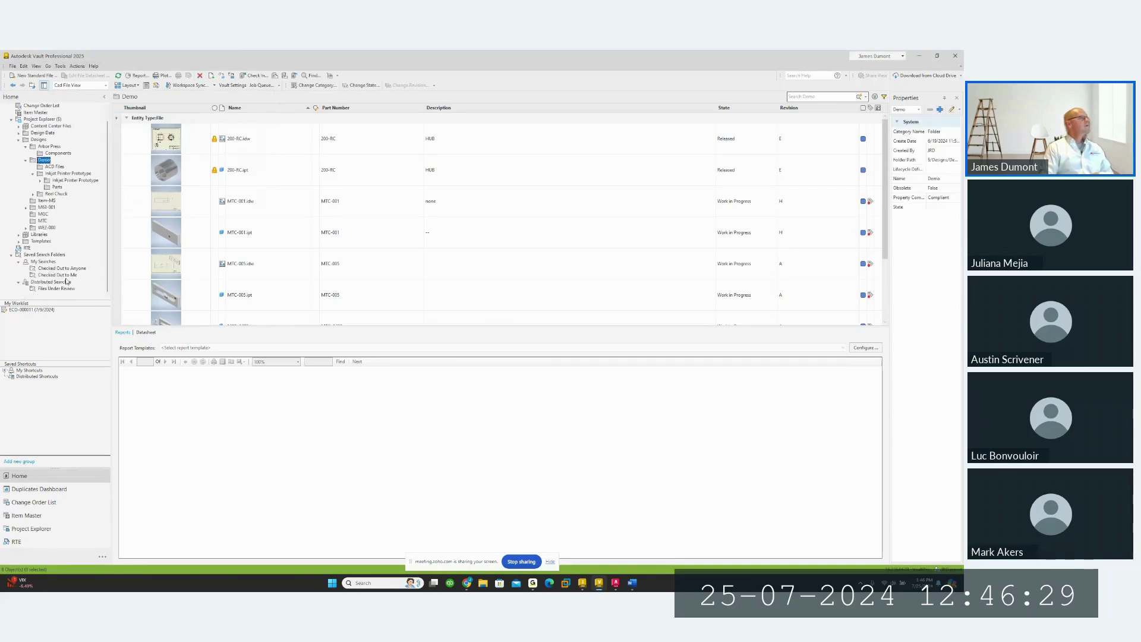
{"action": "left_click", "coordinate": [62, 269]}
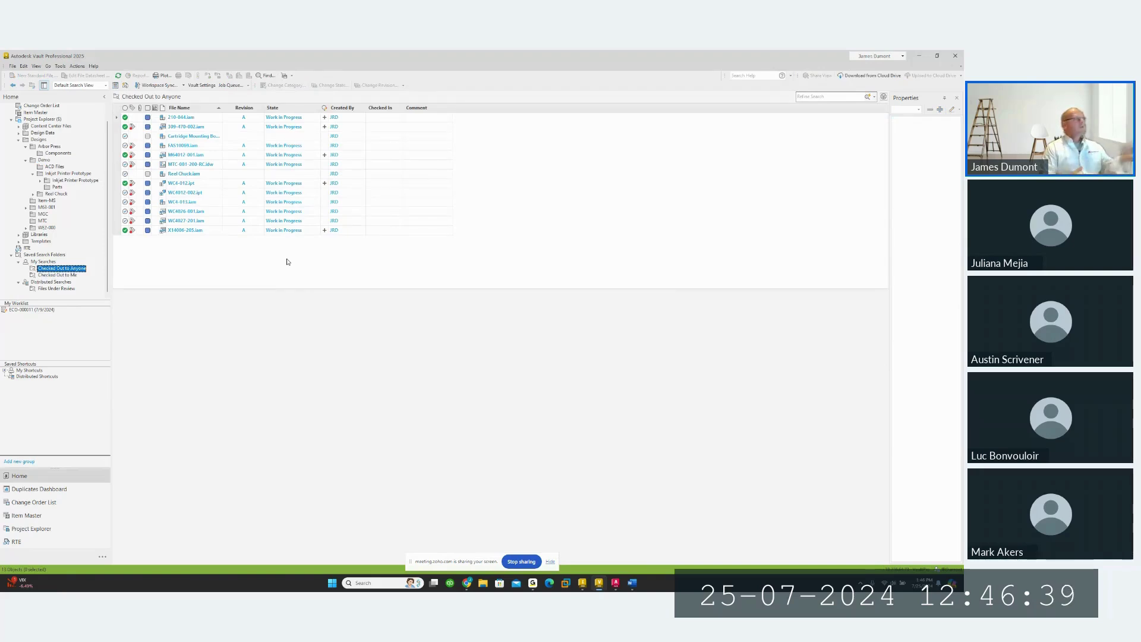
{"action": "right_click", "coordinate": [66, 271]}
{"action": "left_click", "coordinate": [97, 272]}
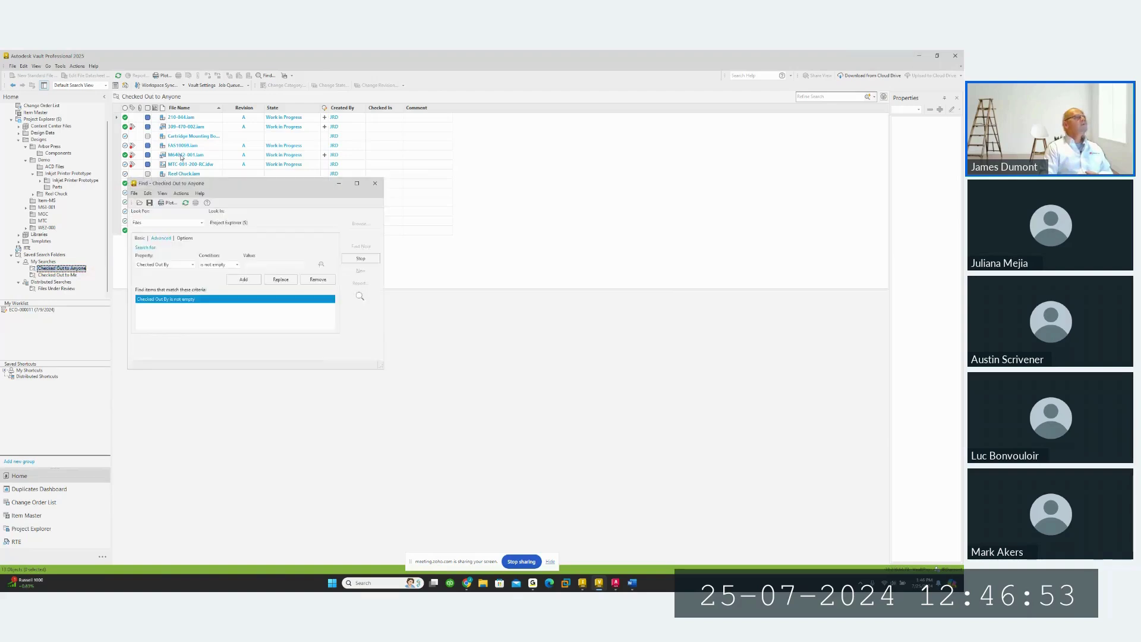
{"action": "left_click", "coordinate": [135, 194]}
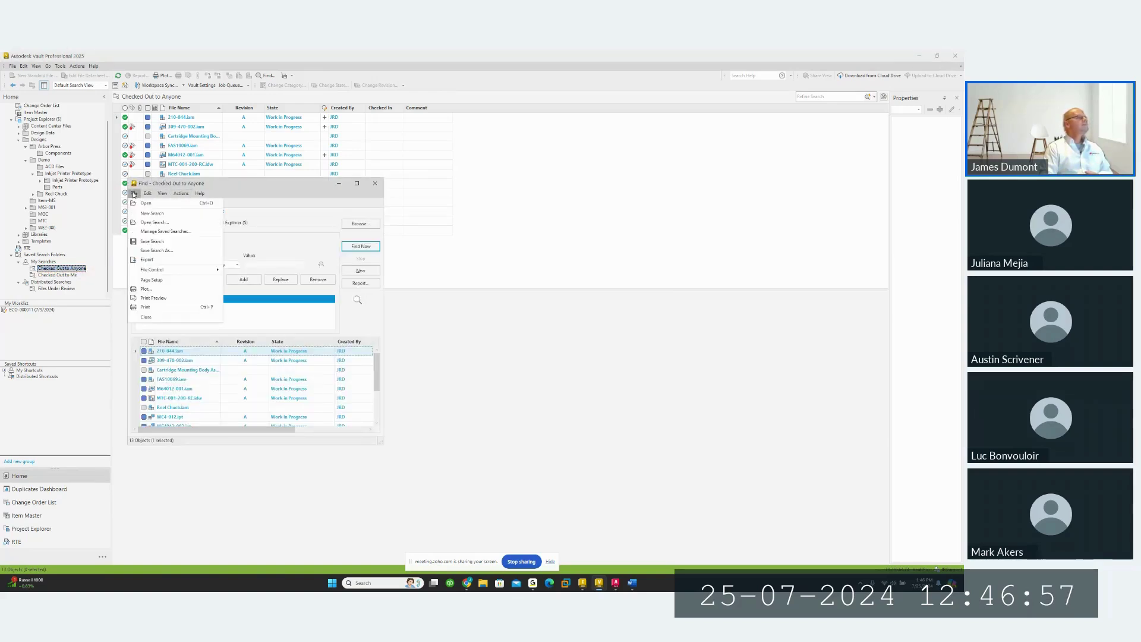
{"action": "left_click", "coordinate": [158, 230]}
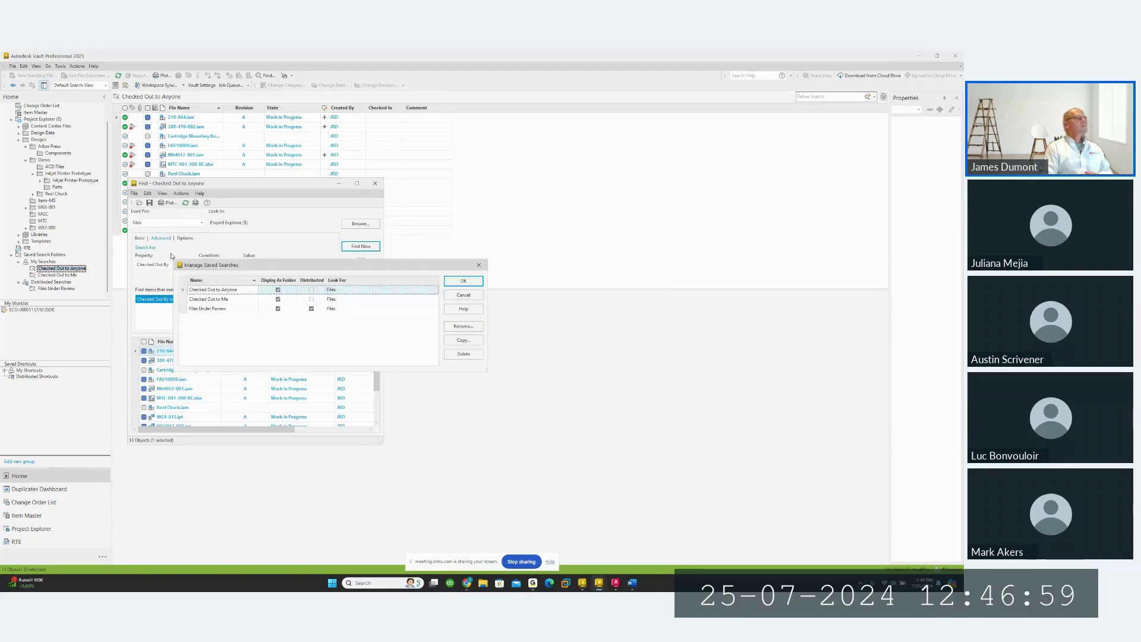